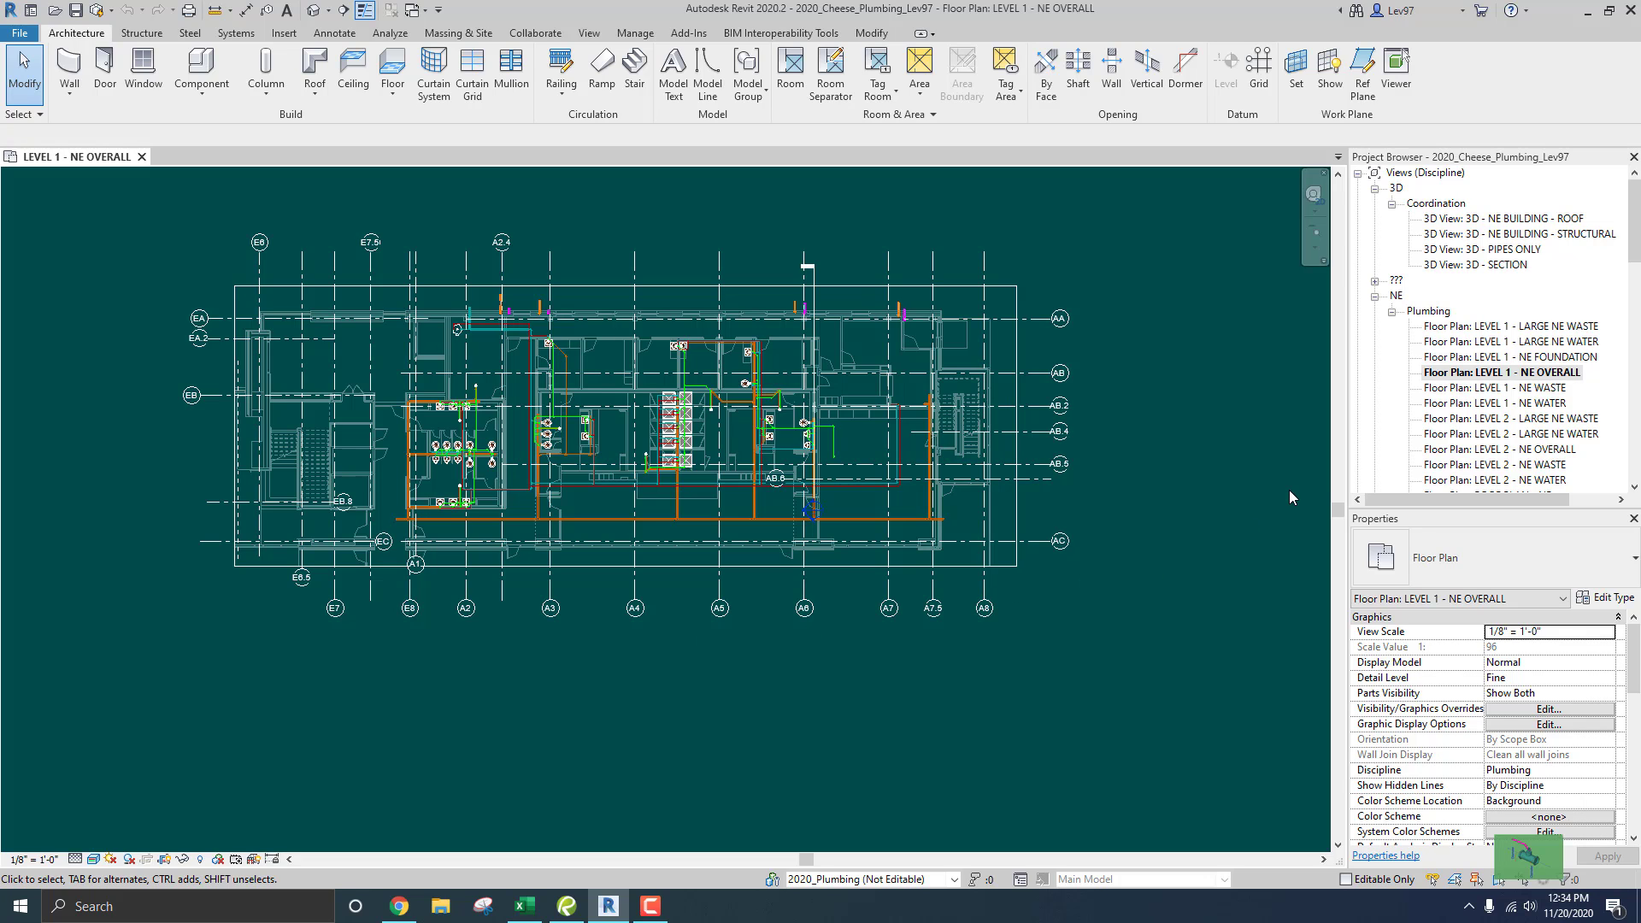
- Open the ROOF PLAN - NE floor plan and examine the roof and overflow drain locations
scroll(1435, 435, down, 3)
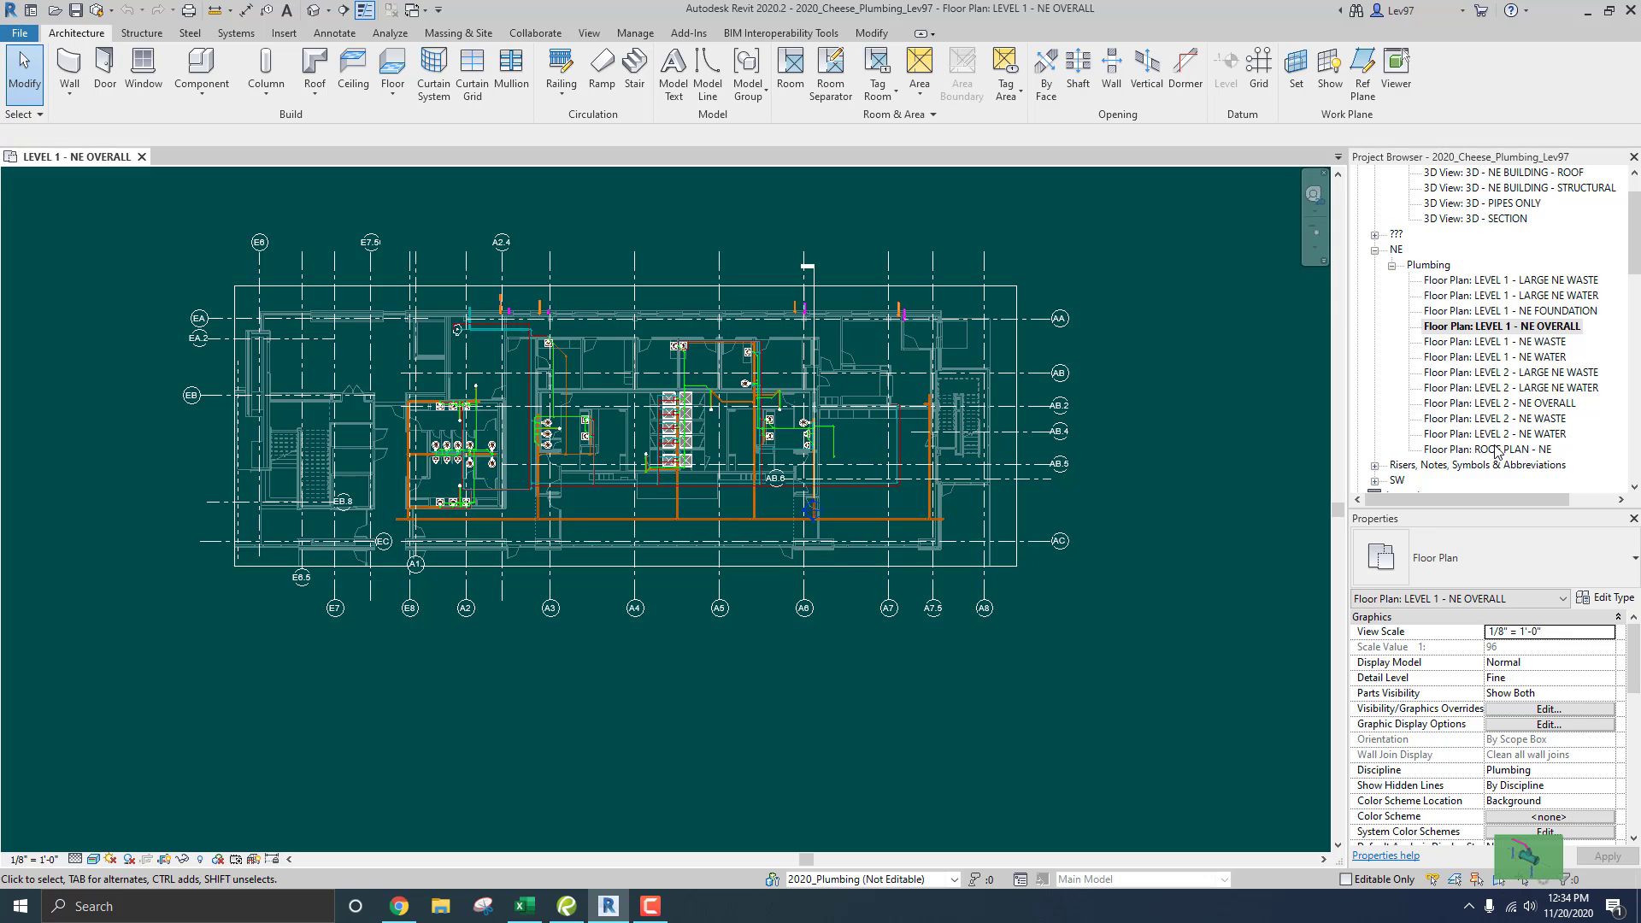
double_click(1495, 452)
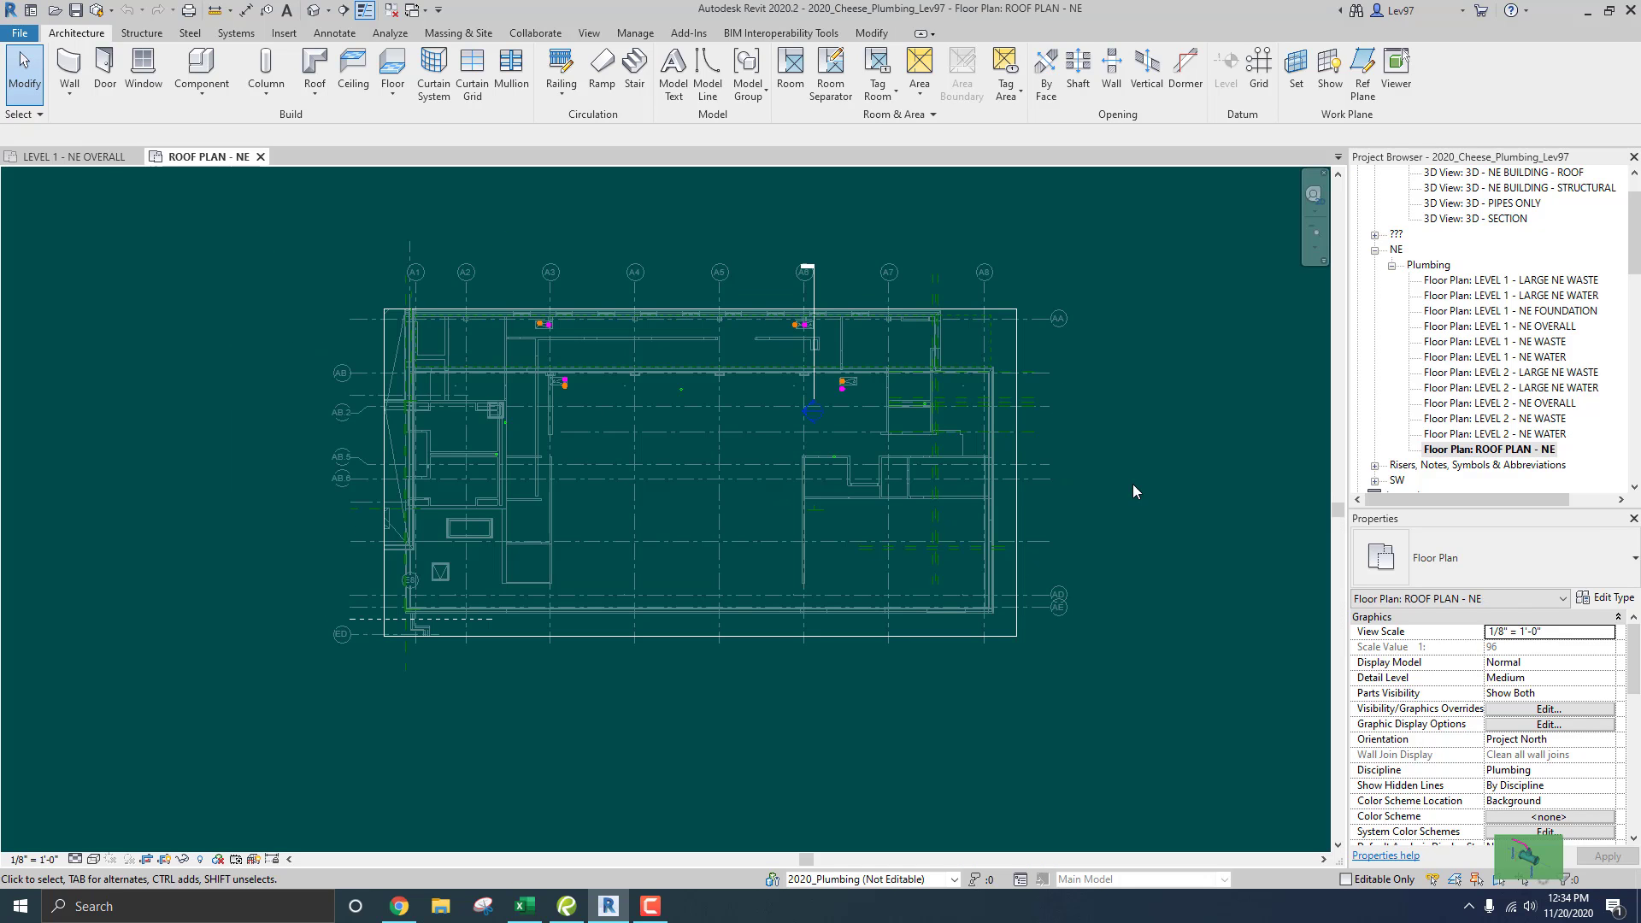
scroll(1063, 474, up, 1)
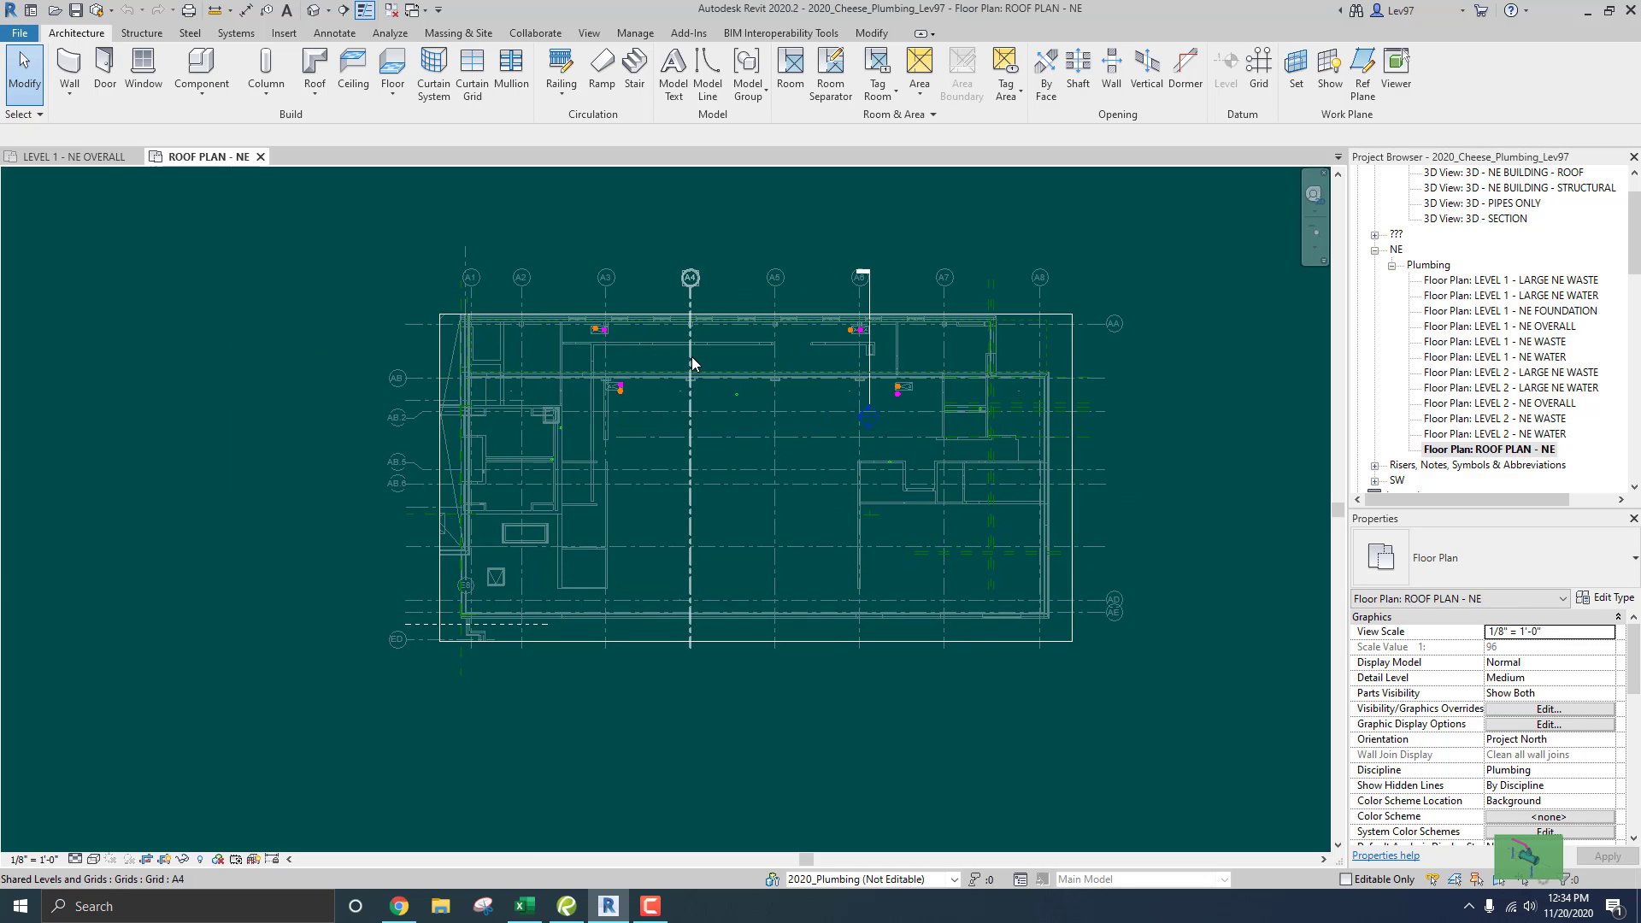
scroll(709, 368, up, 1)
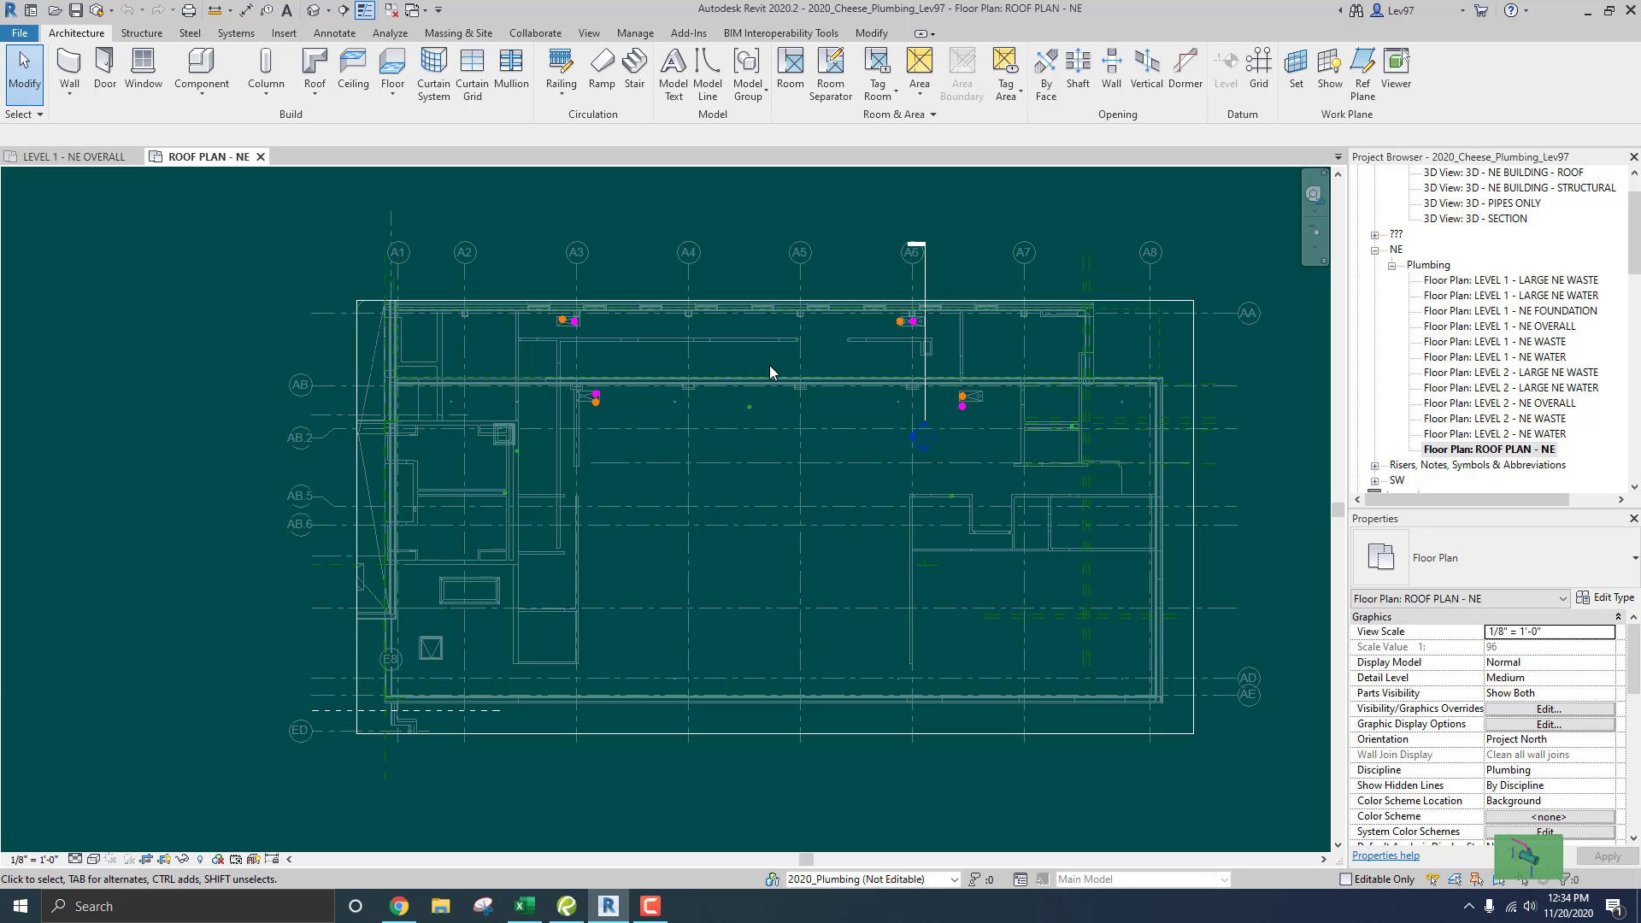
middle_drag(769, 365, 661, 439)
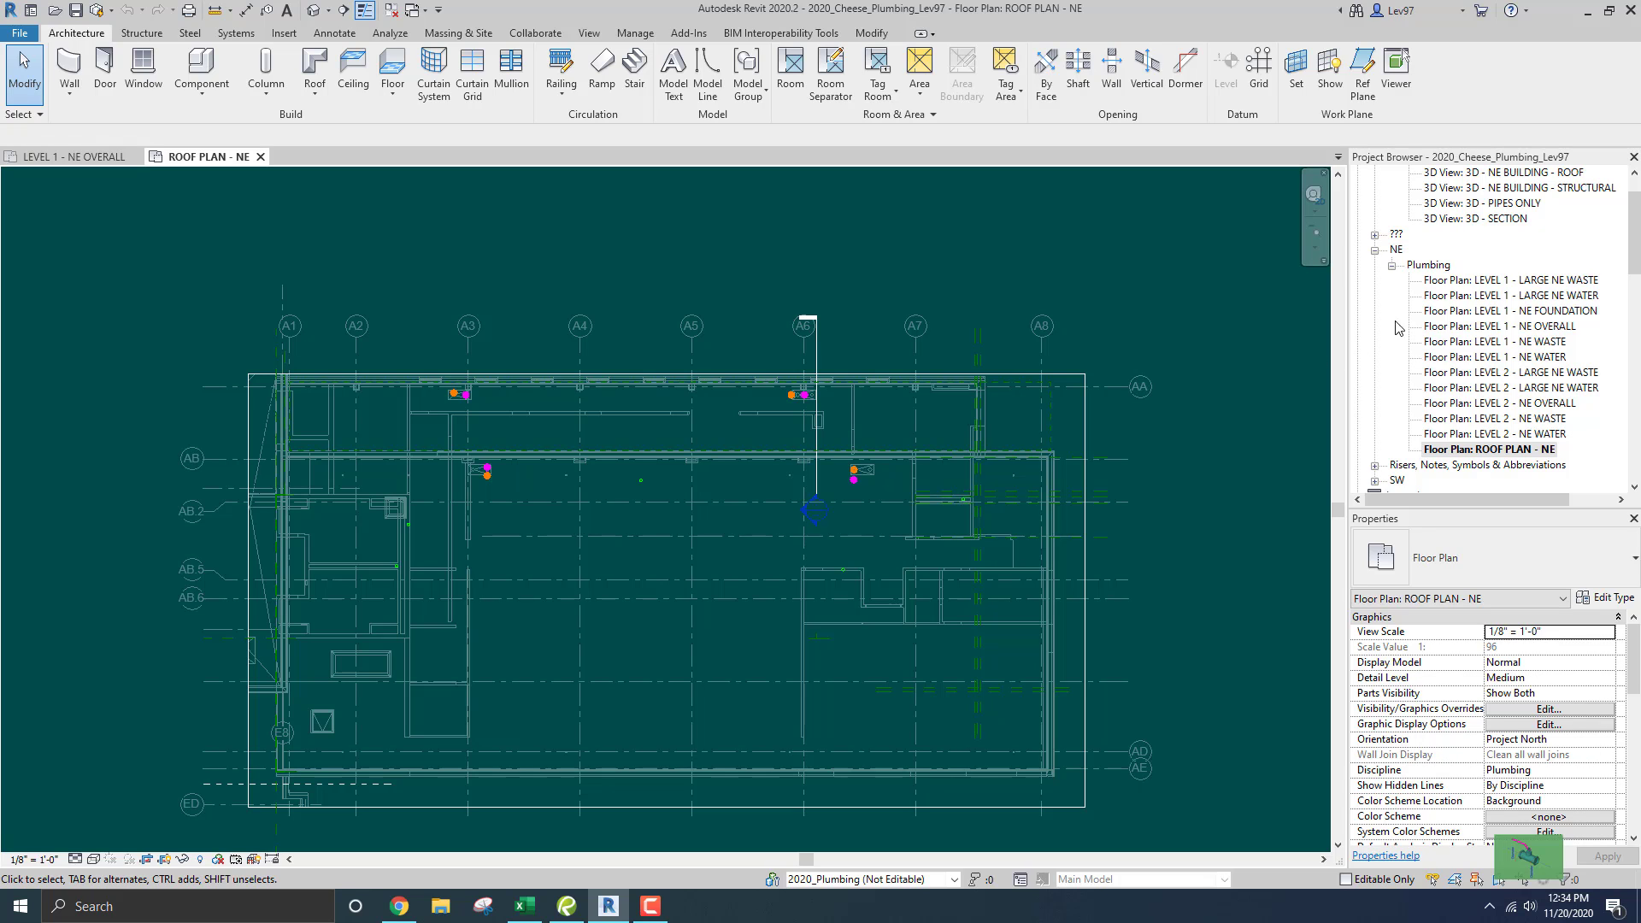
- Open the LEVEL 1 - LARGE NE WASTE floor plan at the storm and overflow pipes along the upper exterior wall
double_click(1485, 280)
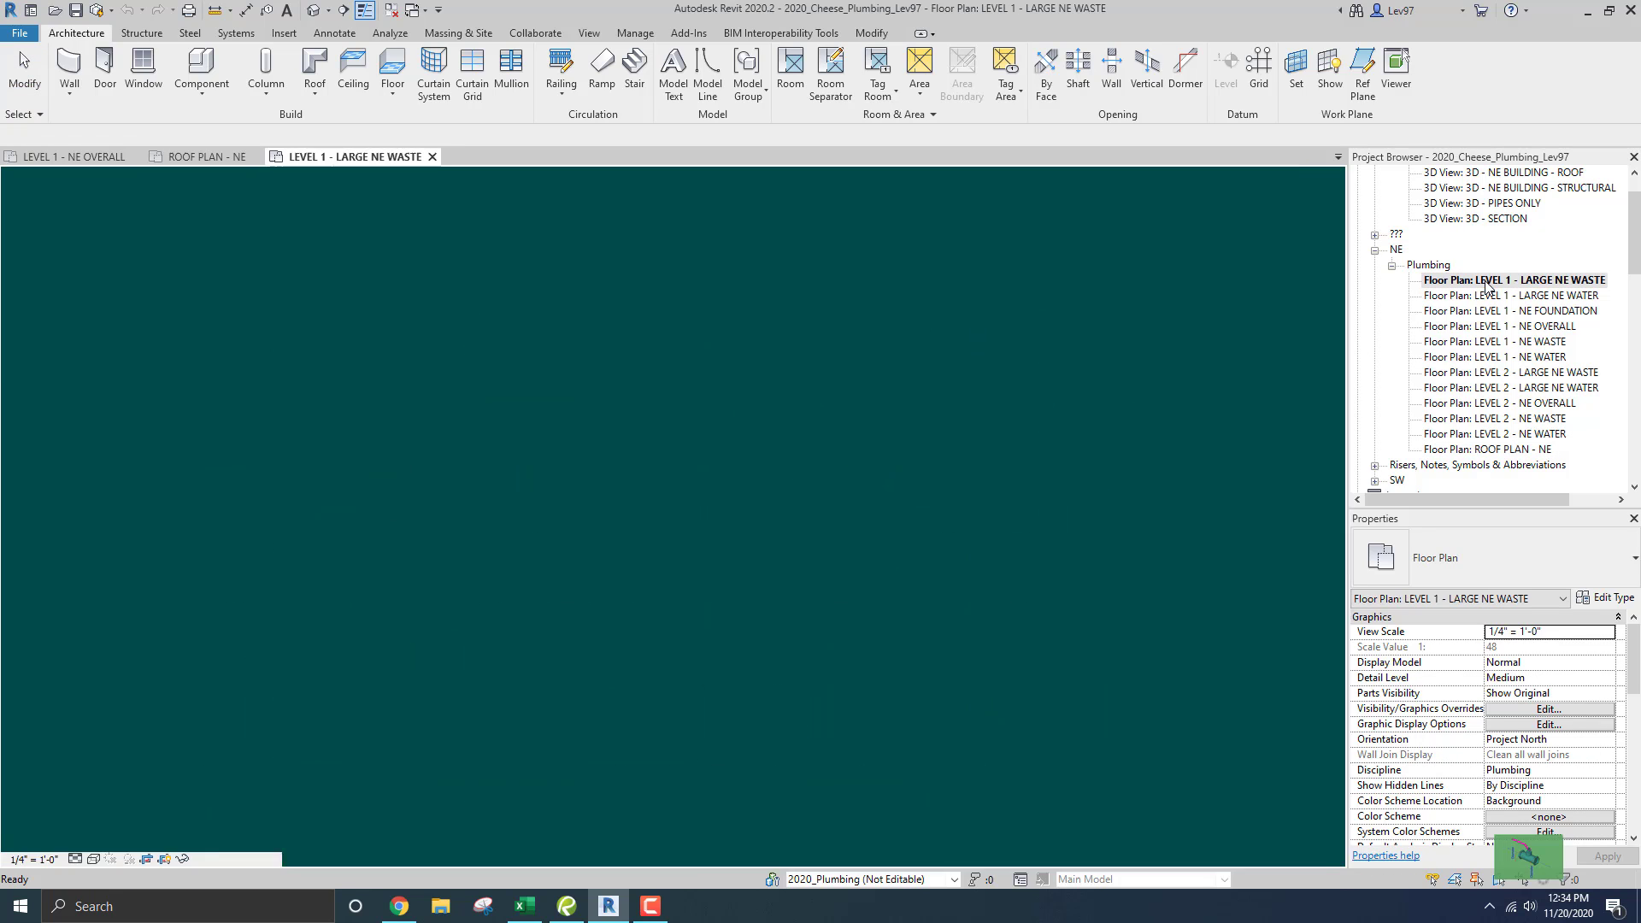
scroll(999, 398, up, 5)
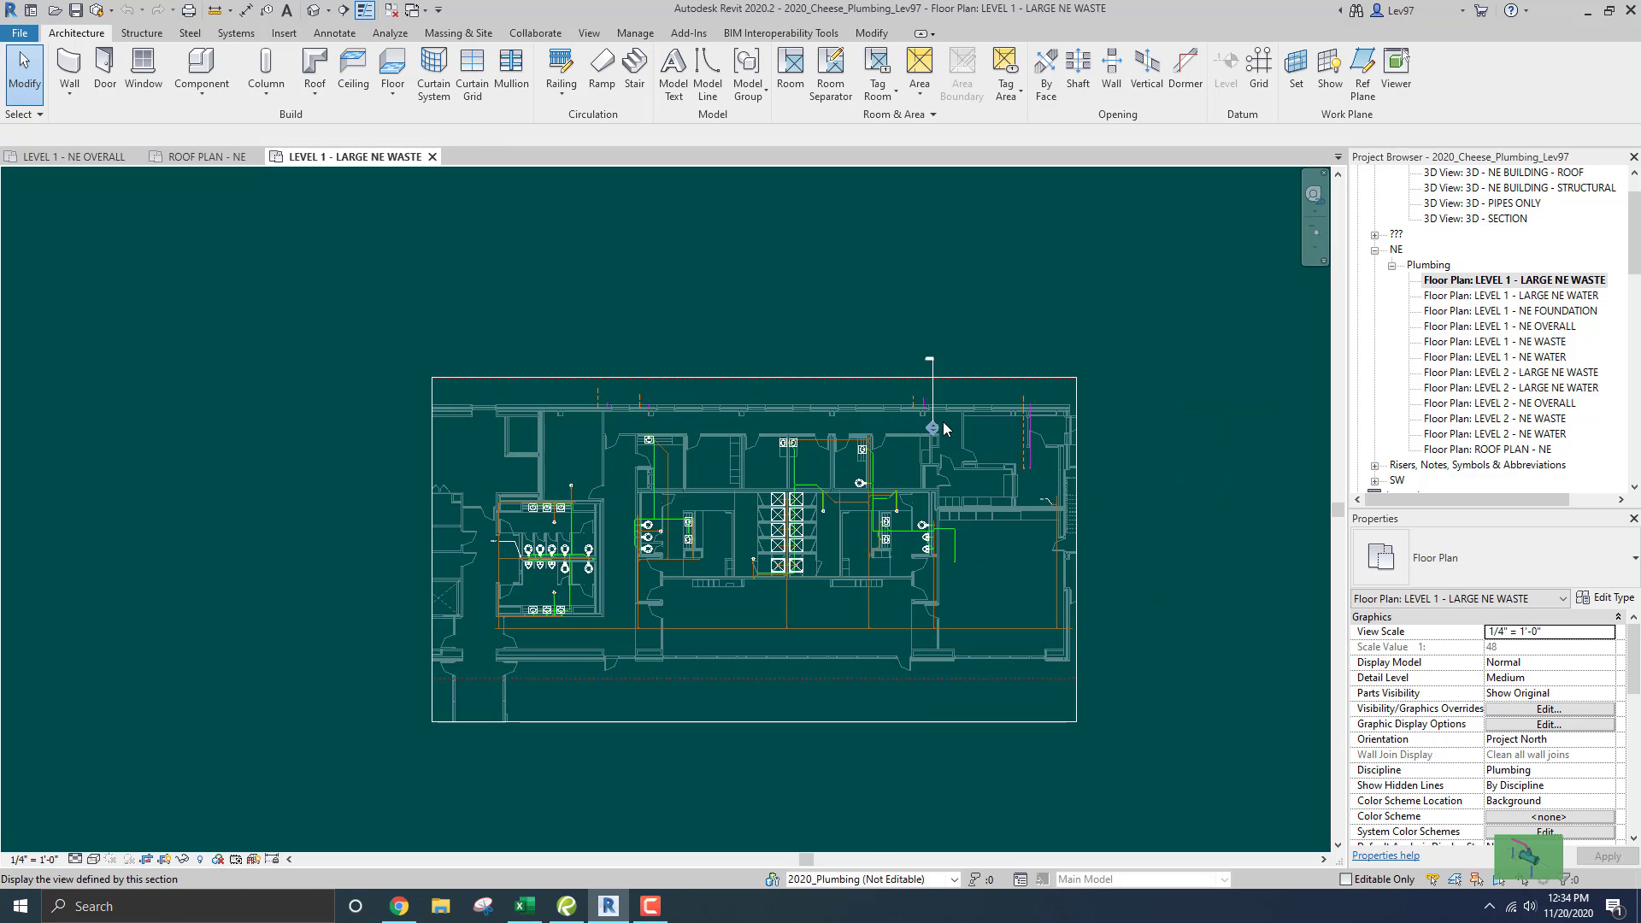
middle_drag(1020, 437, 917, 461)
scroll(769, 438, up, 4)
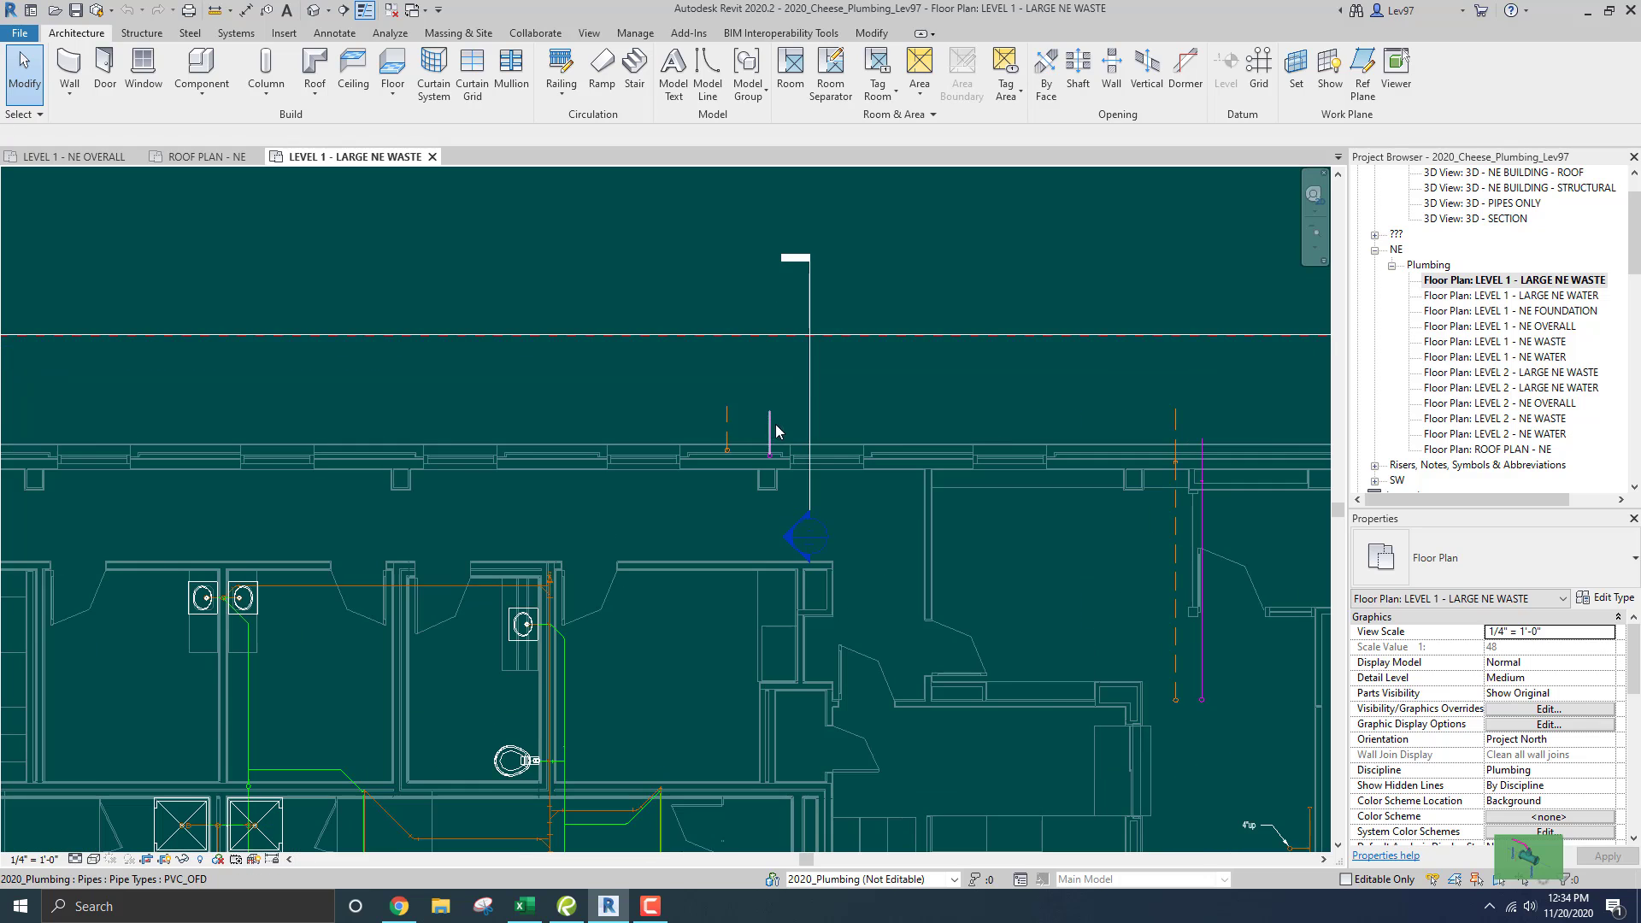
- Try tagging the magenta overflow pipe by category with an attached-end leader toward the storm pipe, and delete the tag
click(333, 34)
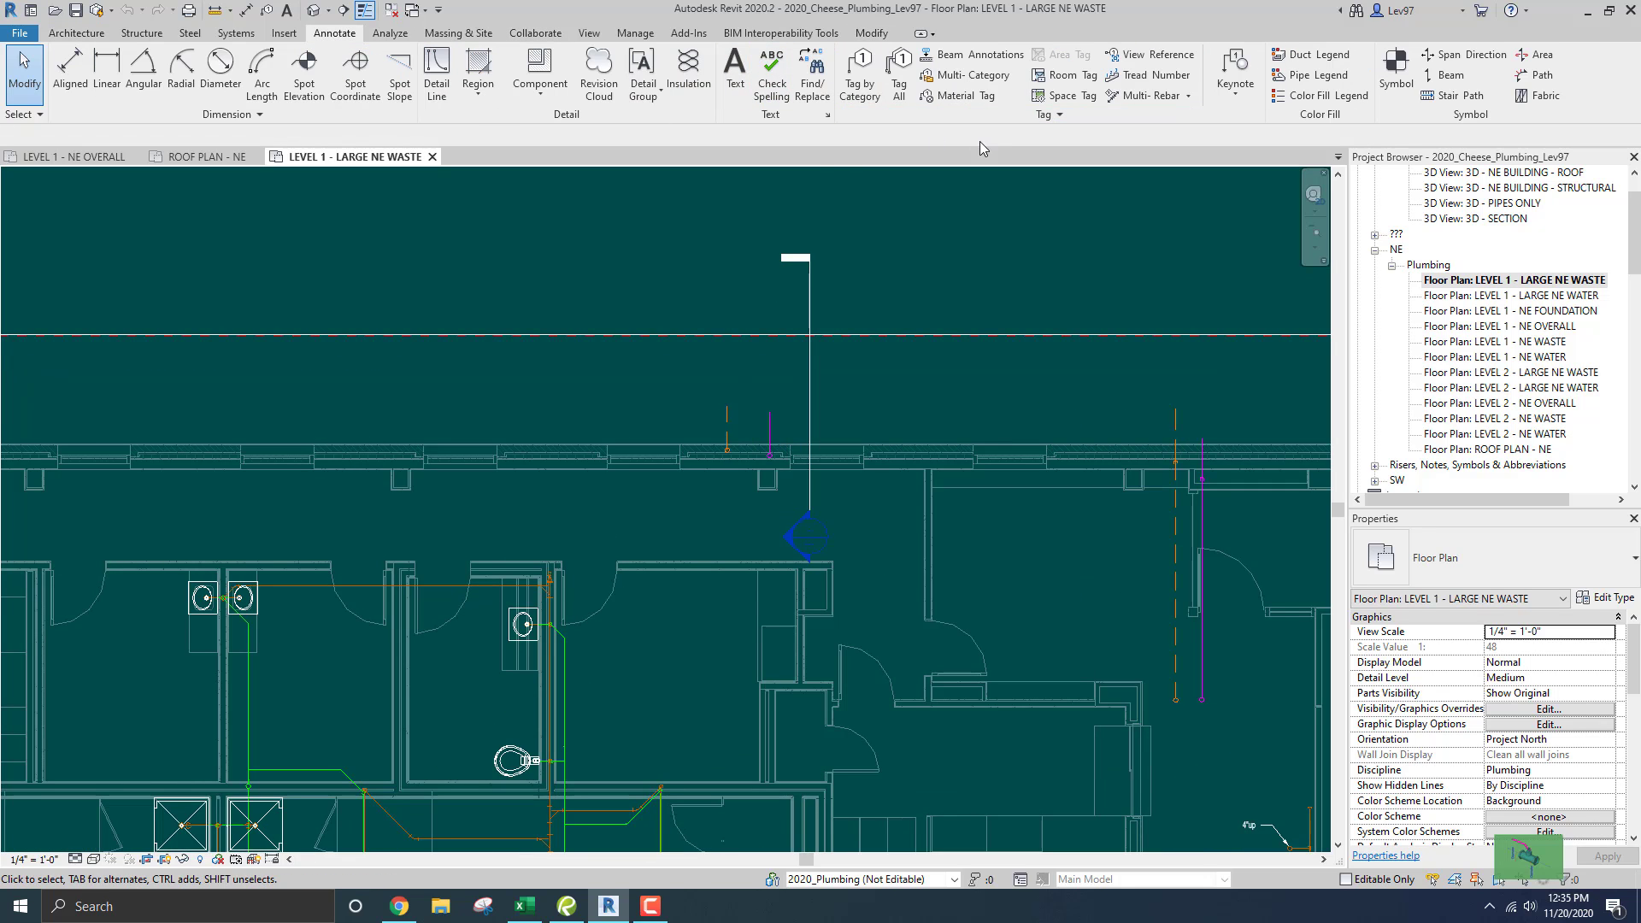
click(859, 77)
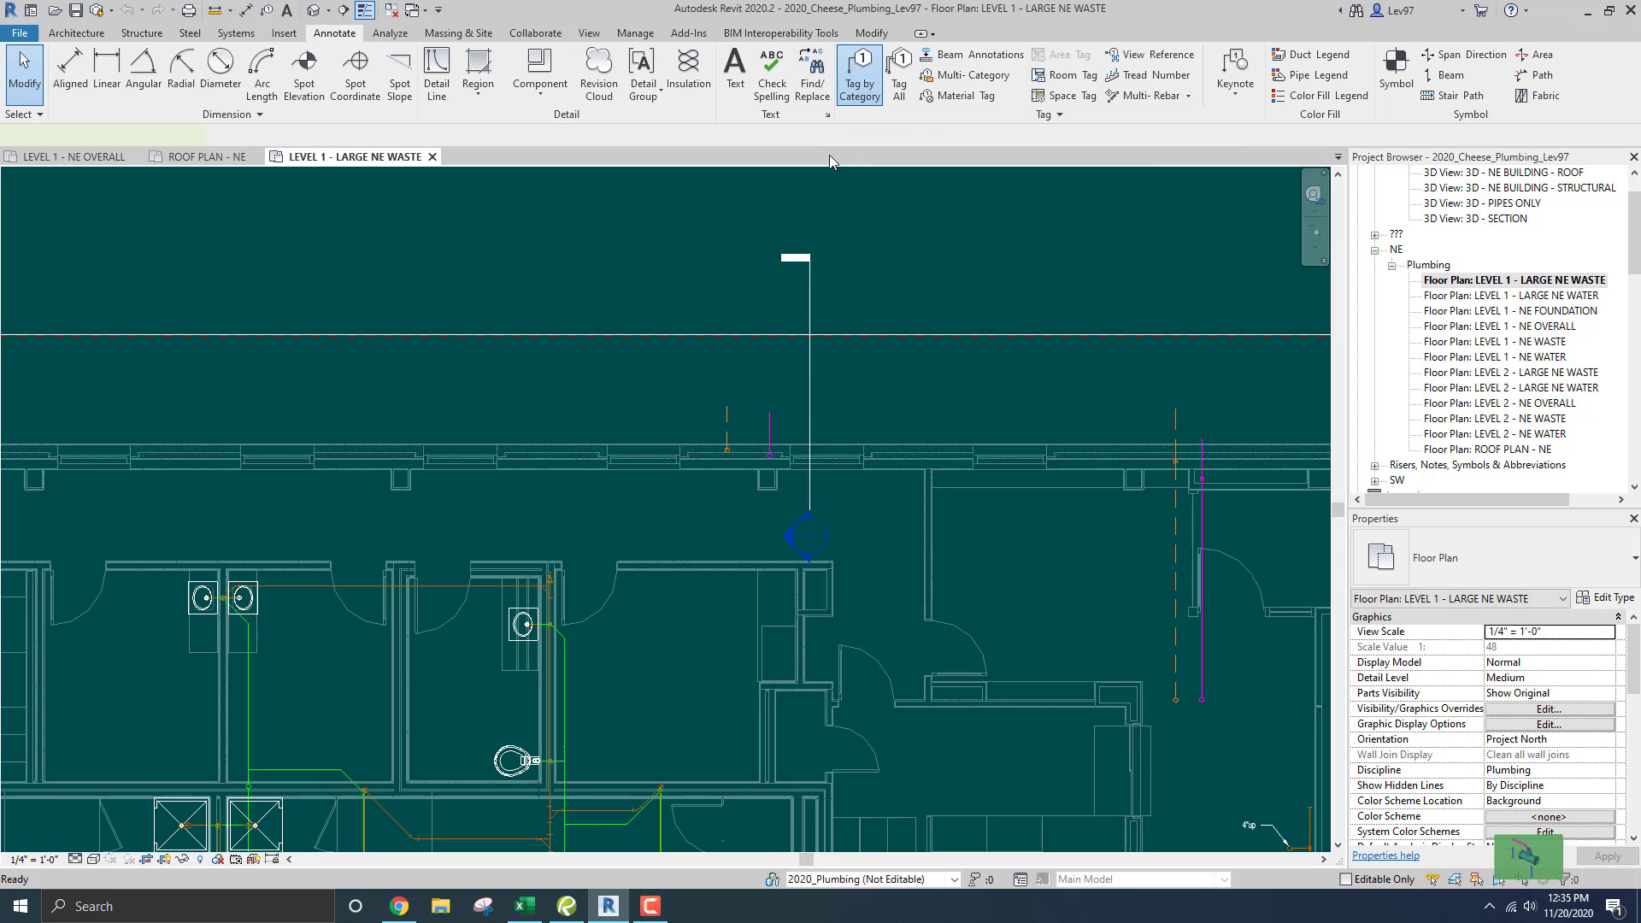
scroll(806, 413, up, 1)
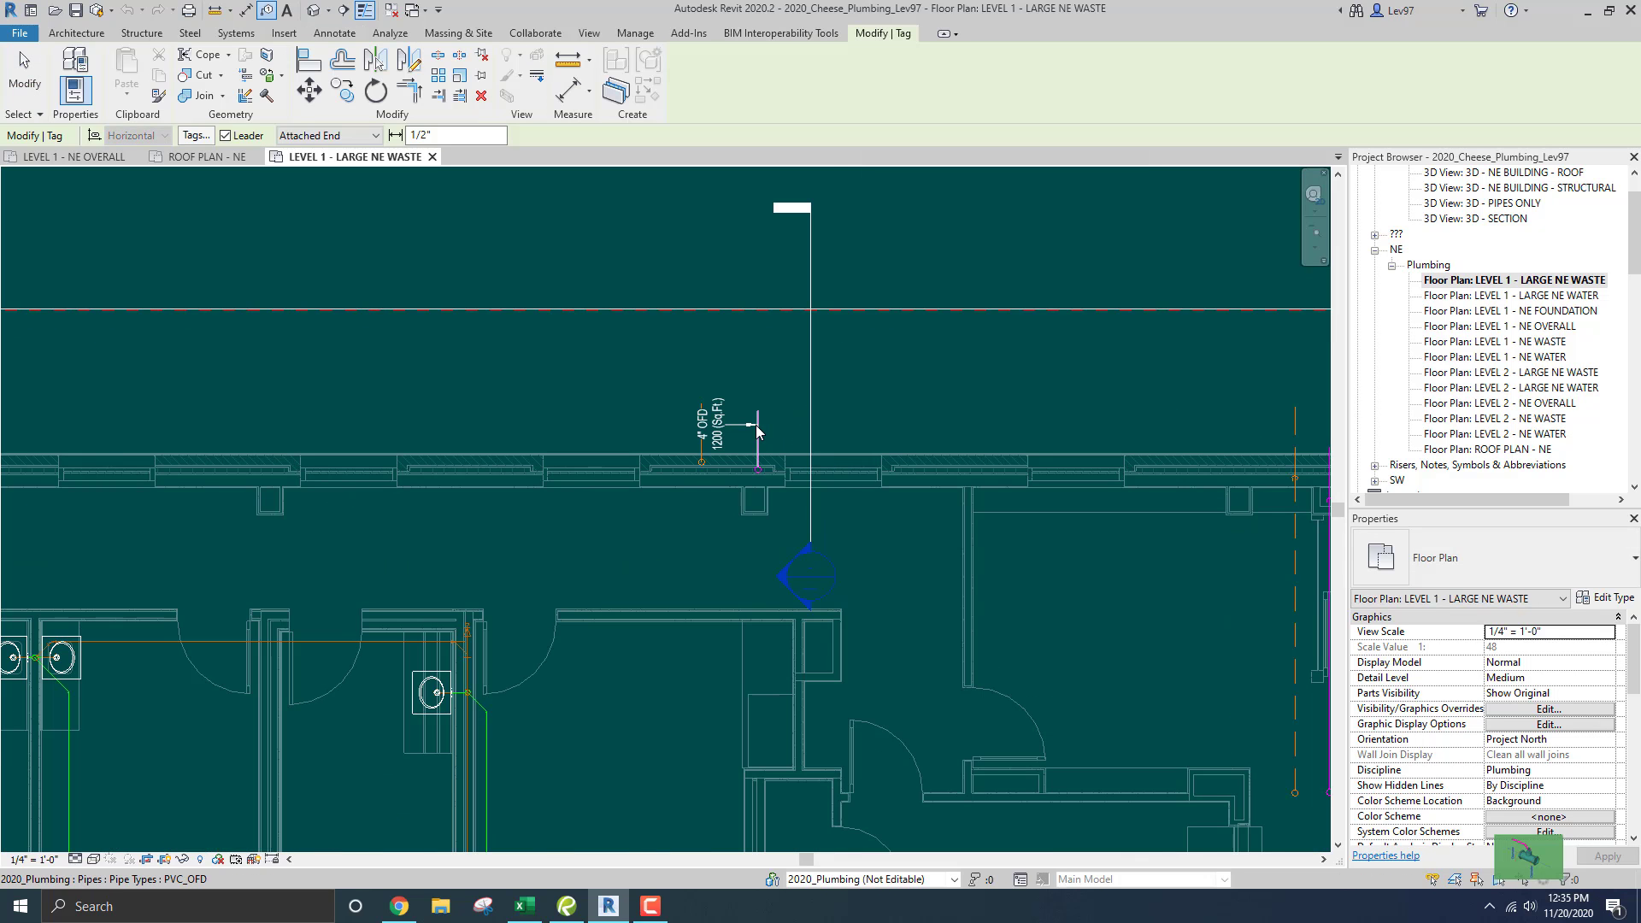
click(766, 416)
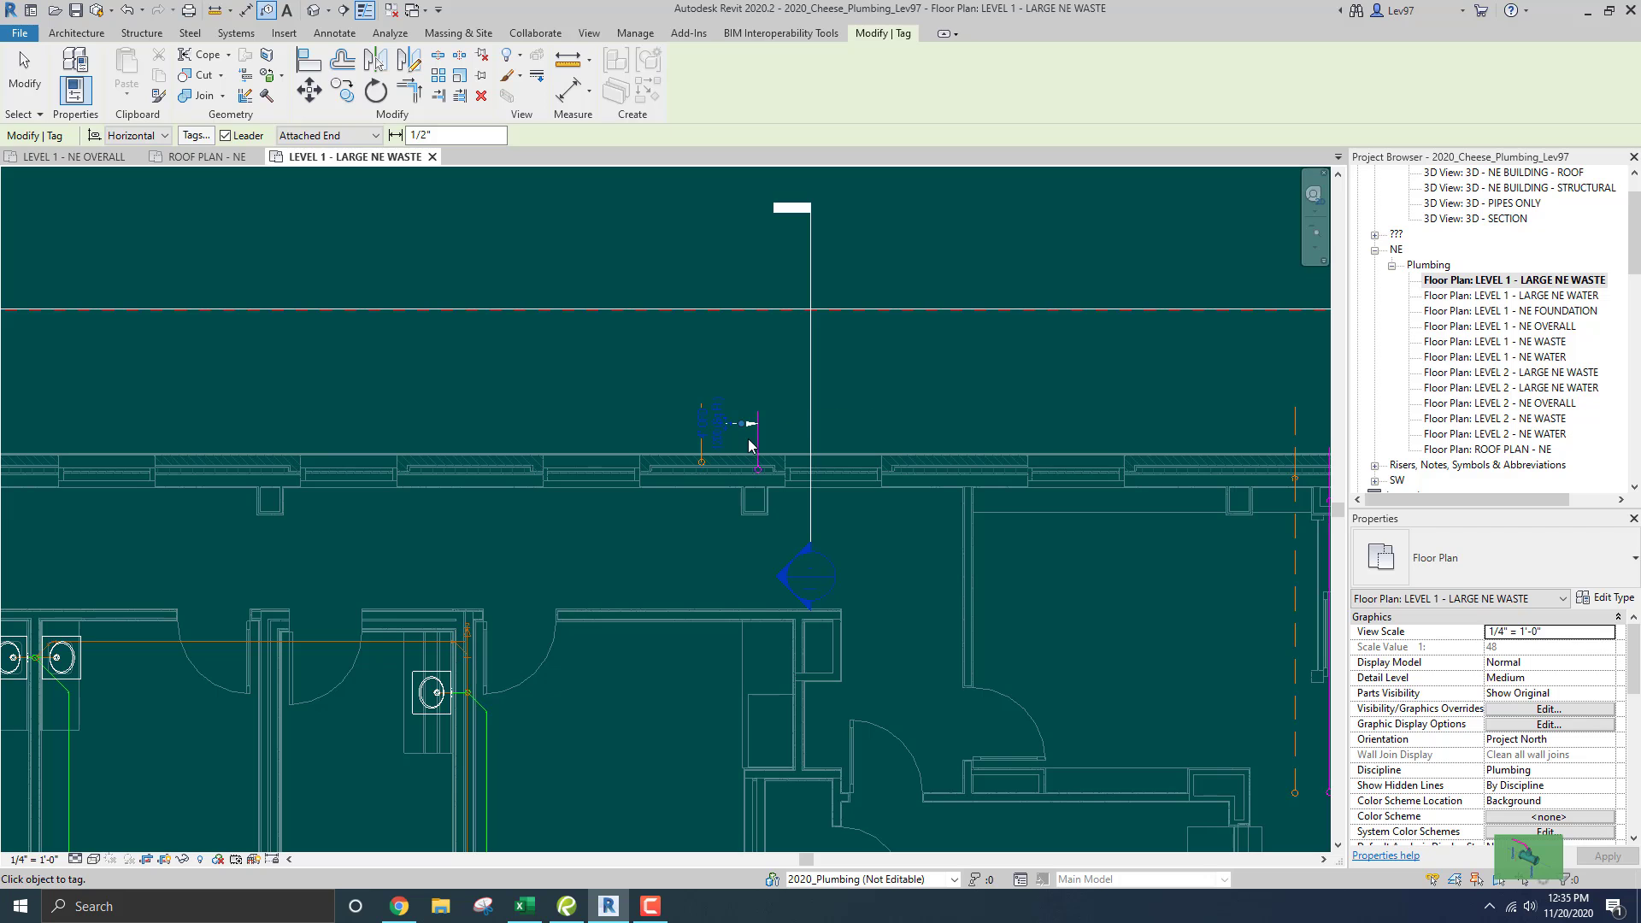
scroll(765, 427, up, 2)
key(Escape)
key(Escape)
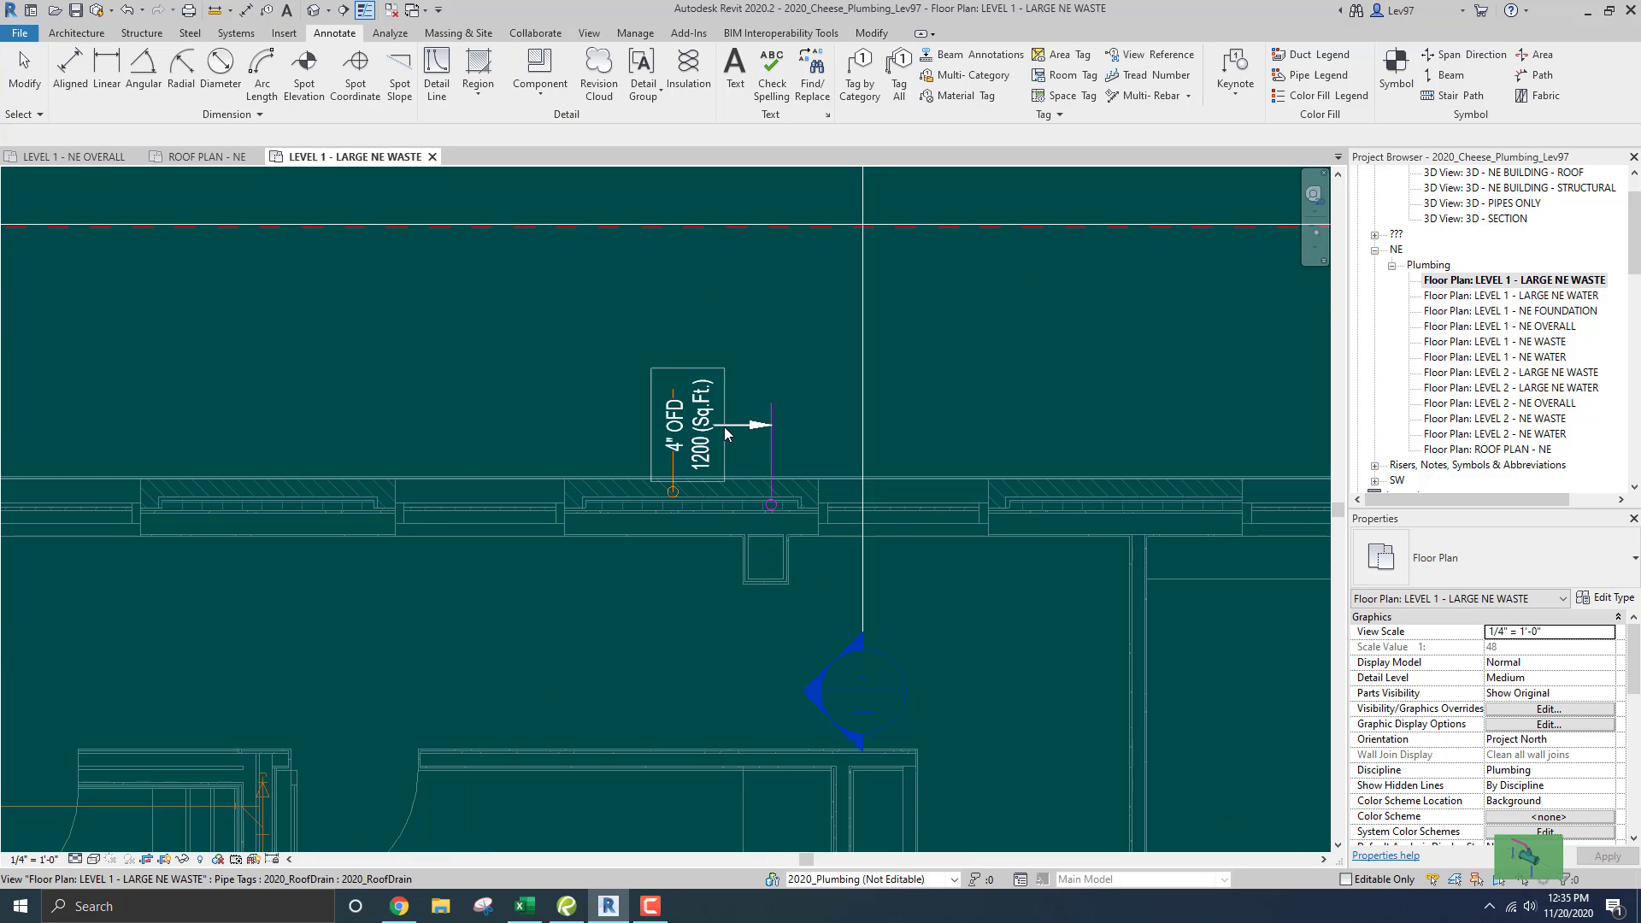
click(698, 439)
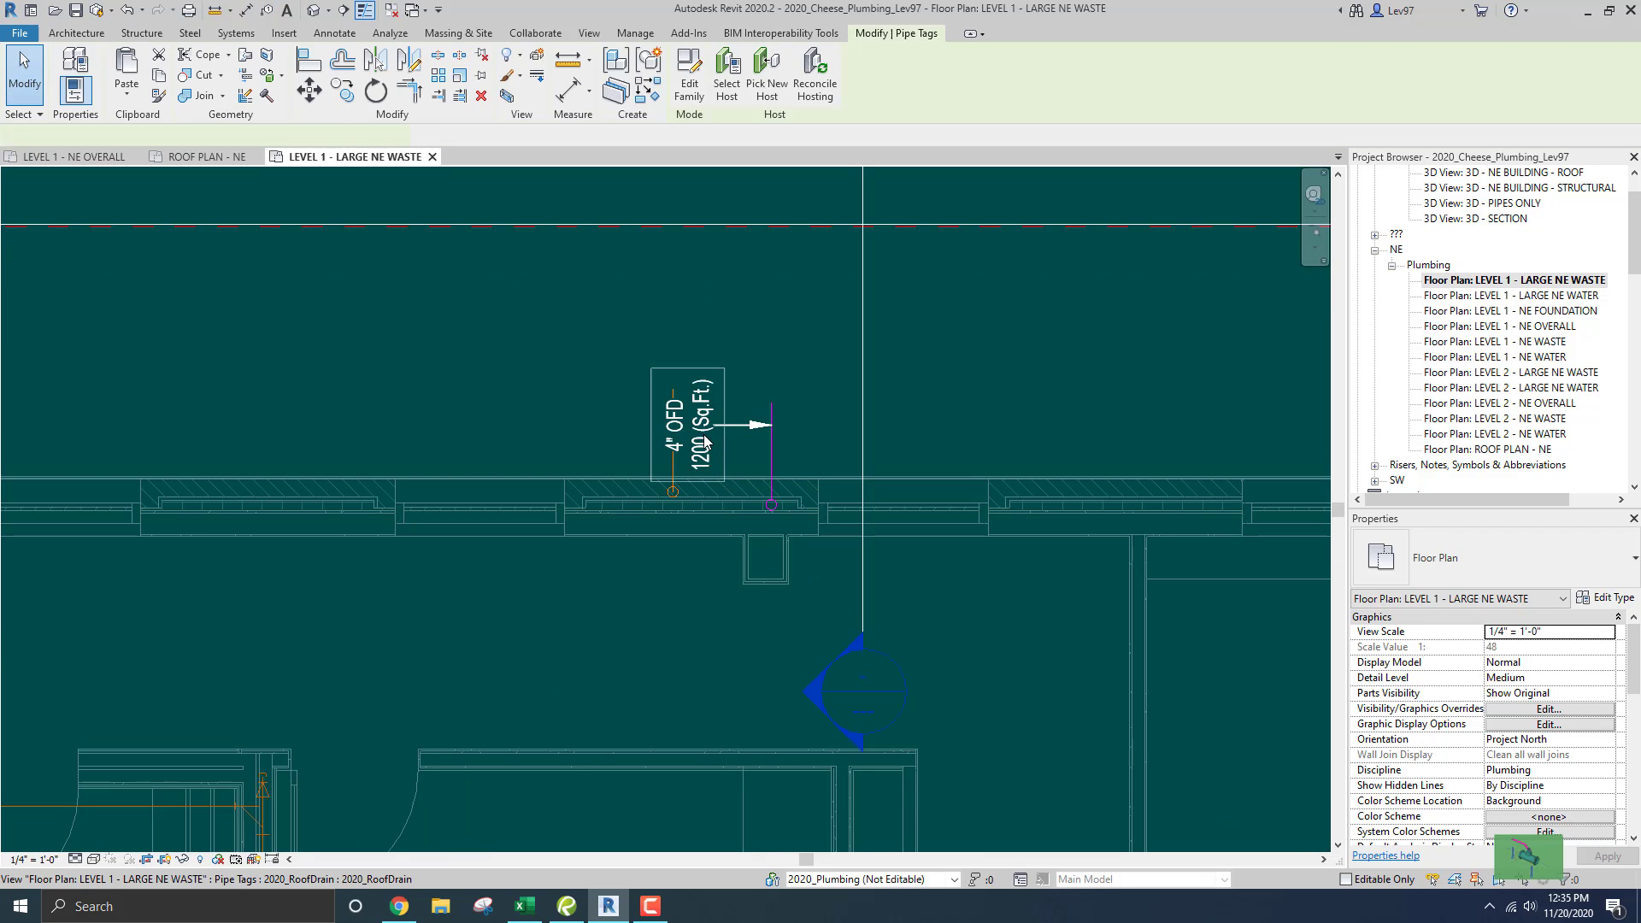
key(Delete)
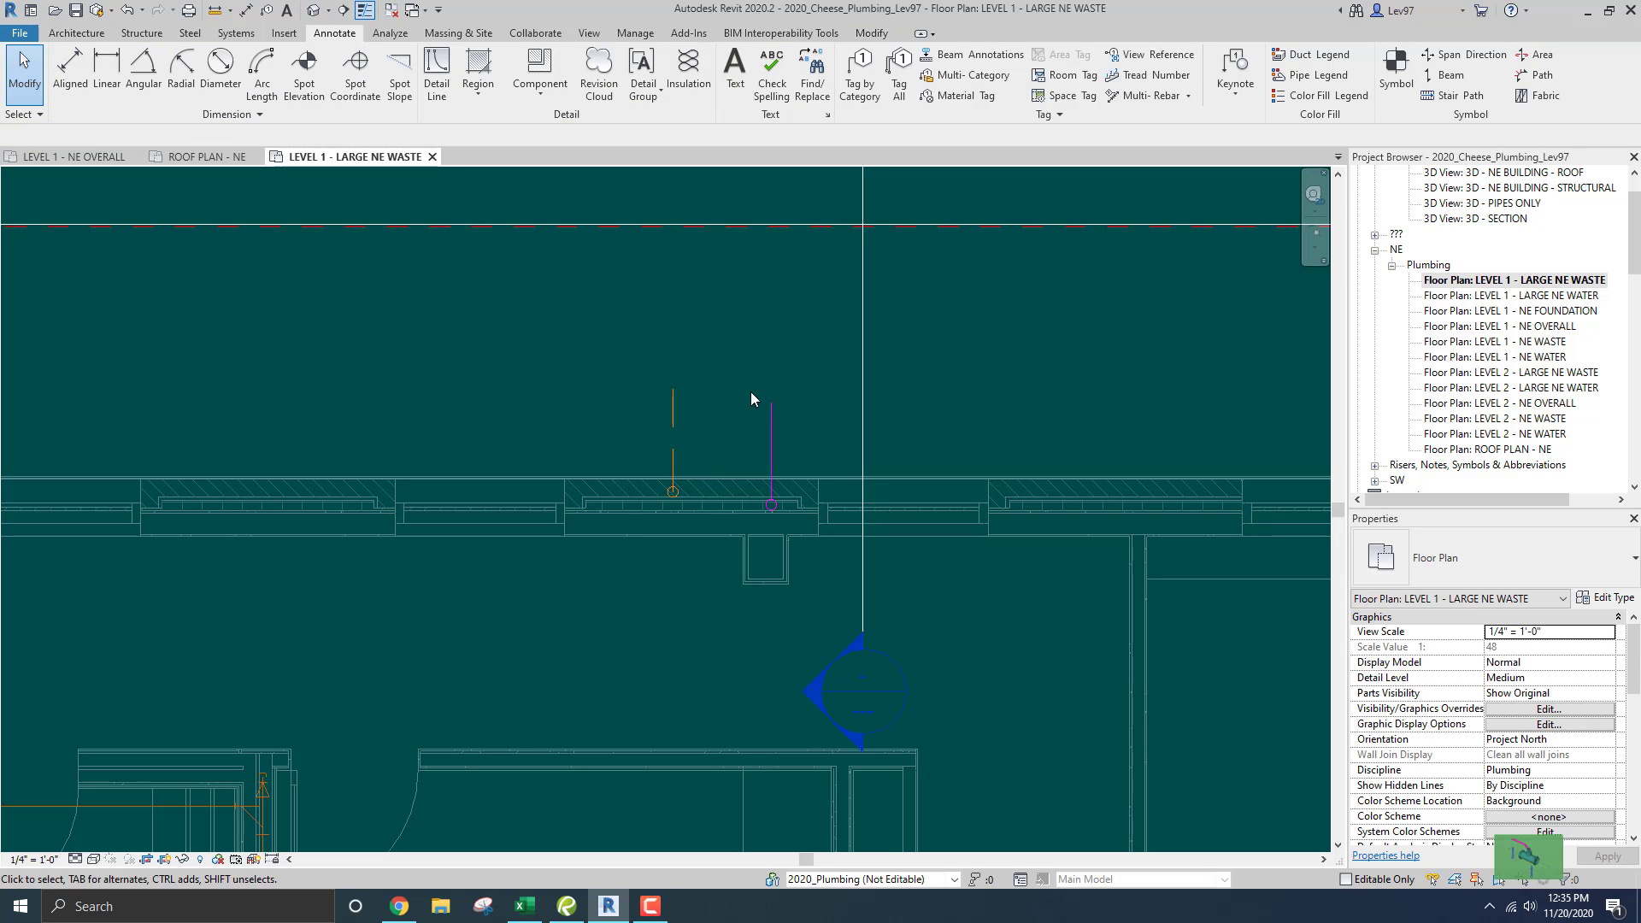
- Try the attached-end tag on the section-line side of the overflow pipe, and delete that tag as well
click(859, 73)
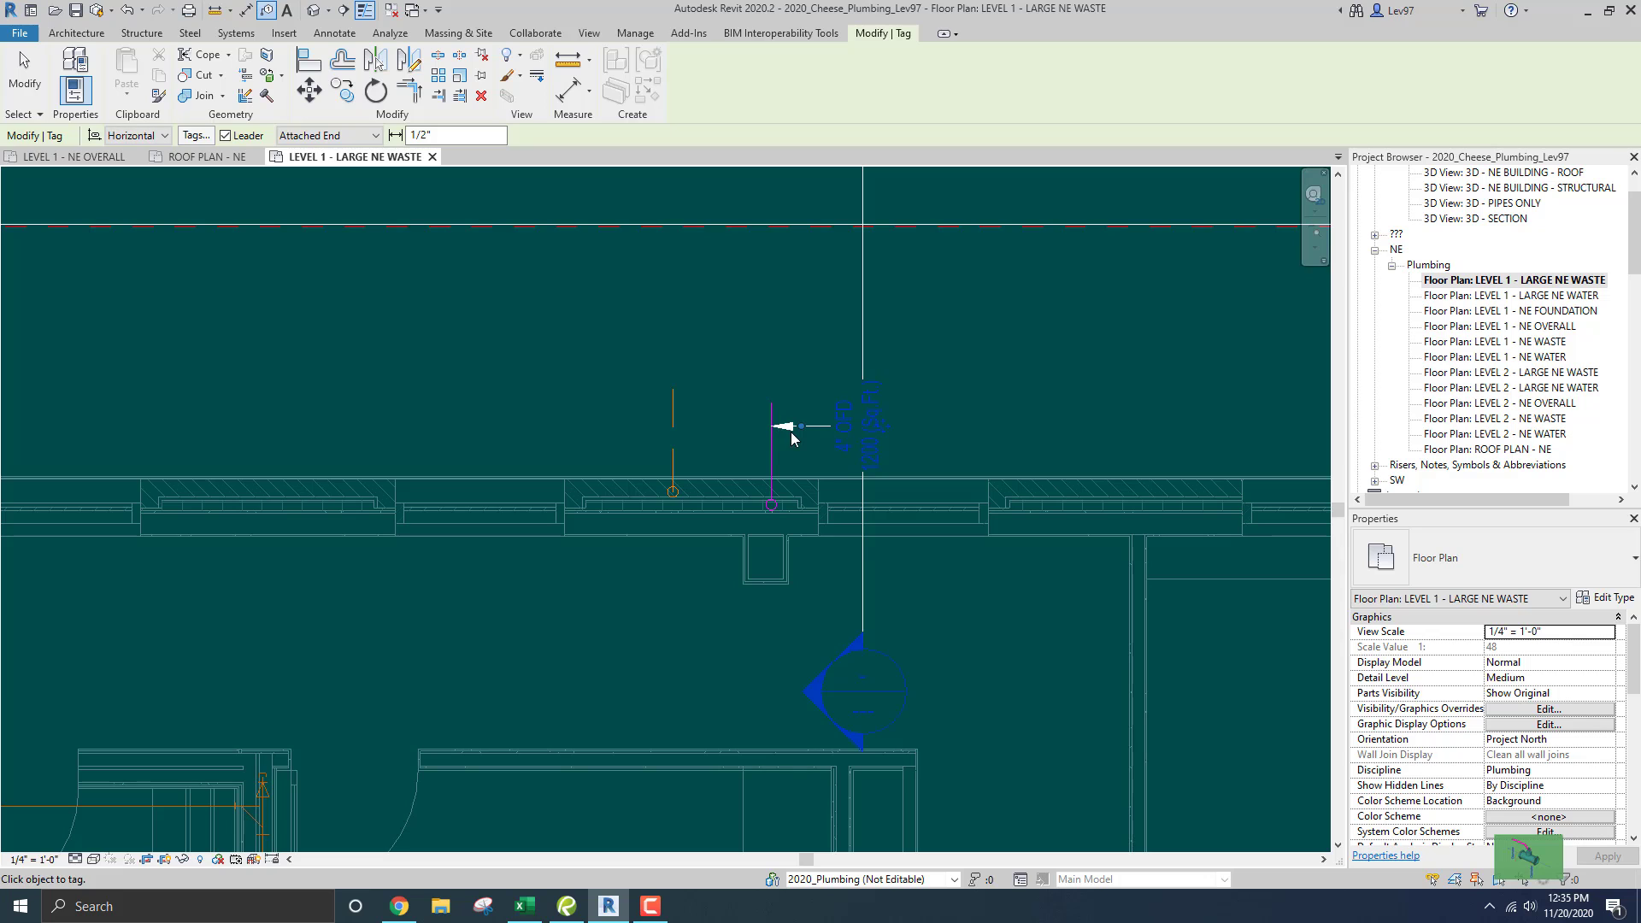
click(800, 444)
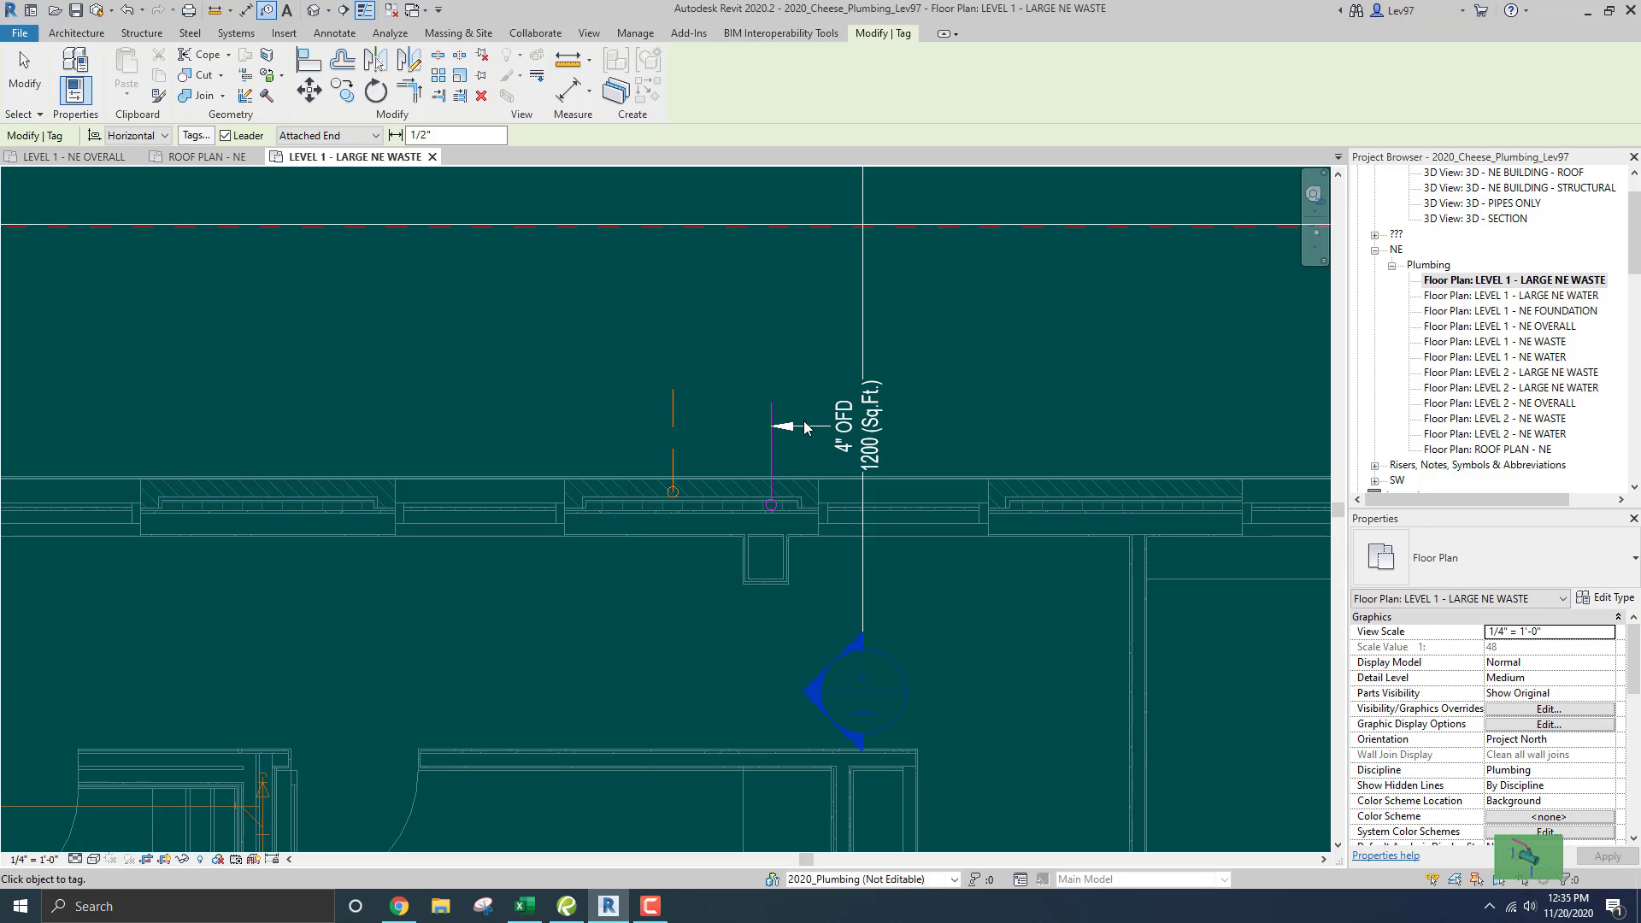
key(Escape)
click(816, 431)
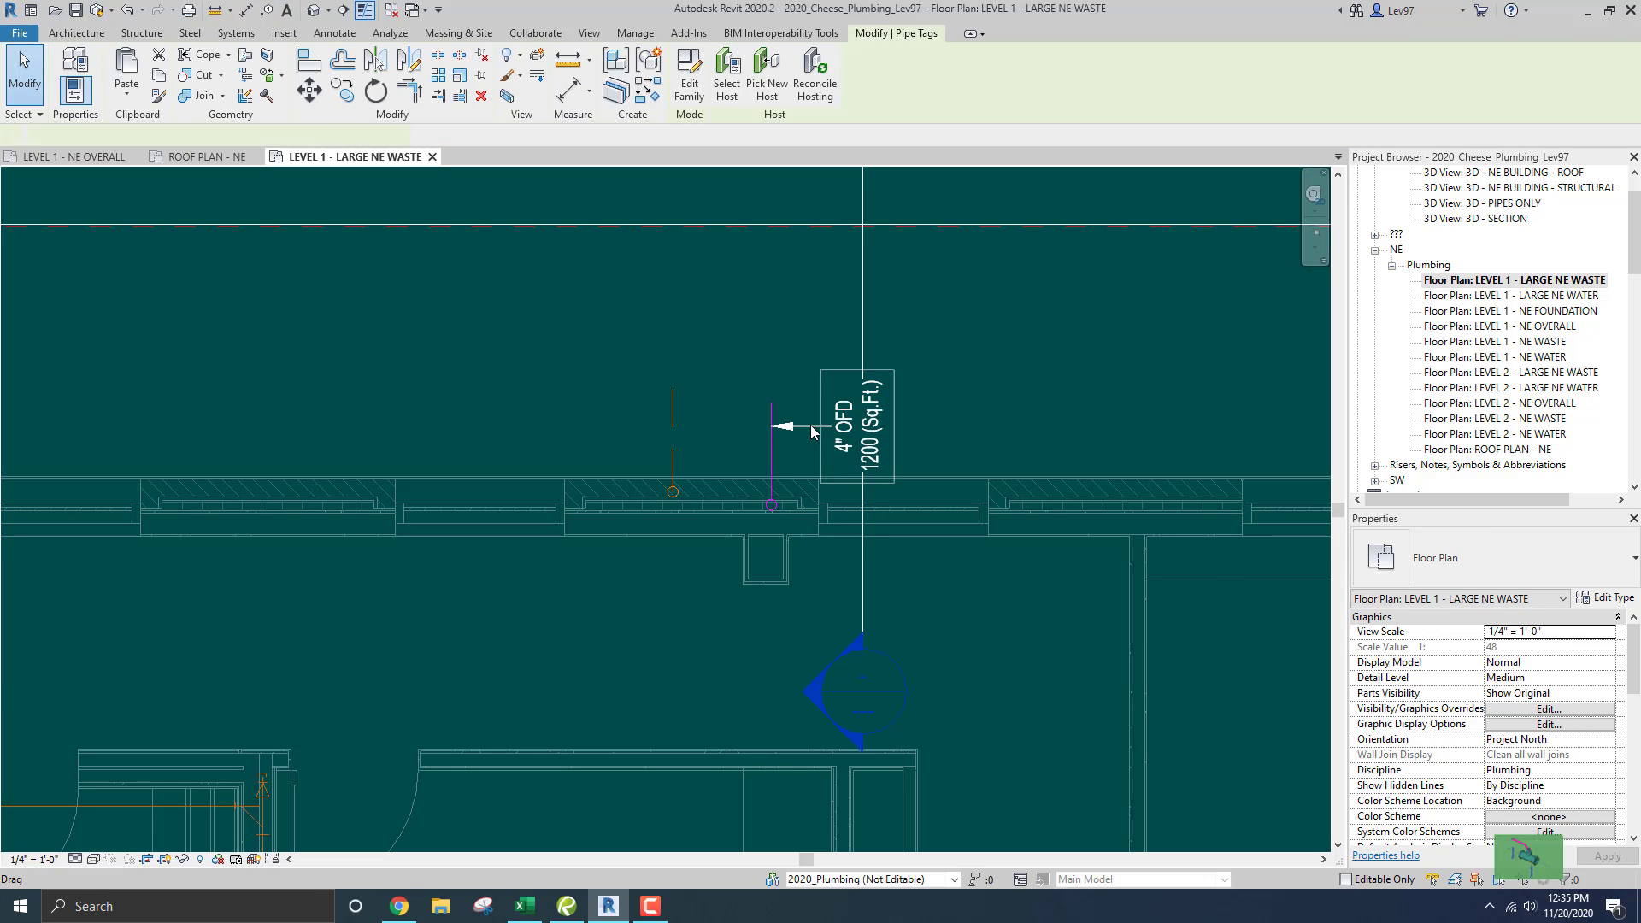
key(Delete)
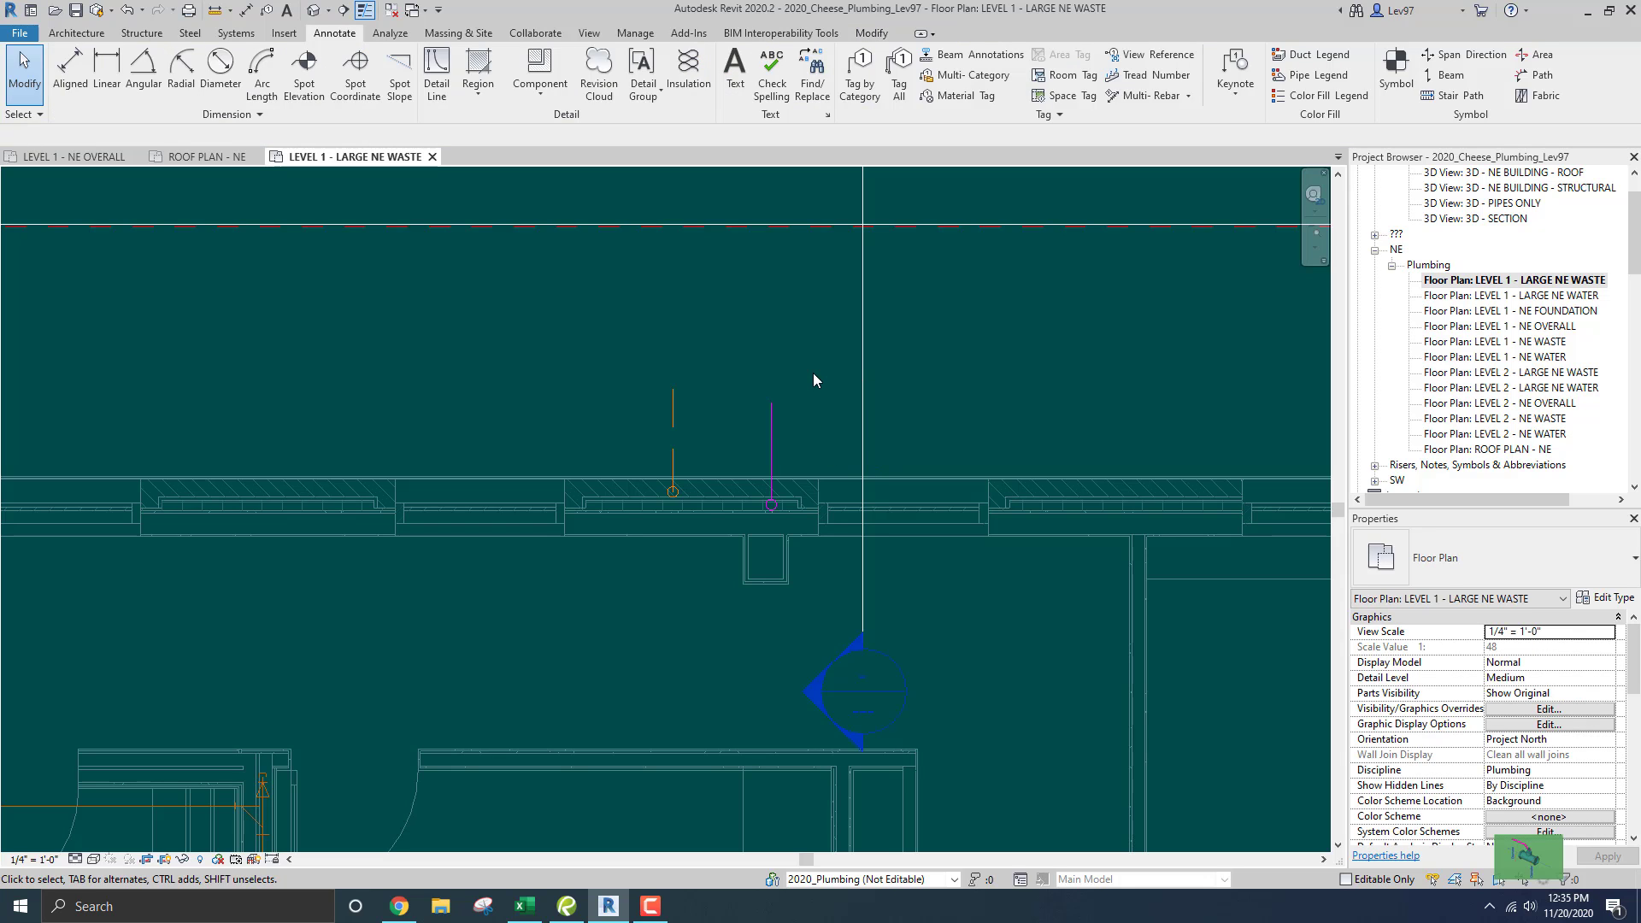
- Tag the magenta overflow pipe by category with a Free End leader, placing the tag horizontally above it on the section-line side
click(860, 75)
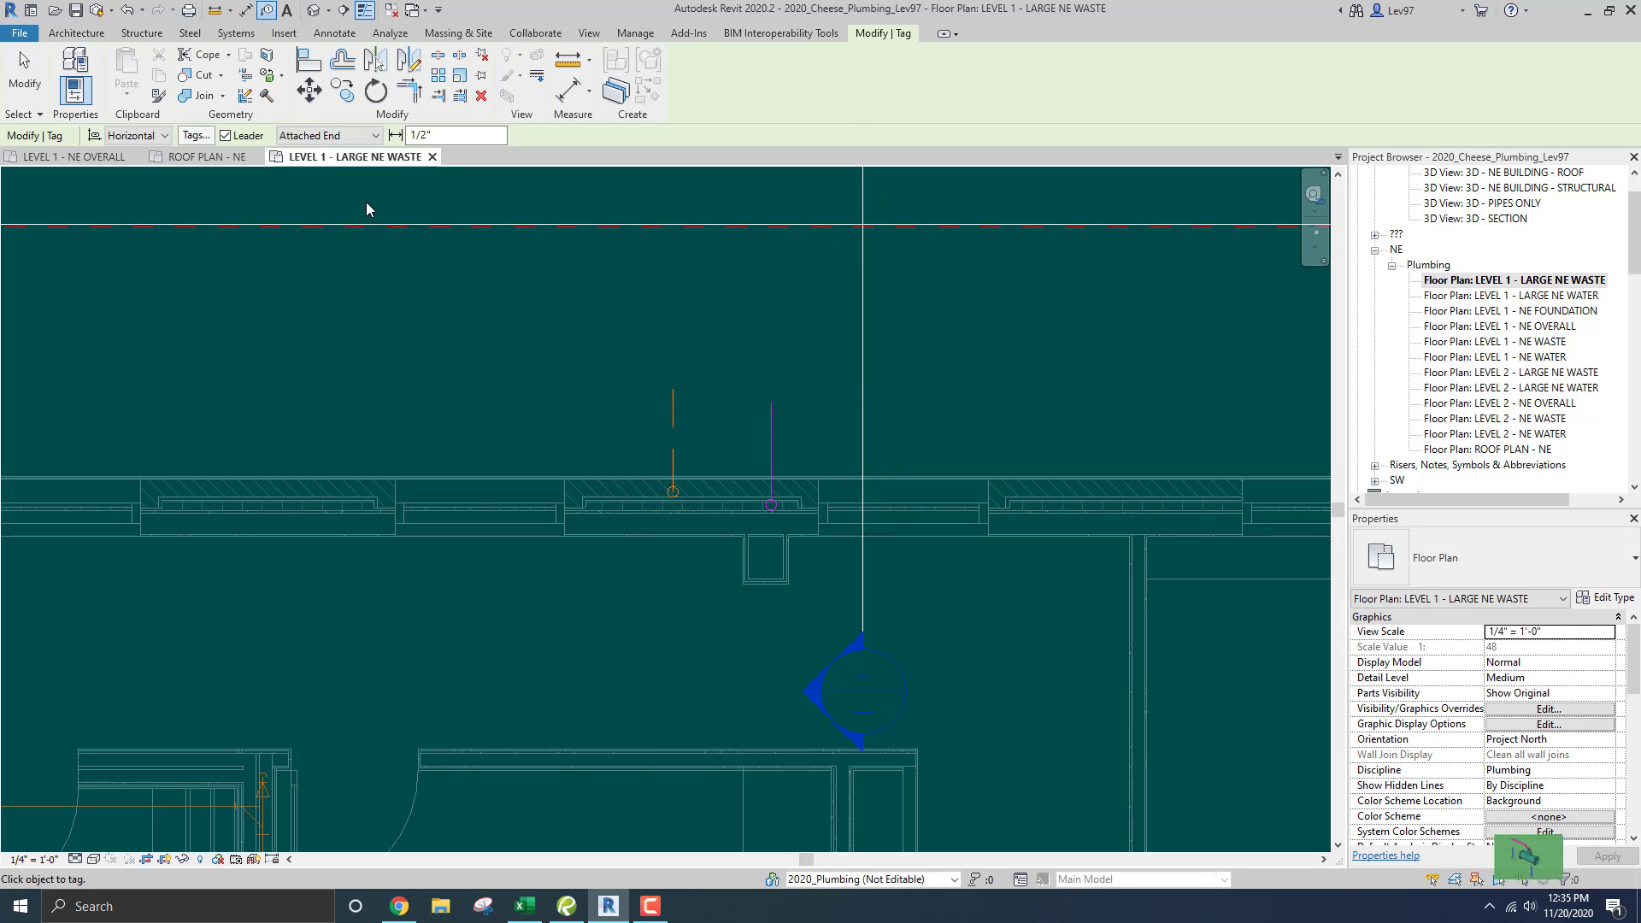
click(351, 135)
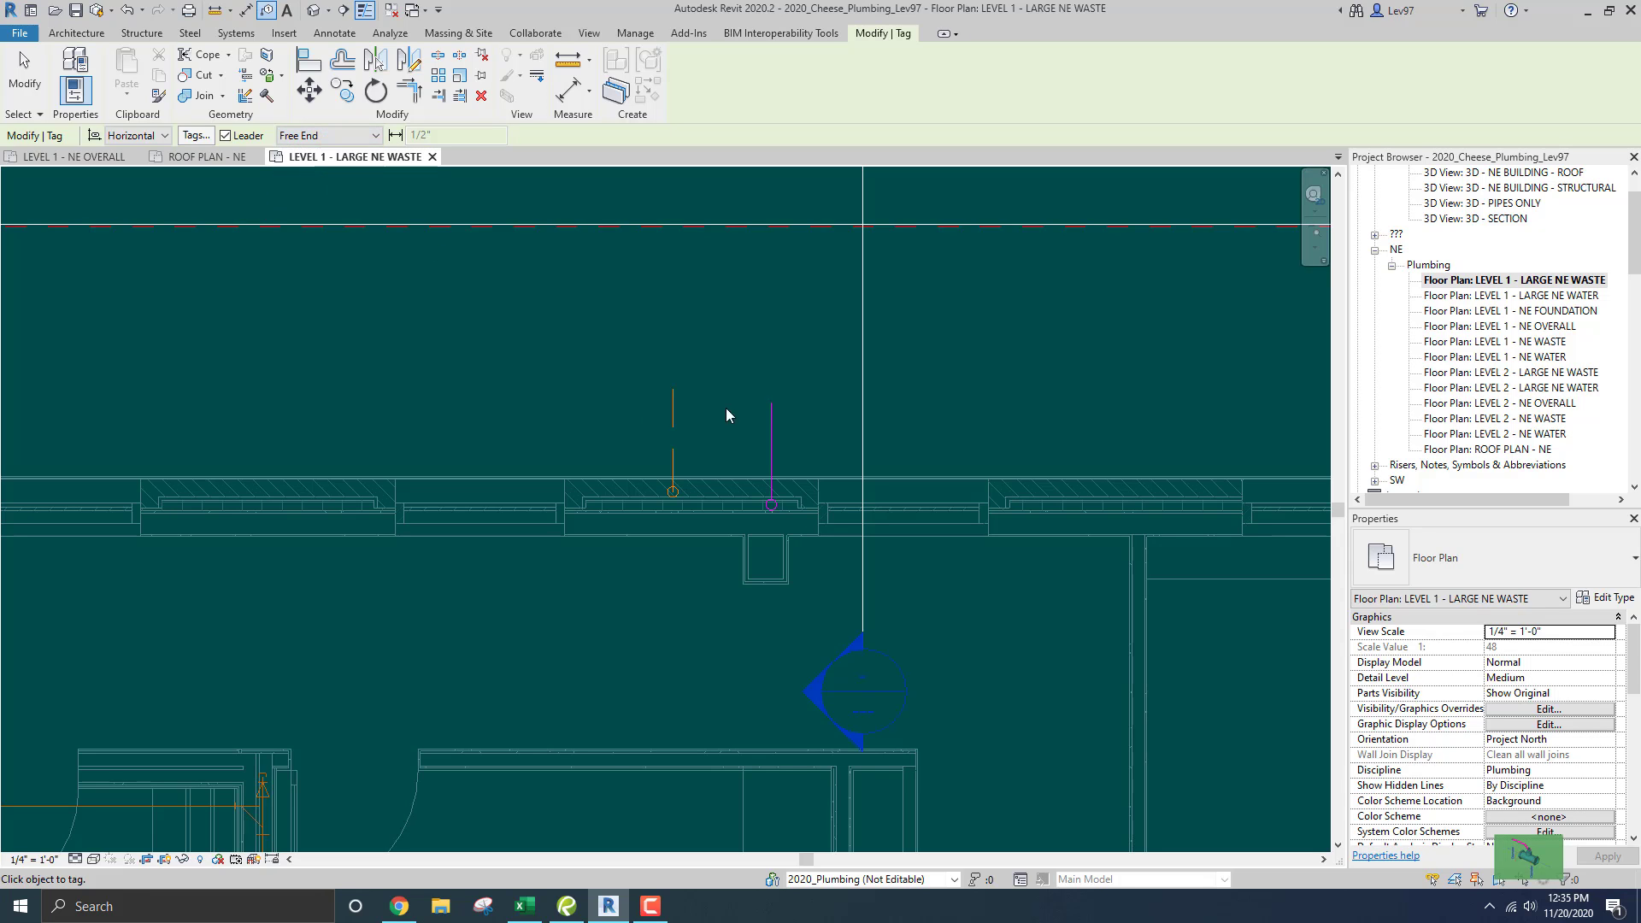
click(772, 427)
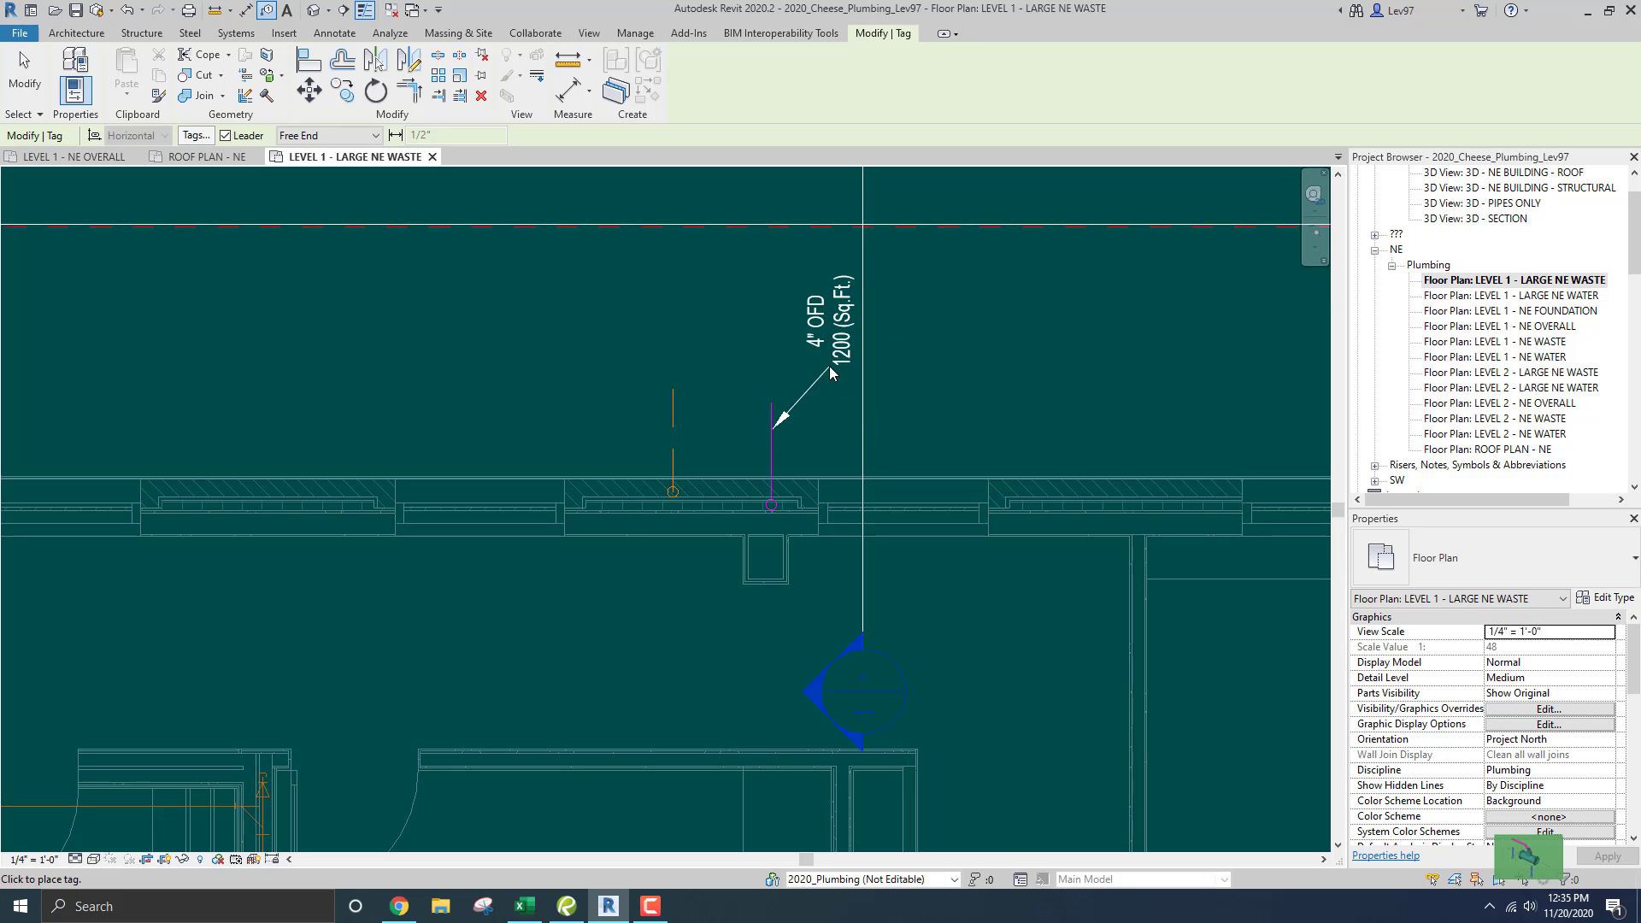
click(843, 373)
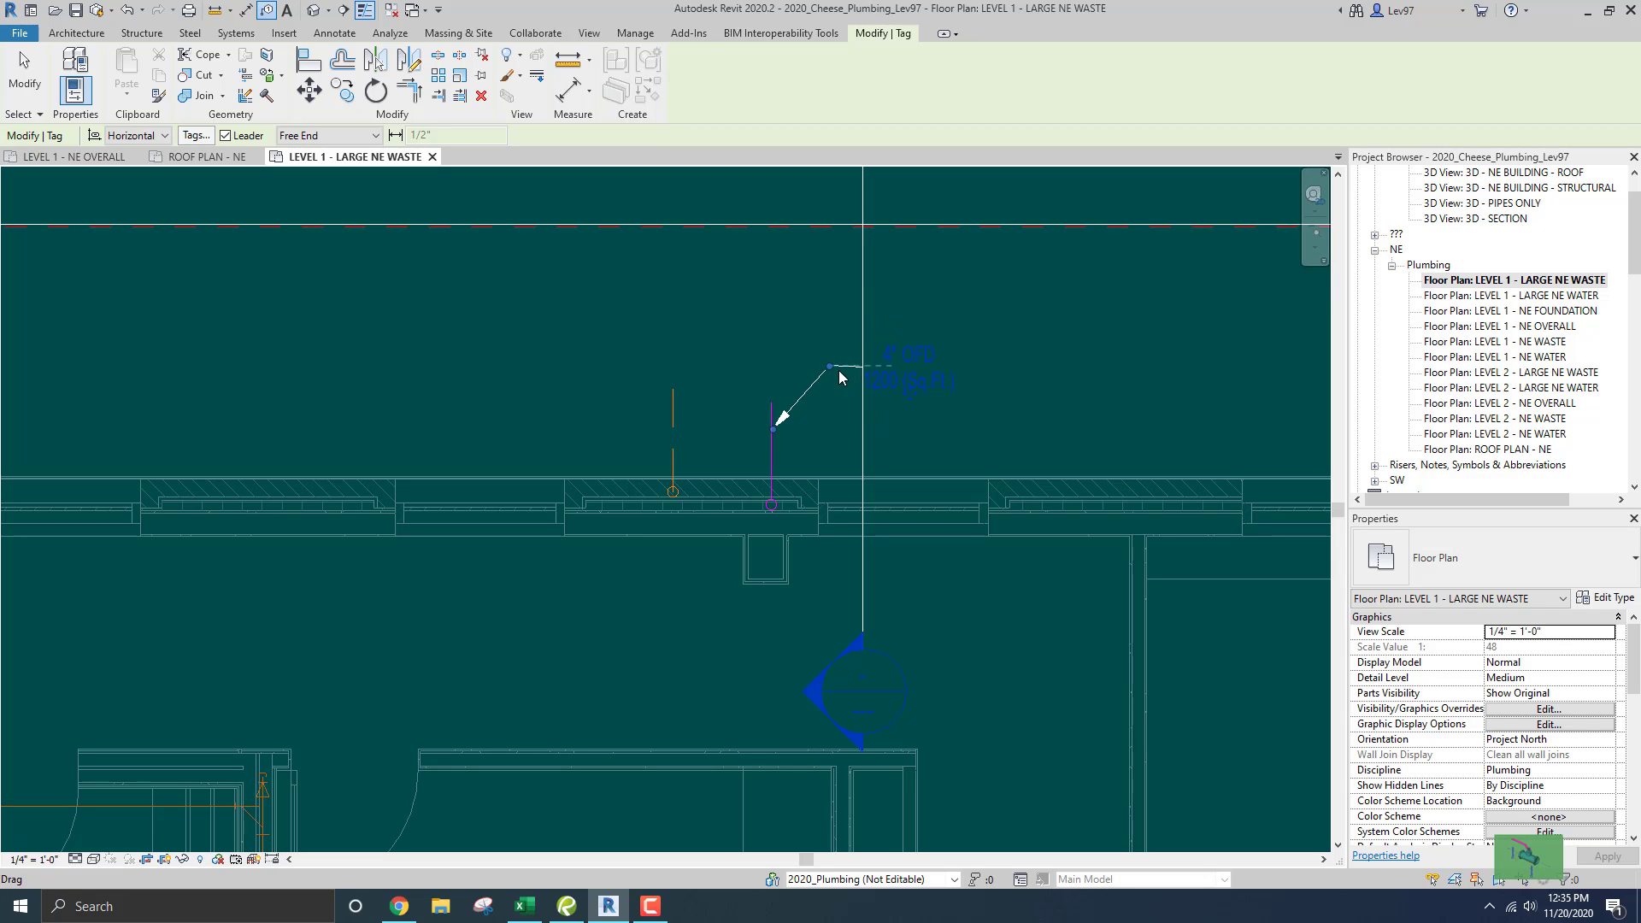
key(Escape)
key(Escape)
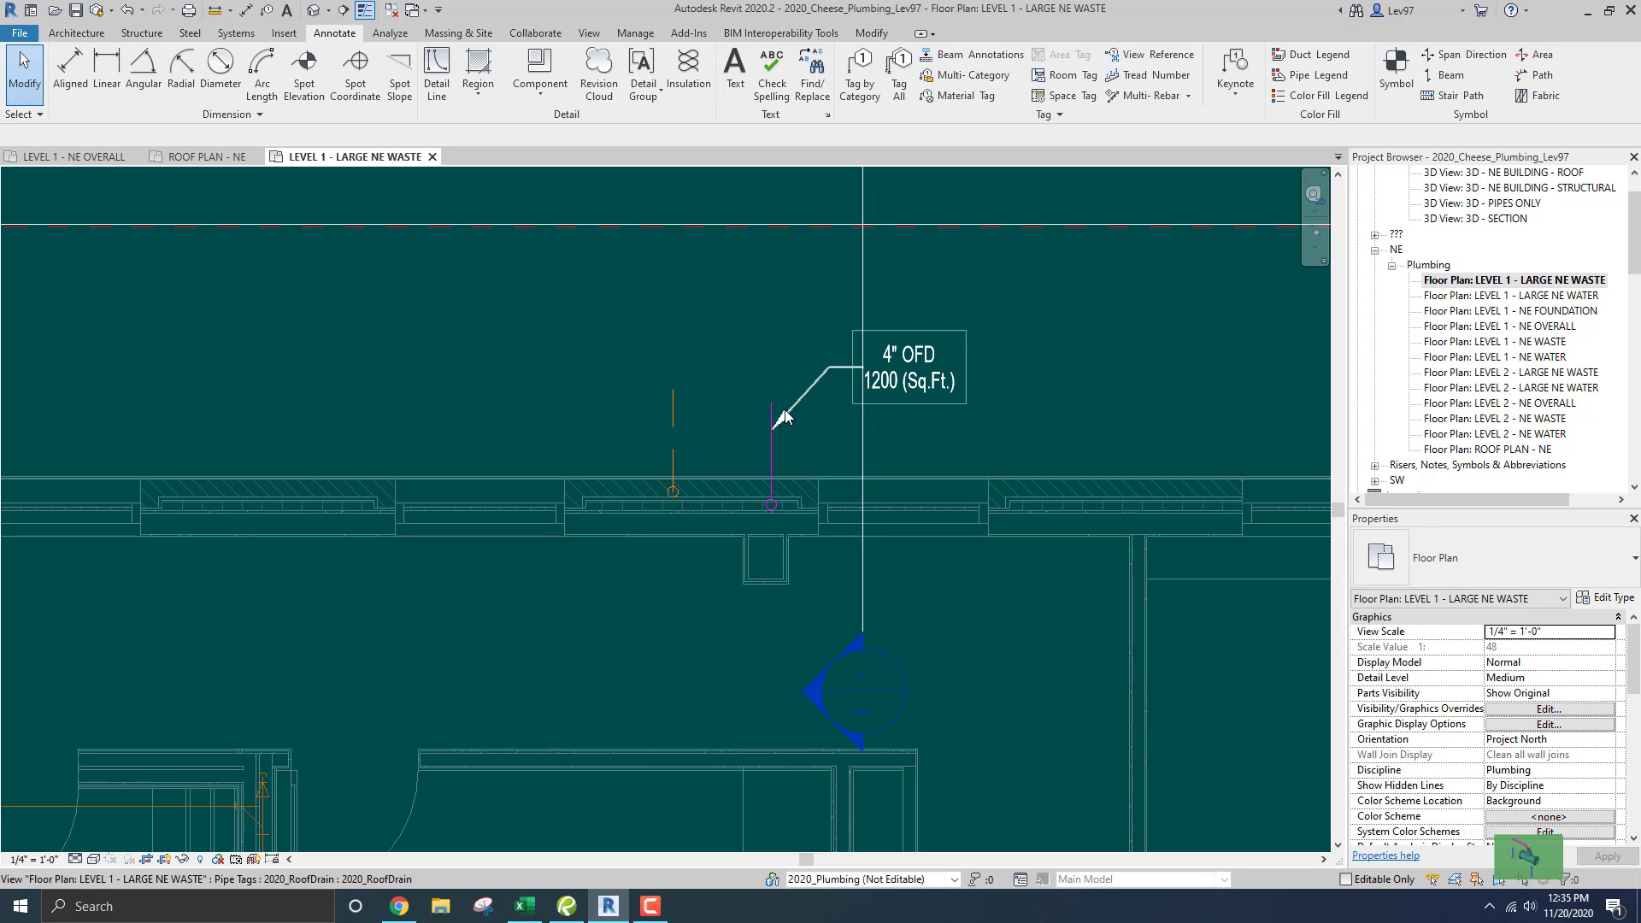
- Tag the adjacent orange storm drain pipe with a Free End leader, placing the tag horizontally on the side away from the overflow tag
click(861, 89)
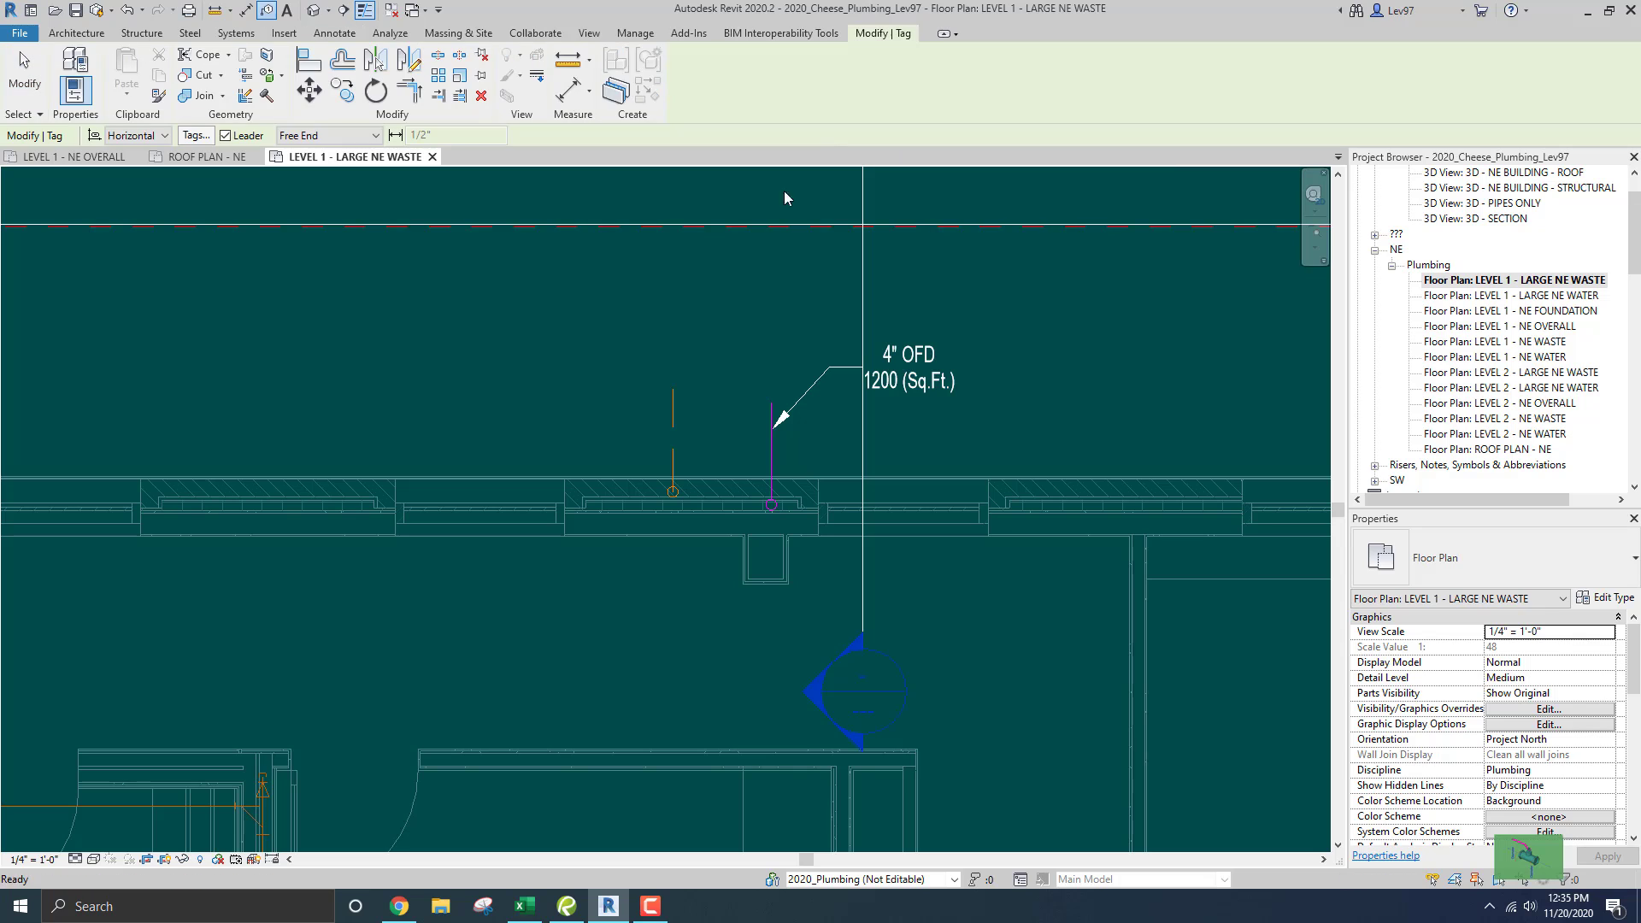
click(672, 427)
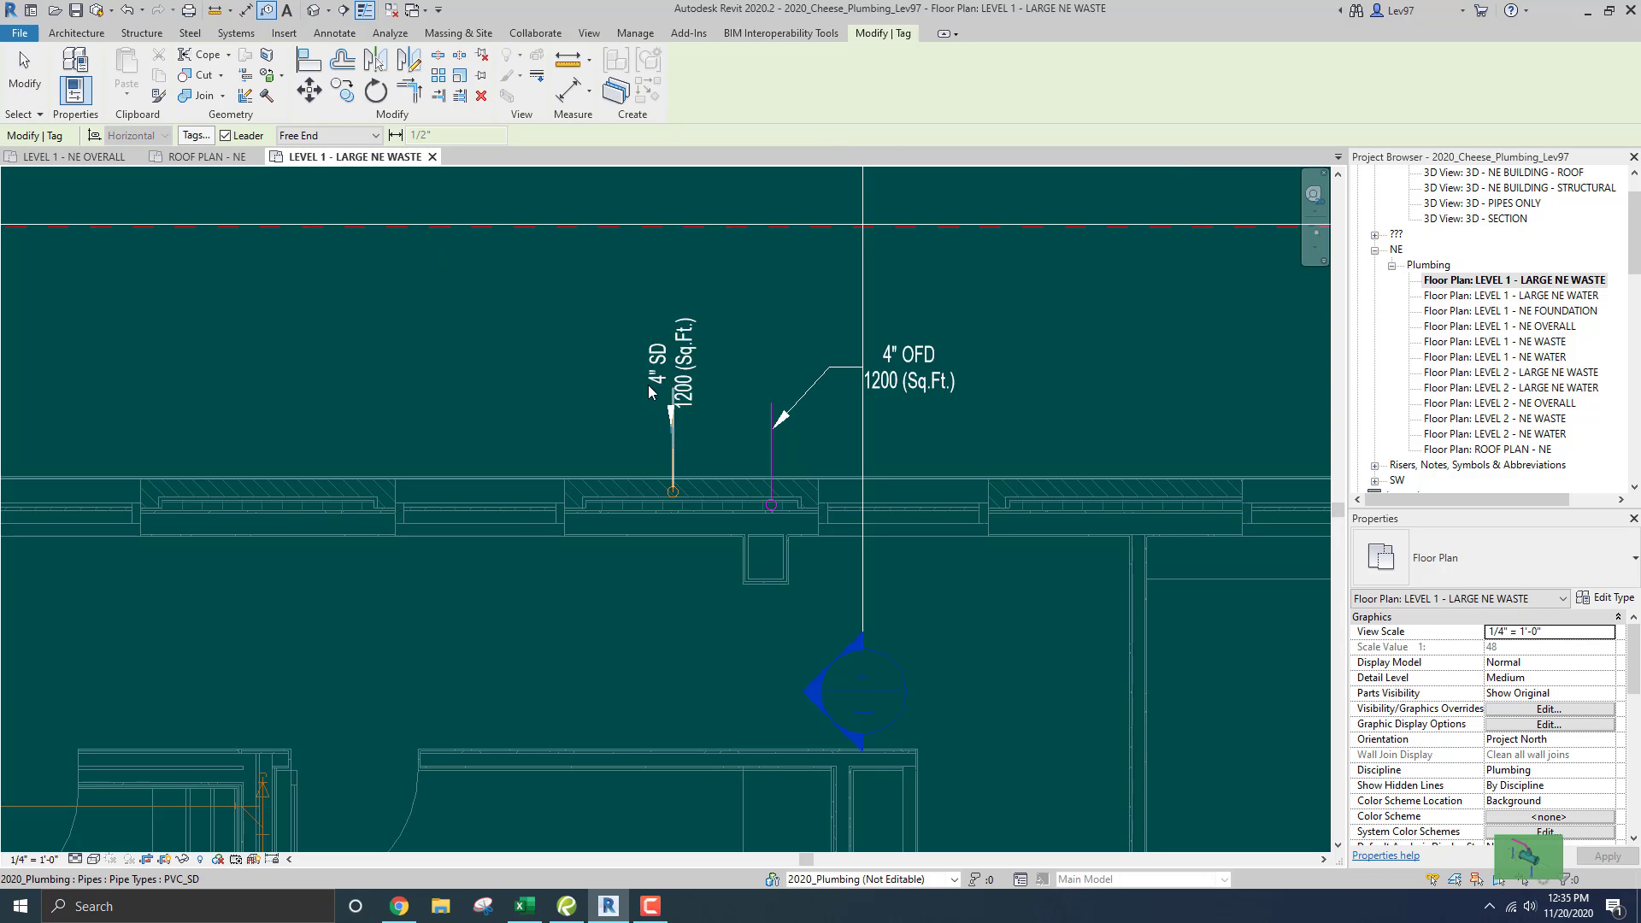
key(space)
click(618, 374)
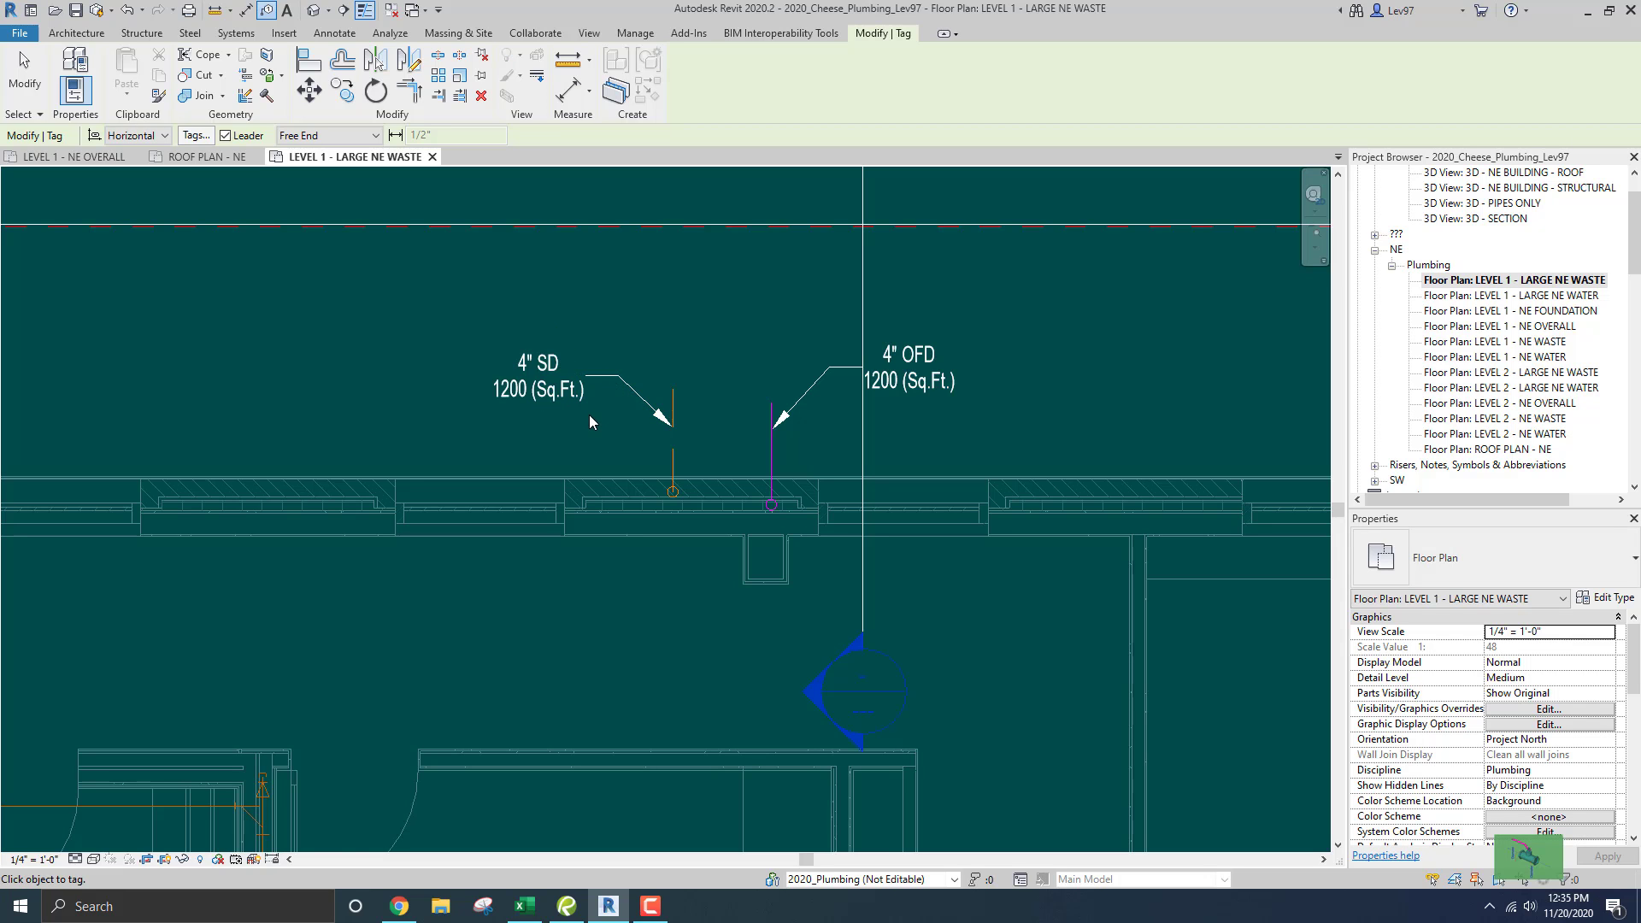
- Compare the tagged storm and overflow pipes on LEVEL 1 - LARGE NE WASTE with the matching roof drains on ROOF PLAN - NE
scroll(579, 414, down, 3)
middle_drag(577, 417, 702, 381)
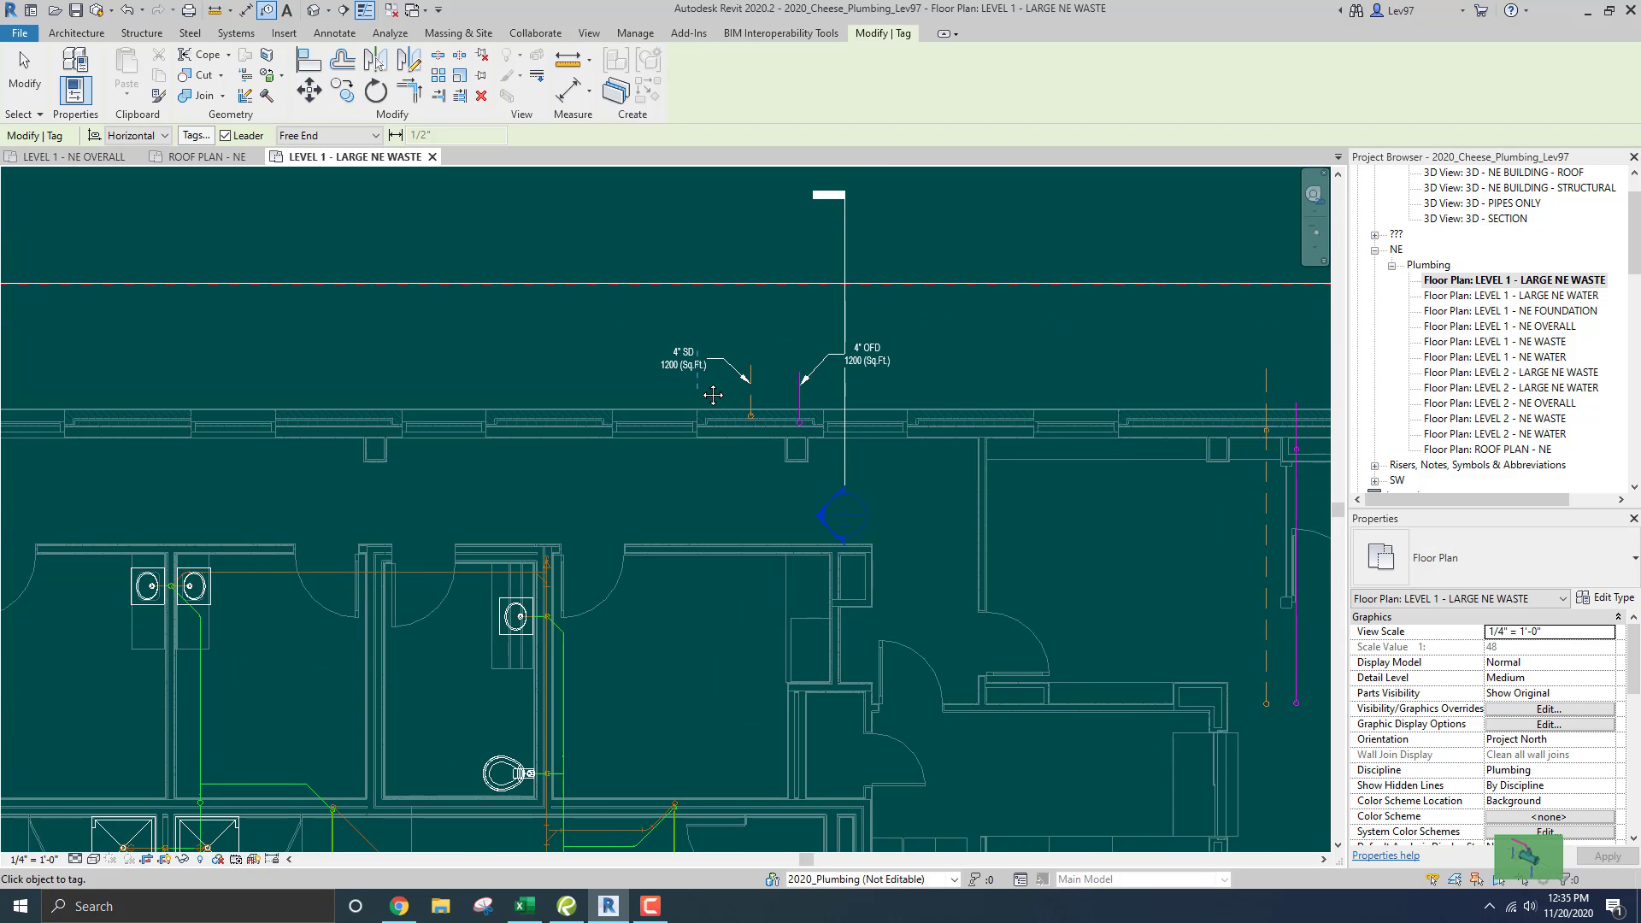
scroll(880, 372, up, 1)
scroll(881, 372, up, 1)
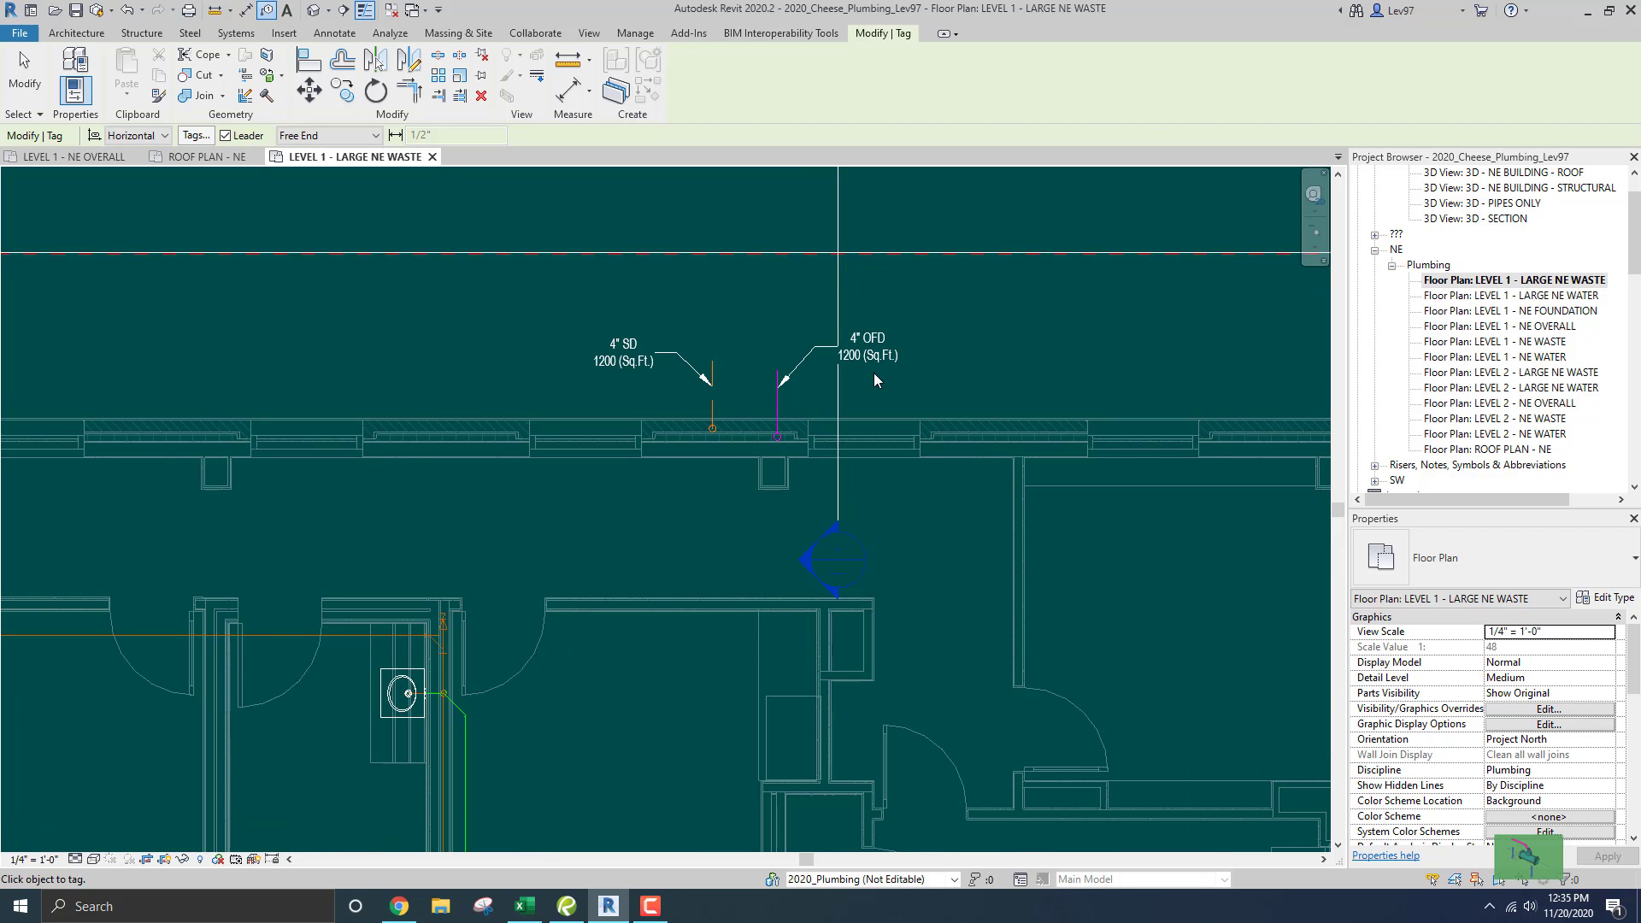
scroll(870, 367, up, 2)
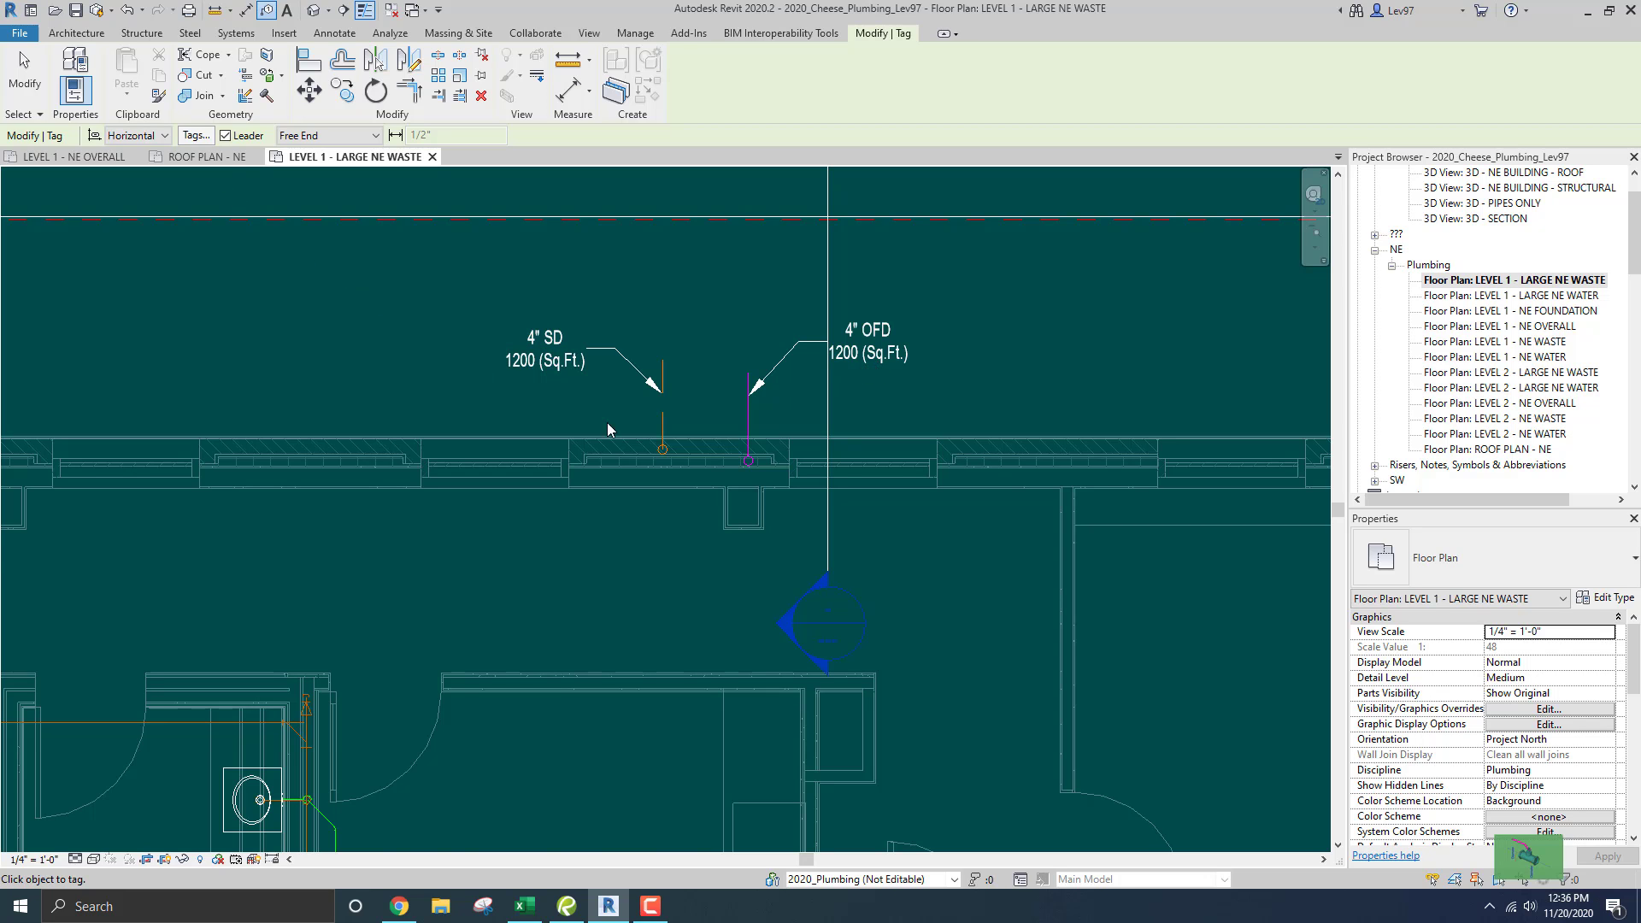
scroll(608, 429, down, 5)
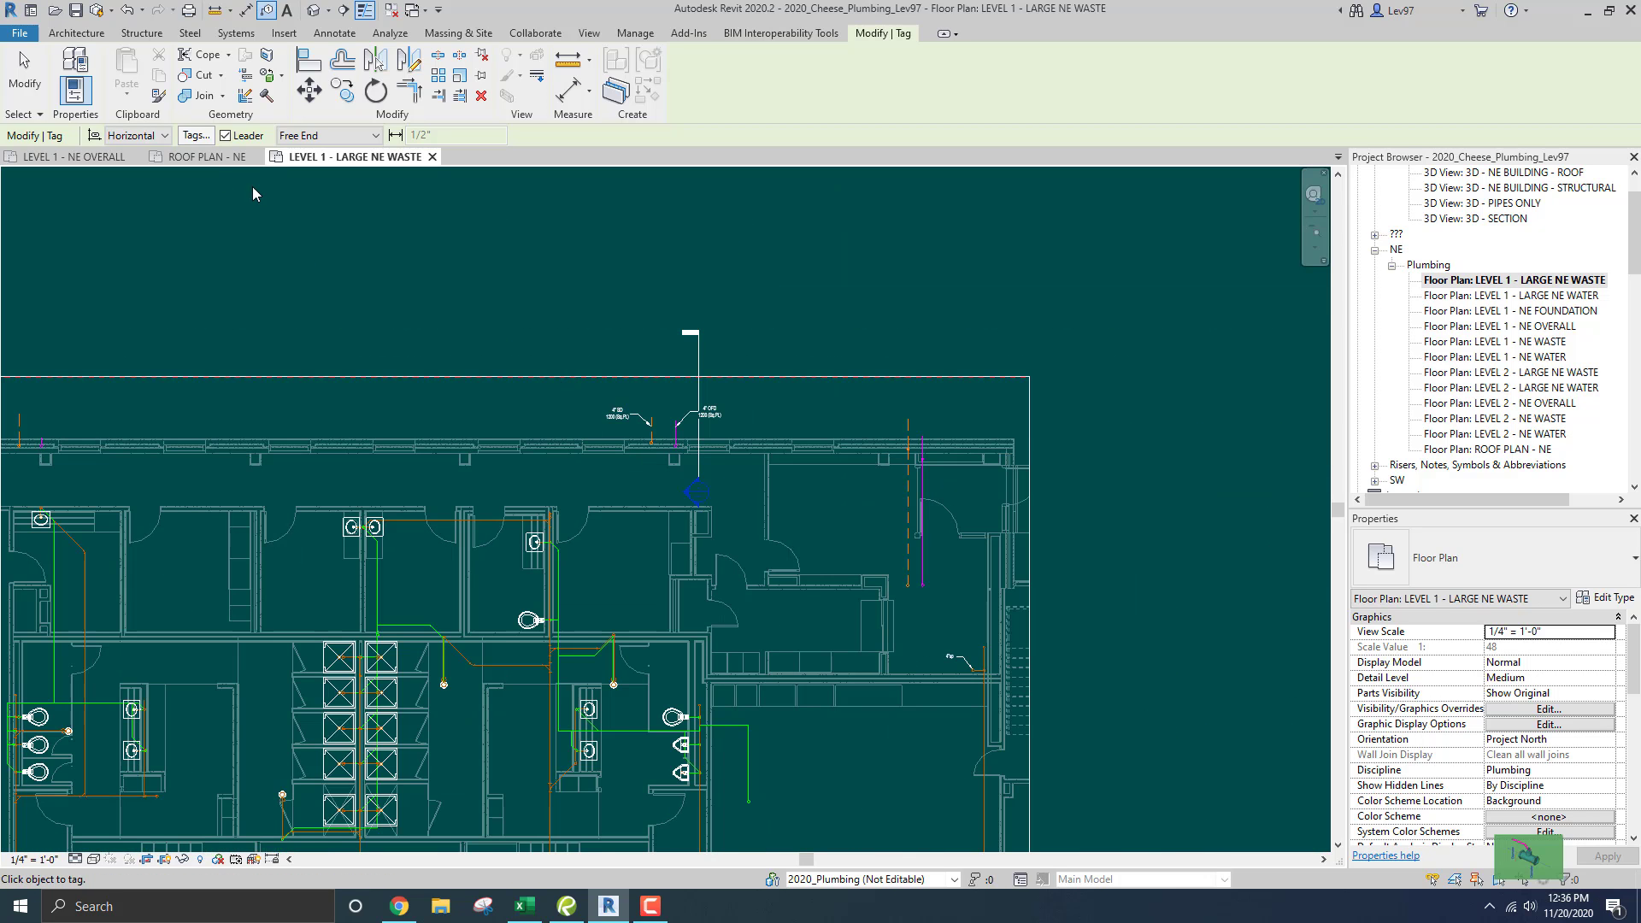
click(205, 156)
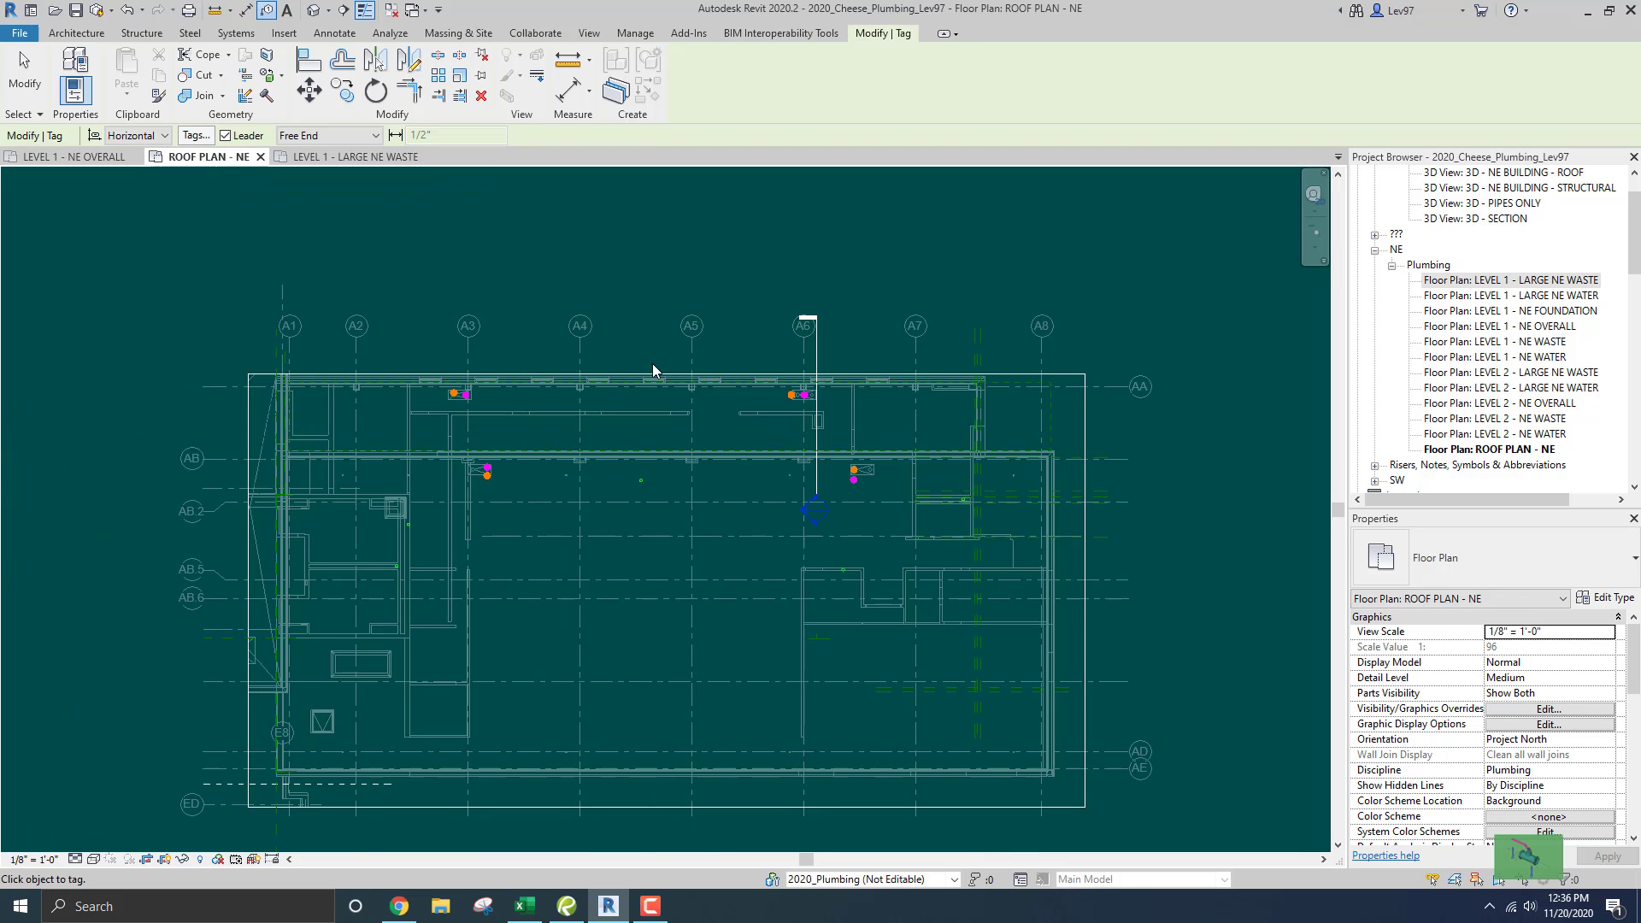
scroll(721, 354, up, 5)
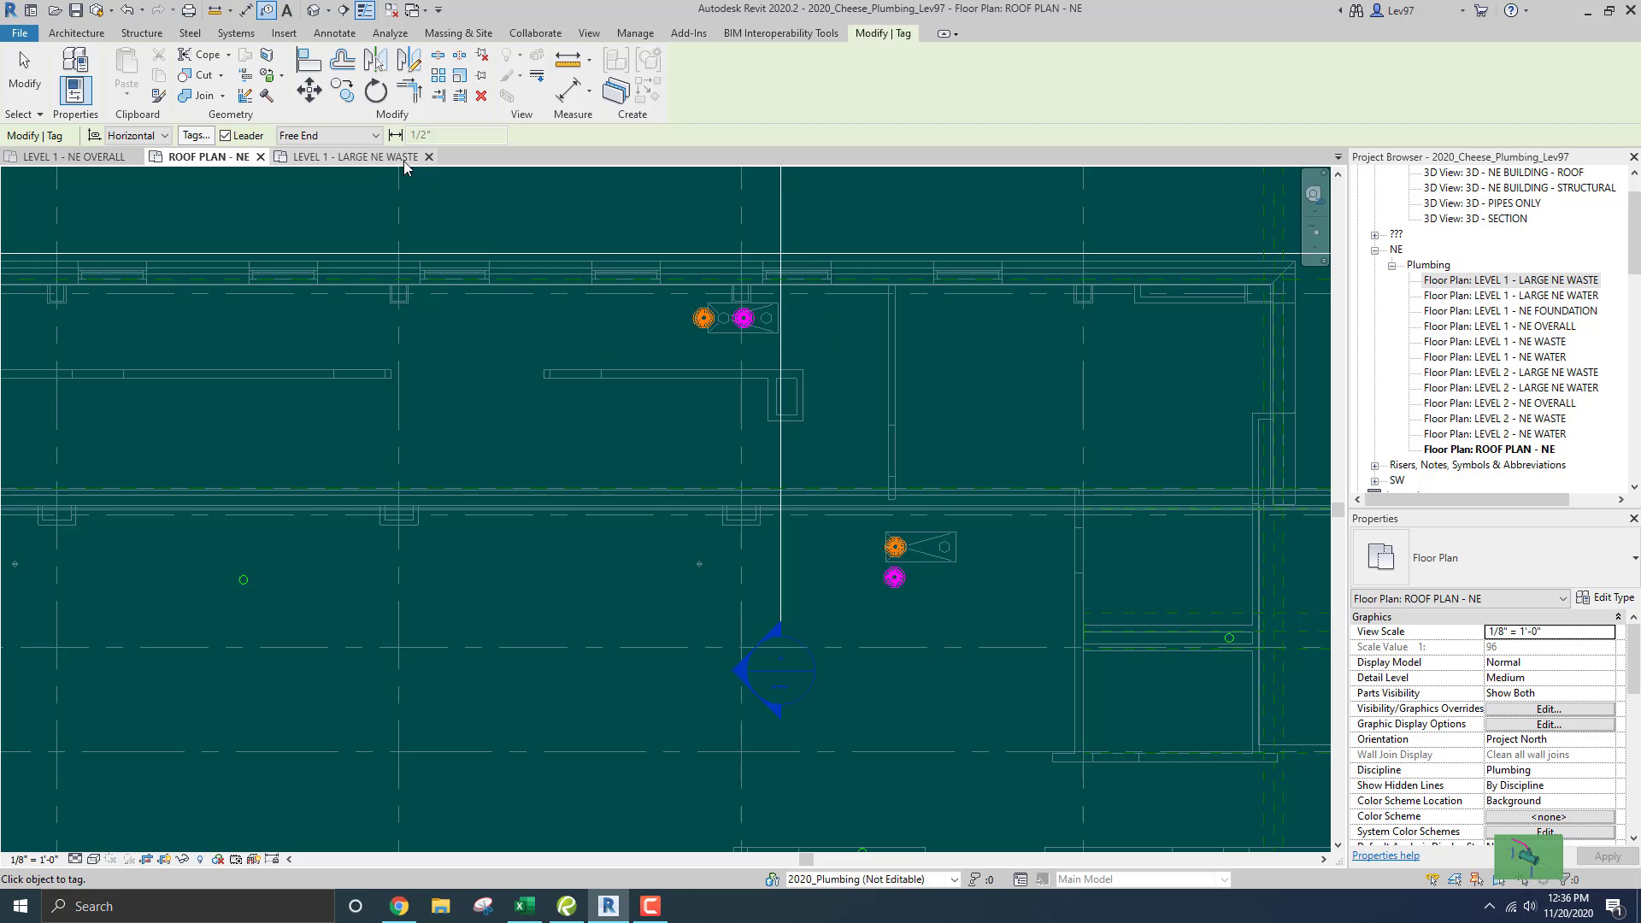
click(354, 156)
scroll(610, 414, up, 3)
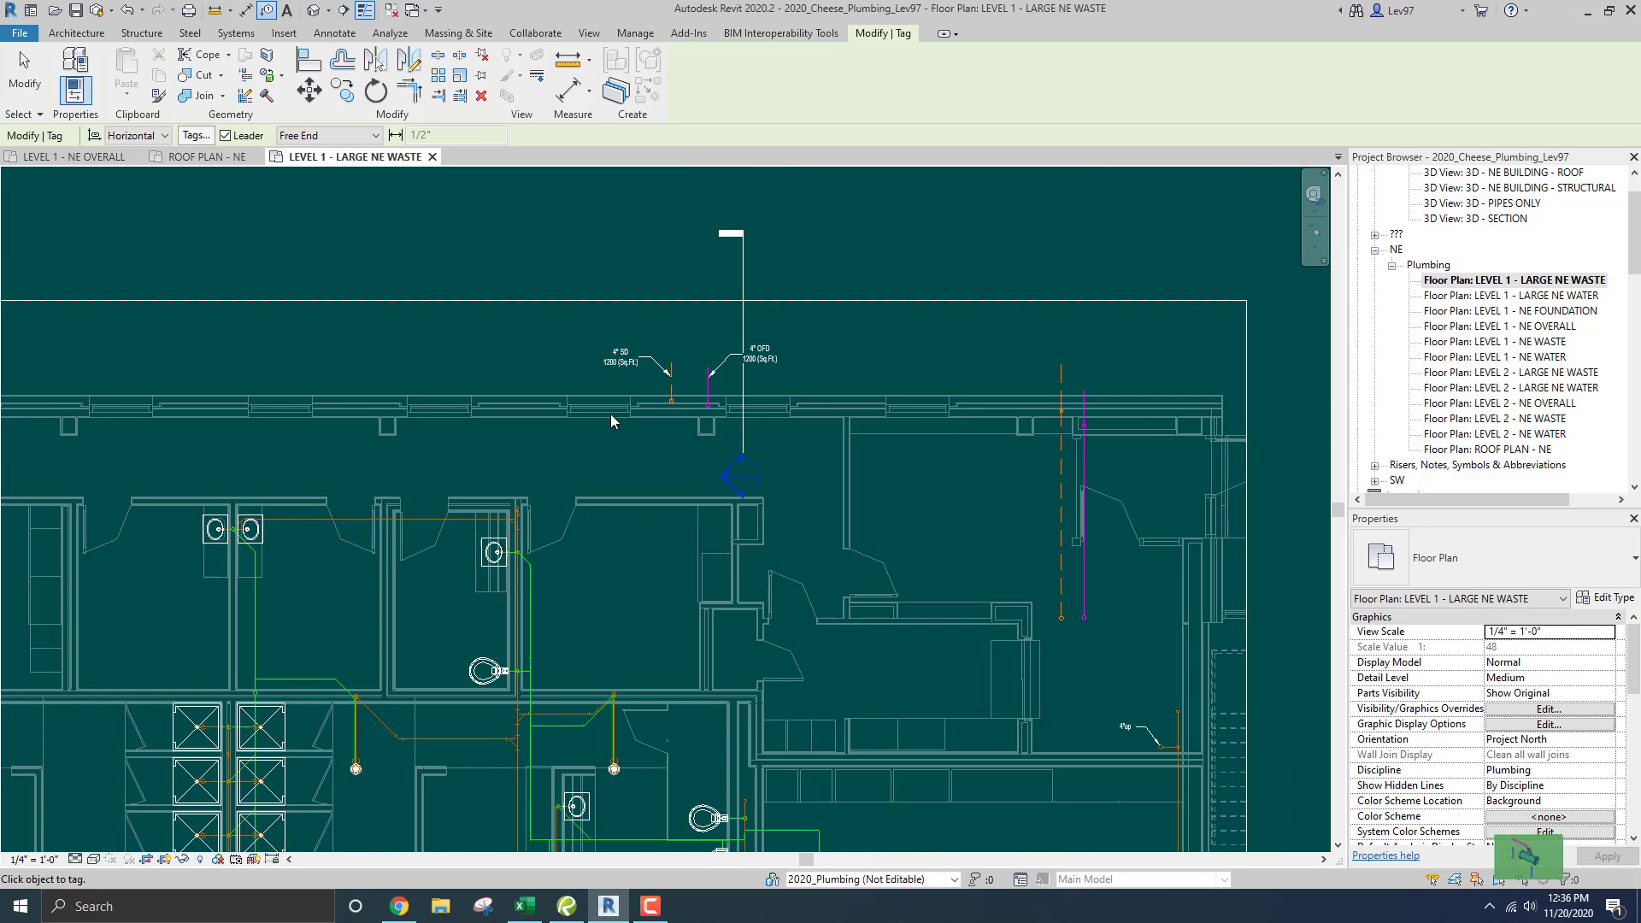
click(205, 156)
scroll(581, 401, up, 2)
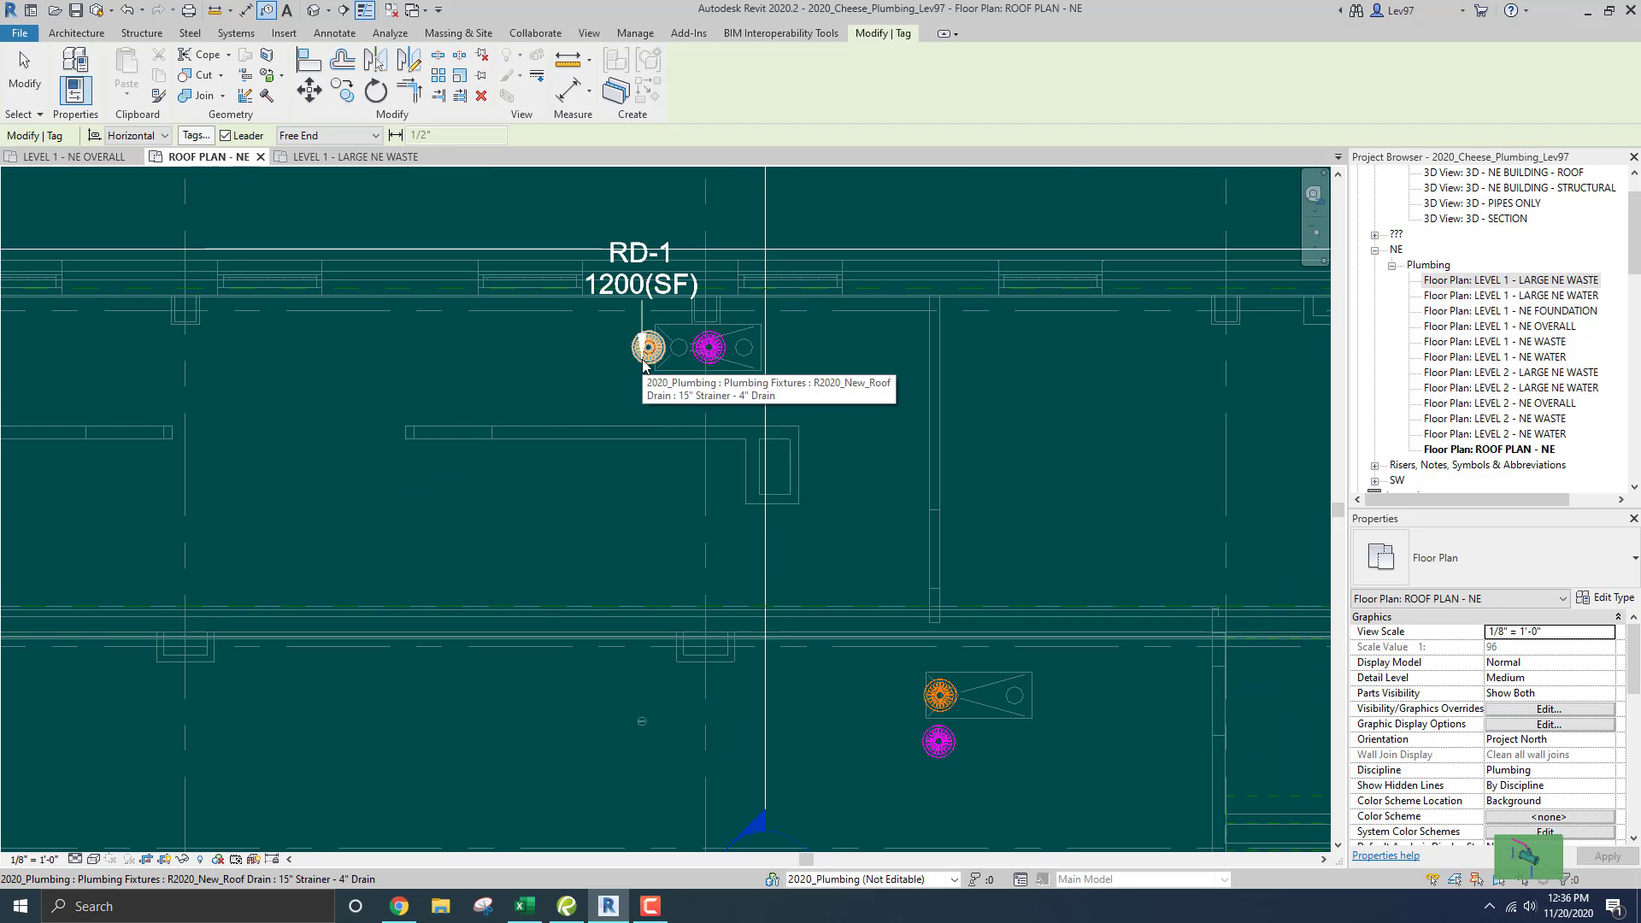
- Tag the orange roof drain near grid A6 with a Free End leader, placing the tag horizontally below it on the side away from the magenta drain
click(642, 361)
click(608, 398)
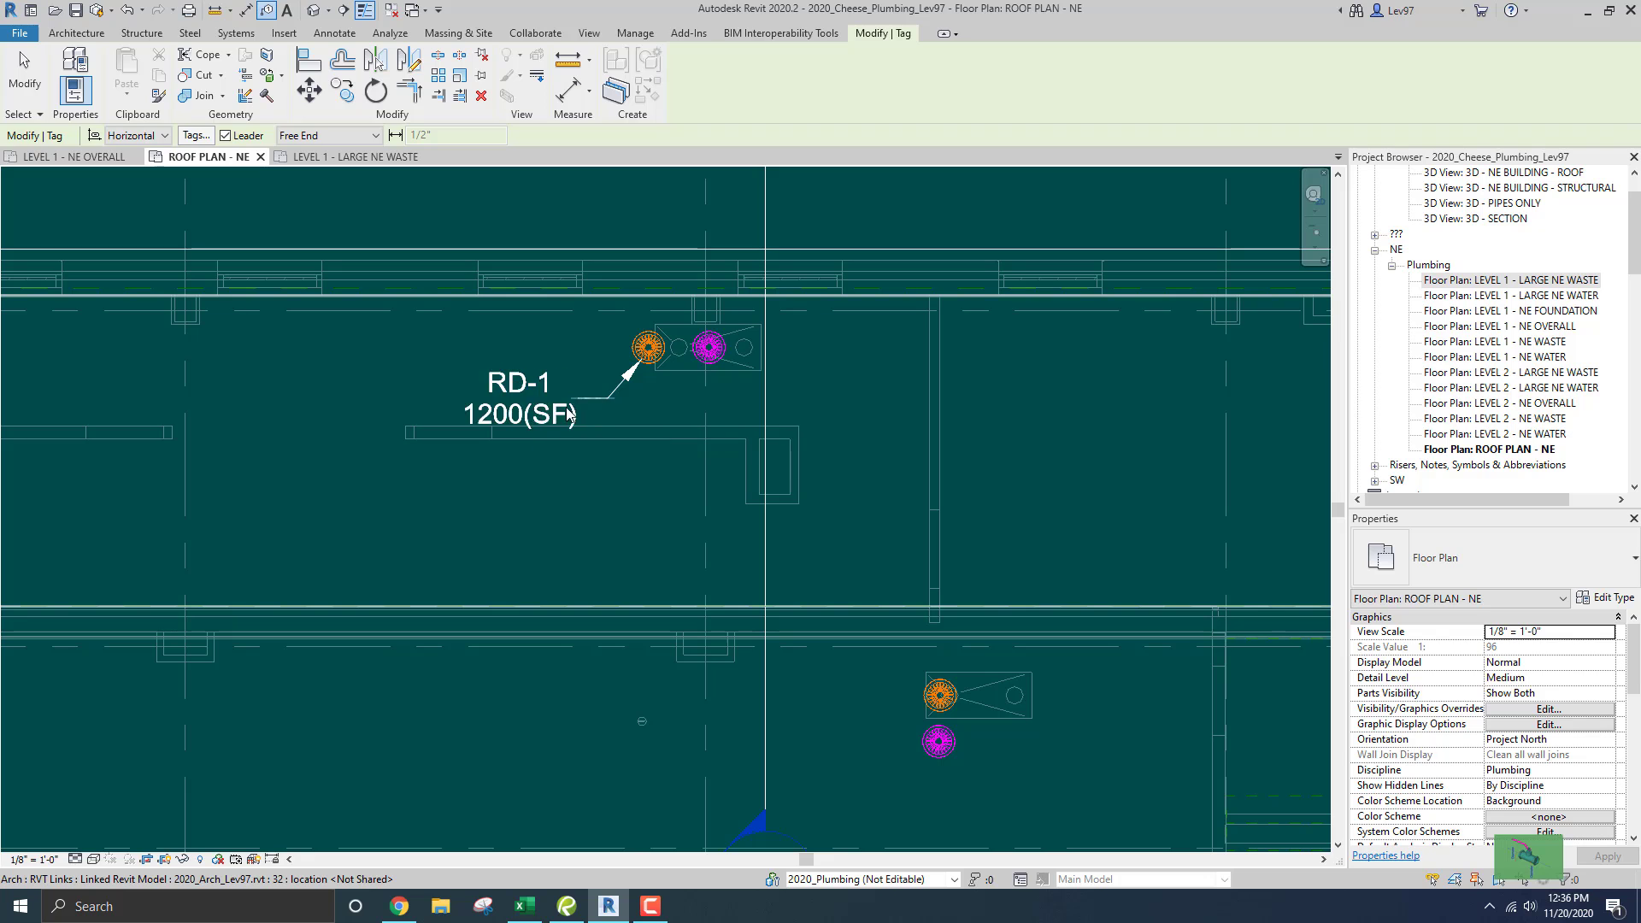
click(545, 412)
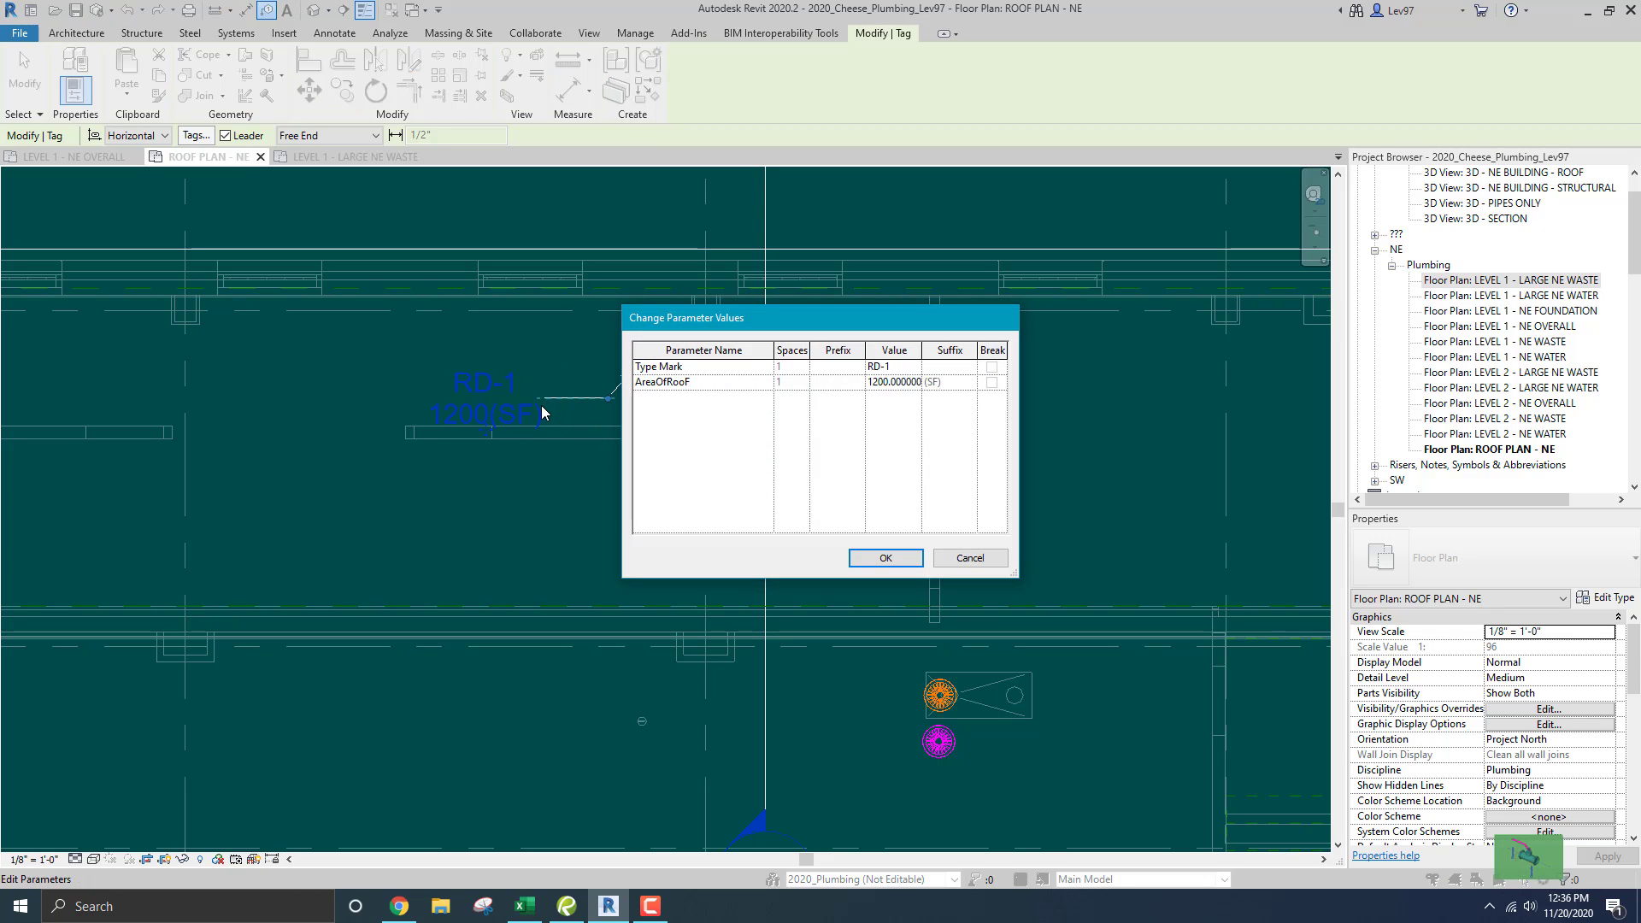
click(969, 560)
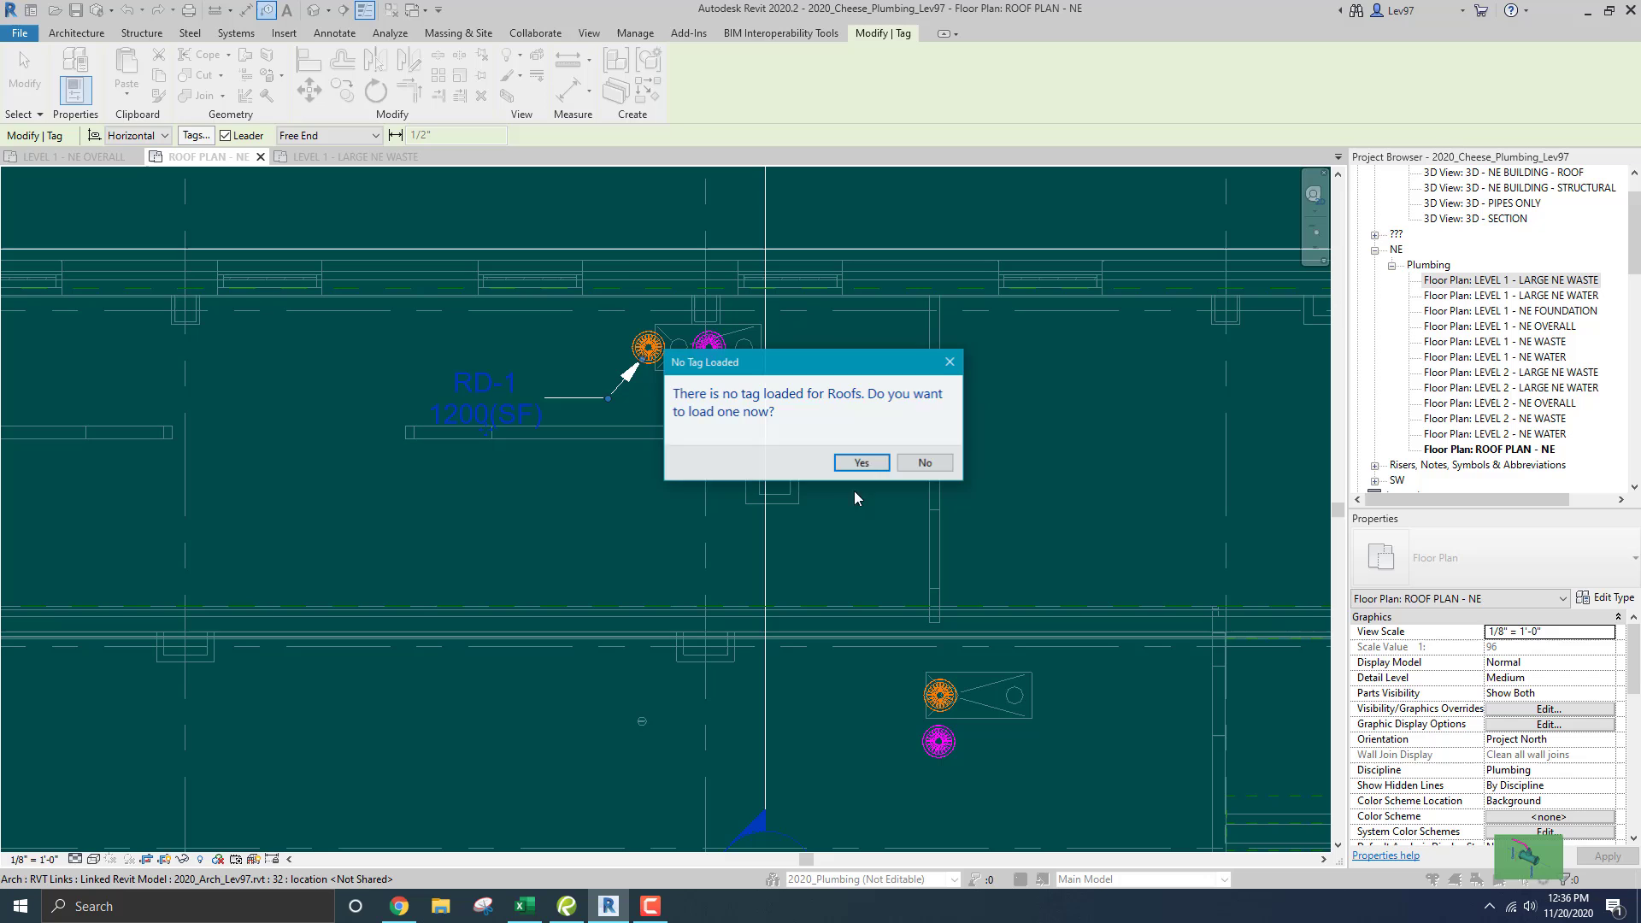
click(924, 463)
middle_drag(623, 405, 709, 360)
scroll(613, 381, down, 2)
scroll(591, 363, up, 2)
scroll(625, 381, down, 2)
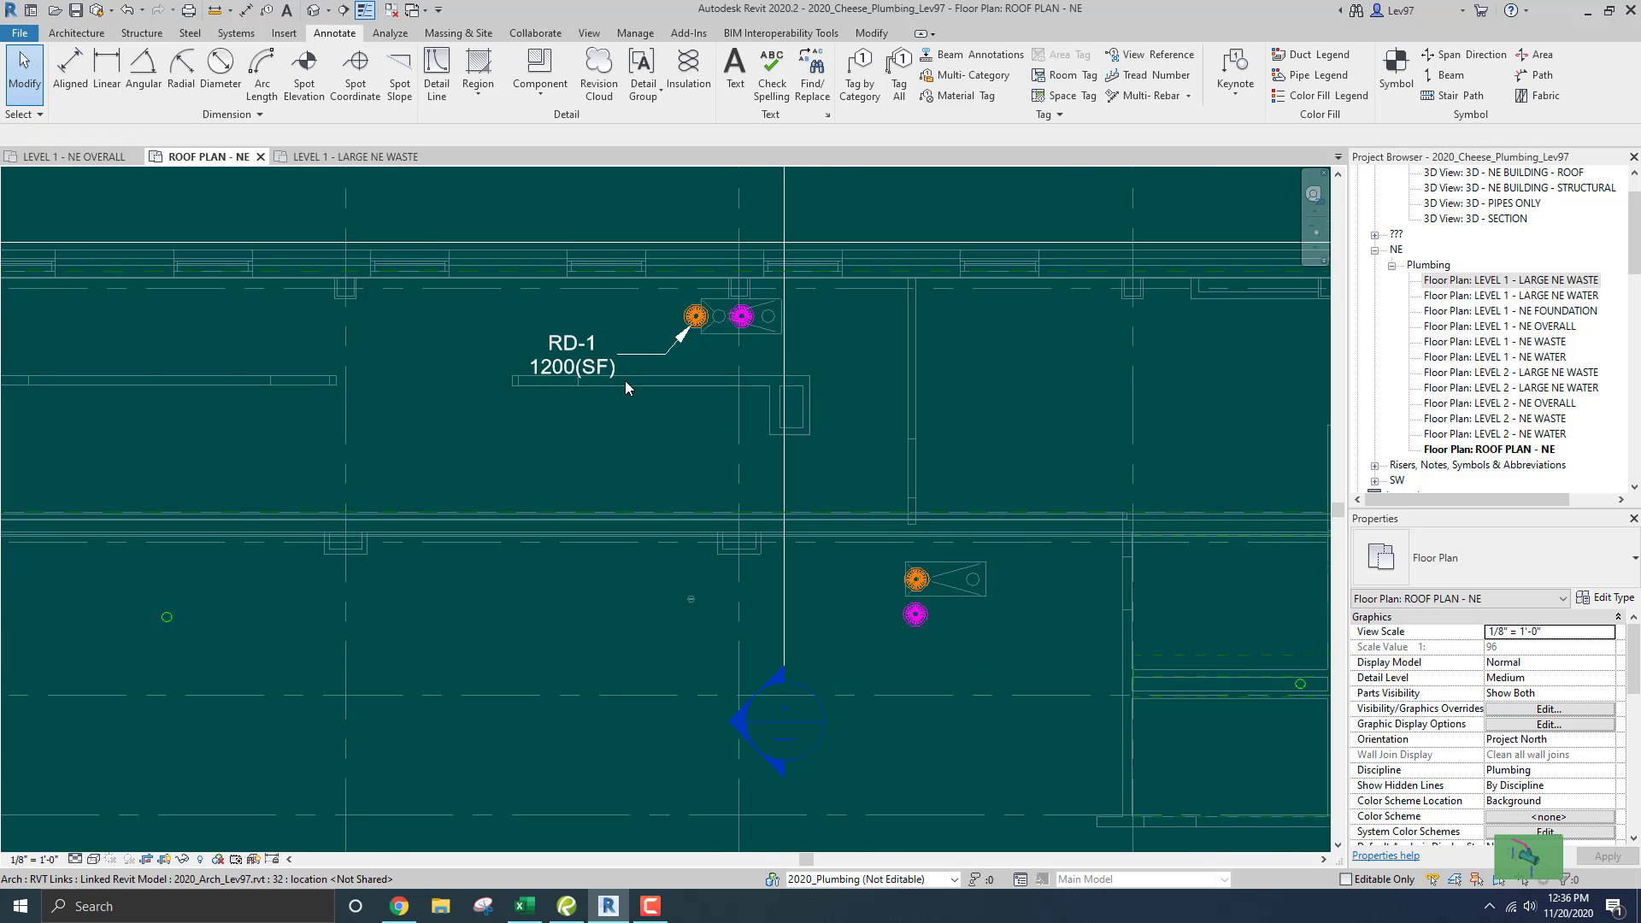
scroll(626, 382, down, 3)
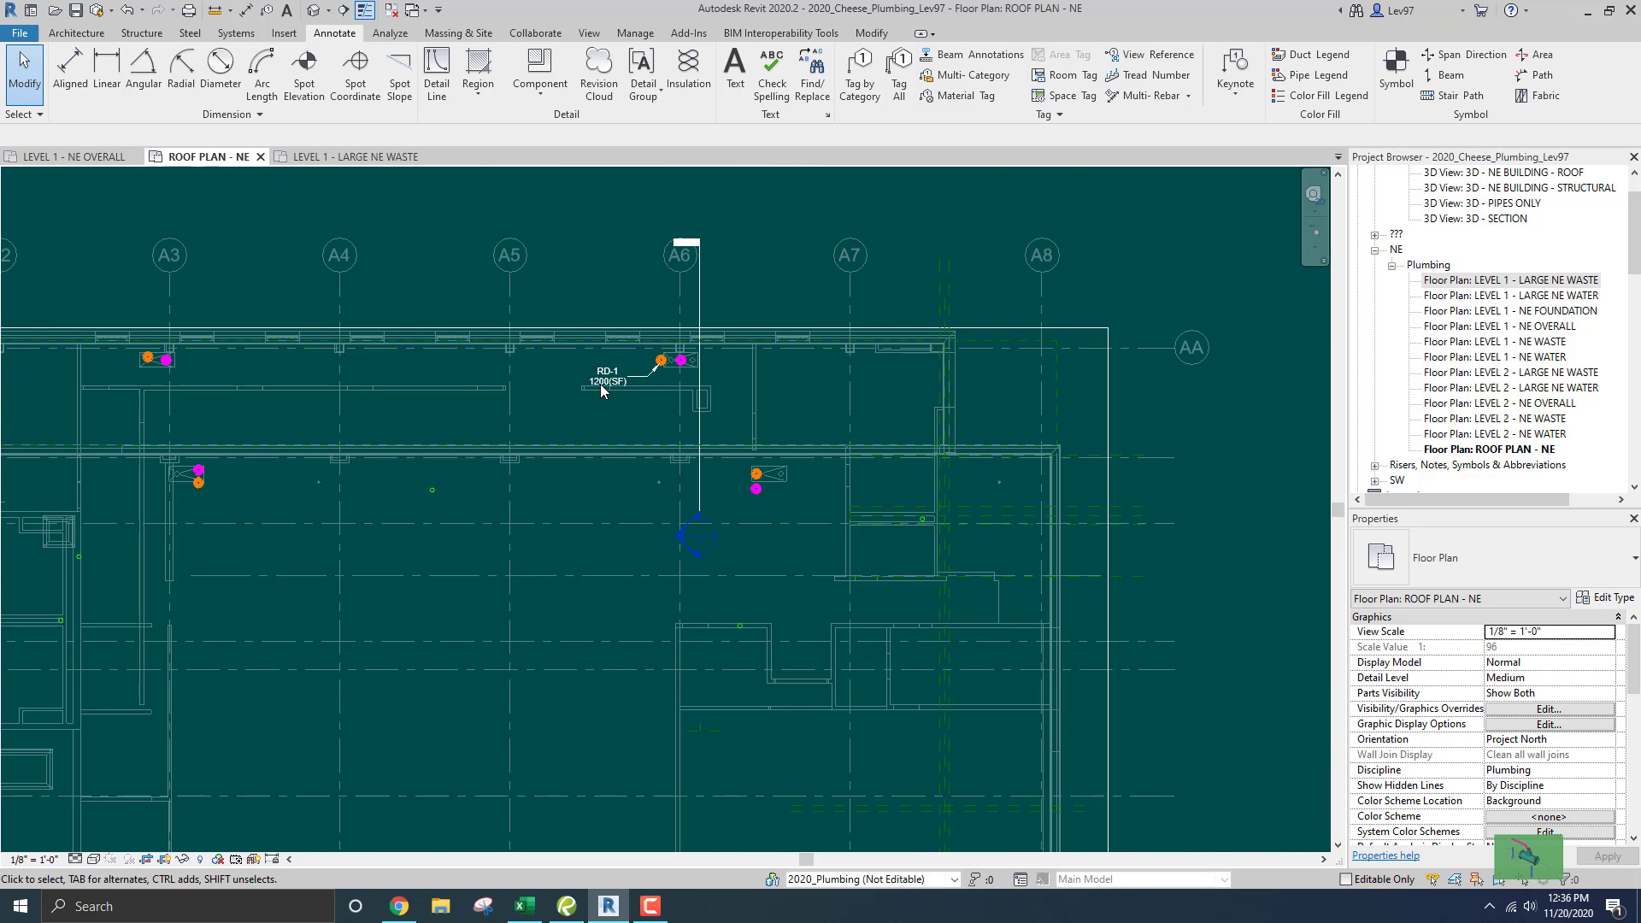
double_click(605, 377)
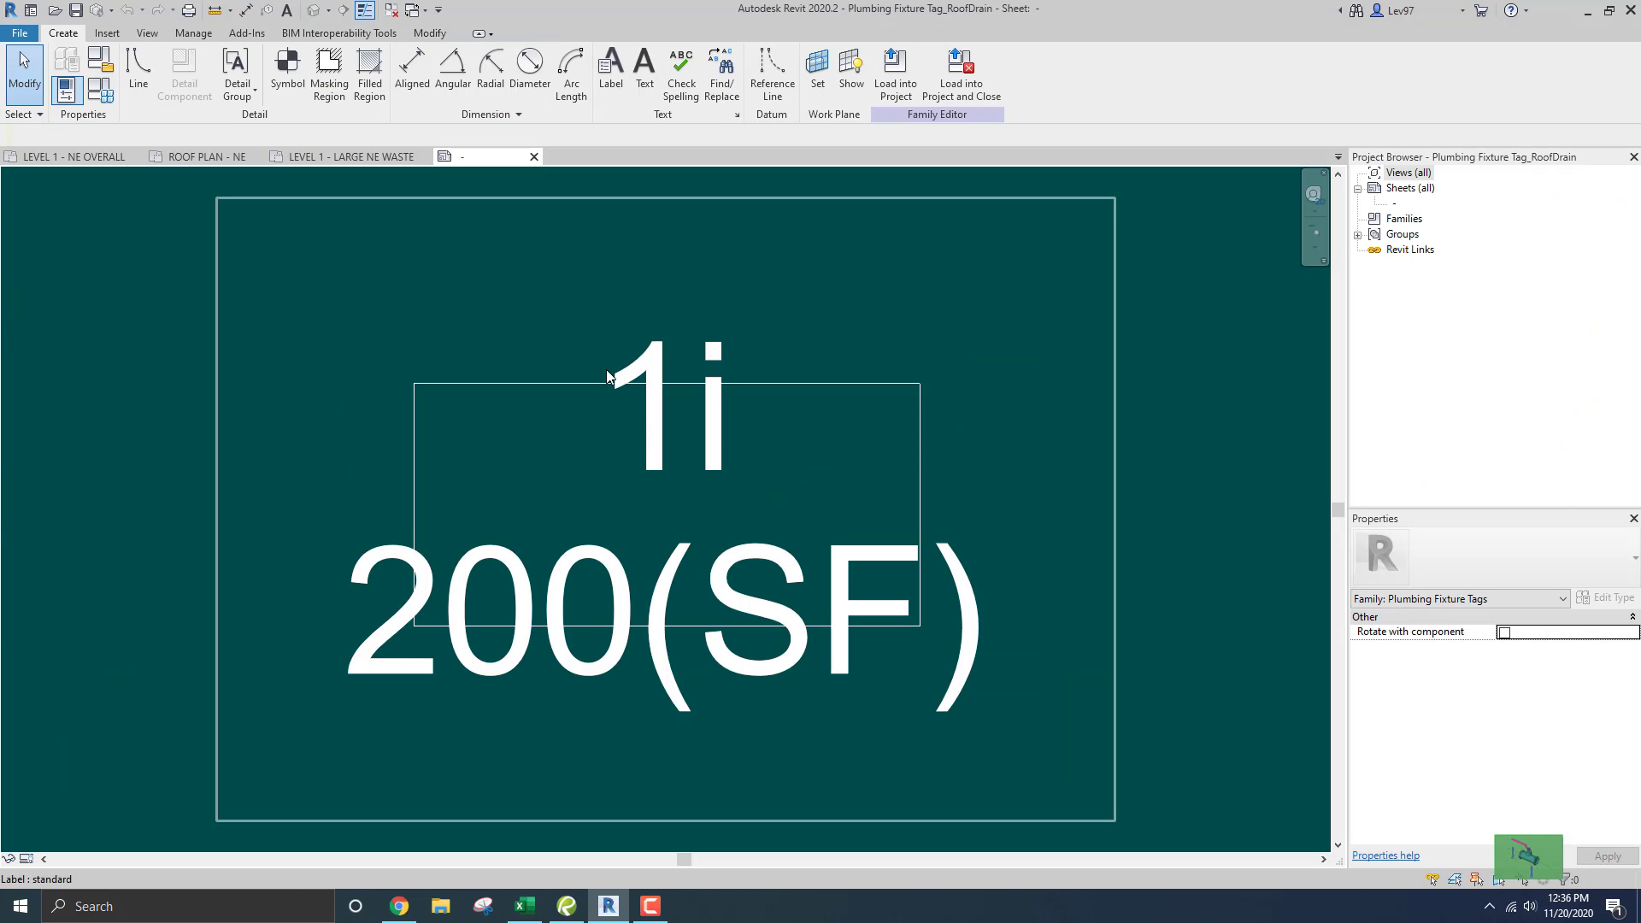
click(534, 156)
click(871, 464)
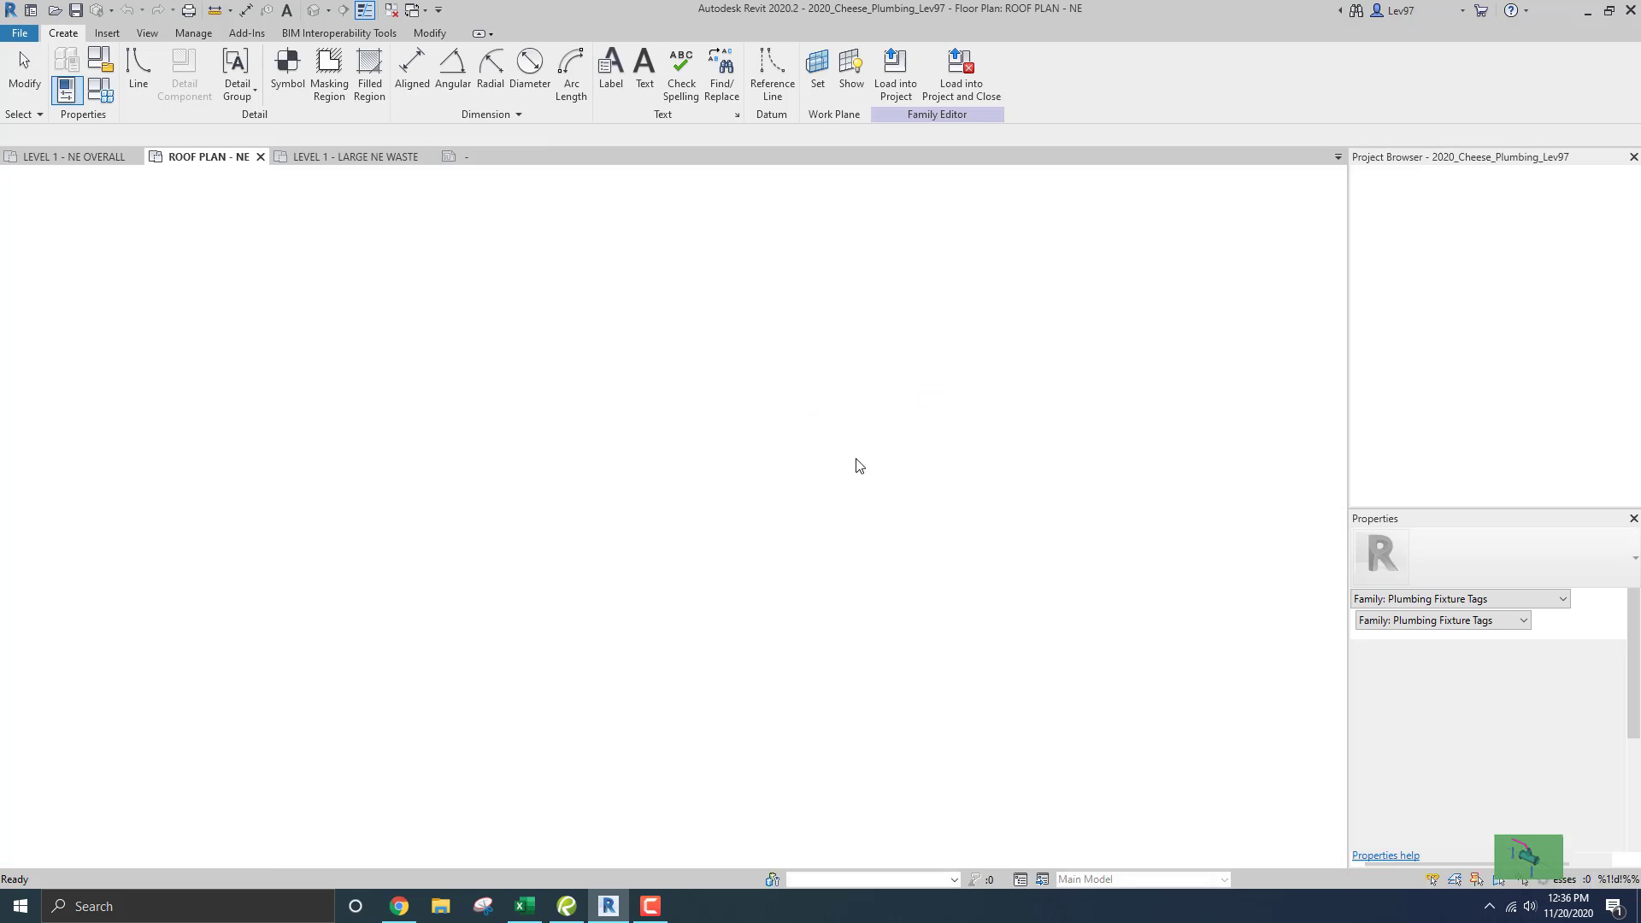
- Delete the RD-1 roof drain tag near grid A6
scroll(754, 412, up, 2)
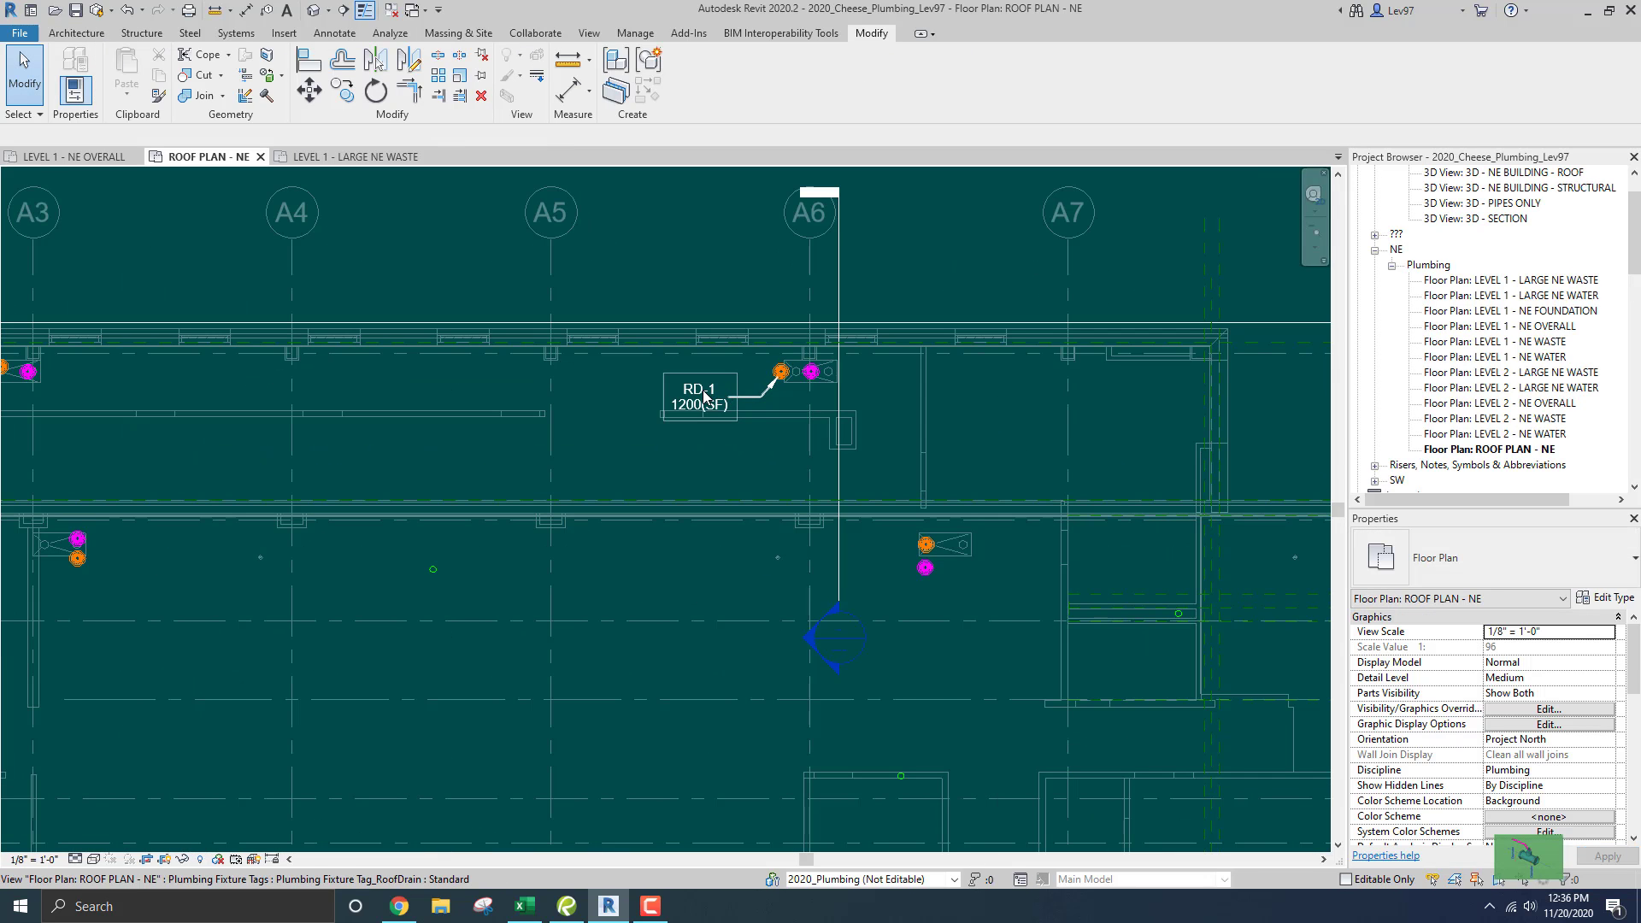
drag(617, 273, 785, 487)
key(Delete)
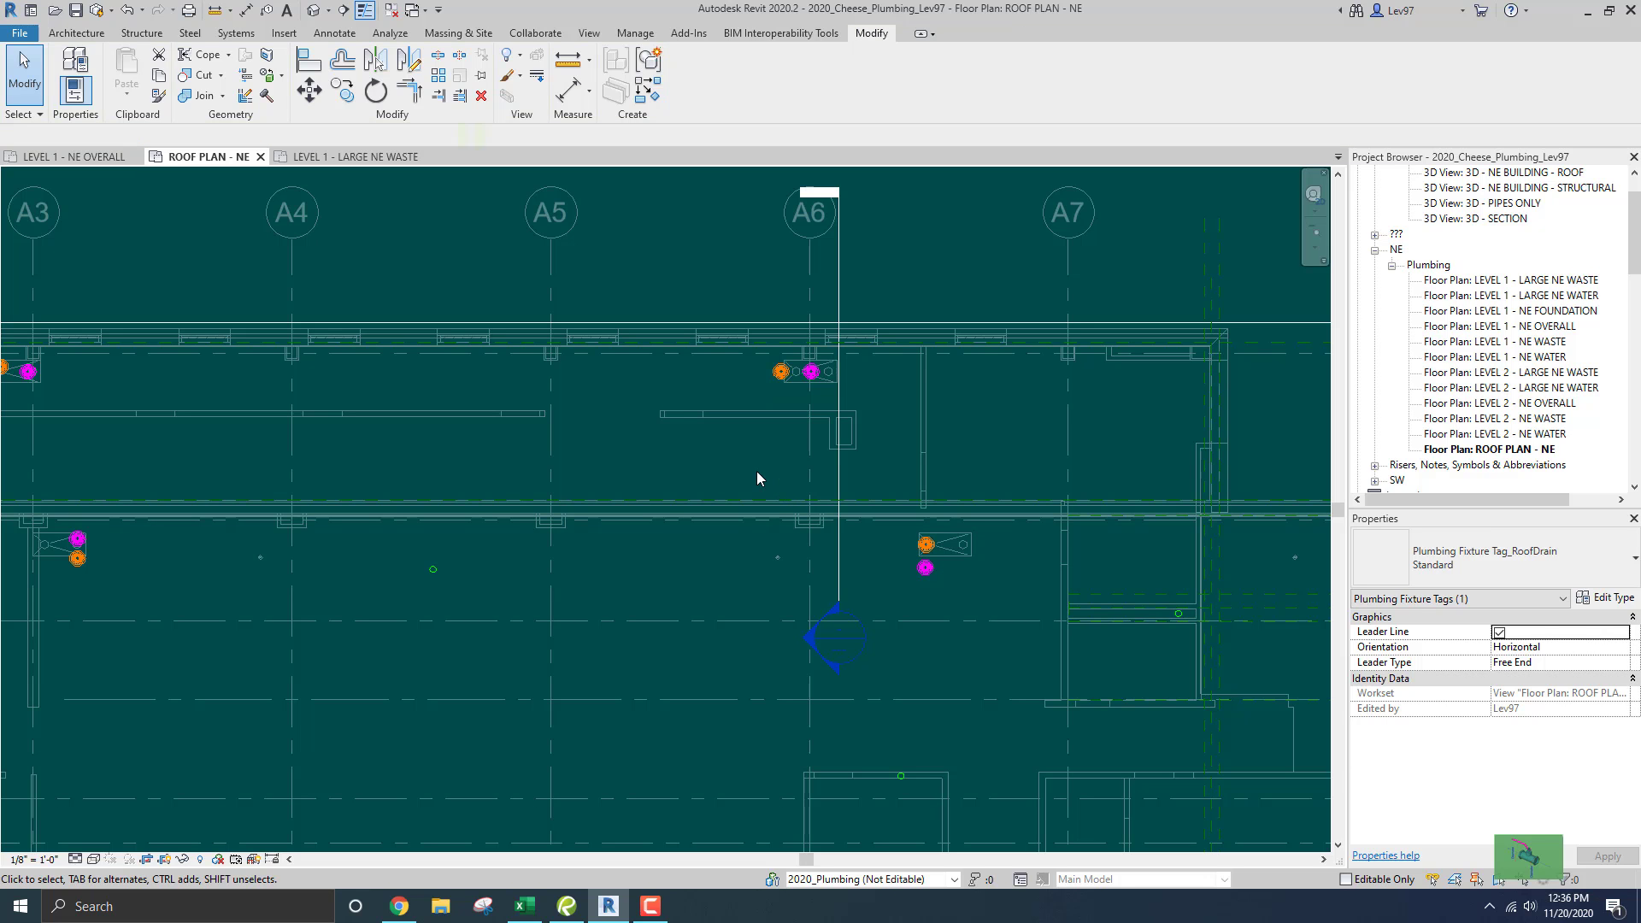
- Look over the locations of the storm and overflow roof drains across the whole ROOF PLAN - NE
scroll(731, 467, down, 5)
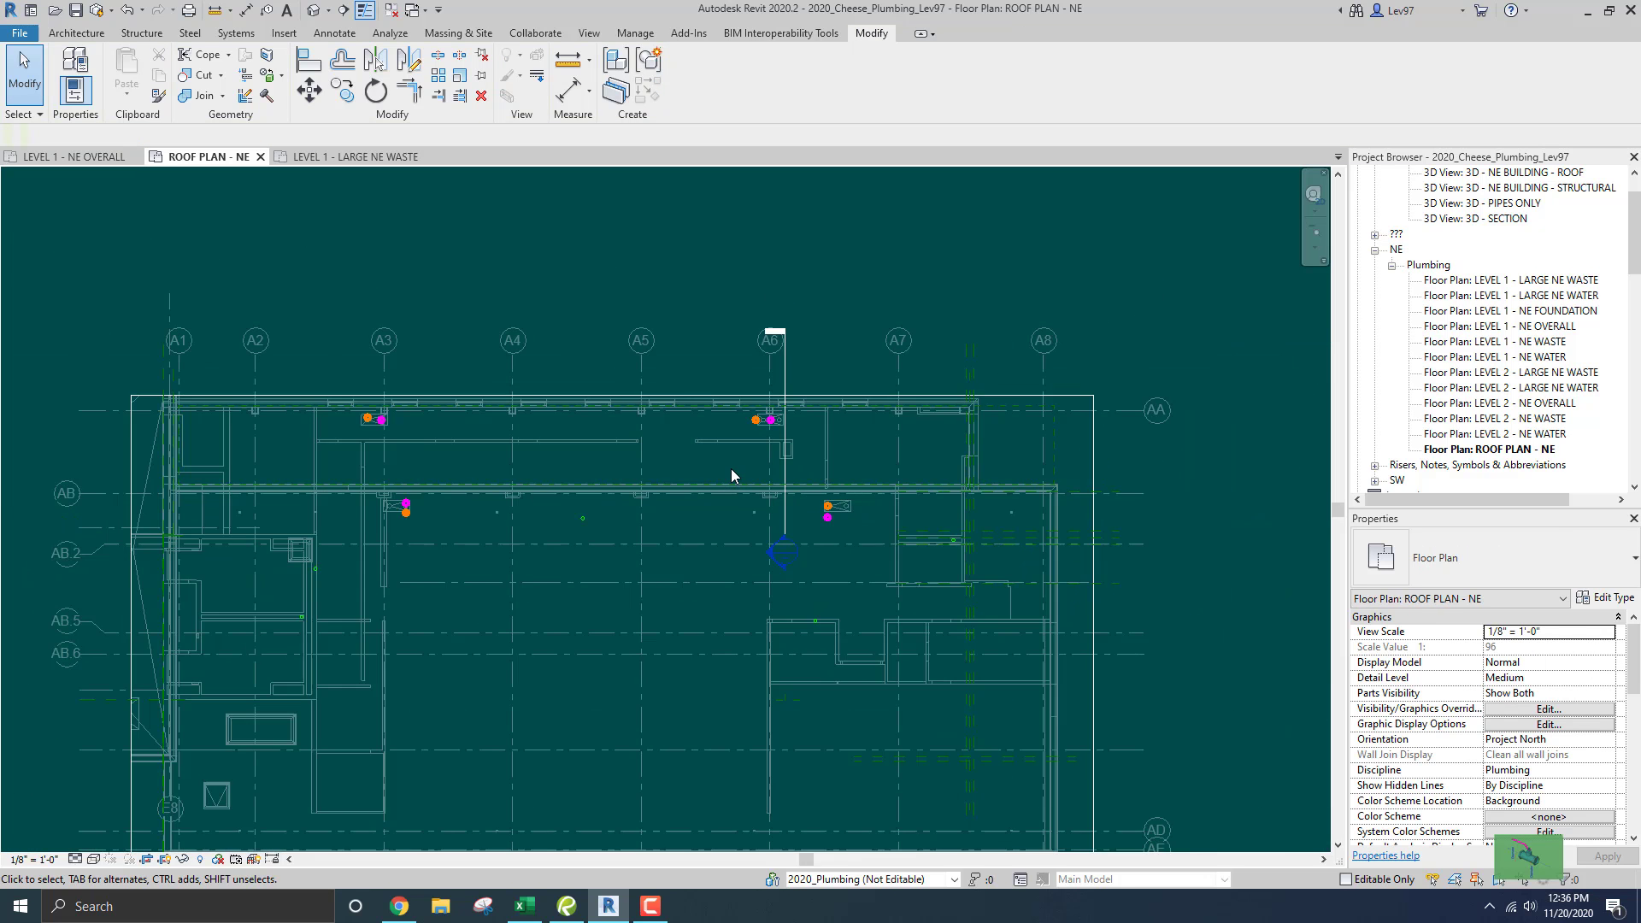
middle_drag(765, 493, 791, 381)
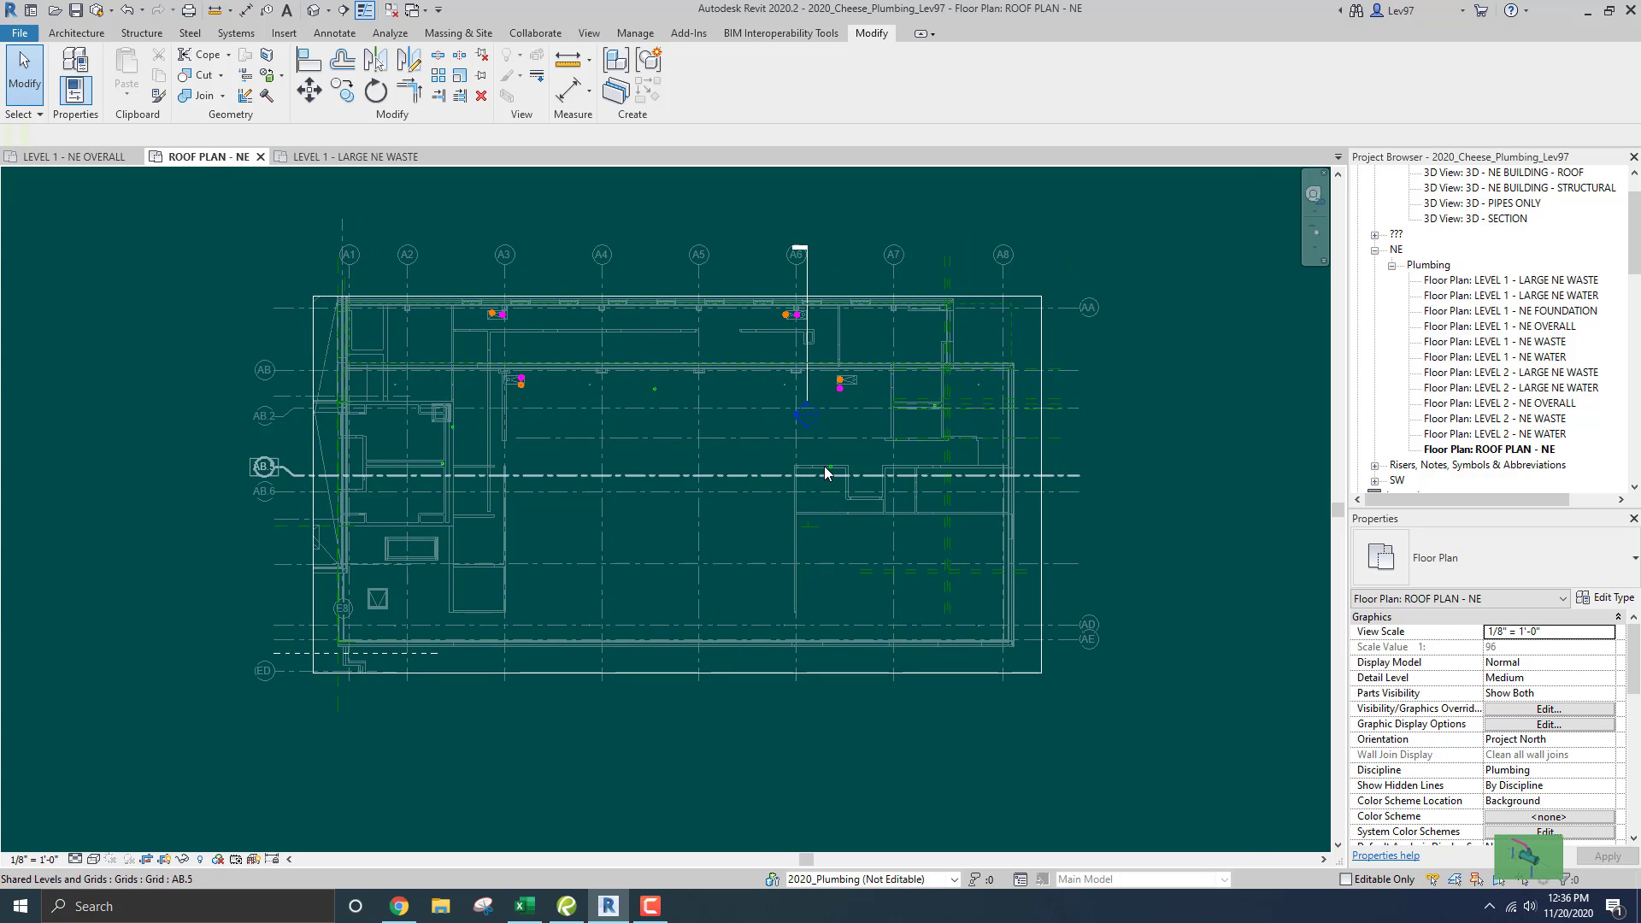
scroll(834, 472, up, 3)
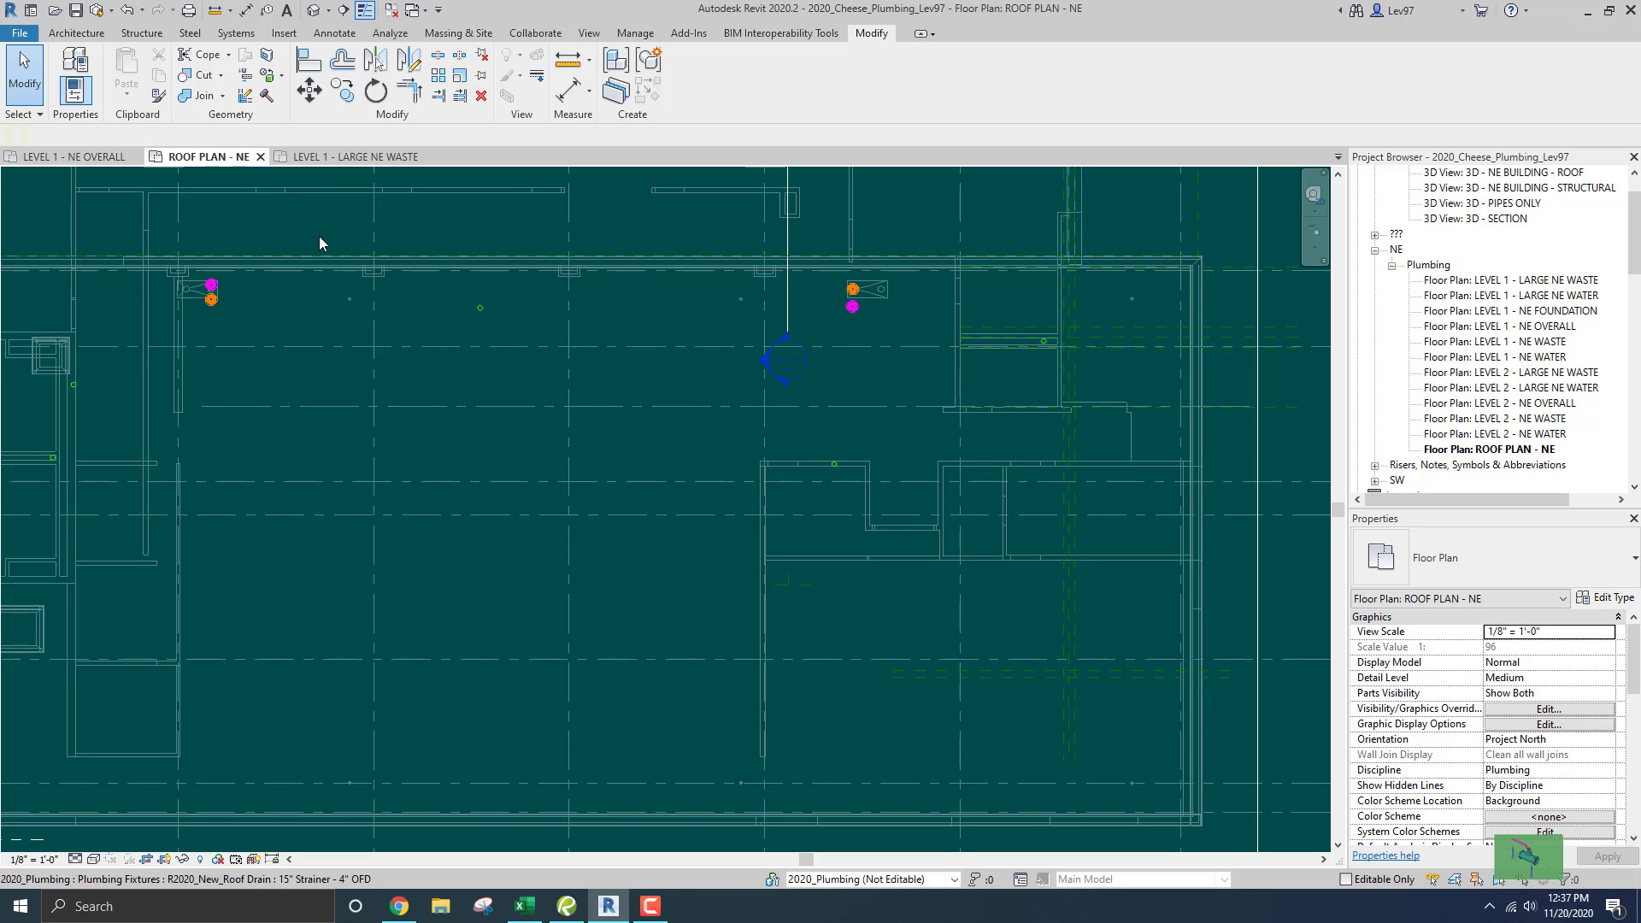
mouse_move(979, 432)
middle_down()
mouse_move(945, 439)
mouse_move(980, 453)
middle_up()
scroll(882, 425, down, 2)
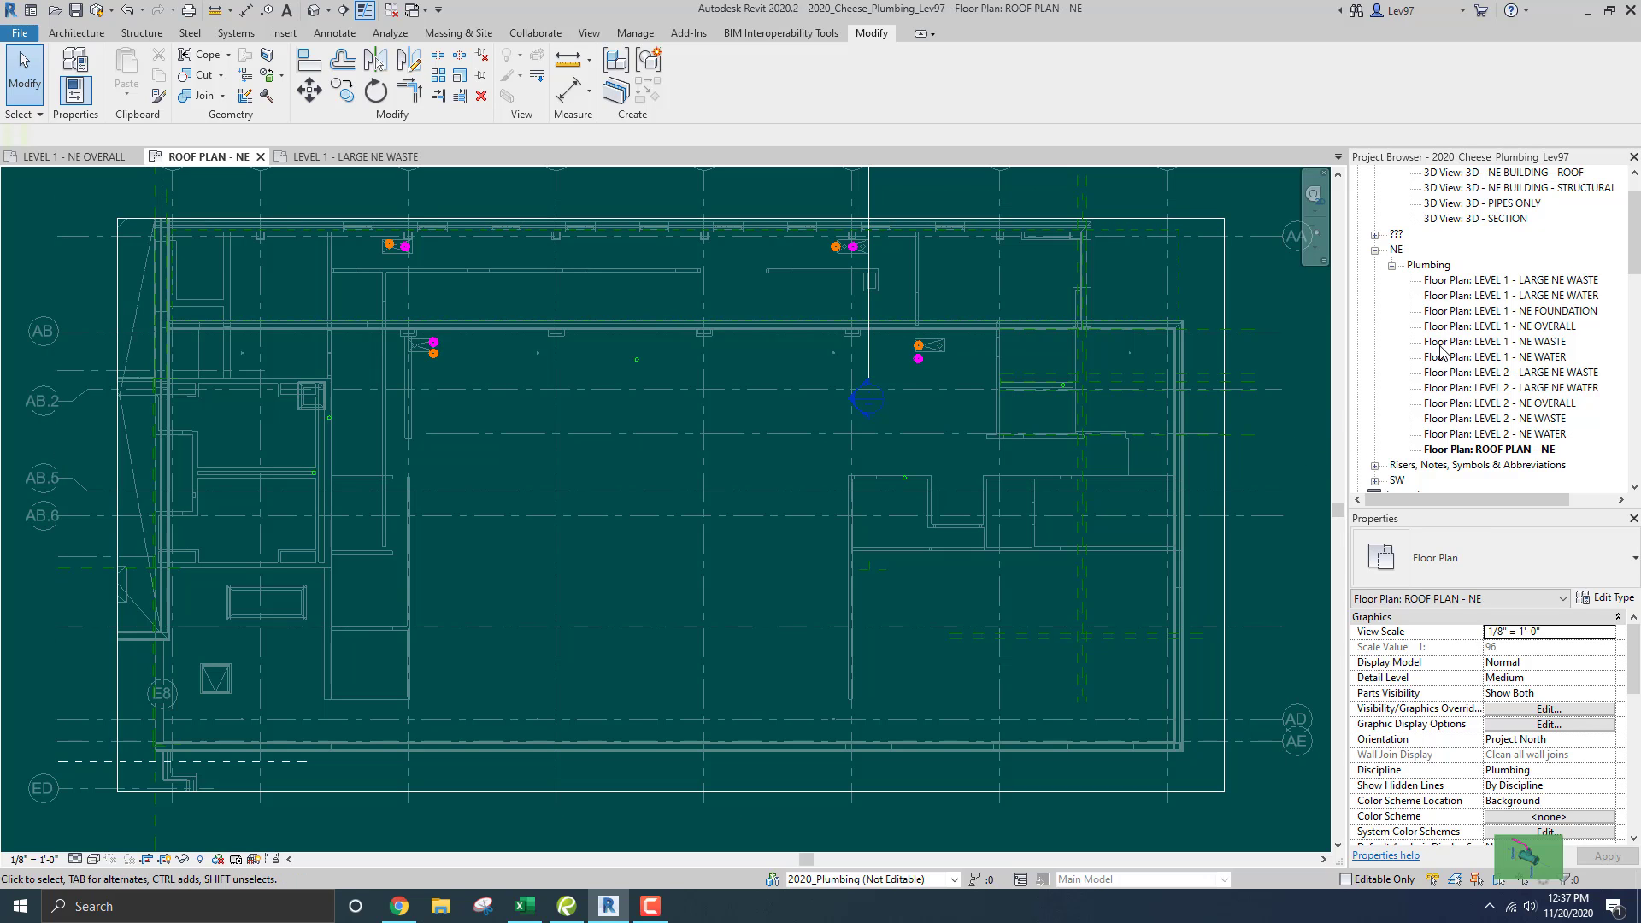
- Open the LEVEL 1 - NE OVERALL and LEVEL 2 - NE OVERALL plans, and close ROOF PLAN - NE and LEVEL 1 - LARGE NE WASTE
double_click(1485, 331)
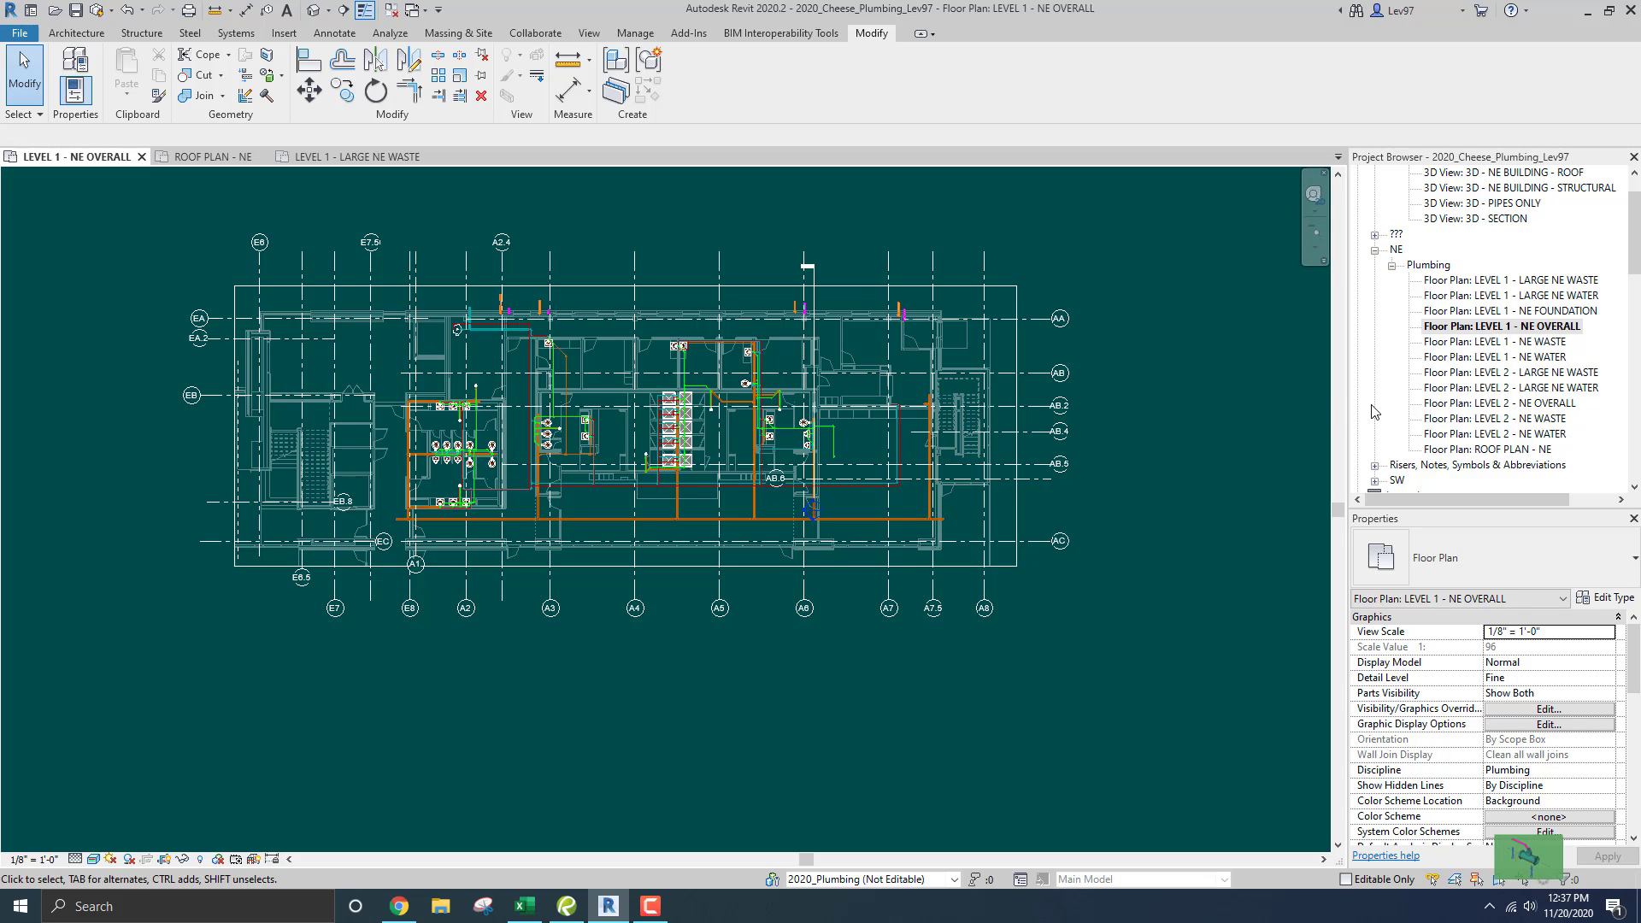
click(1487, 403)
double_click(1487, 405)
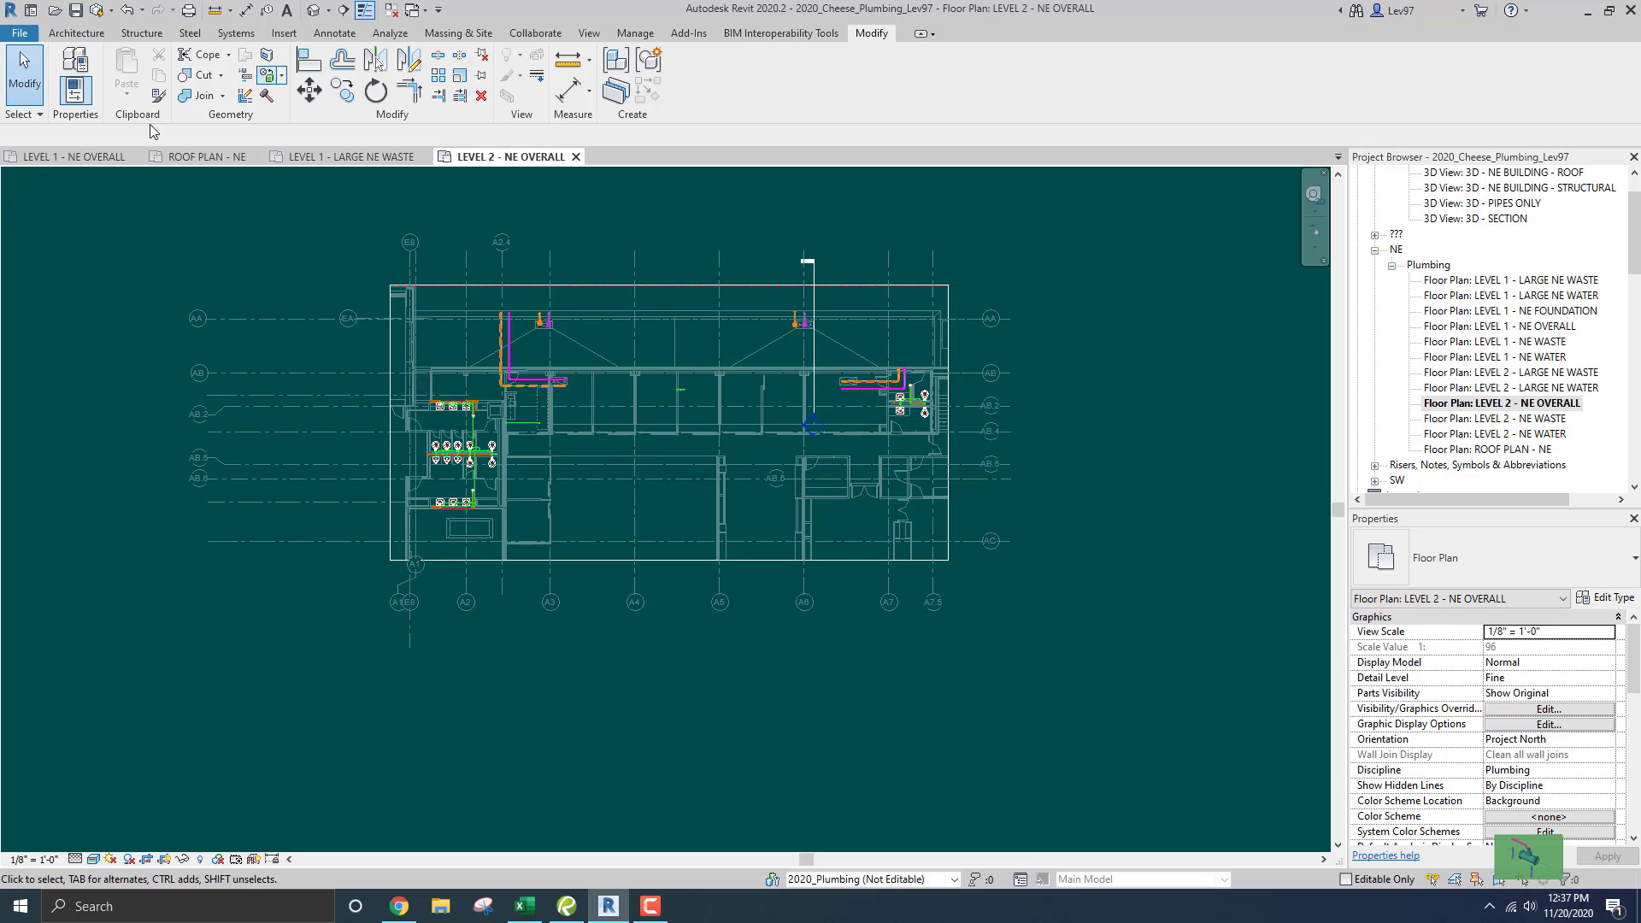
click(255, 156)
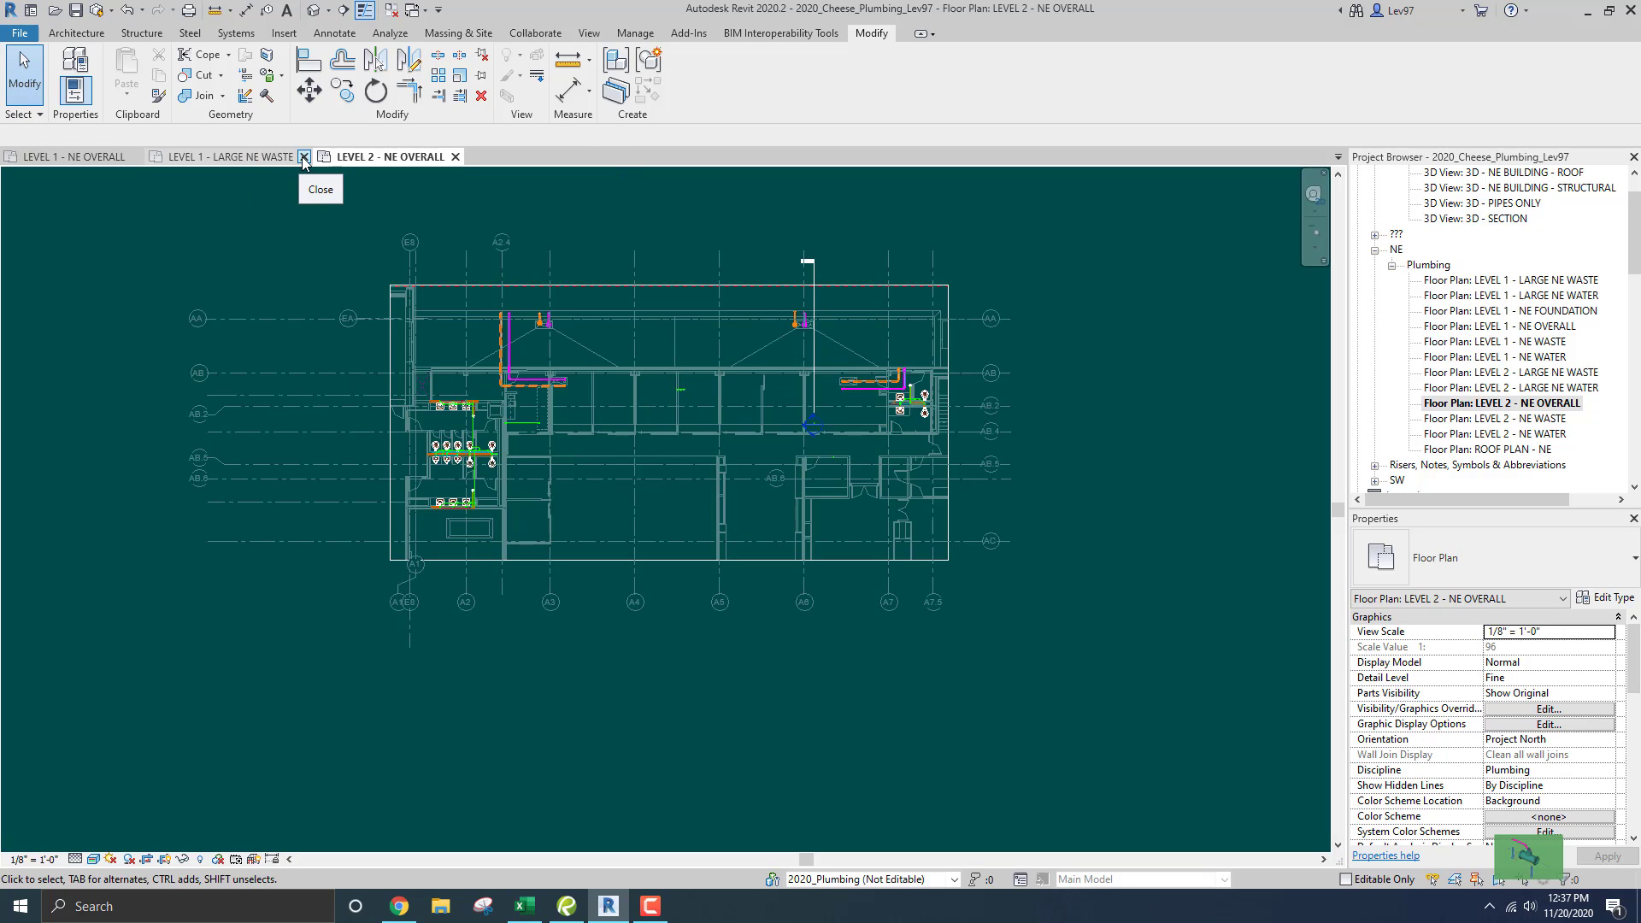
click(303, 157)
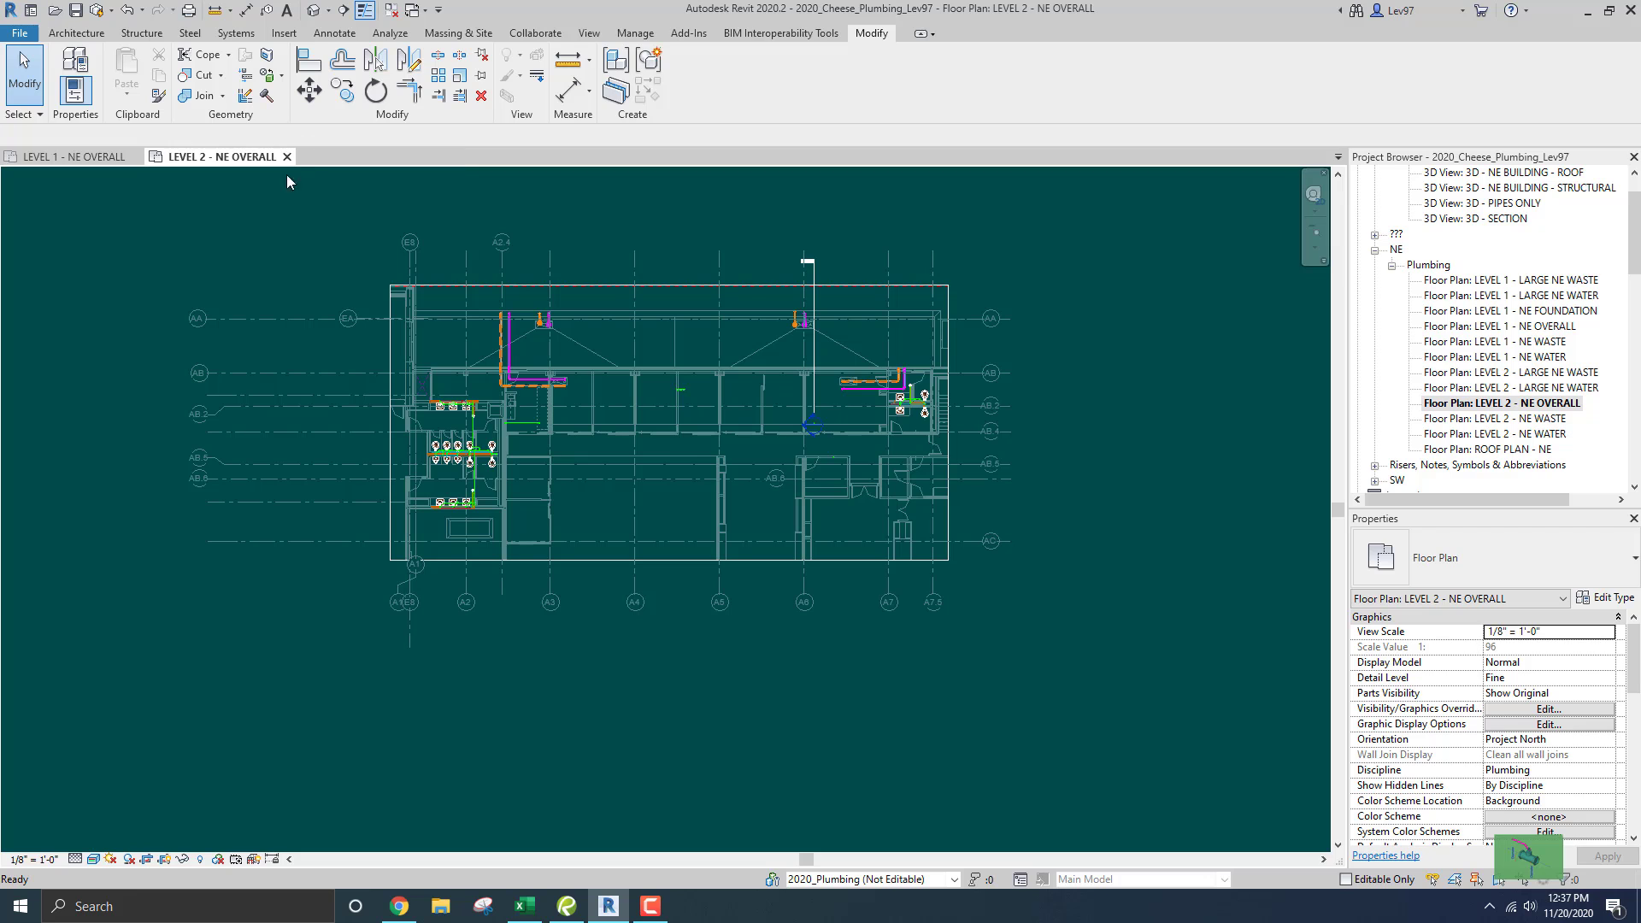
- Examine the storm and overflow drain pipe runs on LEVEL 2 - NE OVERALL, from the roof drains to both ends of the building
scroll(291, 248, up, 1)
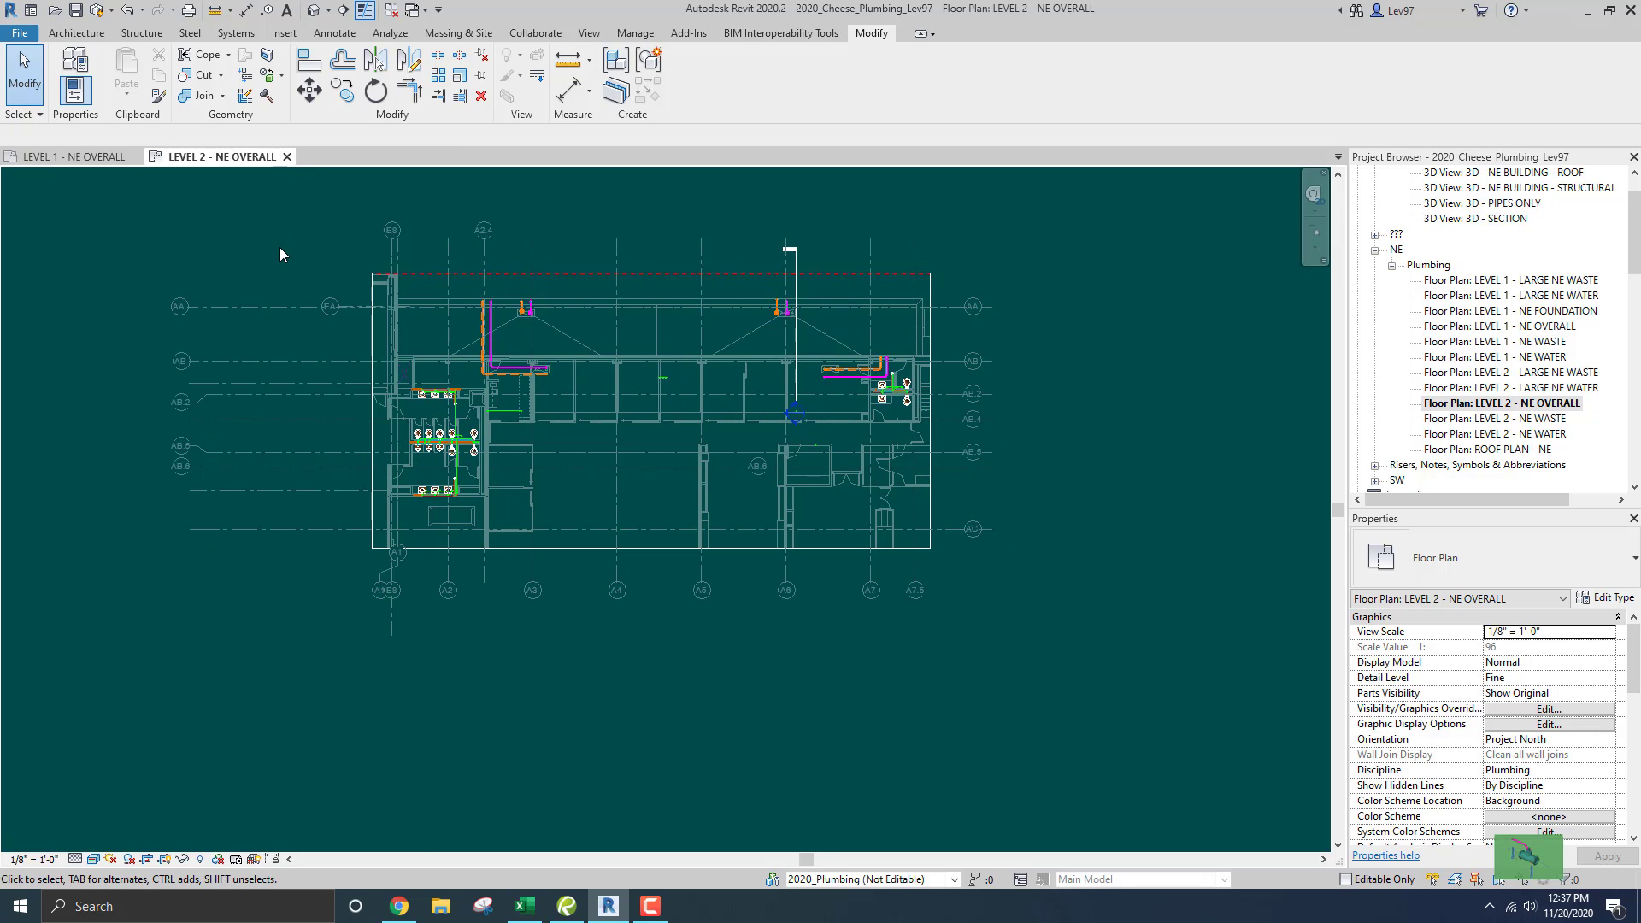
scroll(525, 427, up, 1)
scroll(521, 400, up, 1)
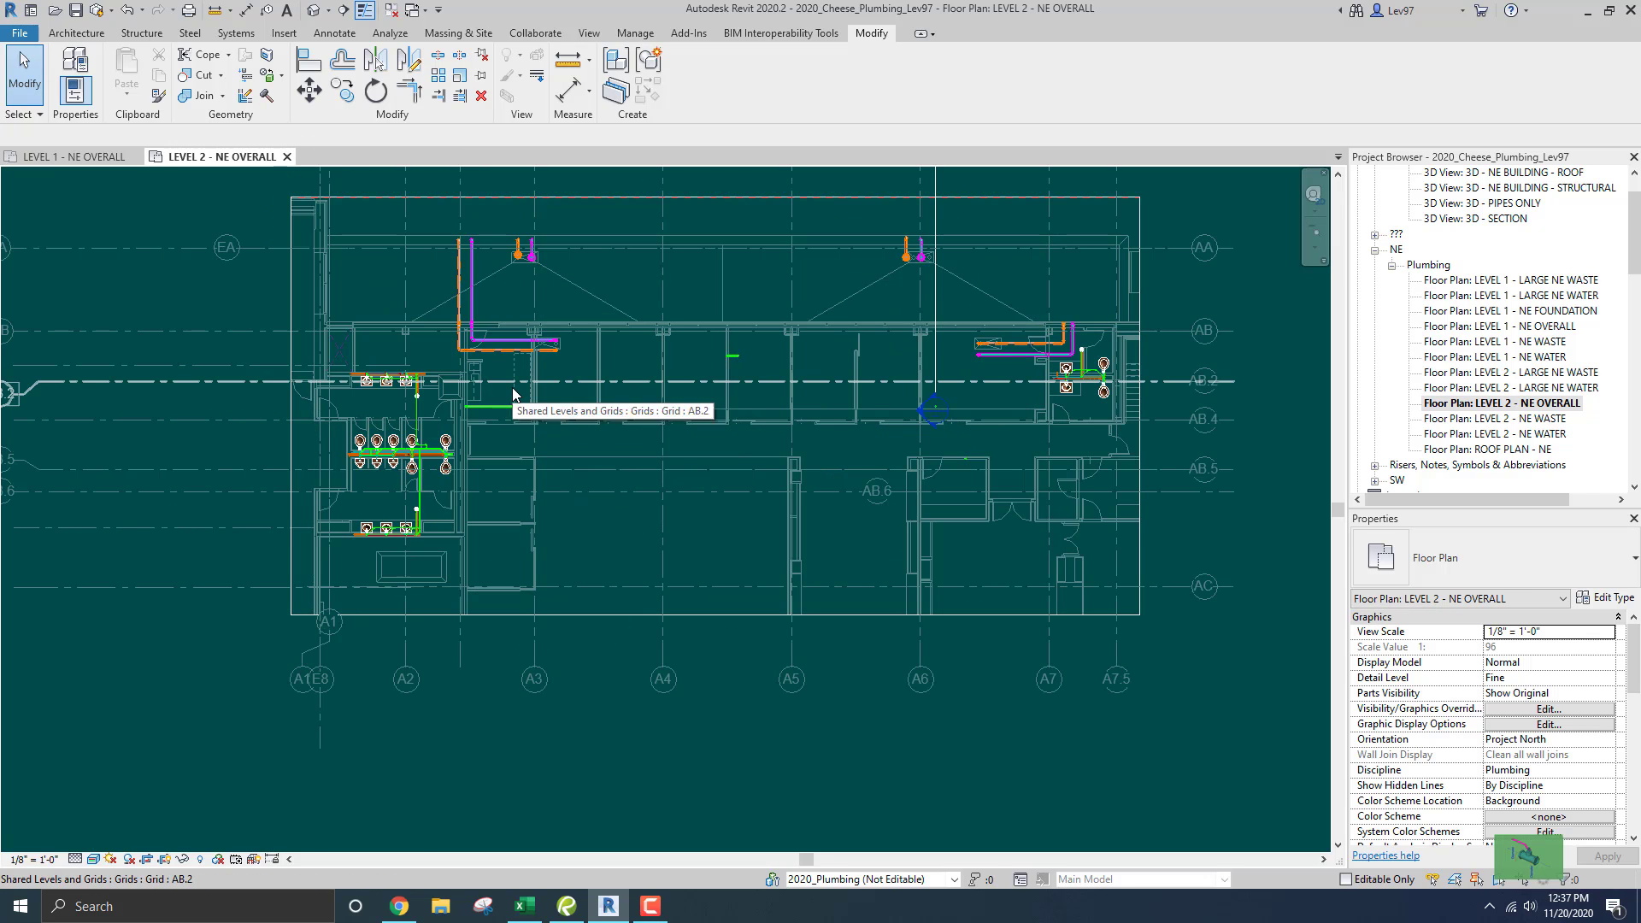
scroll(484, 398, down, 3)
scroll(500, 356, up, 3)
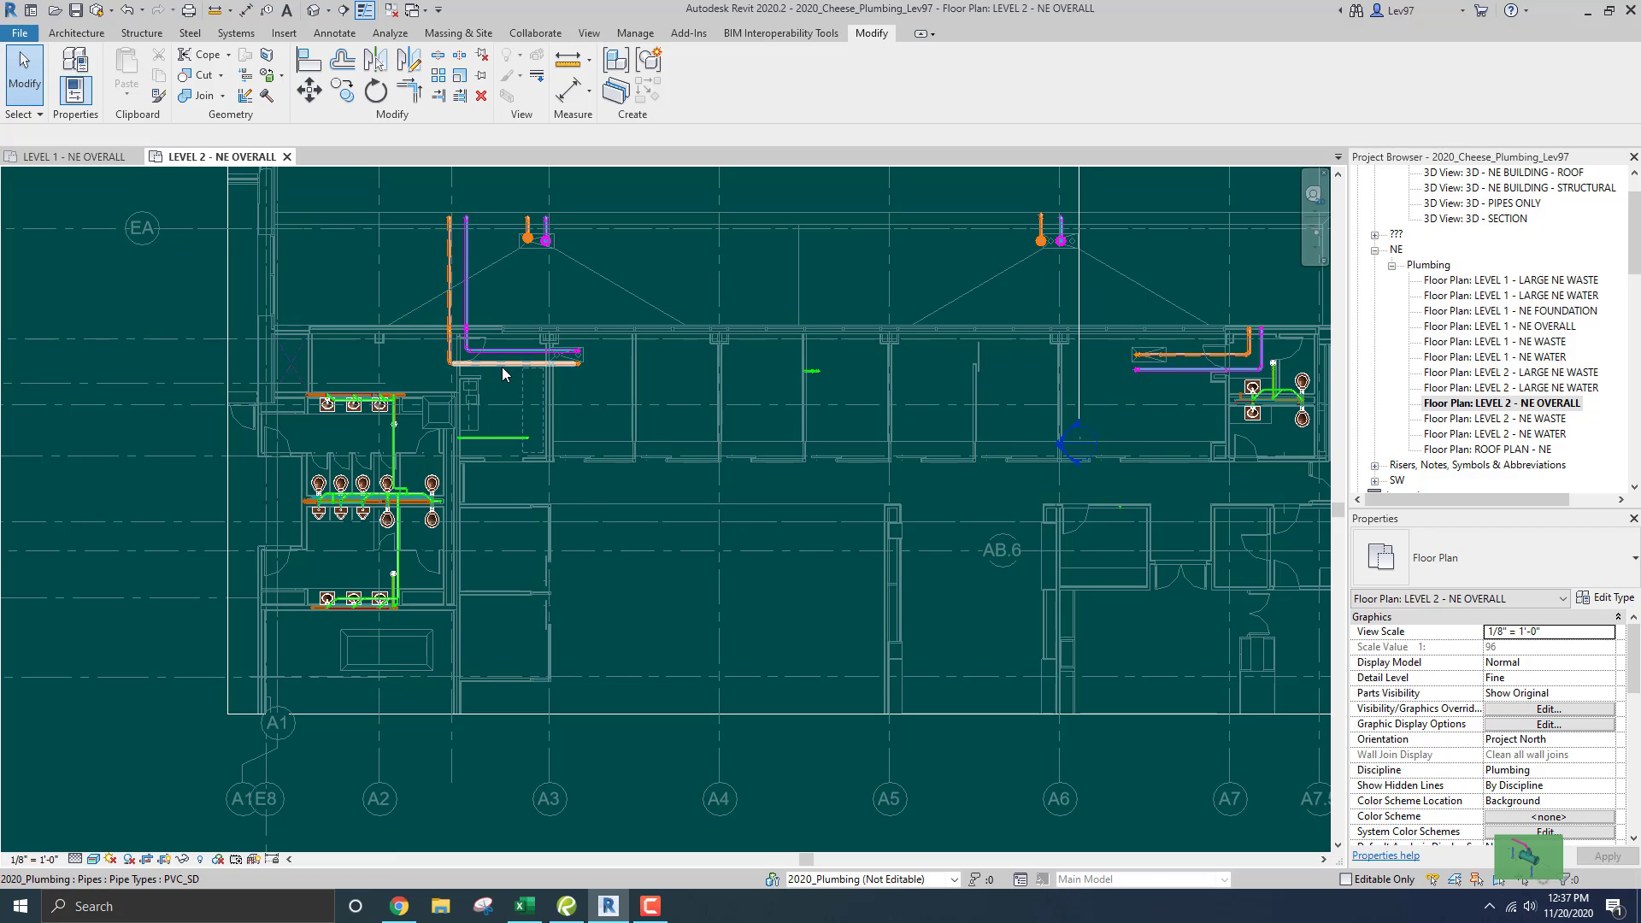
middle_drag(500, 369, 539, 424)
scroll(537, 424, up, 3)
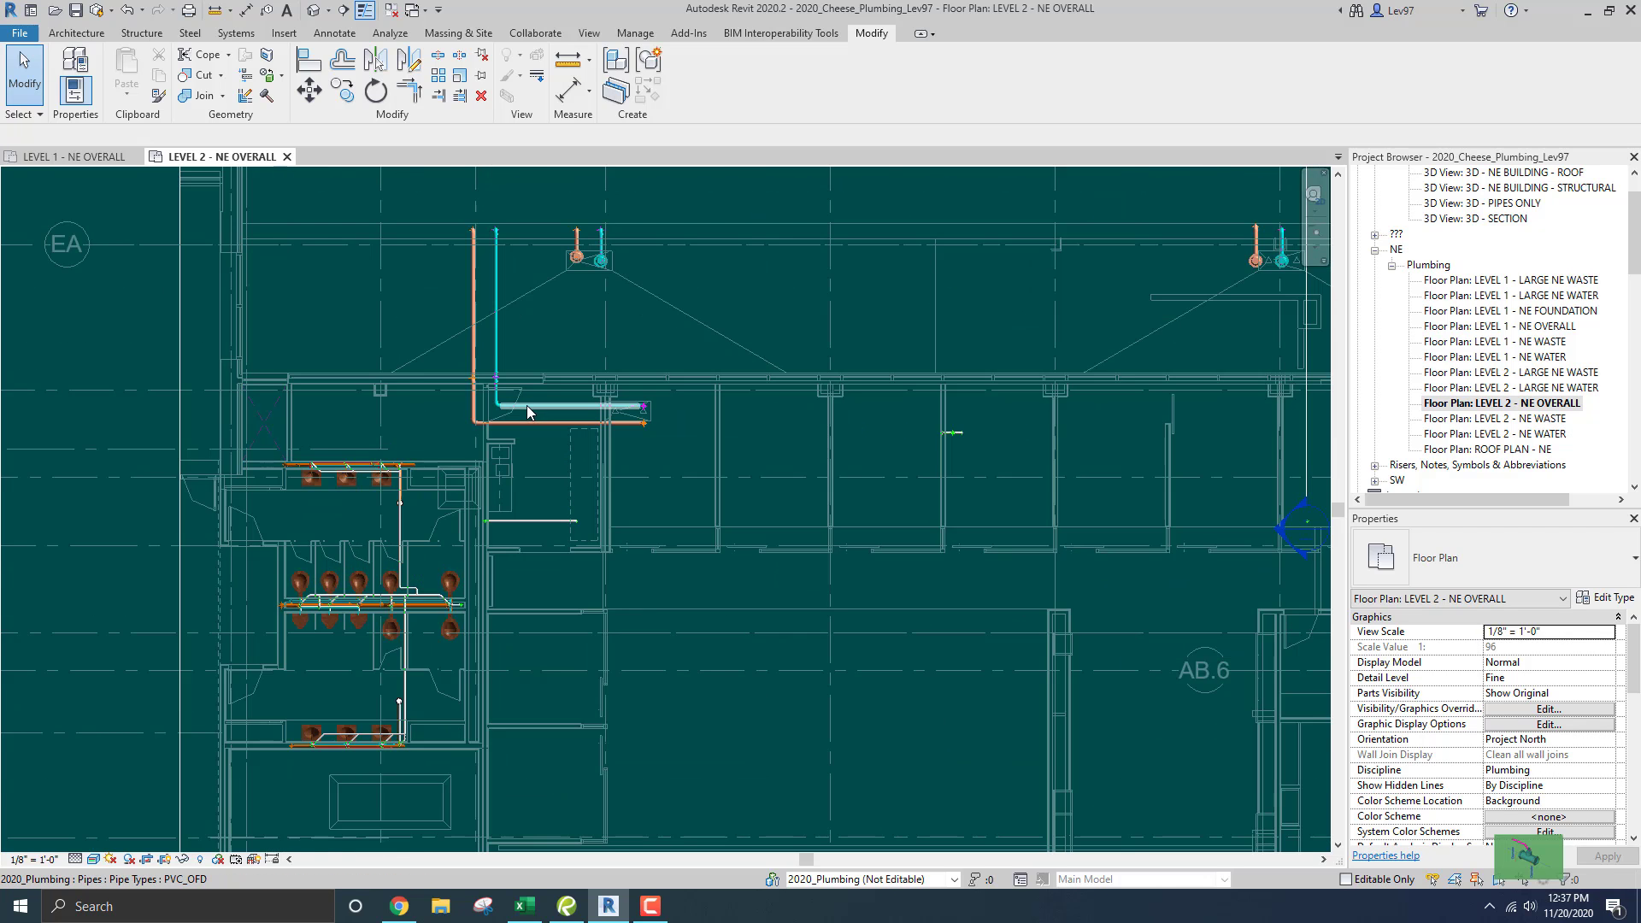
scroll(667, 376, down, 2)
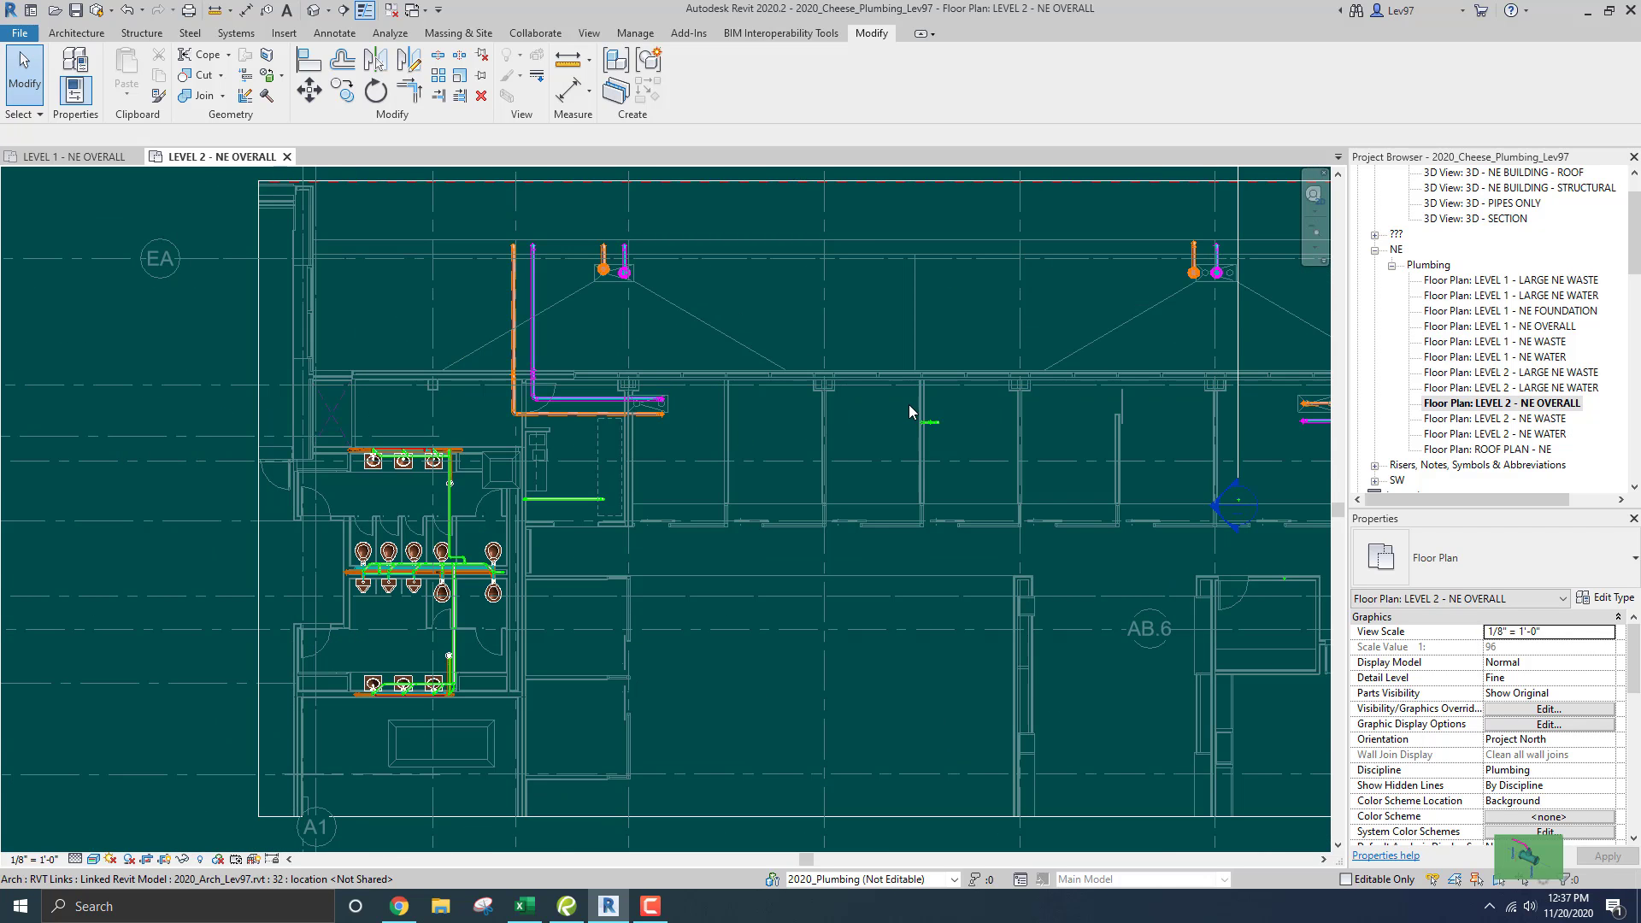
middle_drag(909, 403, 709, 321)
scroll(705, 326, down, 3)
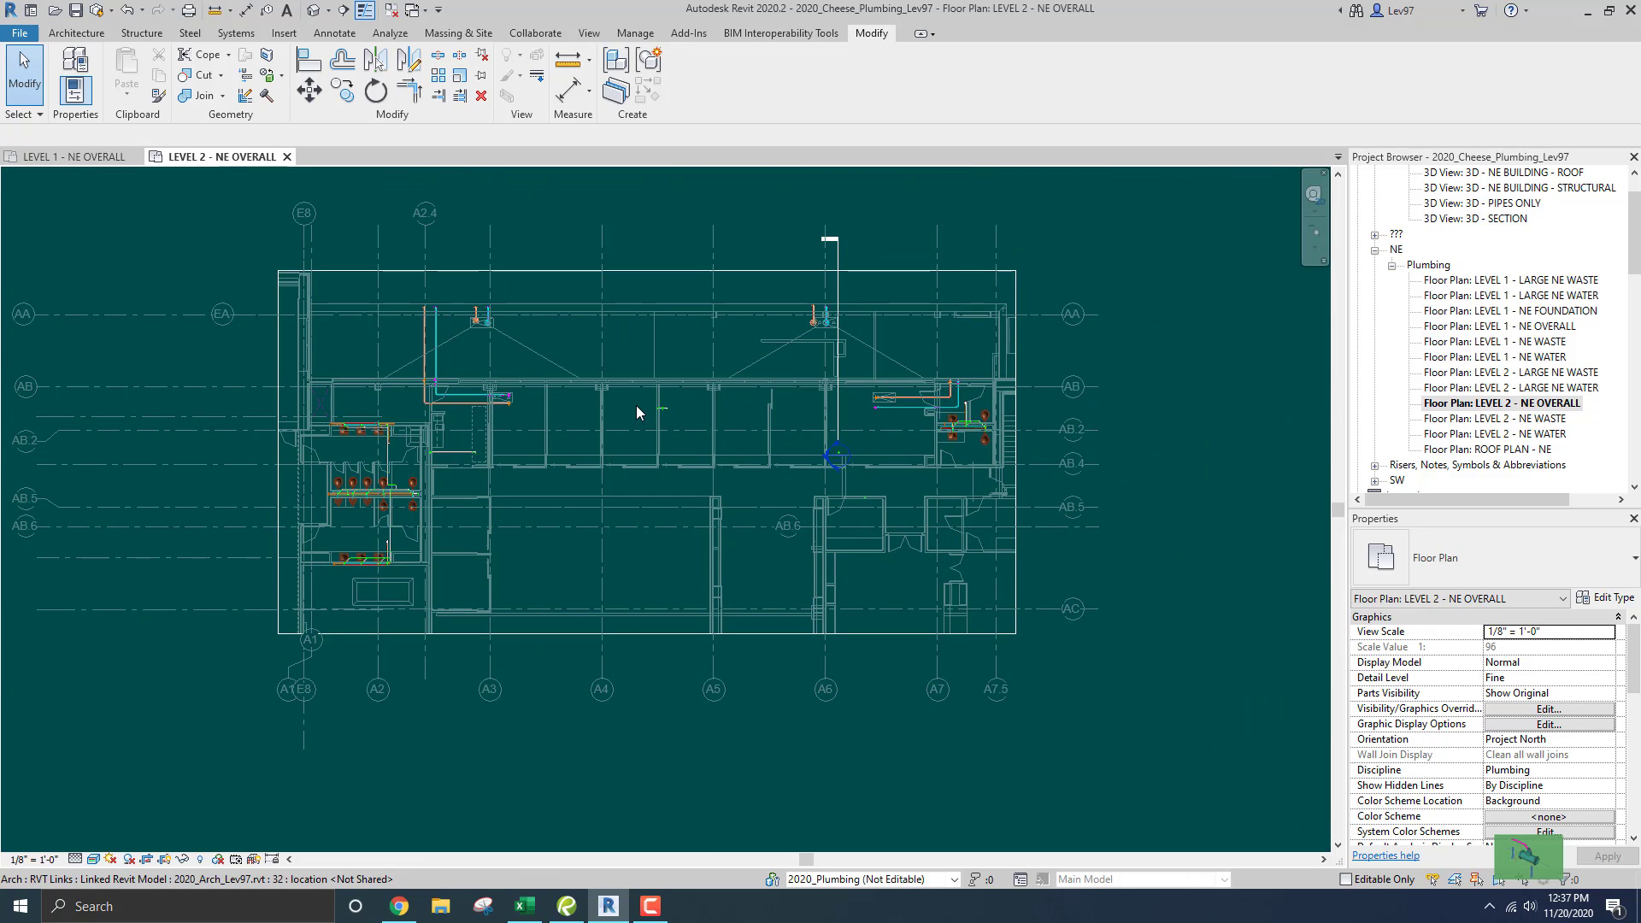
- Examine the waste, vent, water and storm drain piping across LEVEL 1 - NE OVERALL
click(48, 155)
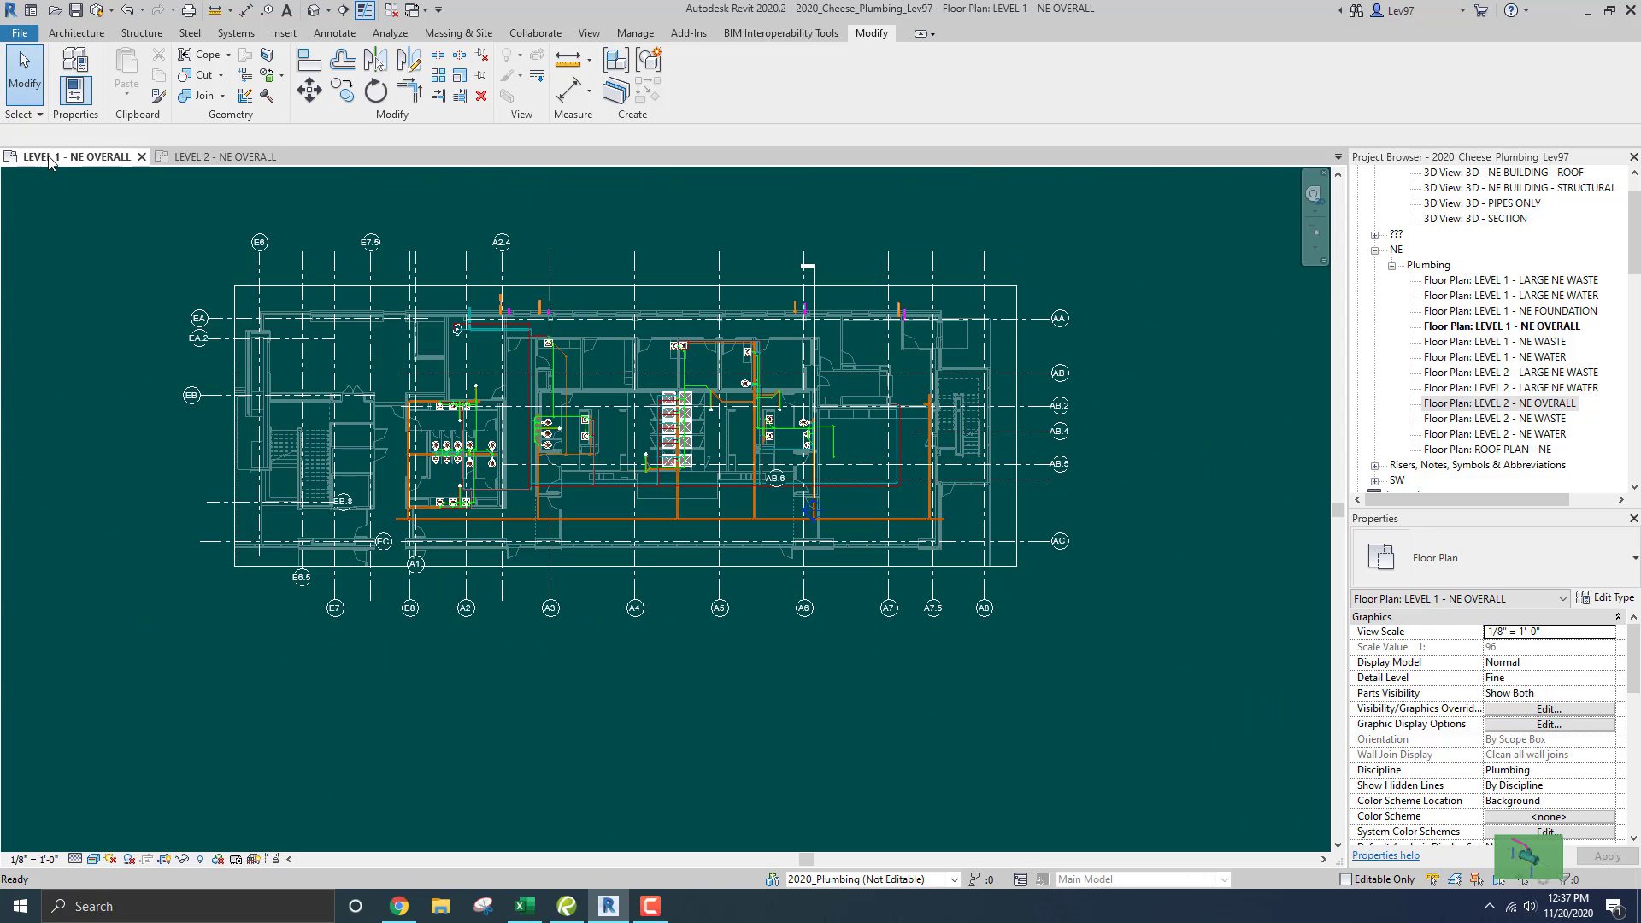
scroll(678, 311, up, 2)
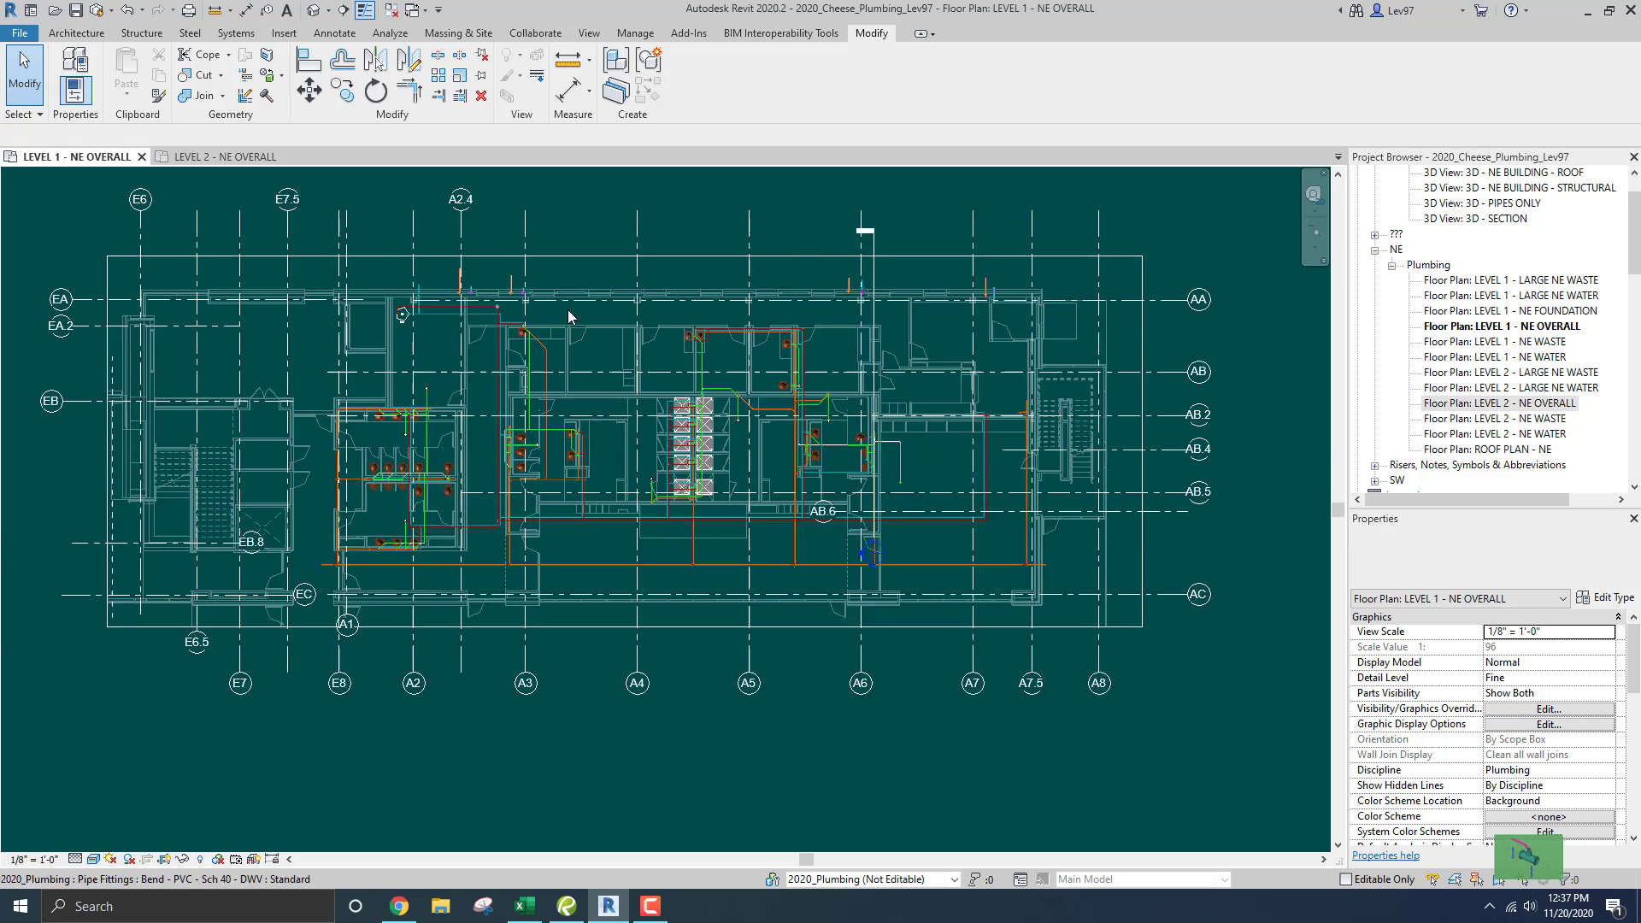
scroll(1222, 281, up, 1)
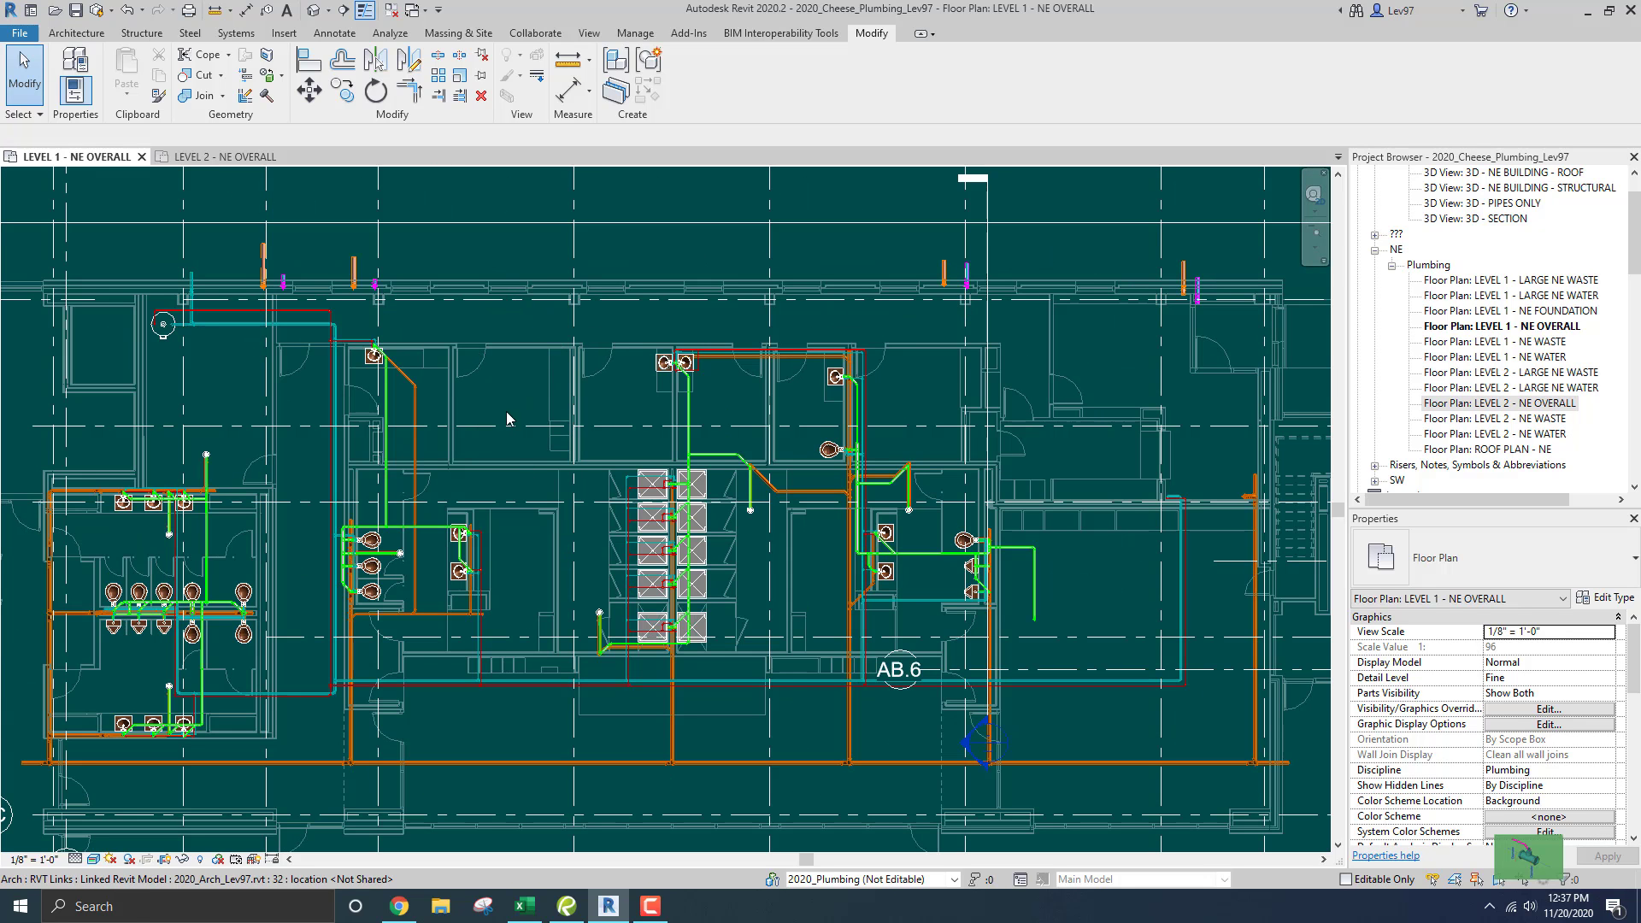
middle_drag(521, 404, 540, 345)
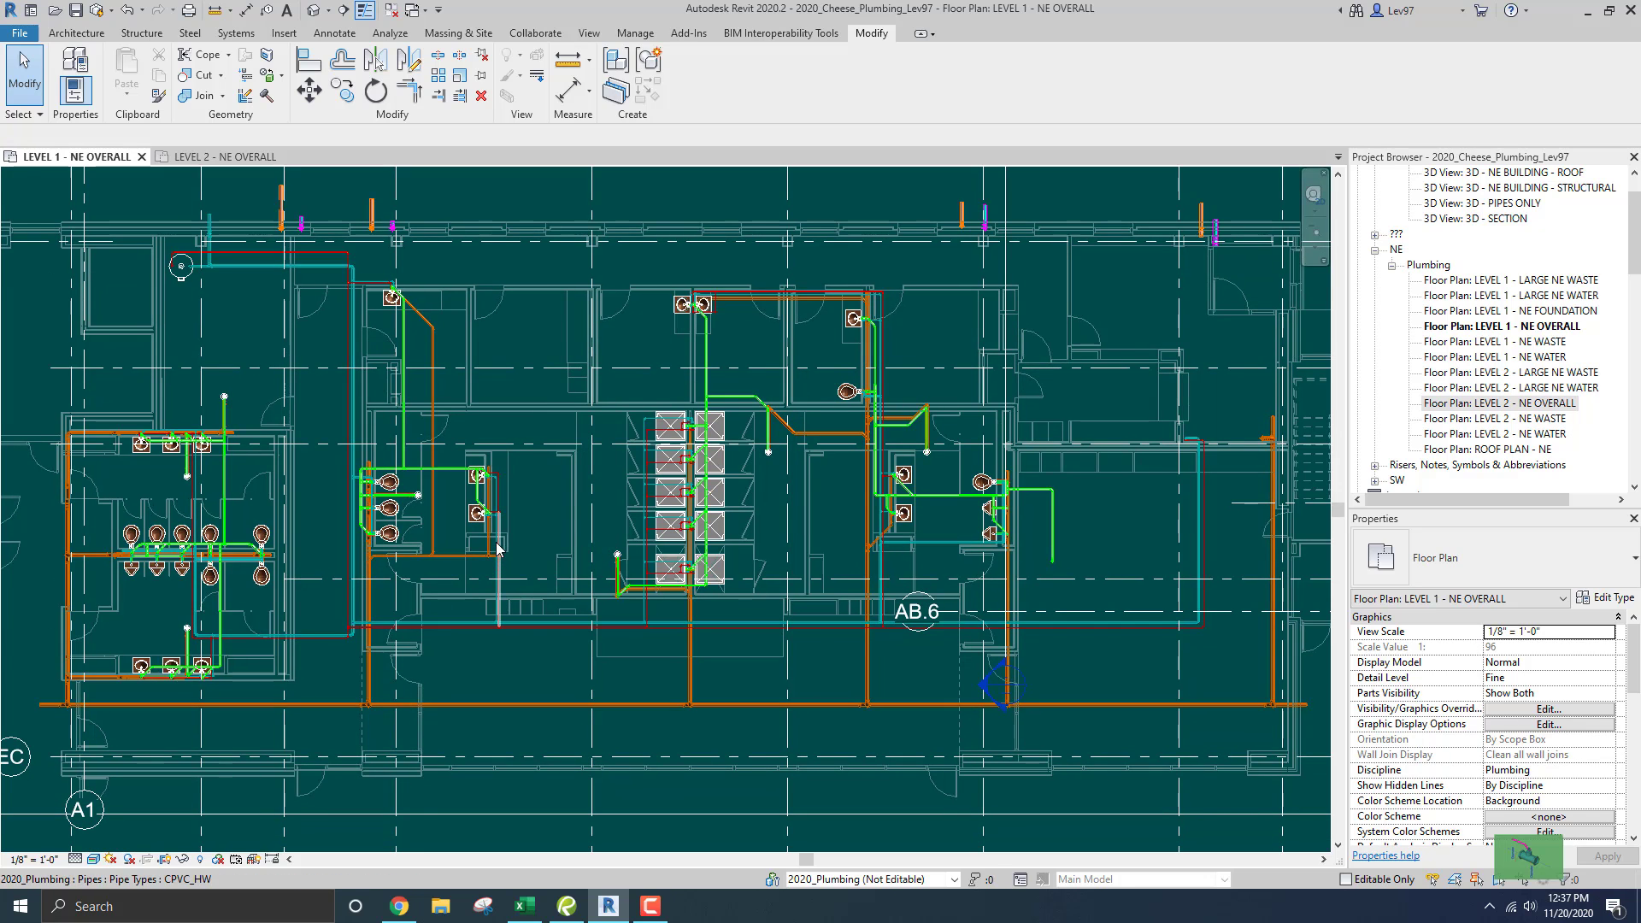
middle_drag(496, 547, 532, 485)
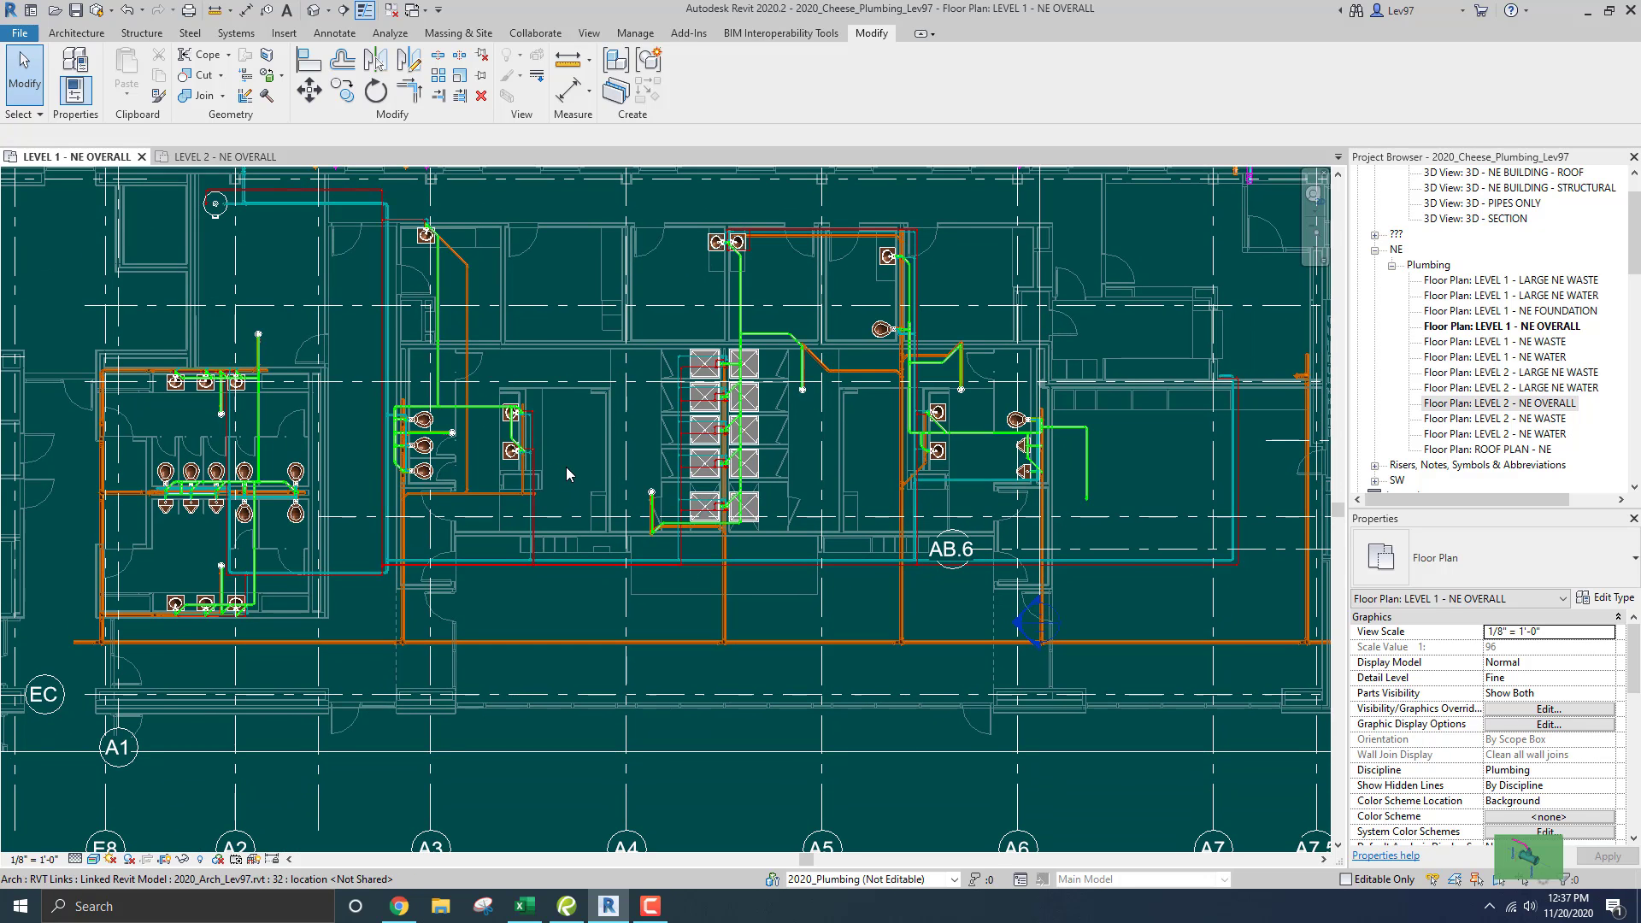
scroll(566, 467, down, 1)
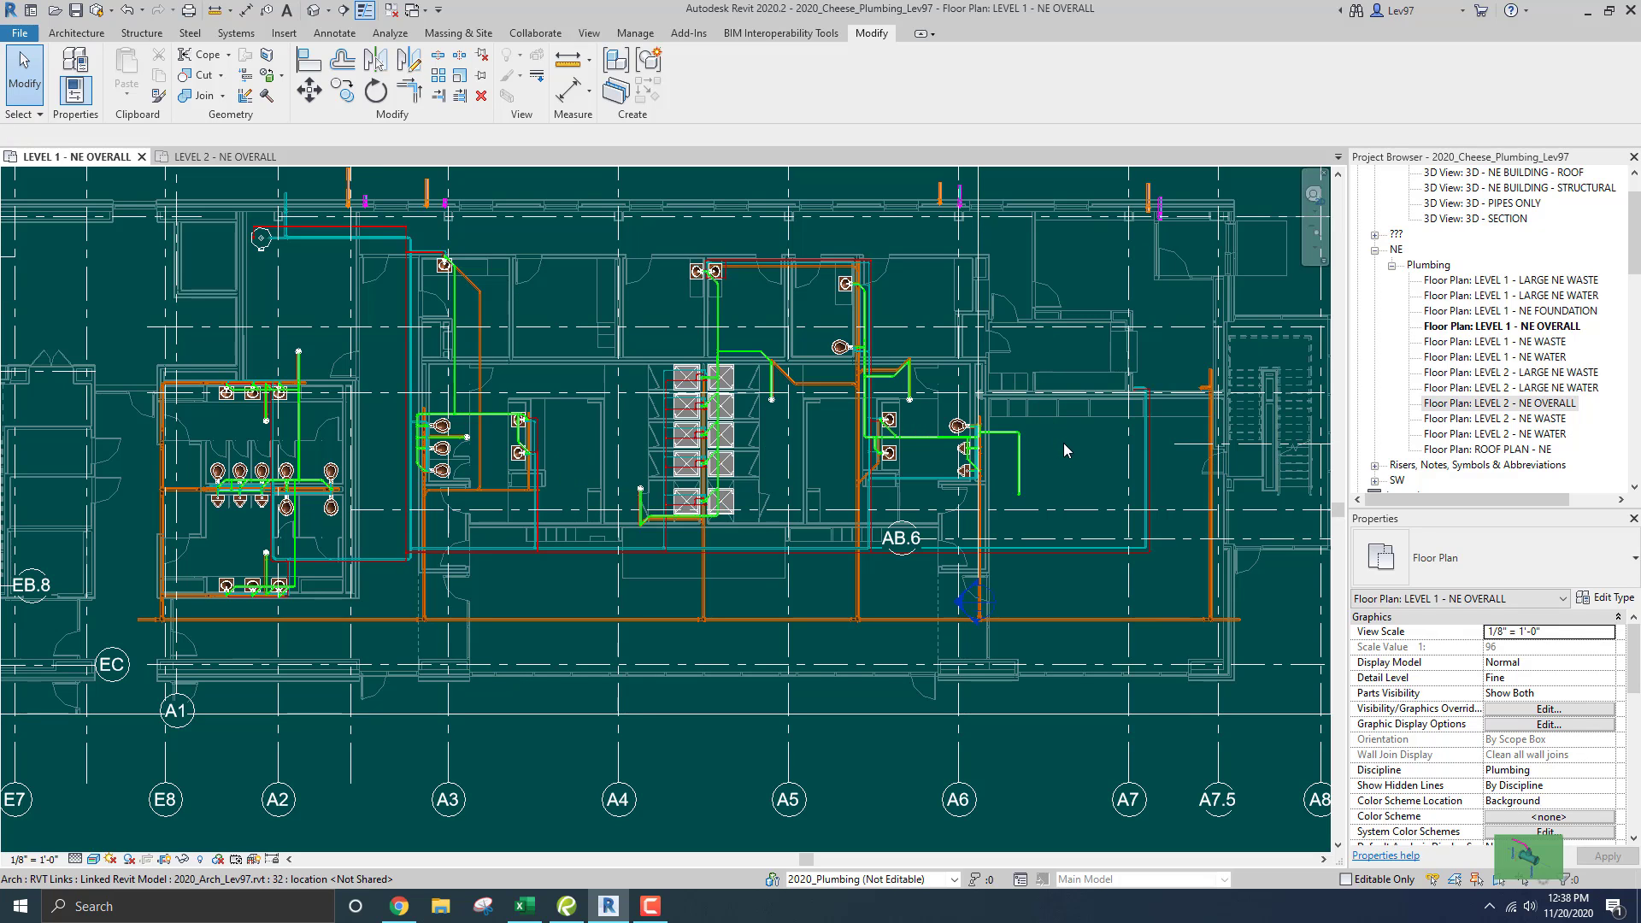
middle_drag(1063, 442, 1034, 438)
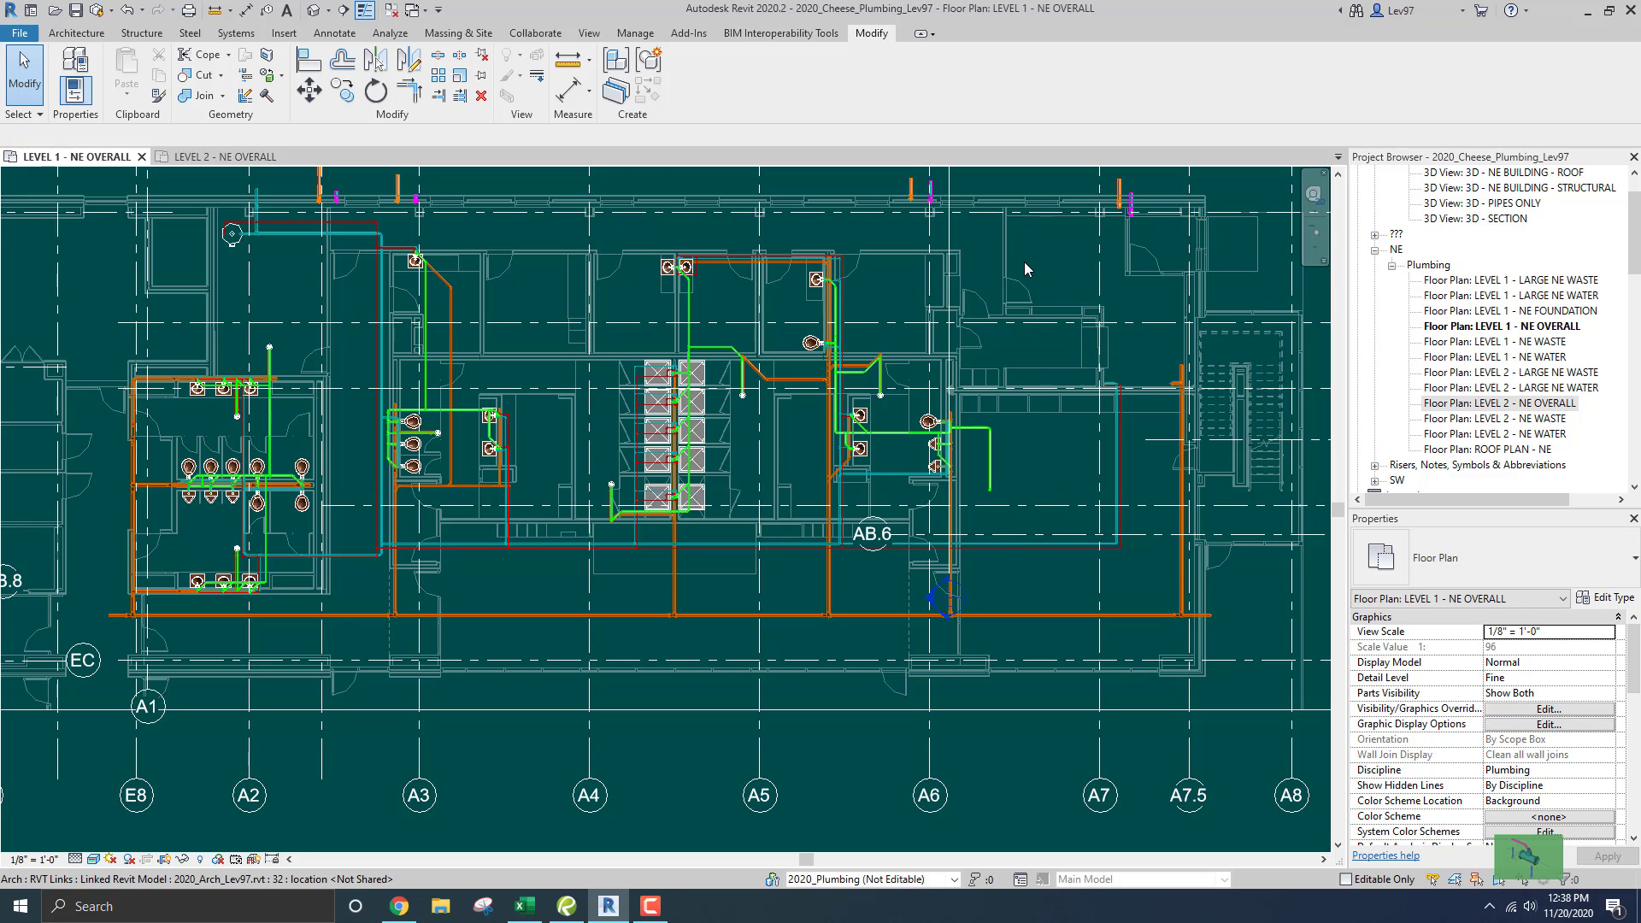
middle_drag(1036, 275, 1034, 301)
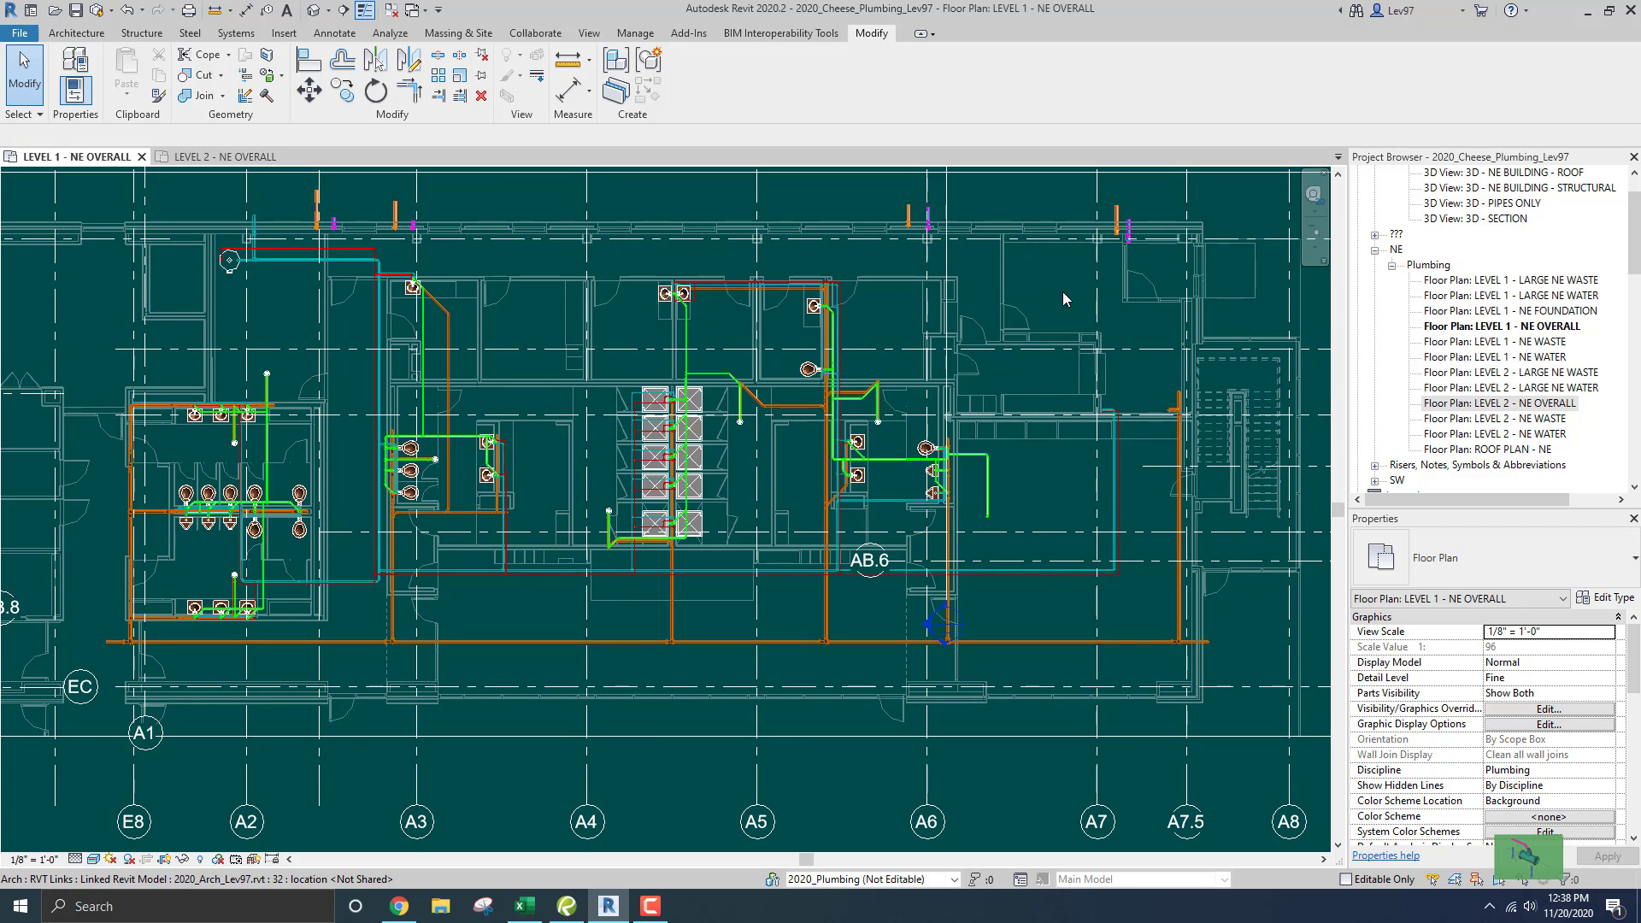
- Open the 3D - PIPES ONLY view and inspect the complete piping system from another angle
scroll(1484, 236, up, 1)
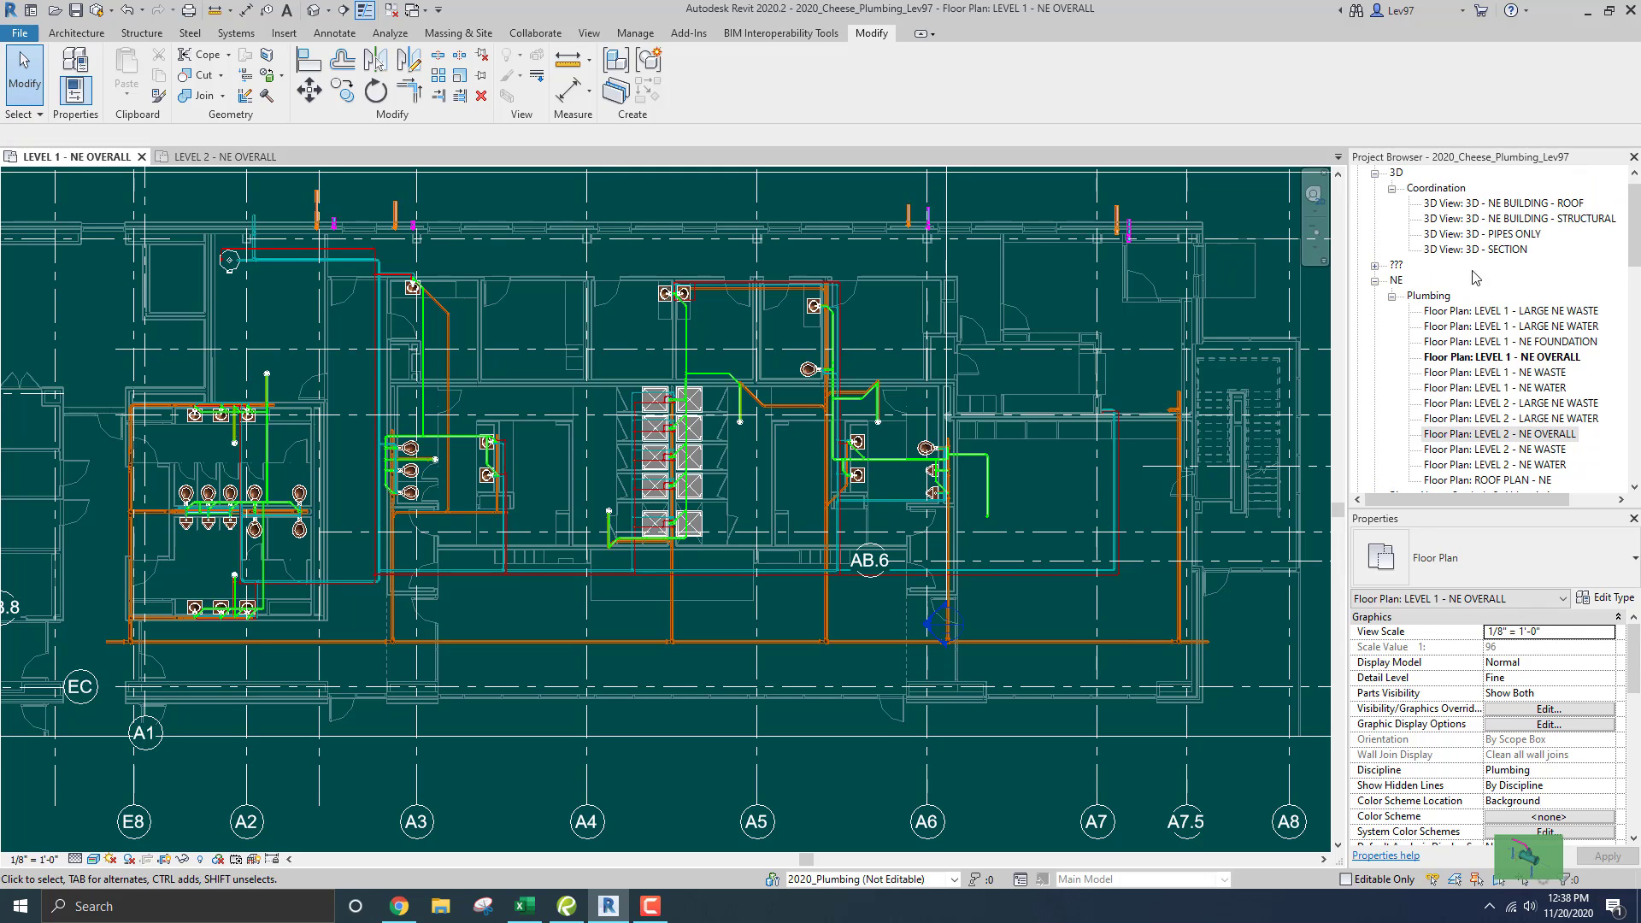
double_click(1480, 236)
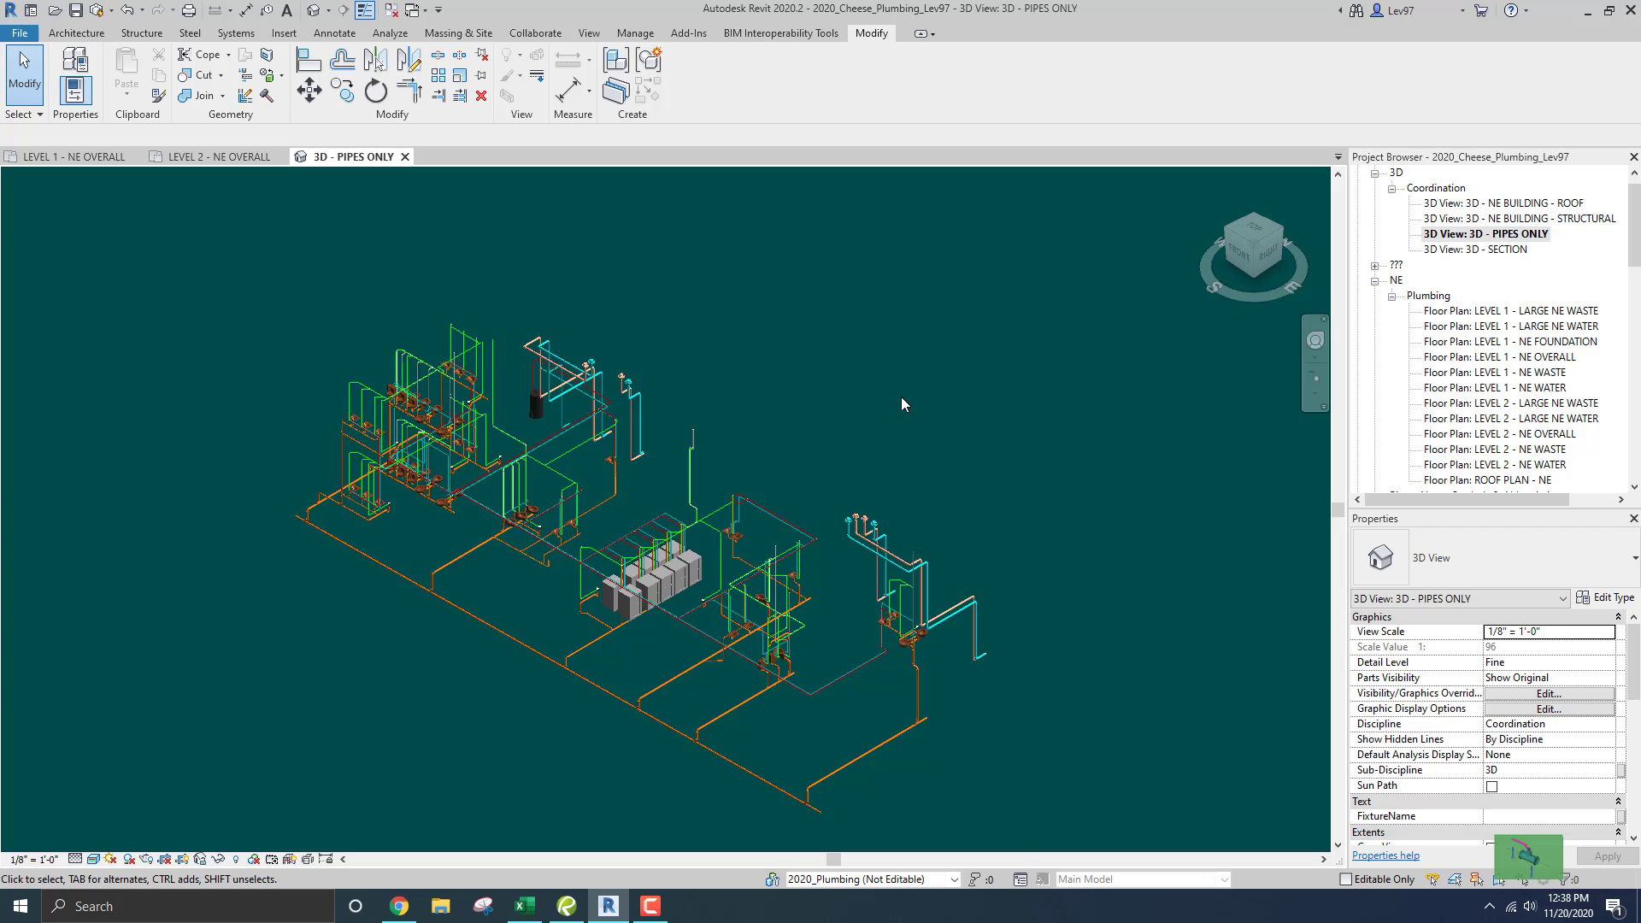
middle_drag(901, 398, 926, 325)
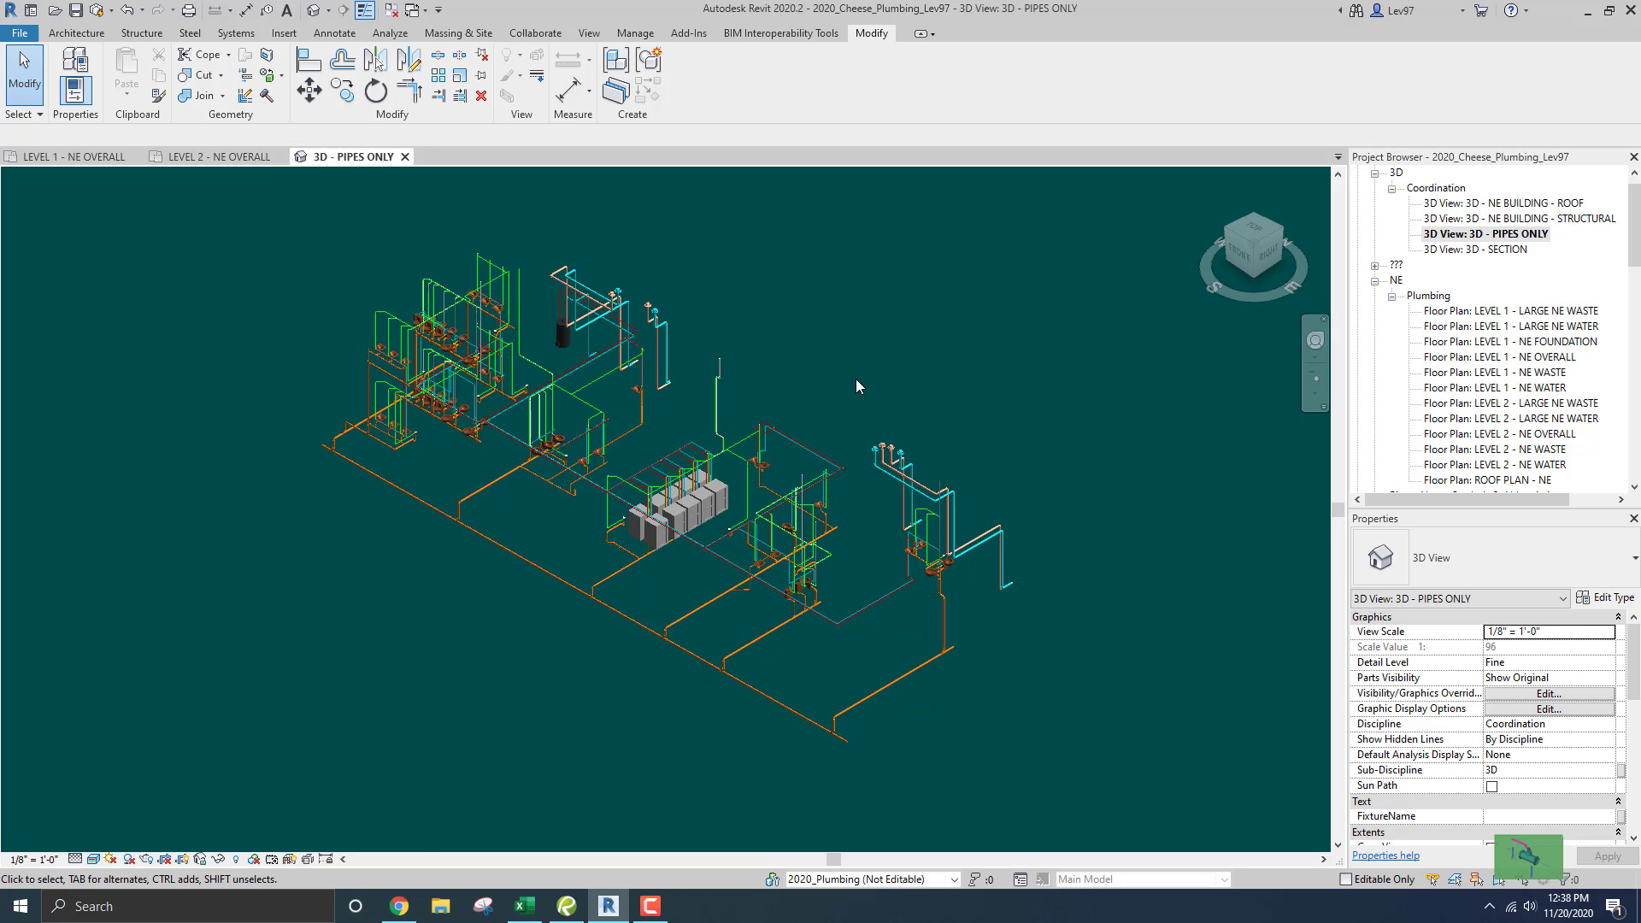
shift+middle_drag(857, 386, 931, 391)
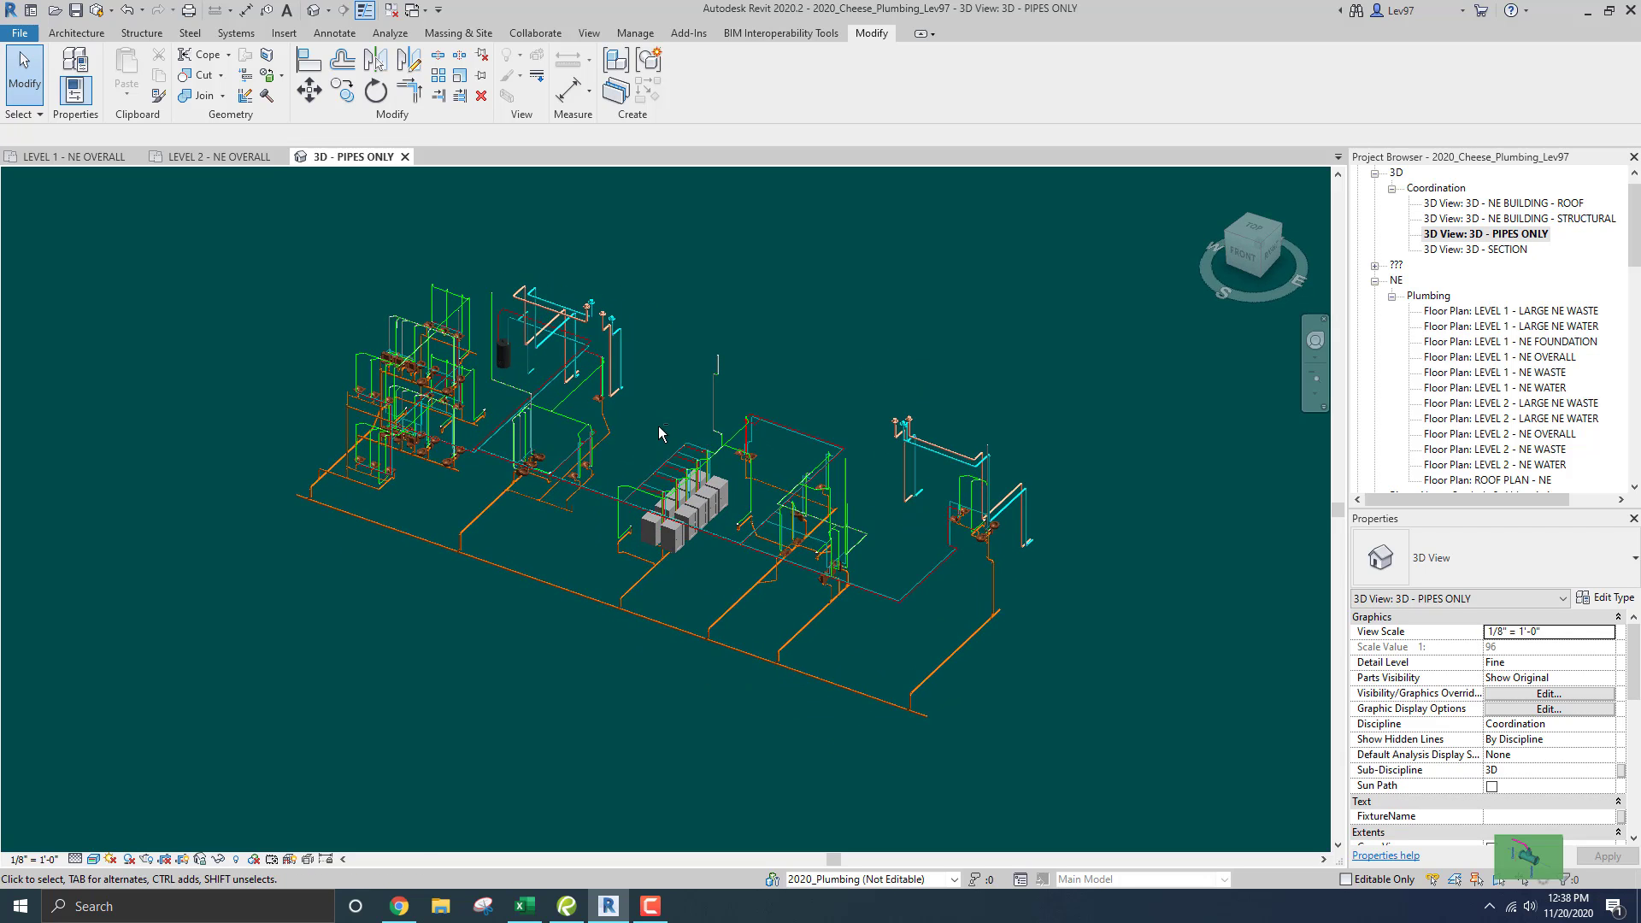
- Inspect the complete piping system up close and in front elevation, and restore the home orientation
middle_drag(659, 433, 795, 484)
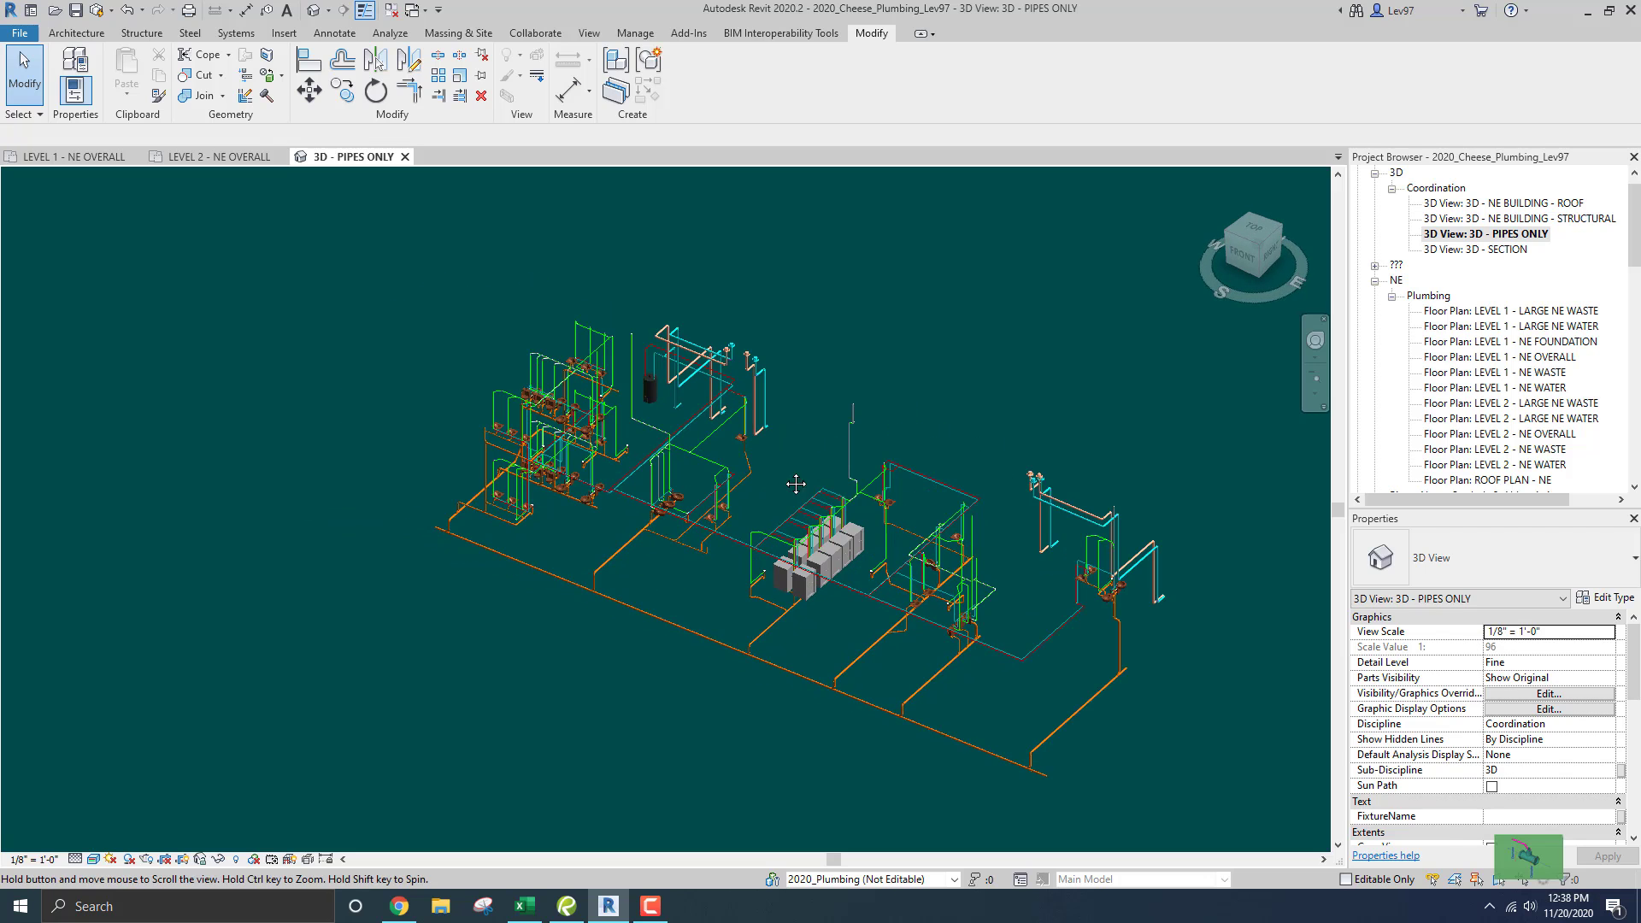
scroll(608, 436, up, 4)
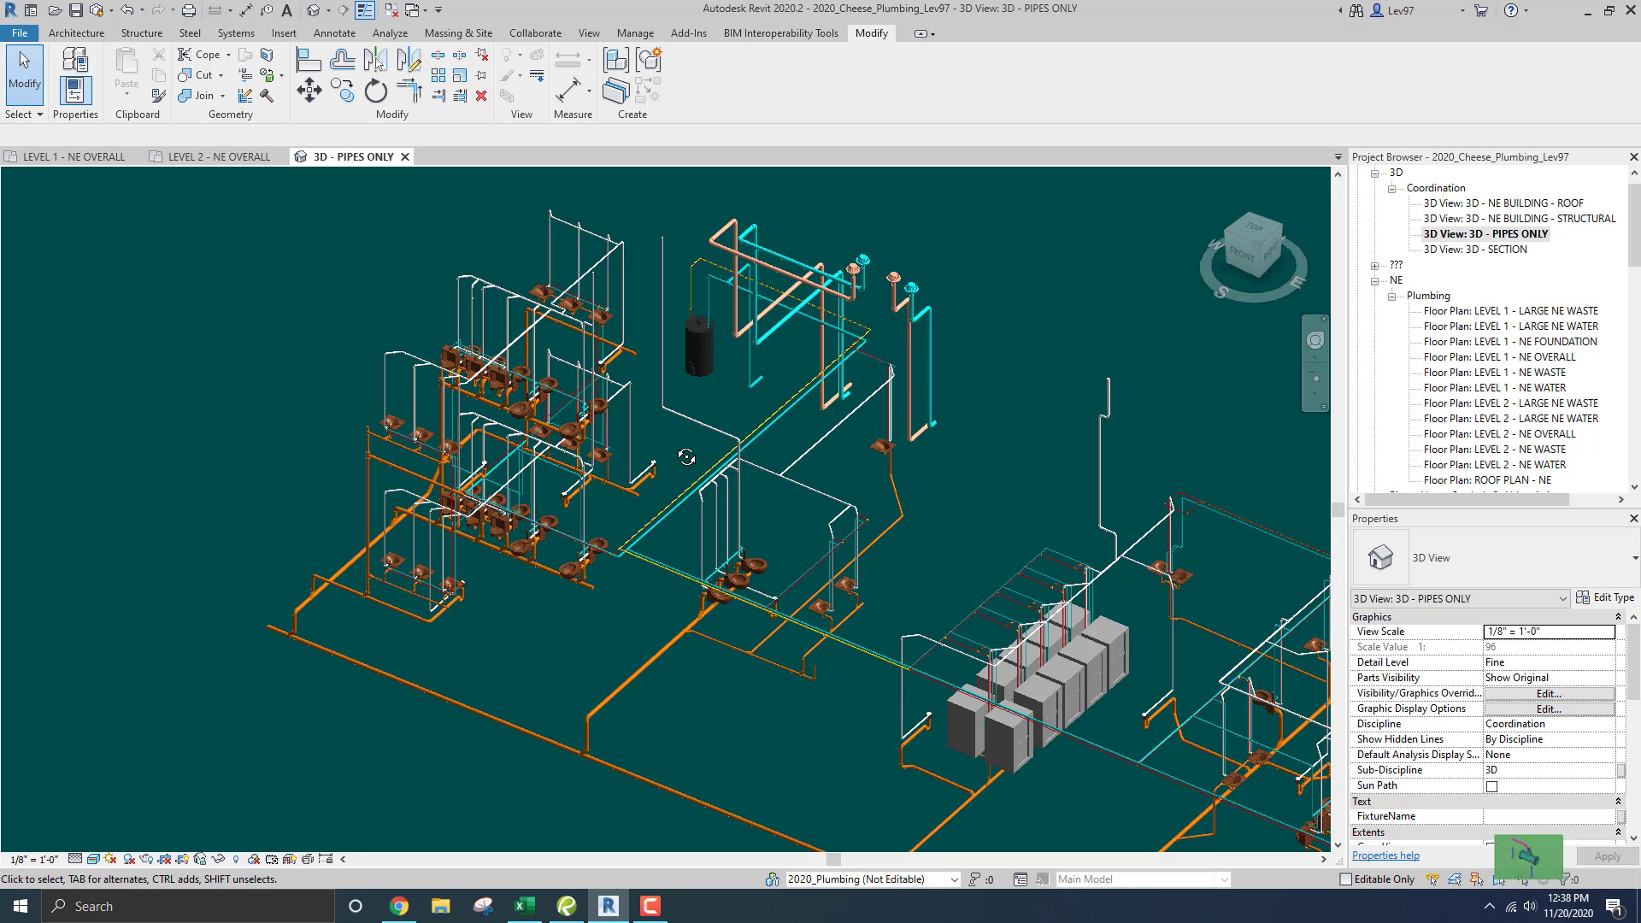
scroll(673, 447, down, 2)
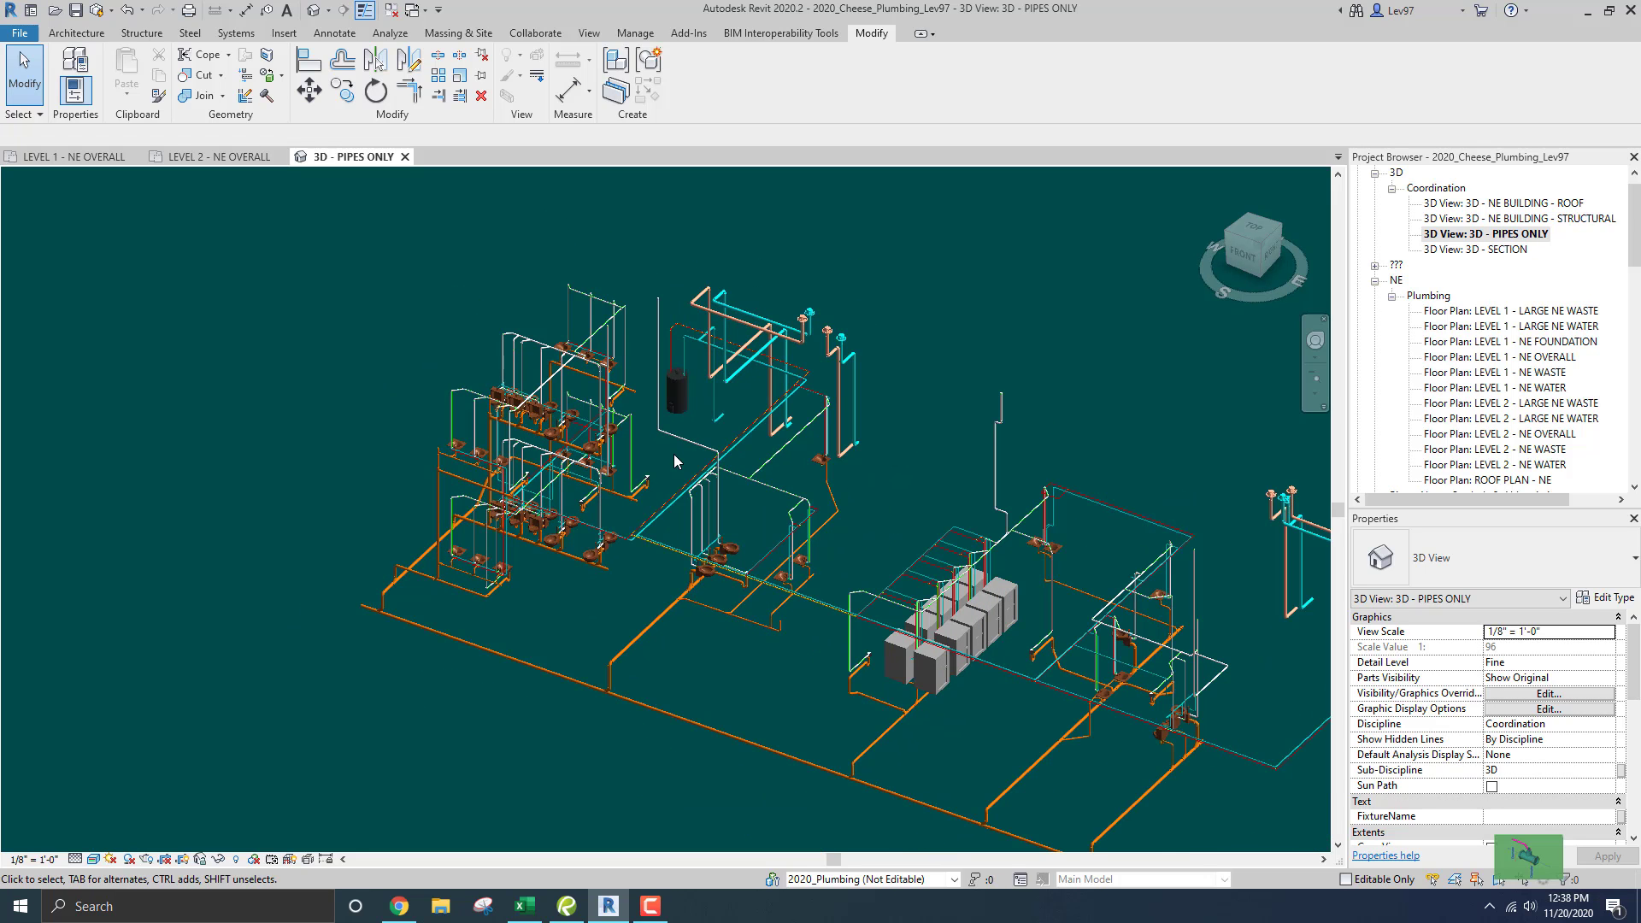
shift+middle_drag(675, 455, 881, 389)
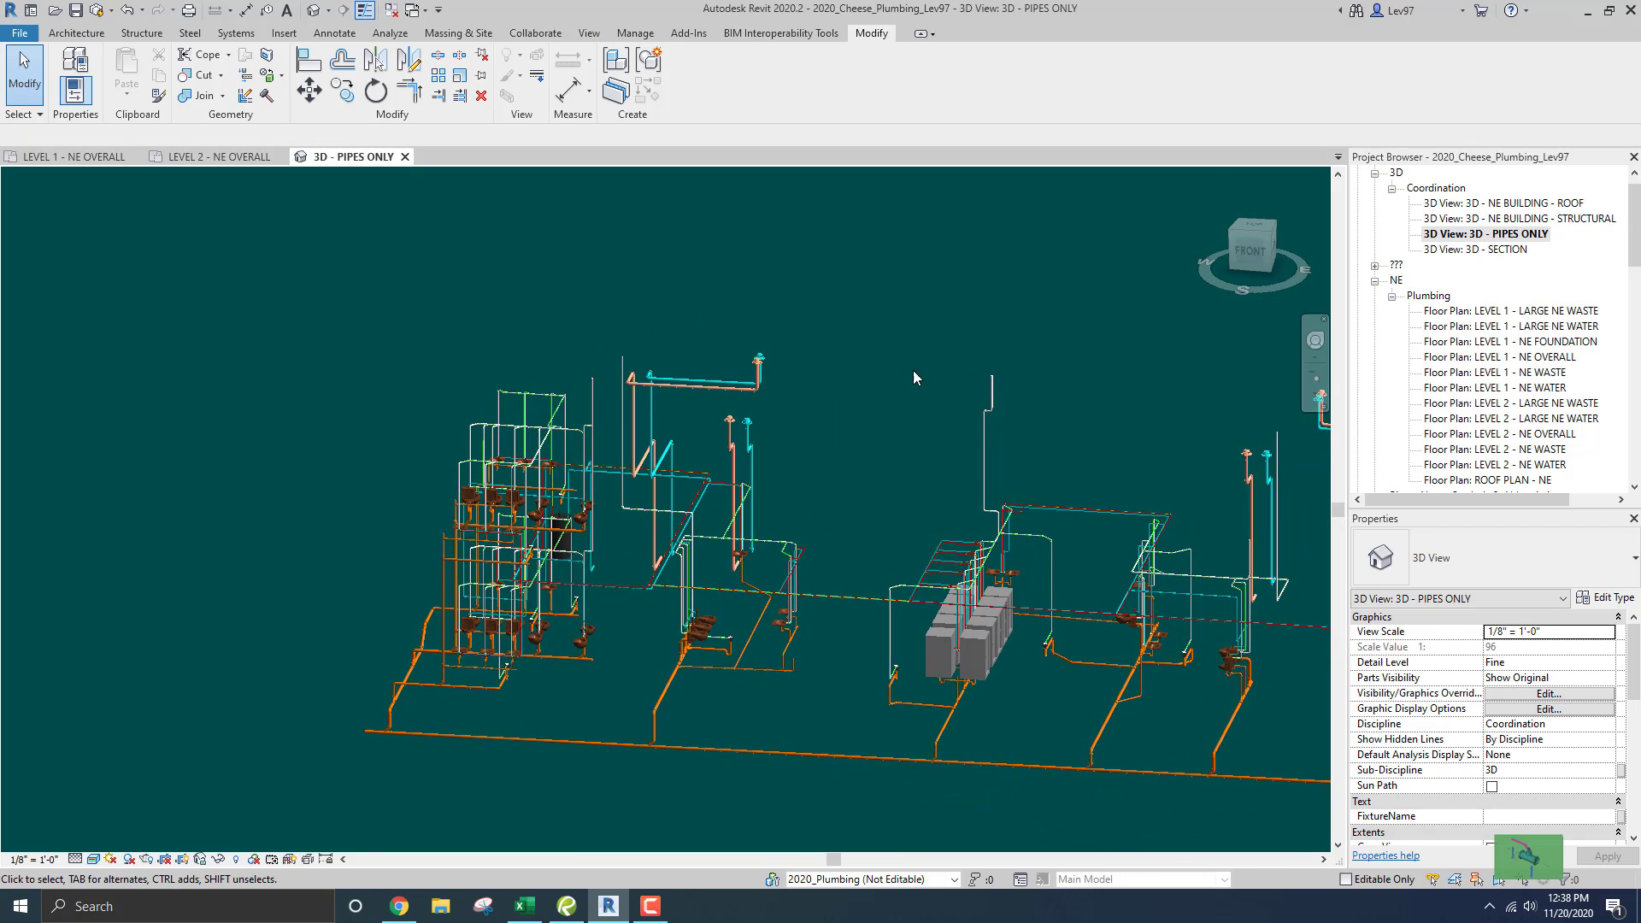
click(1249, 253)
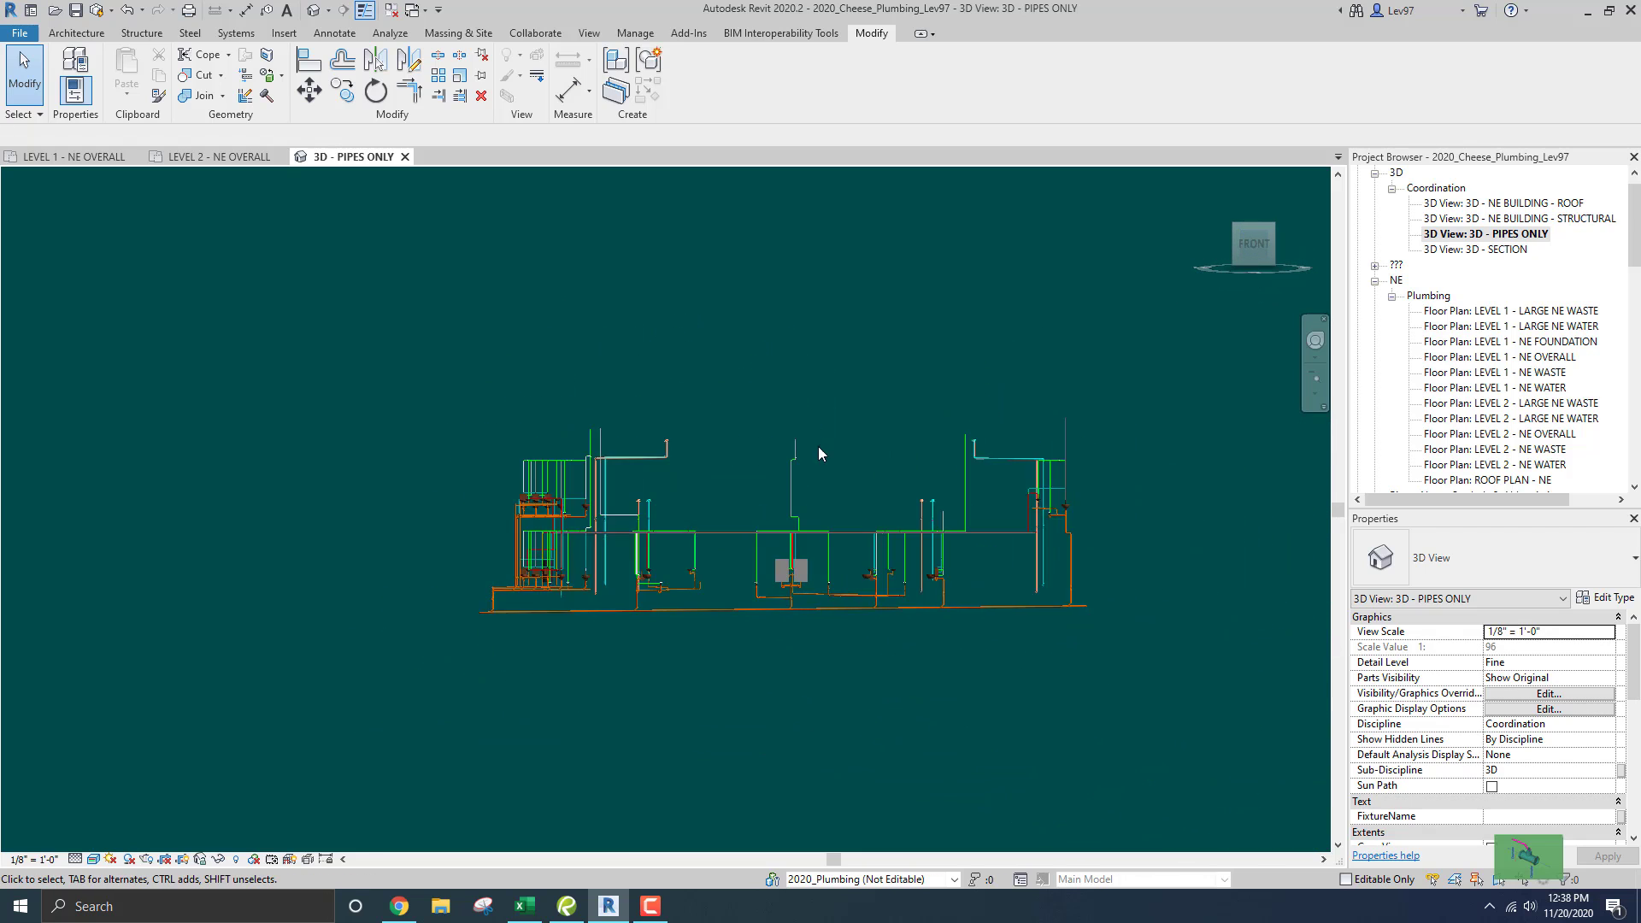
scroll(571, 485, up, 5)
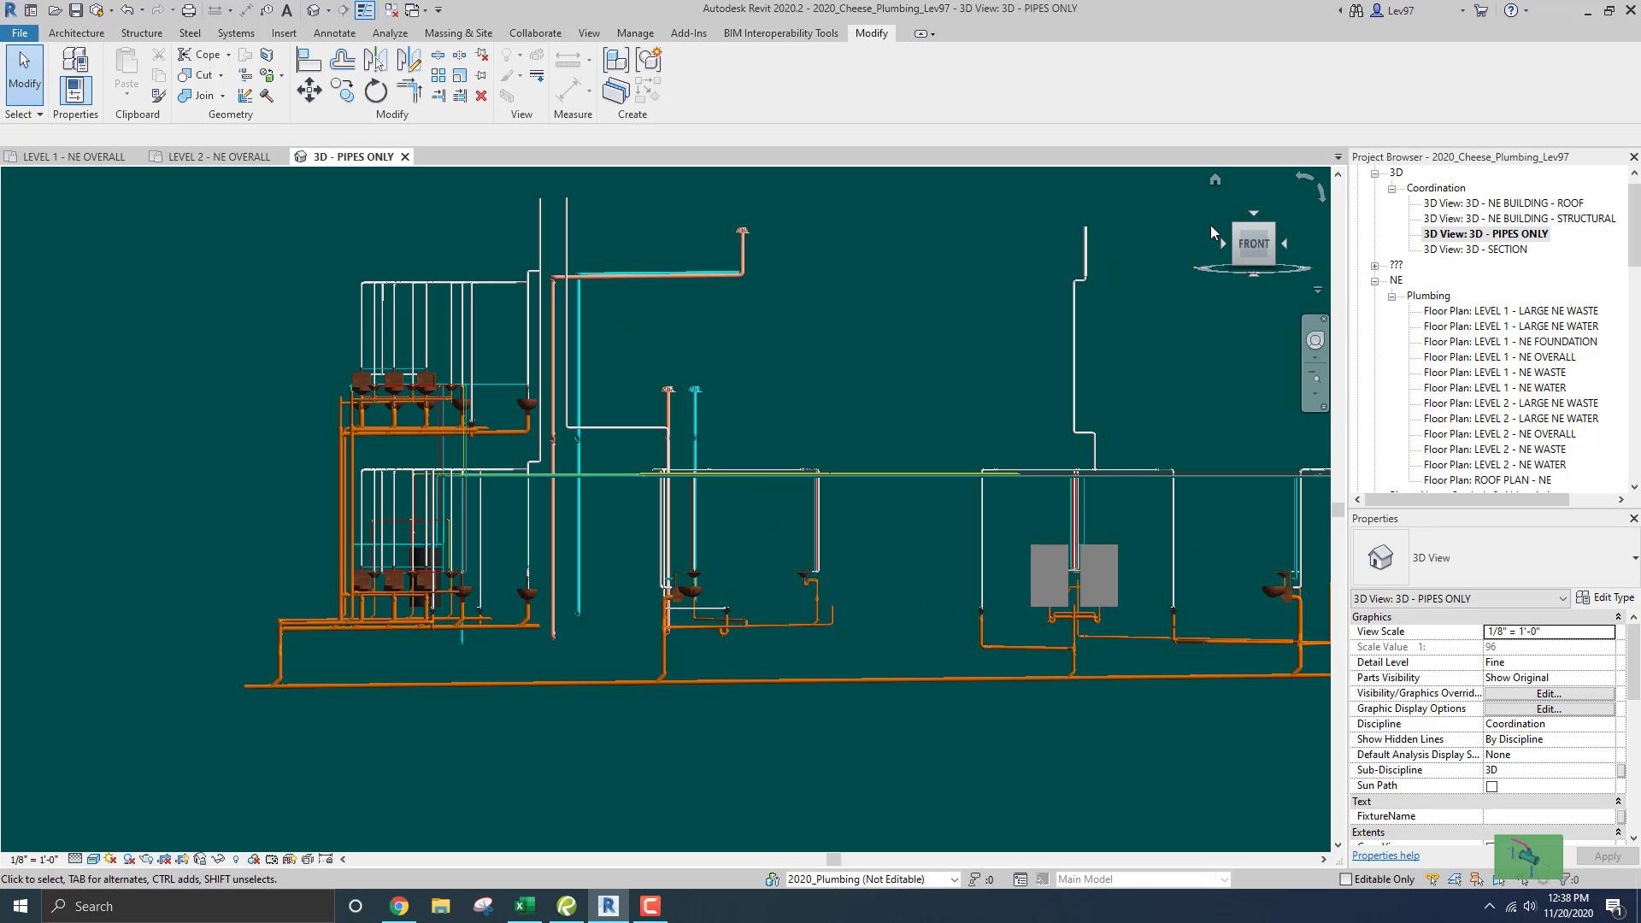
click(1215, 180)
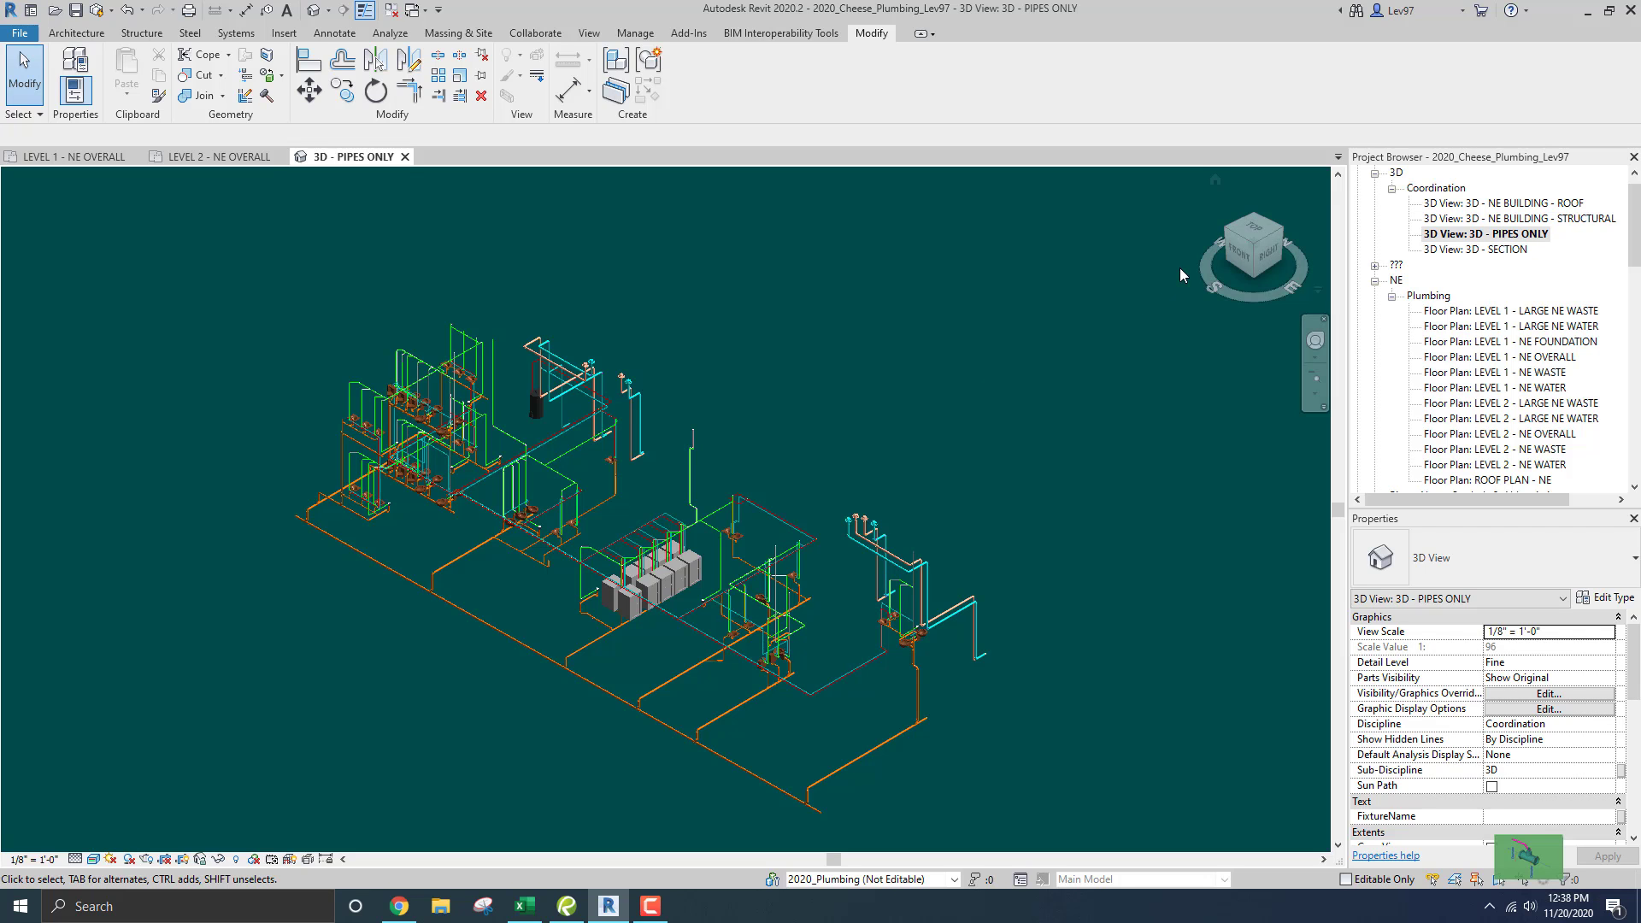
- From the front orientation, check the fixture units of the PVC_Vent stack above the two-storey restroom group
click(1239, 256)
scroll(547, 395, up, 6)
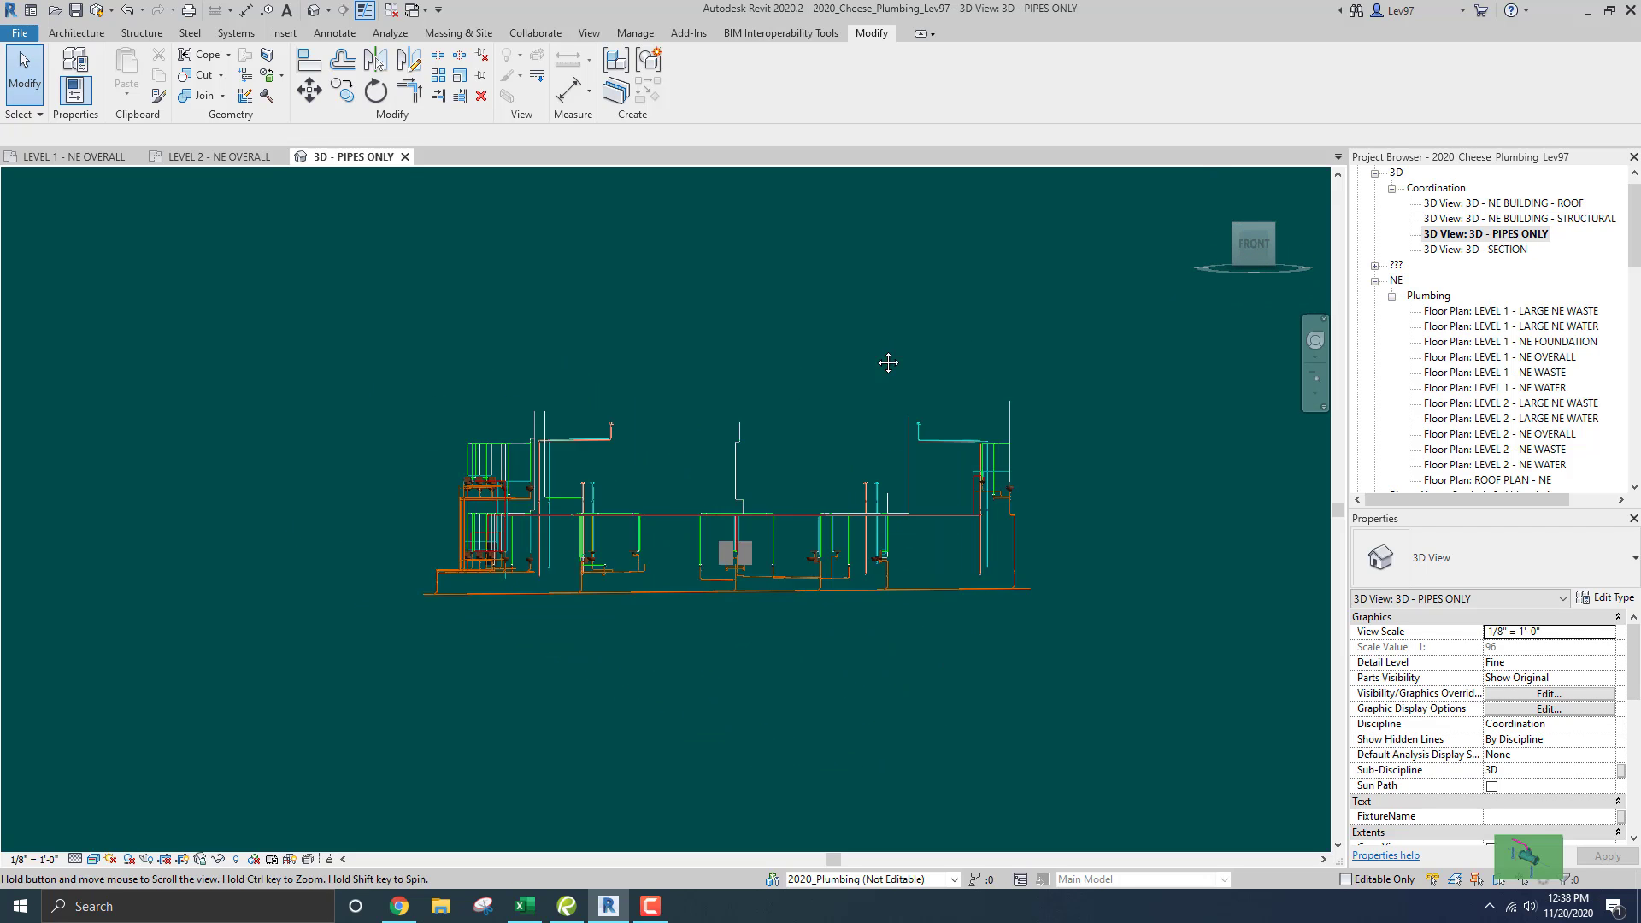
scroll(548, 396, up, 1)
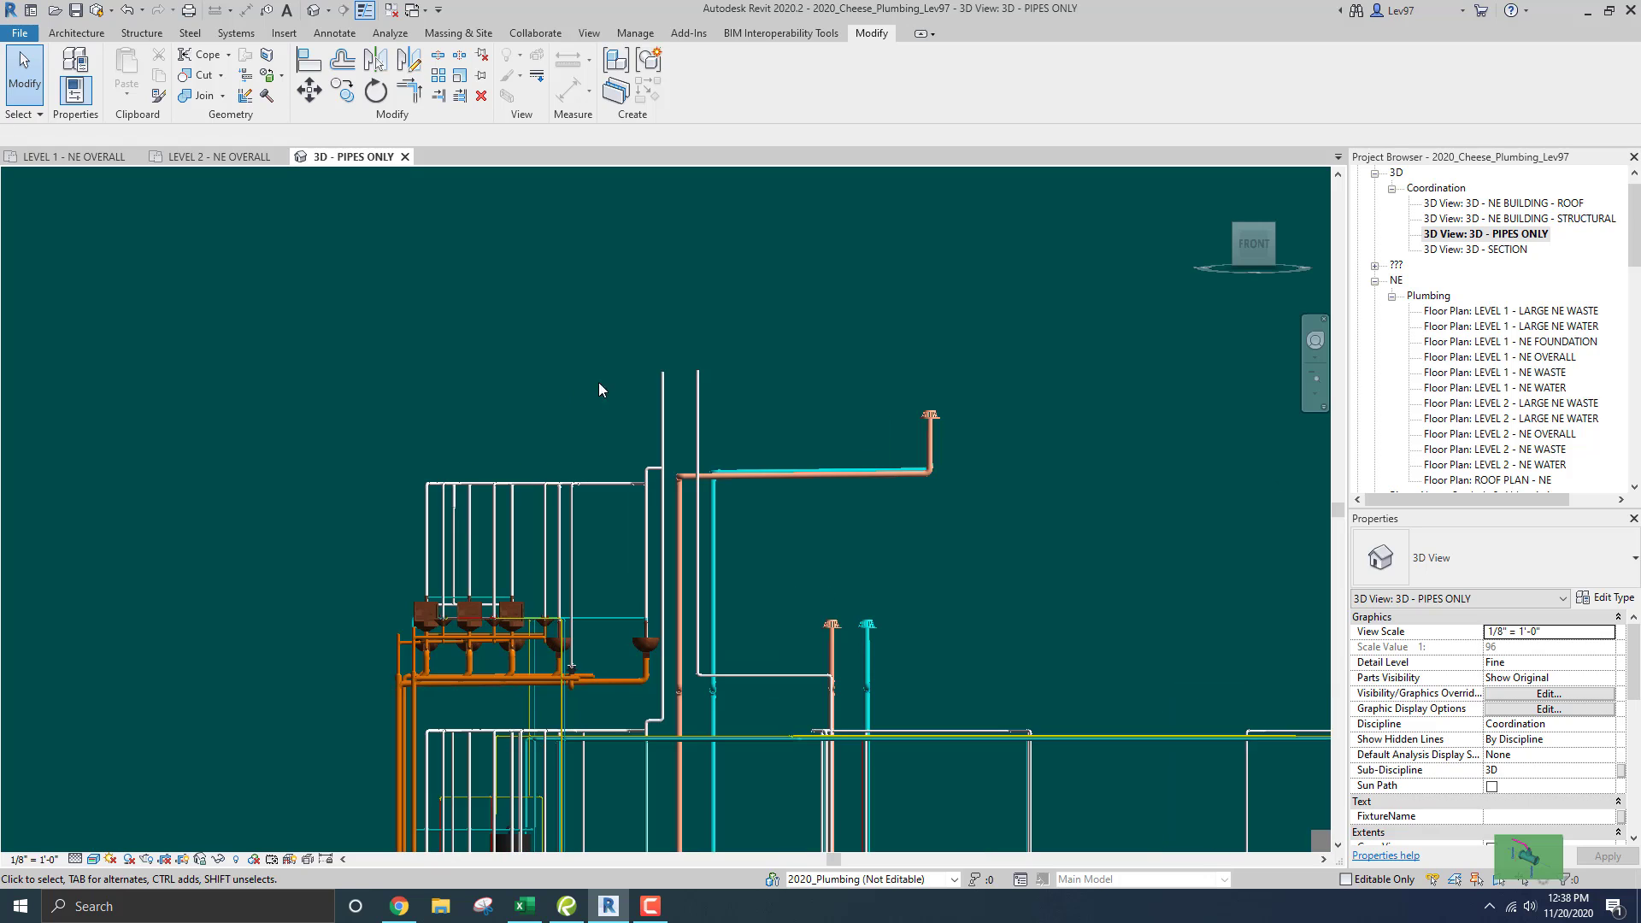
click(664, 422)
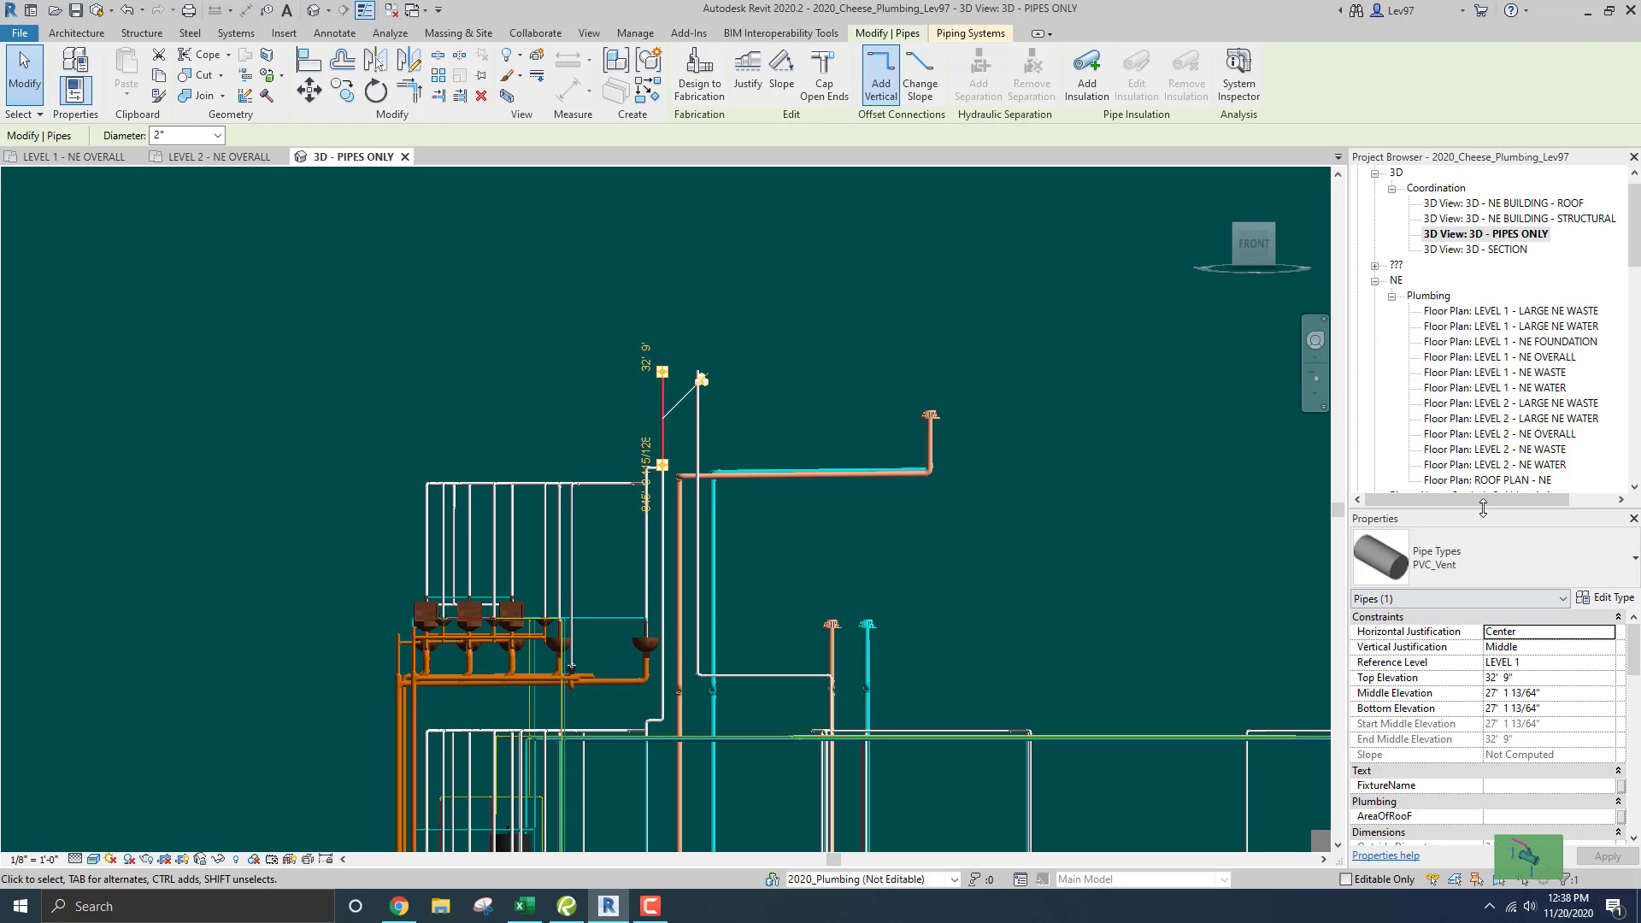
scroll(1493, 729, down, 2)
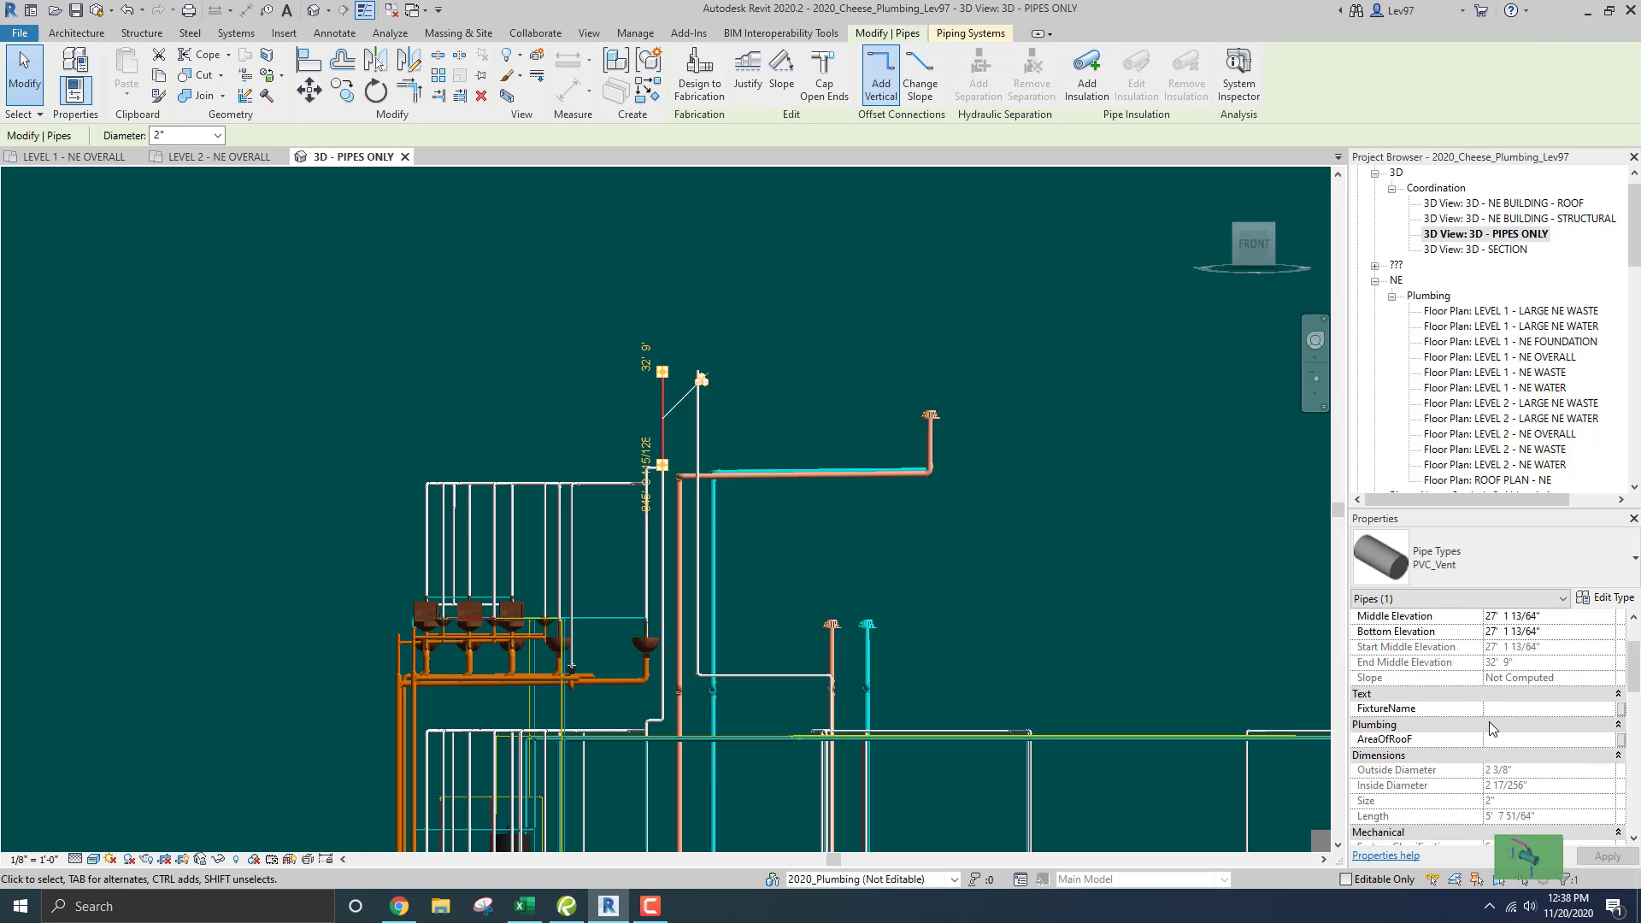
scroll(1488, 727, down, 7)
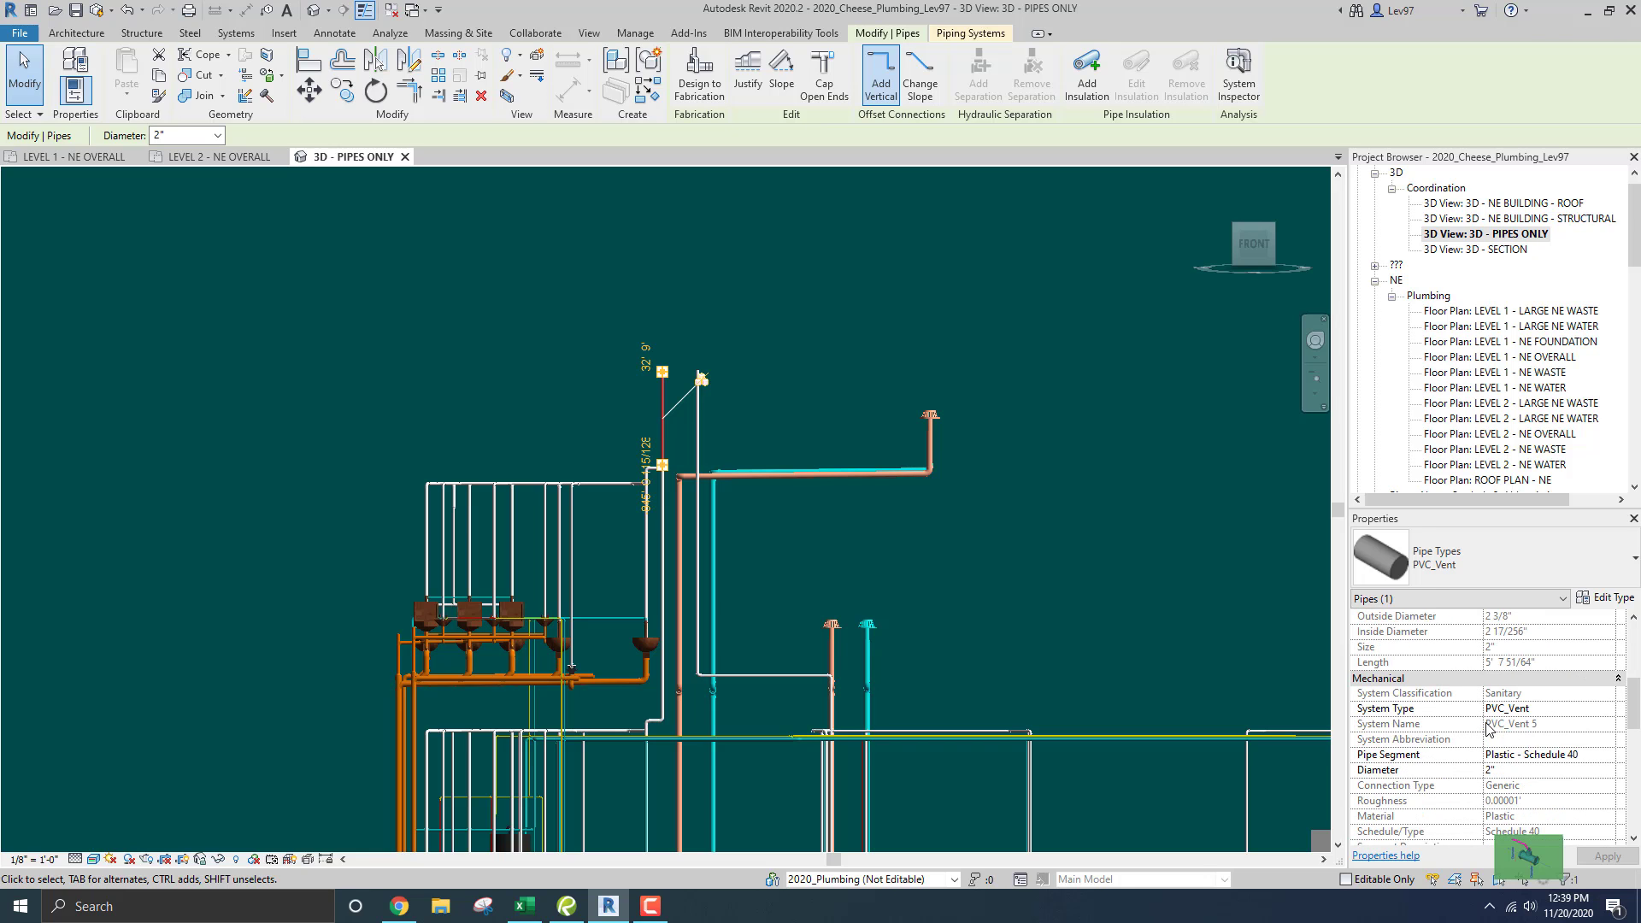
scroll(1476, 749, down, 1)
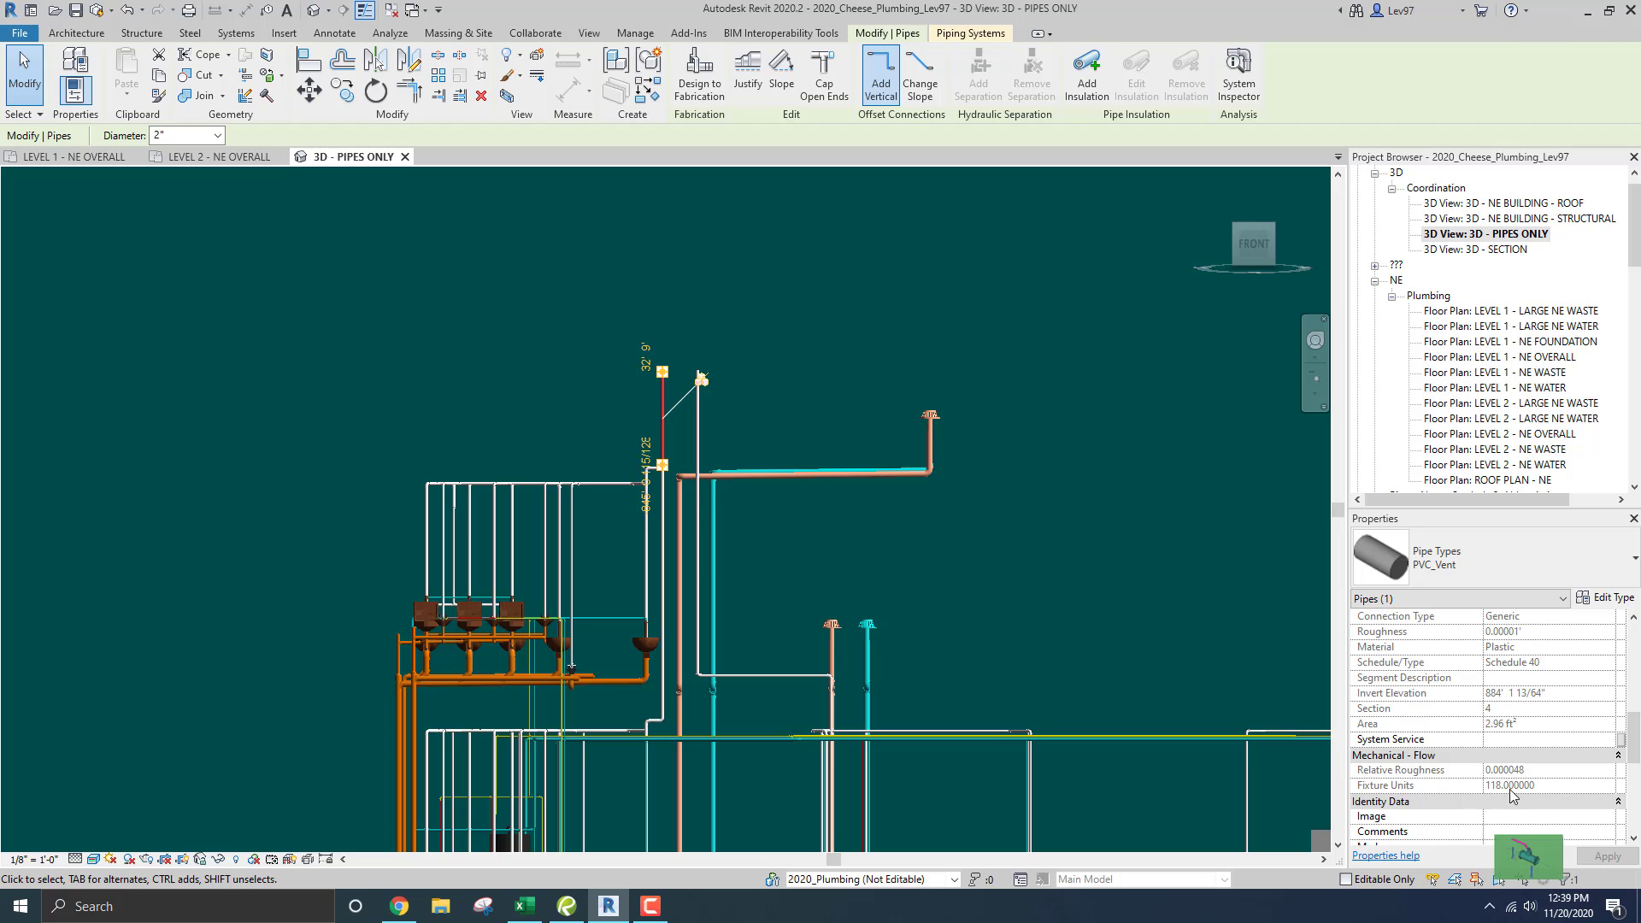
click(752, 419)
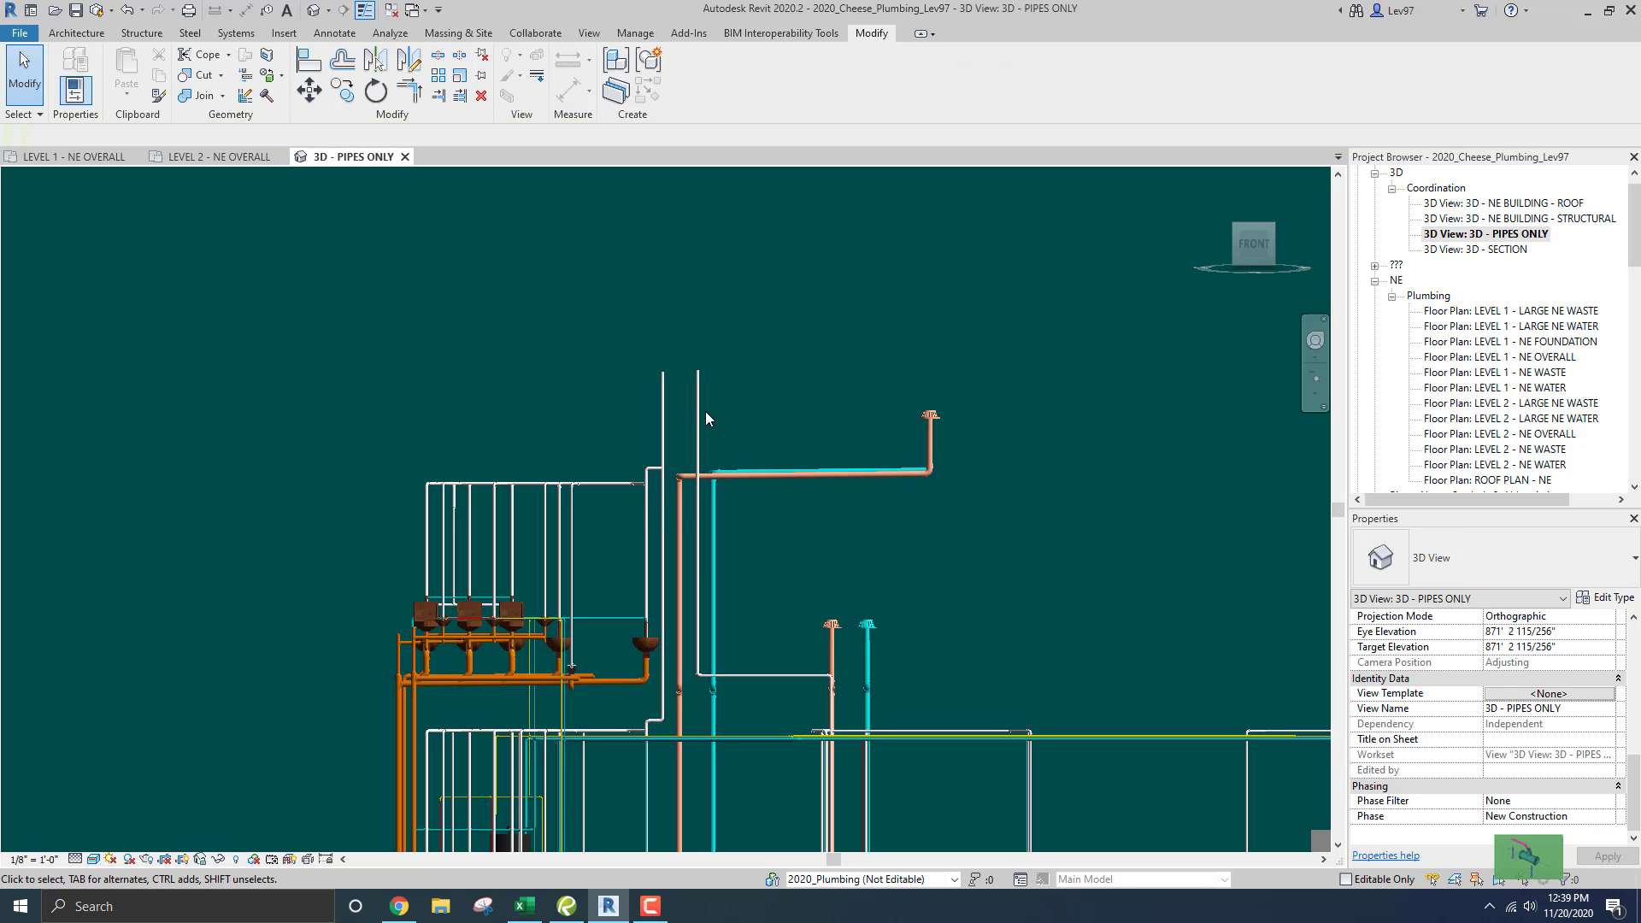
- Check the fixture units of the adjacent taller vent stack, collapsing the Mechanical property group
click(698, 415)
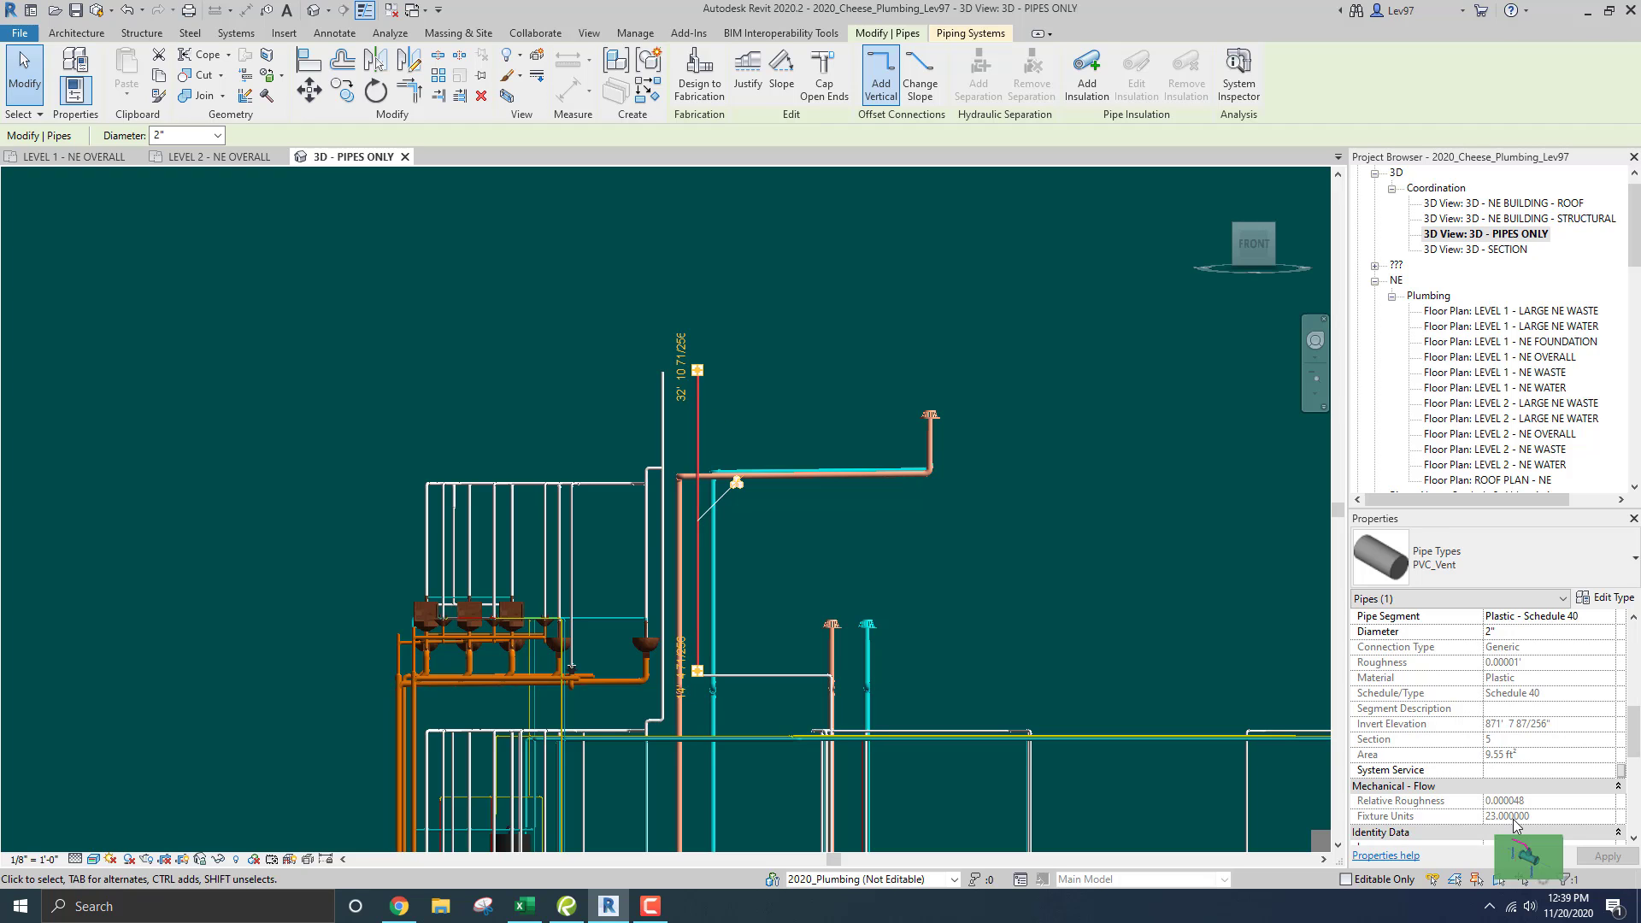
scroll(1532, 744, up, 4)
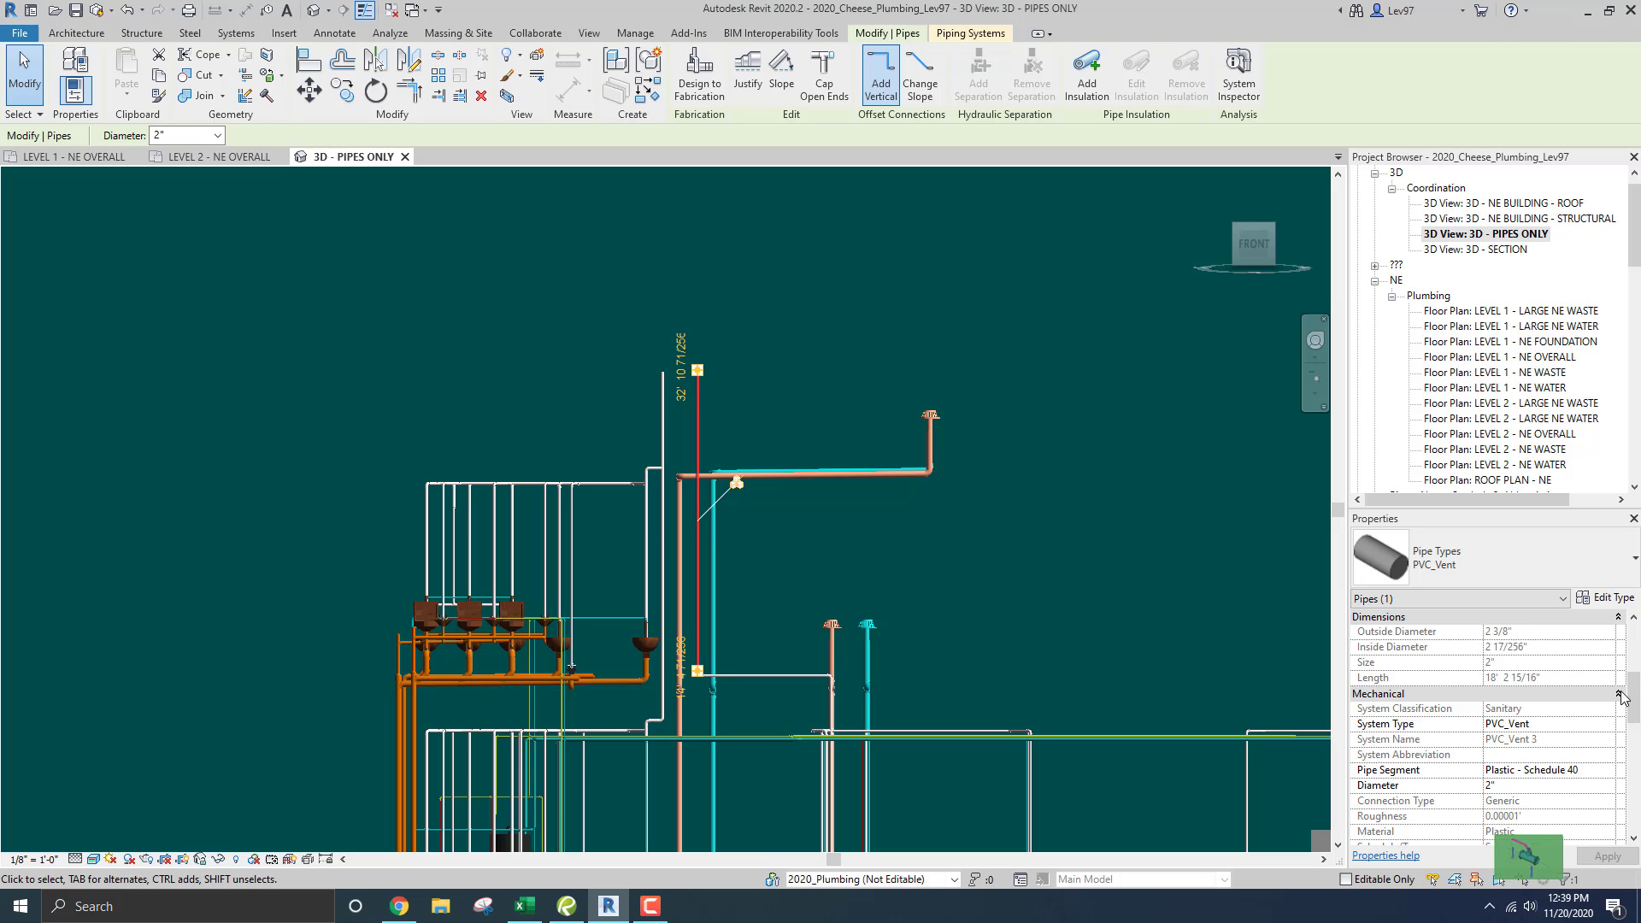
click(1617, 693)
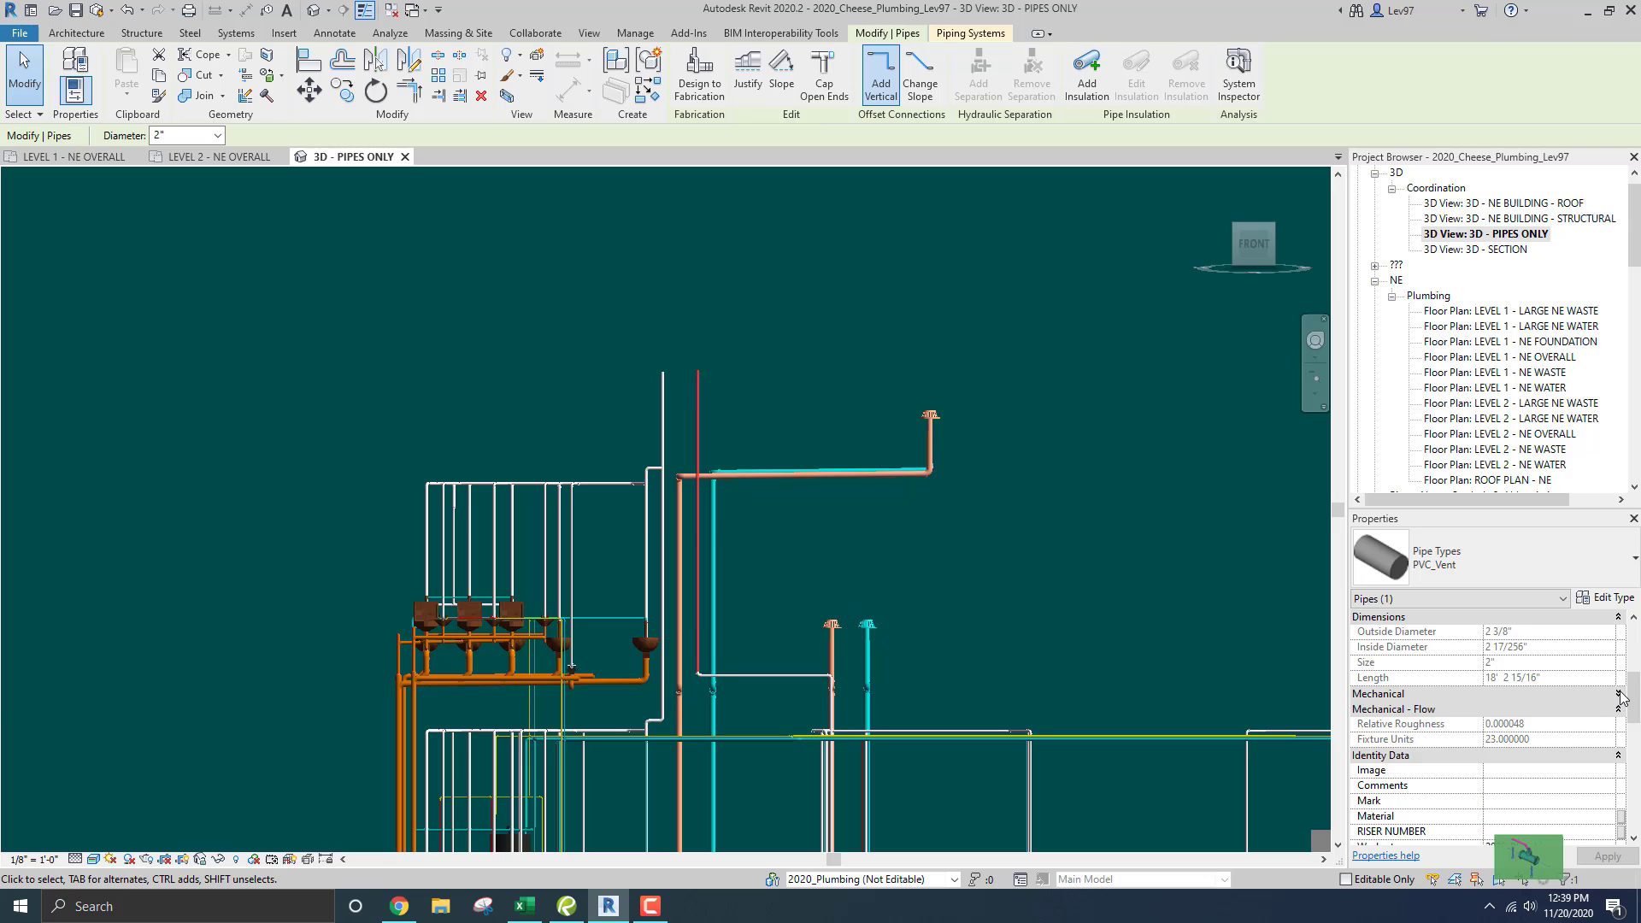
click(925, 545)
- Check the fixture units of the top segment of the offset vent stack in the middle of the building
scroll(936, 543, down, 2)
middle_drag(938, 551, 764, 520)
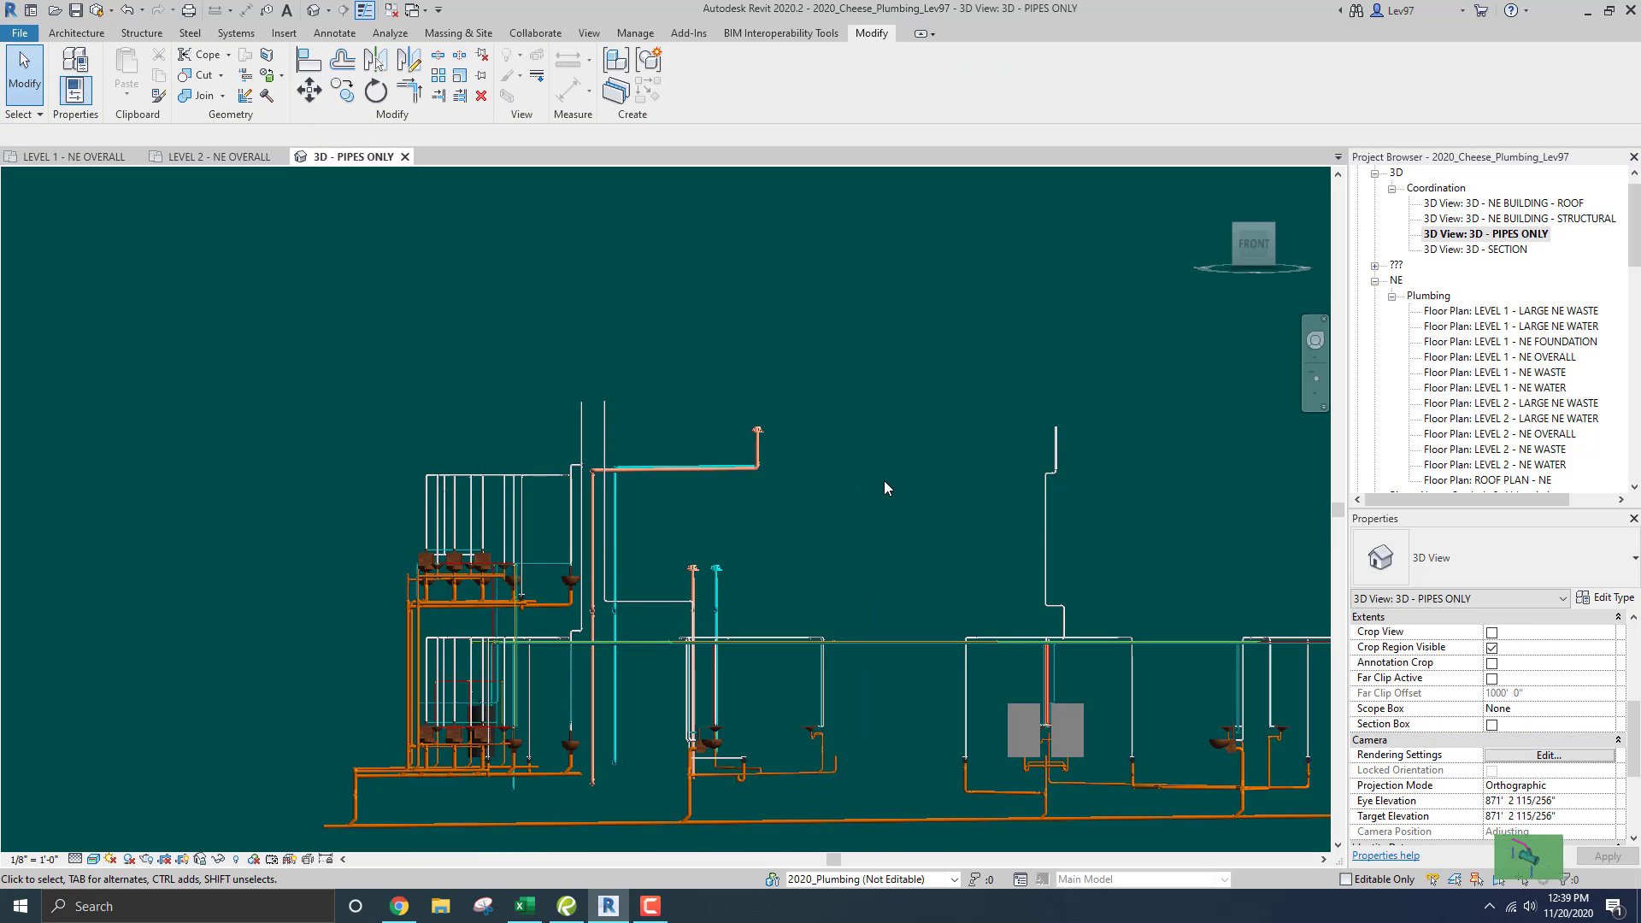
middle_drag(972, 422, 823, 394)
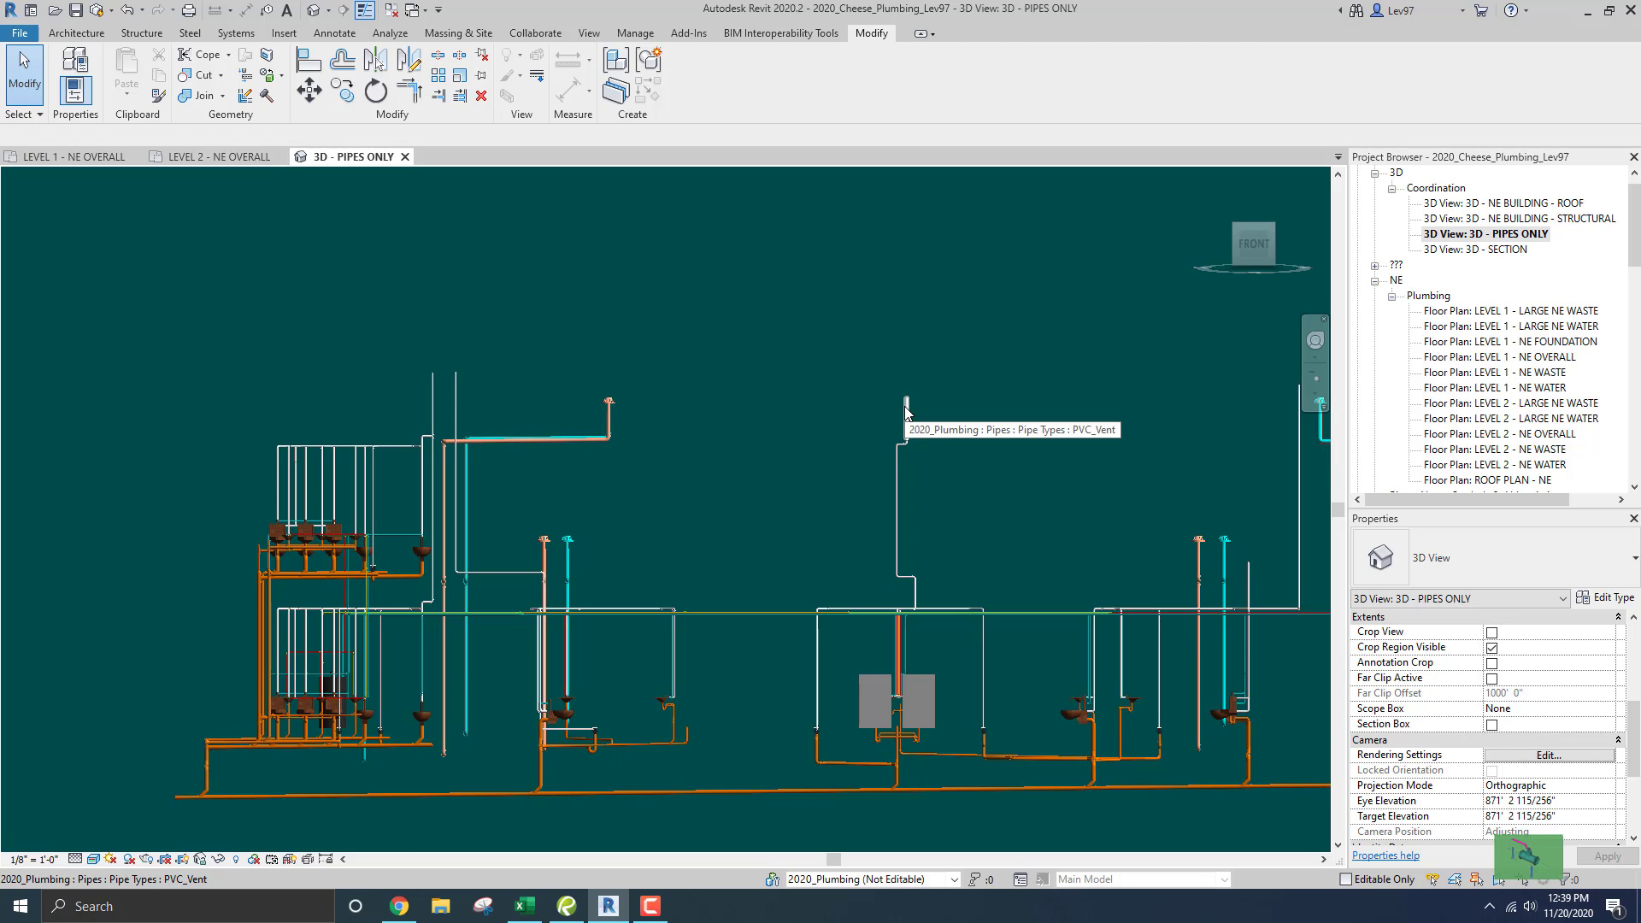
click(906, 409)
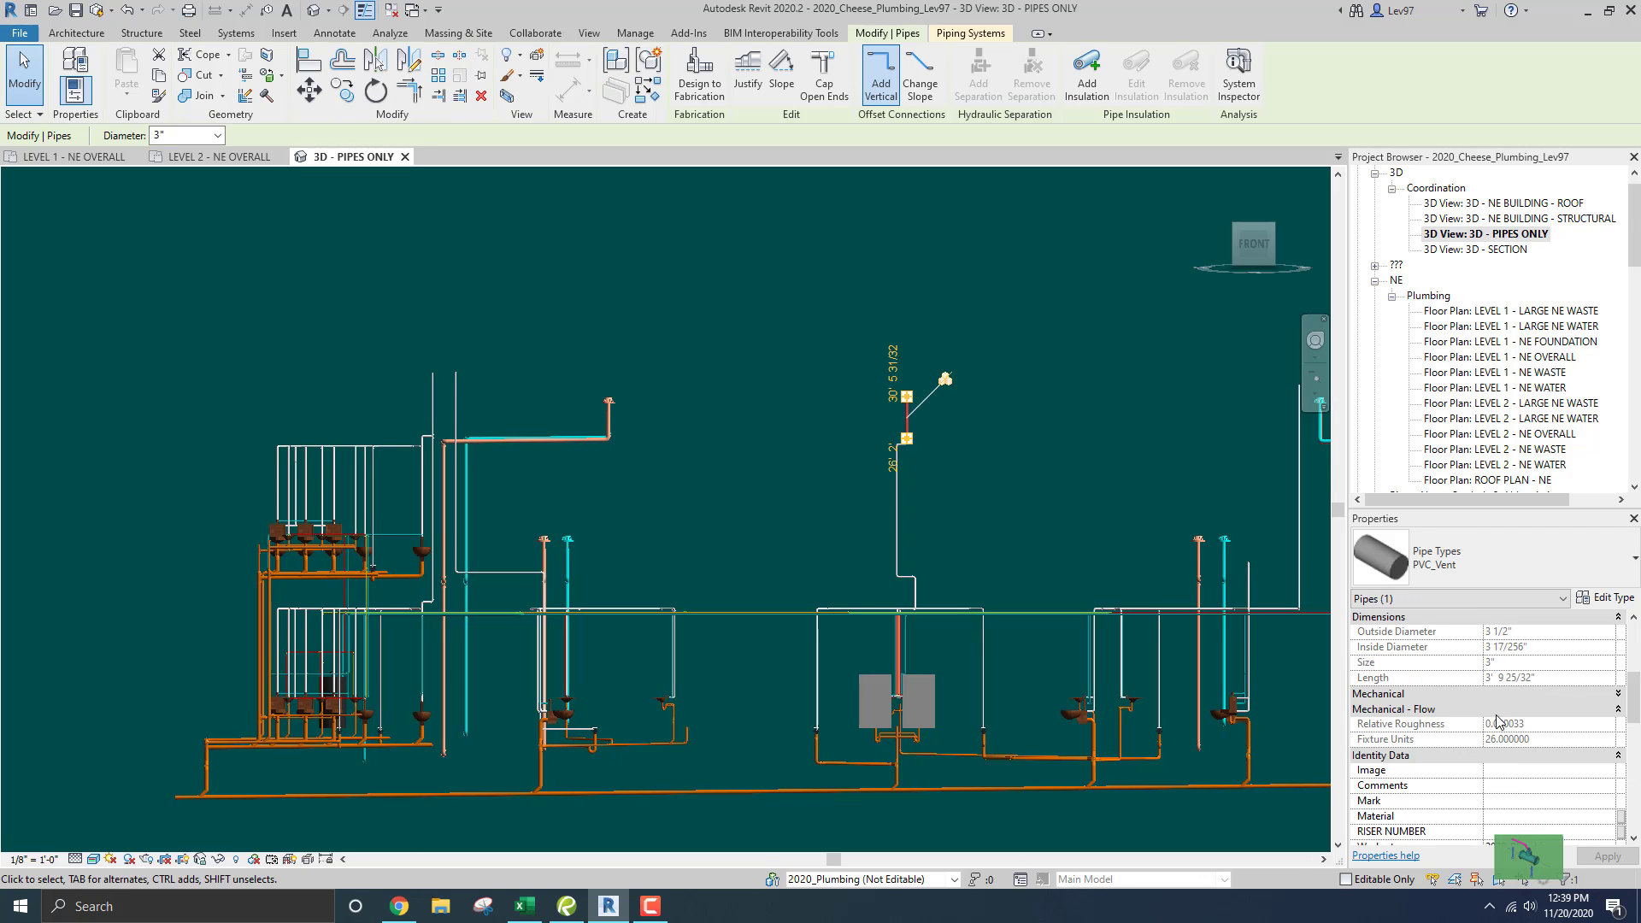
click(1079, 426)
- Check the fixture units of the tall vent stack beside the roof drain on the far half of the building
middle_drag(1079, 425, 771, 422)
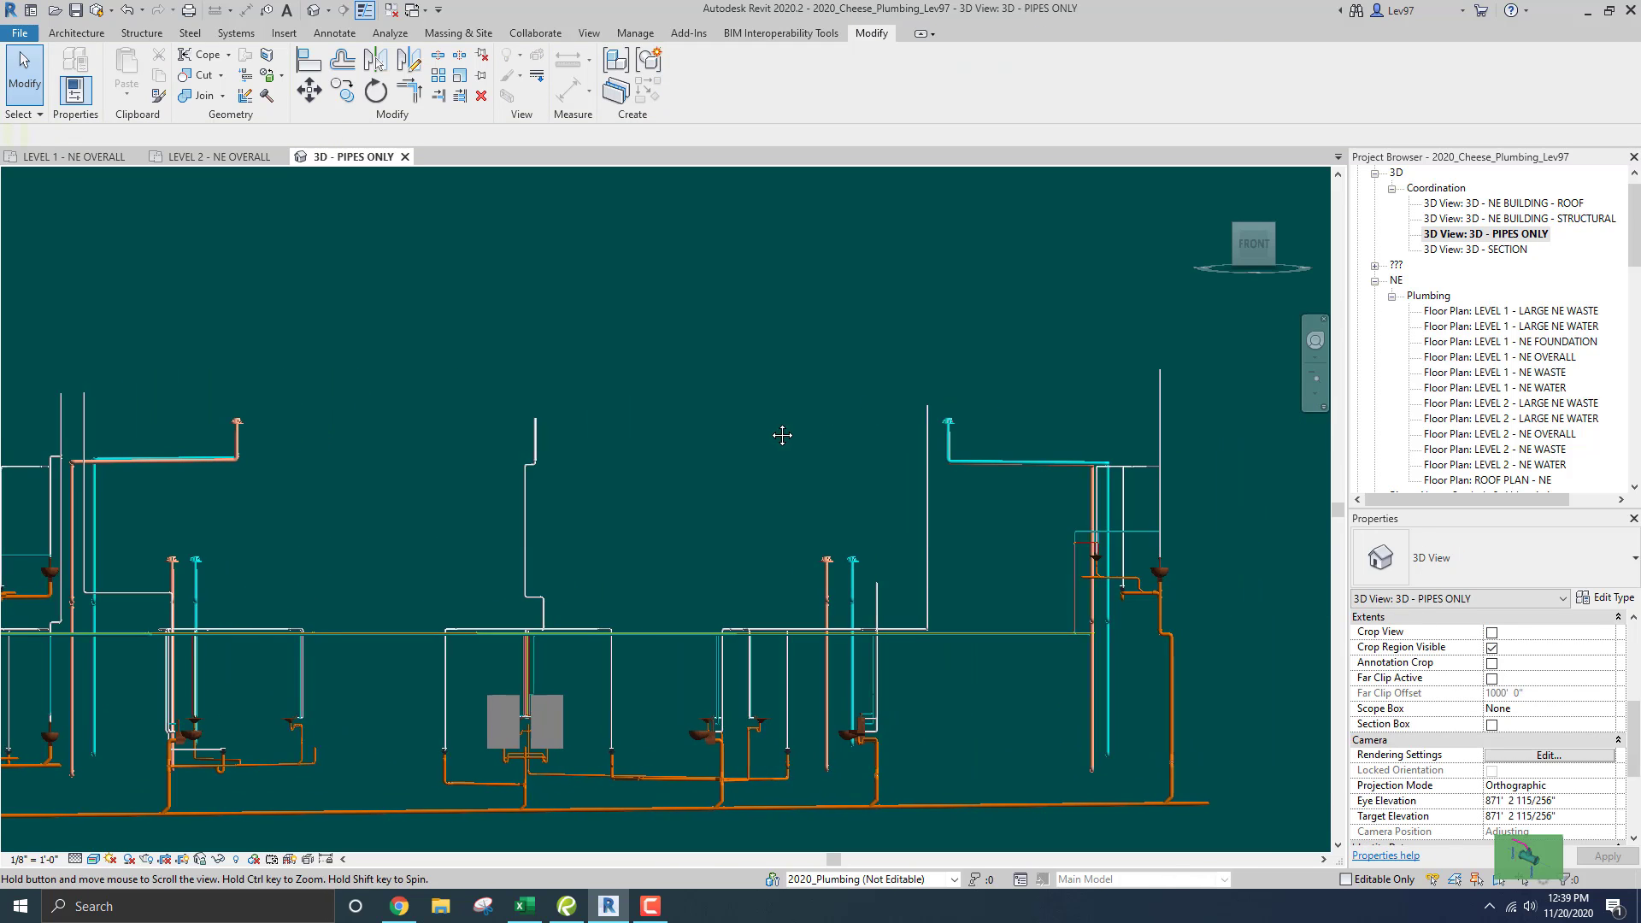
click(927, 439)
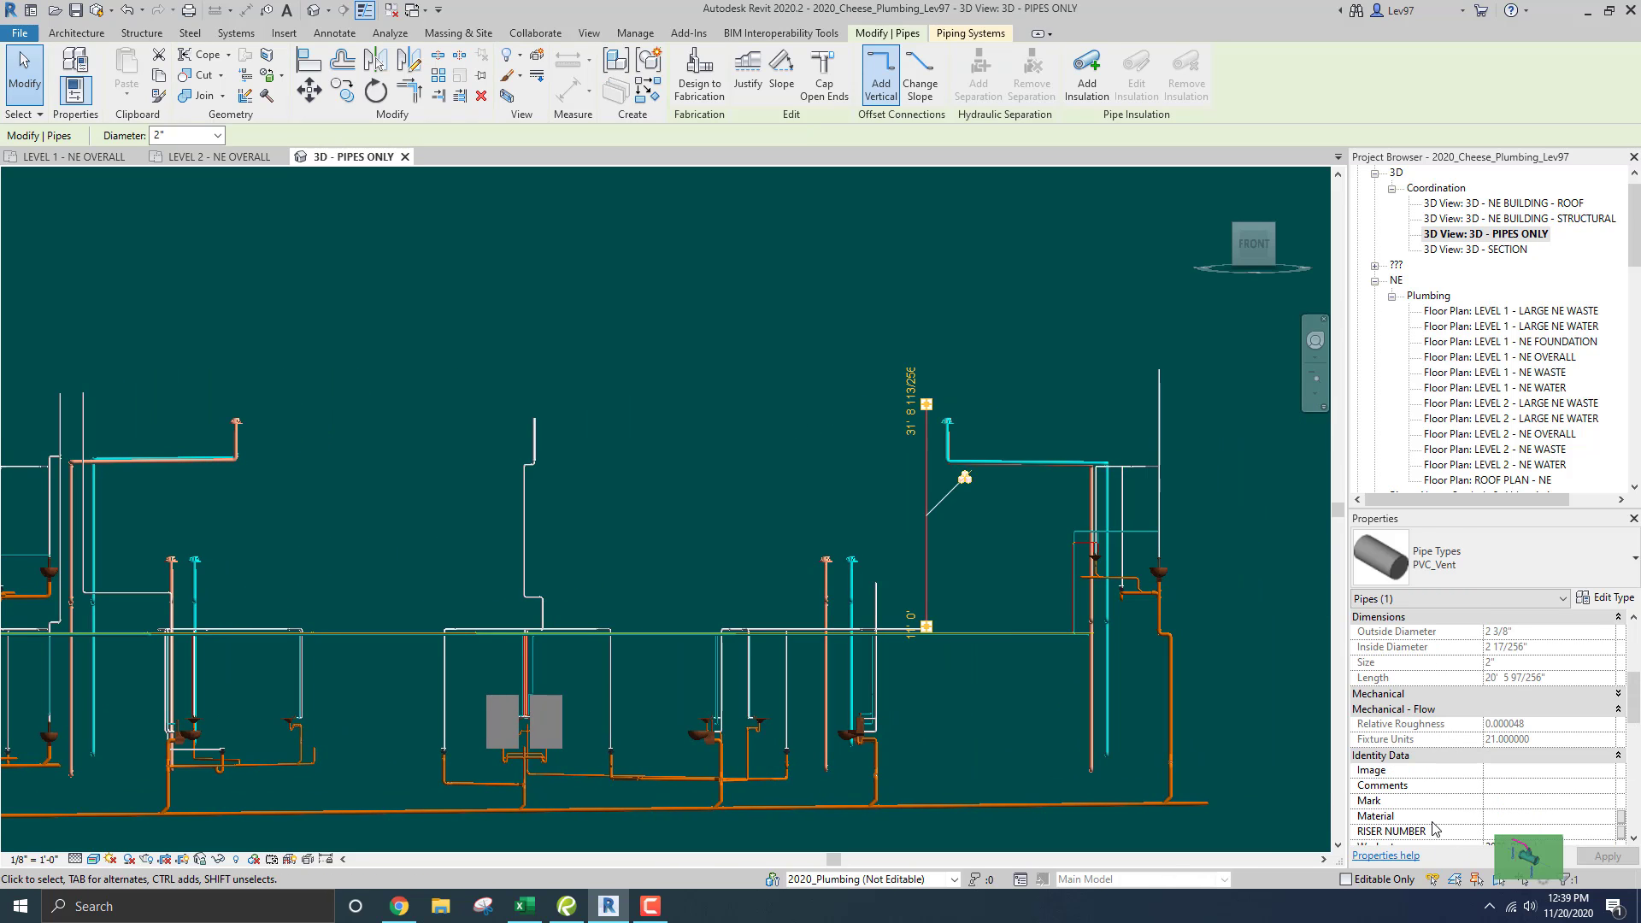
click(967, 369)
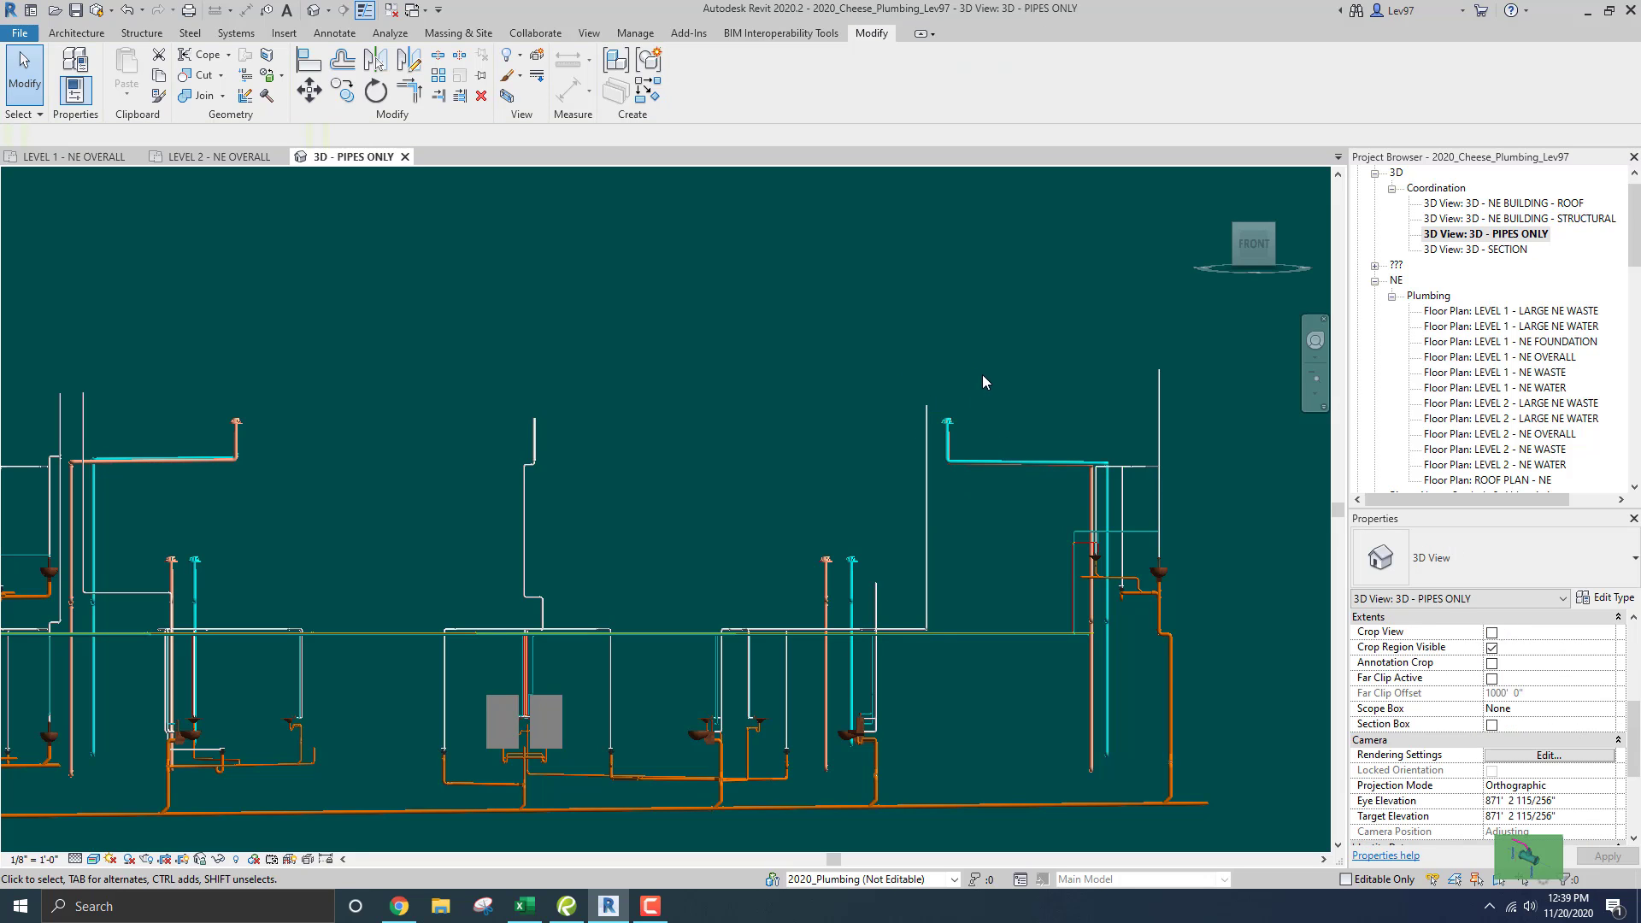
click(929, 429)
click(1073, 391)
- Check the fixture units of the last vent stack at the far end of the building
middle_drag(1069, 392, 979, 394)
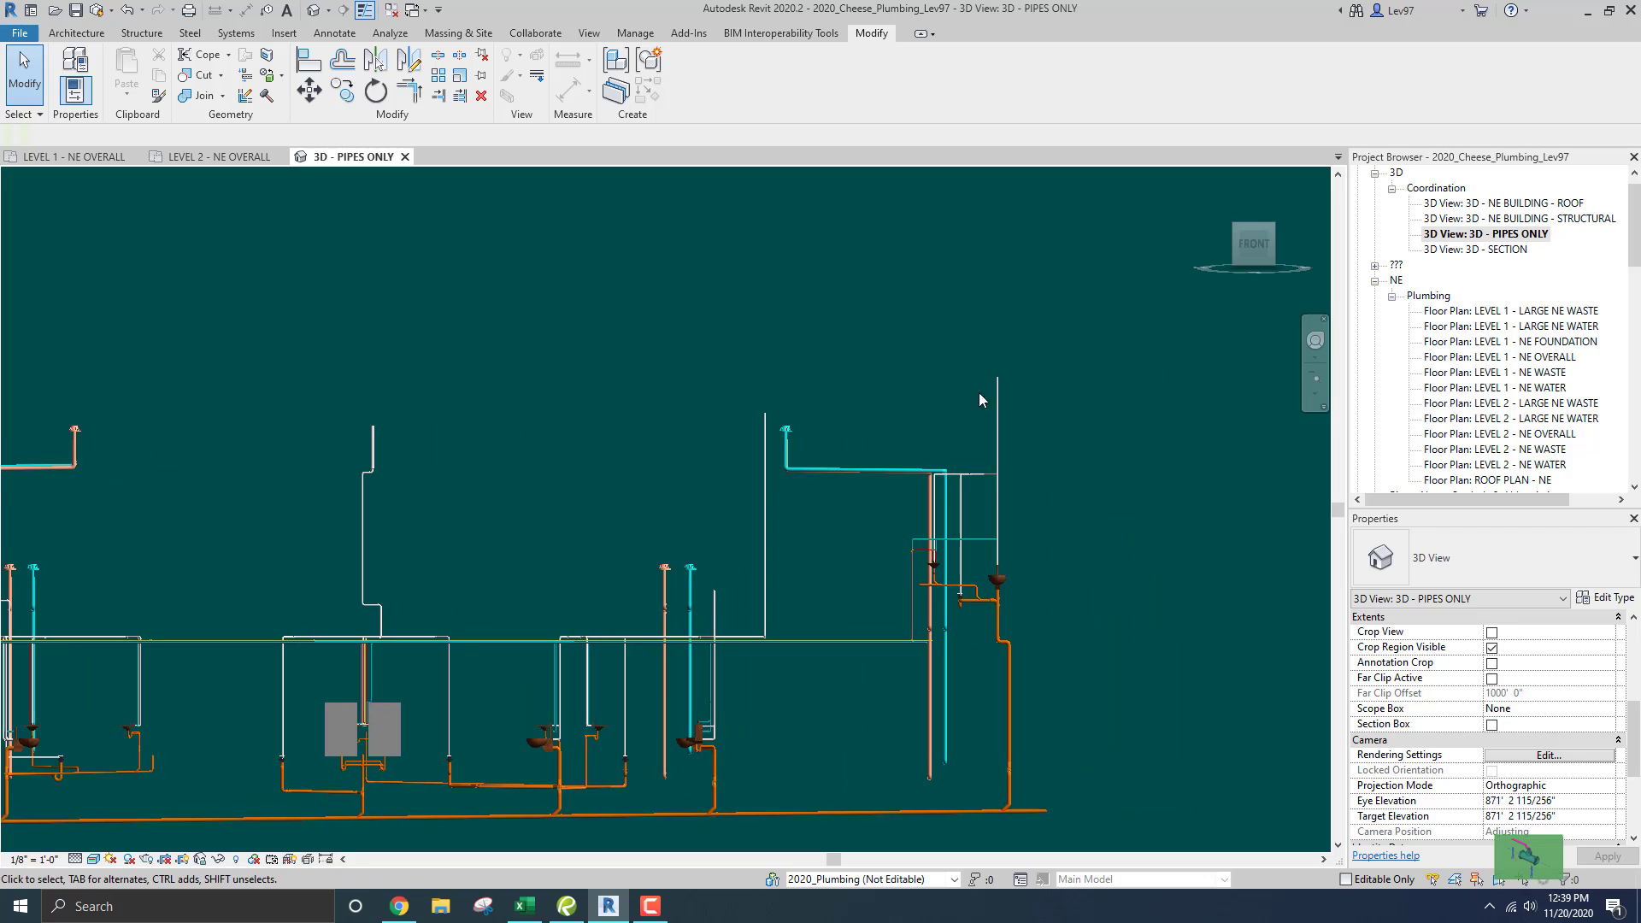
click(1002, 415)
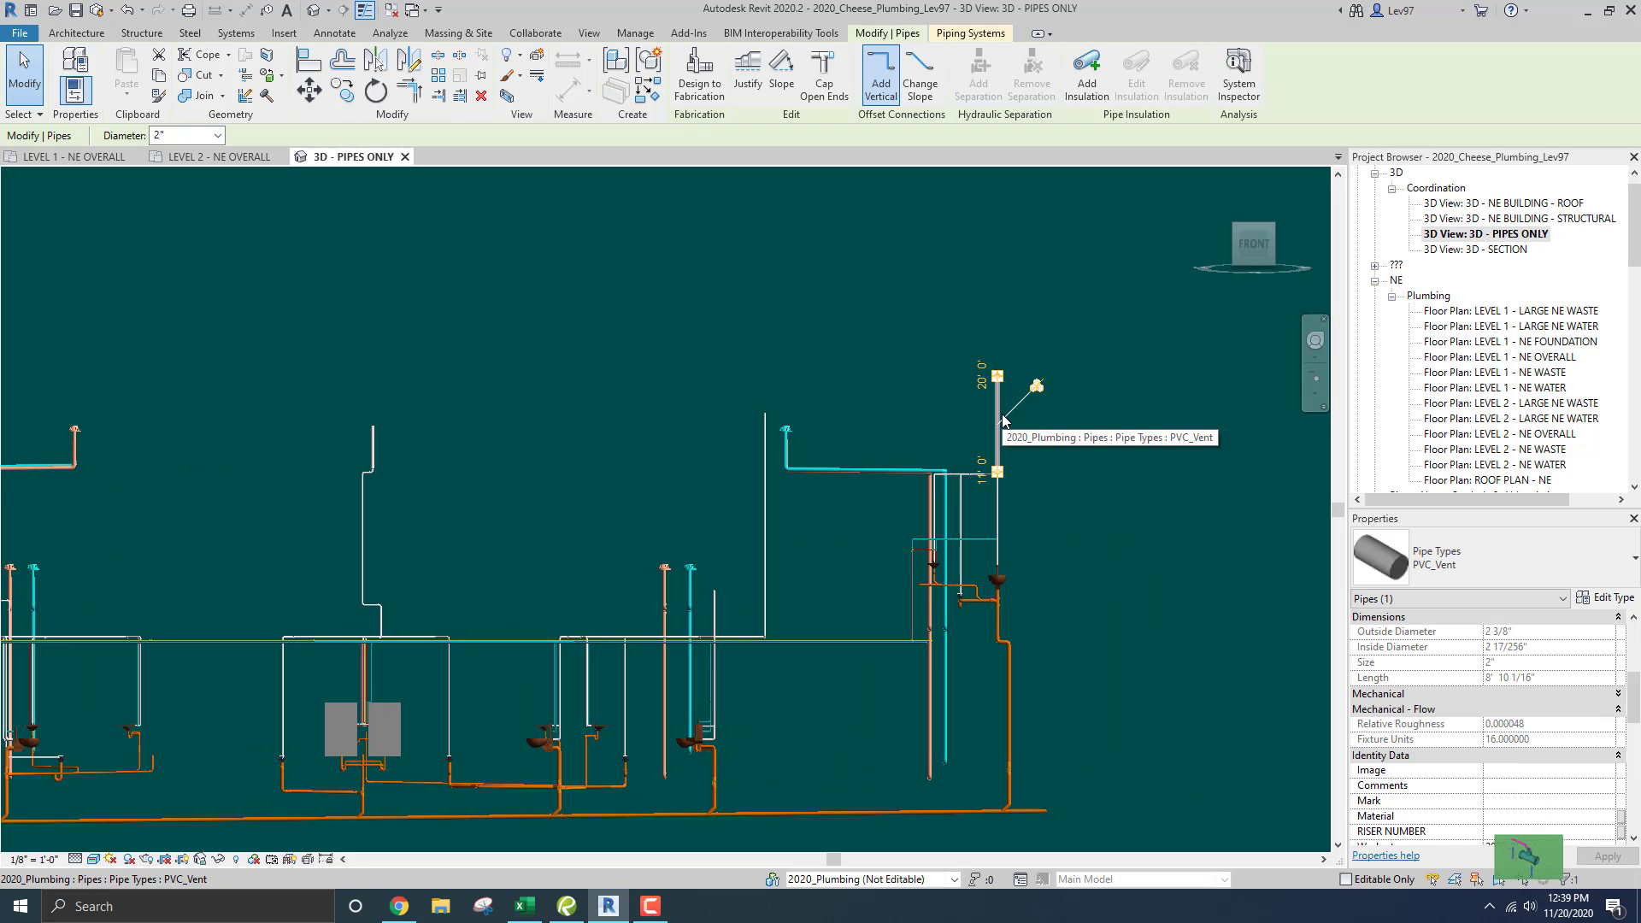
click(931, 364)
- Restore the home orientation and check the fixture units of the short PVC_Sanitary segment at the open end of the building's main sewer
scroll(928, 369, down, 3)
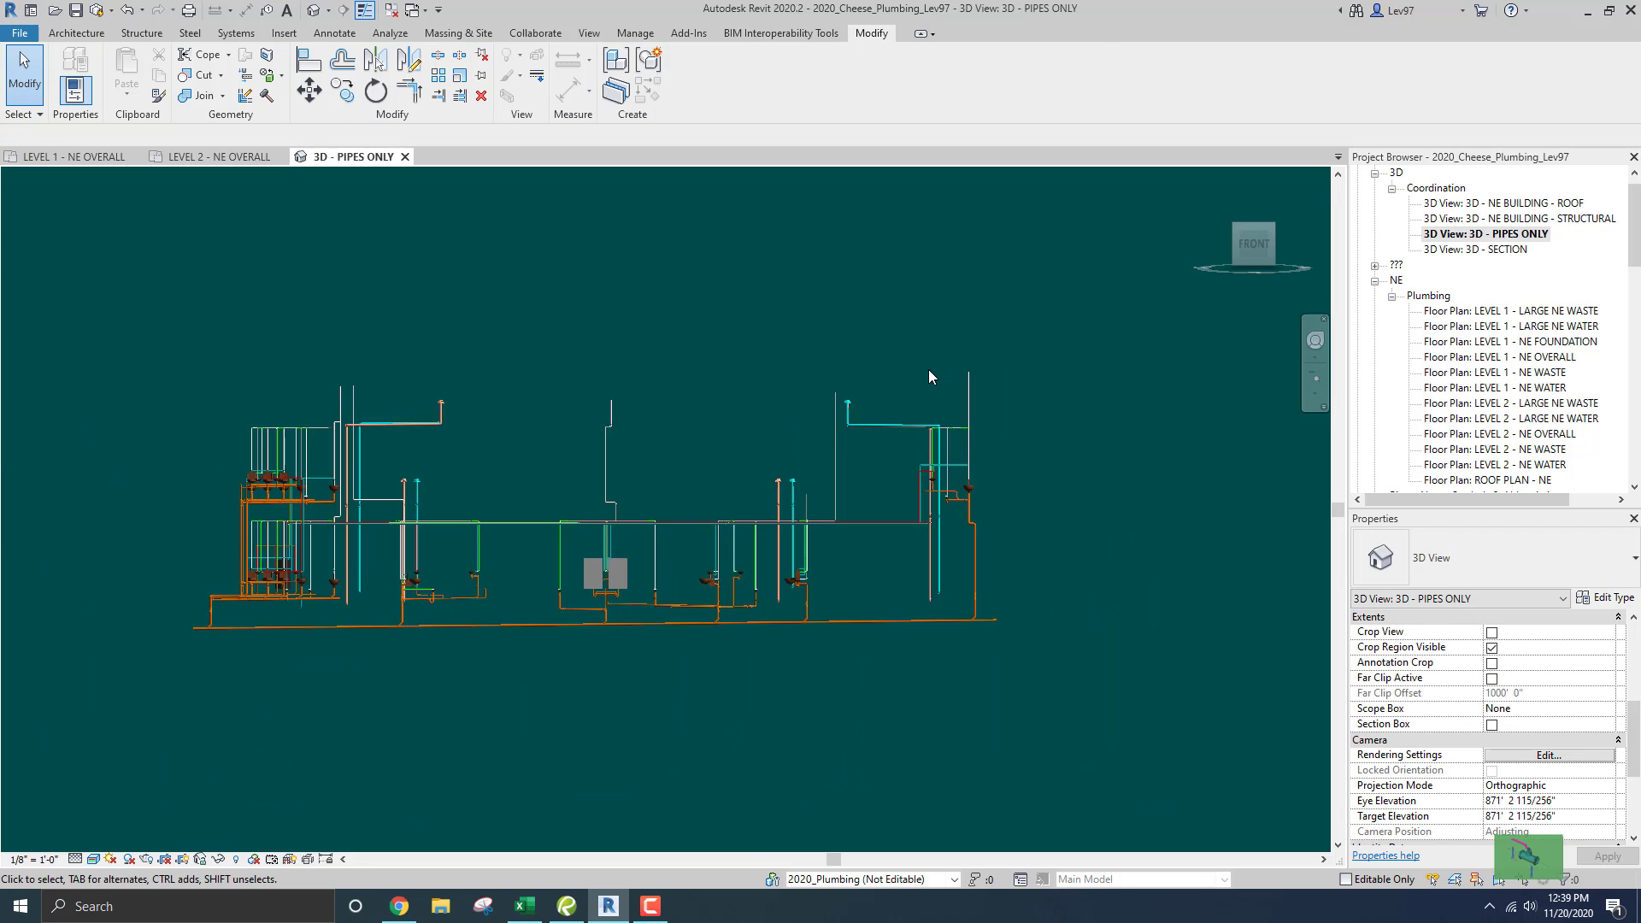
scroll(930, 376, down, 2)
middle_drag(718, 426, 936, 395)
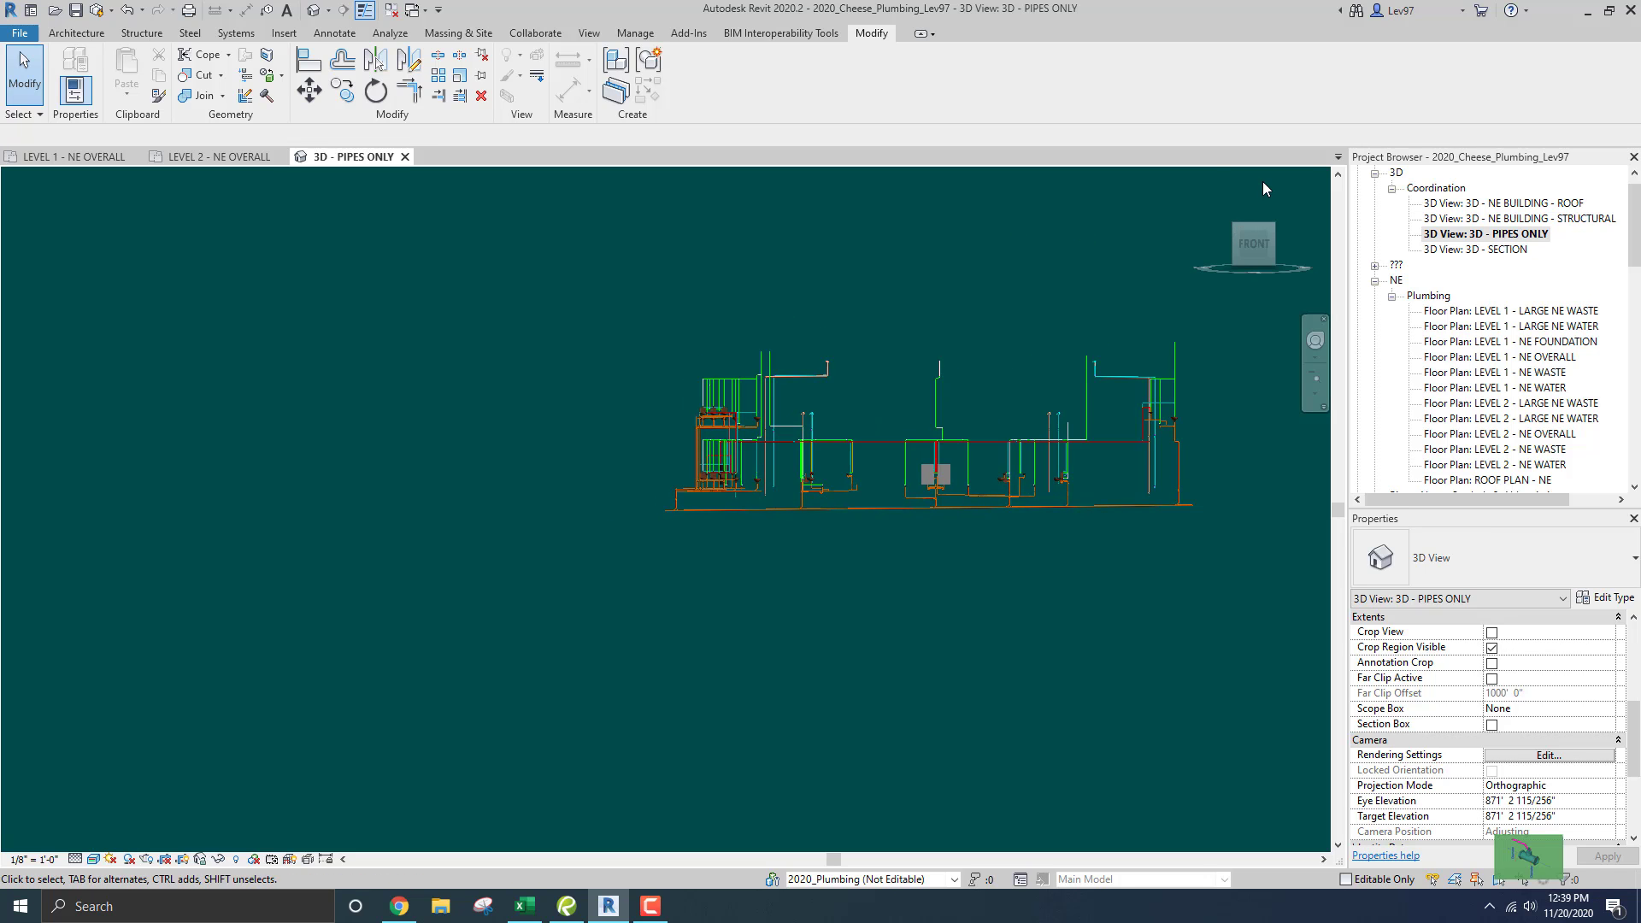
click(1215, 181)
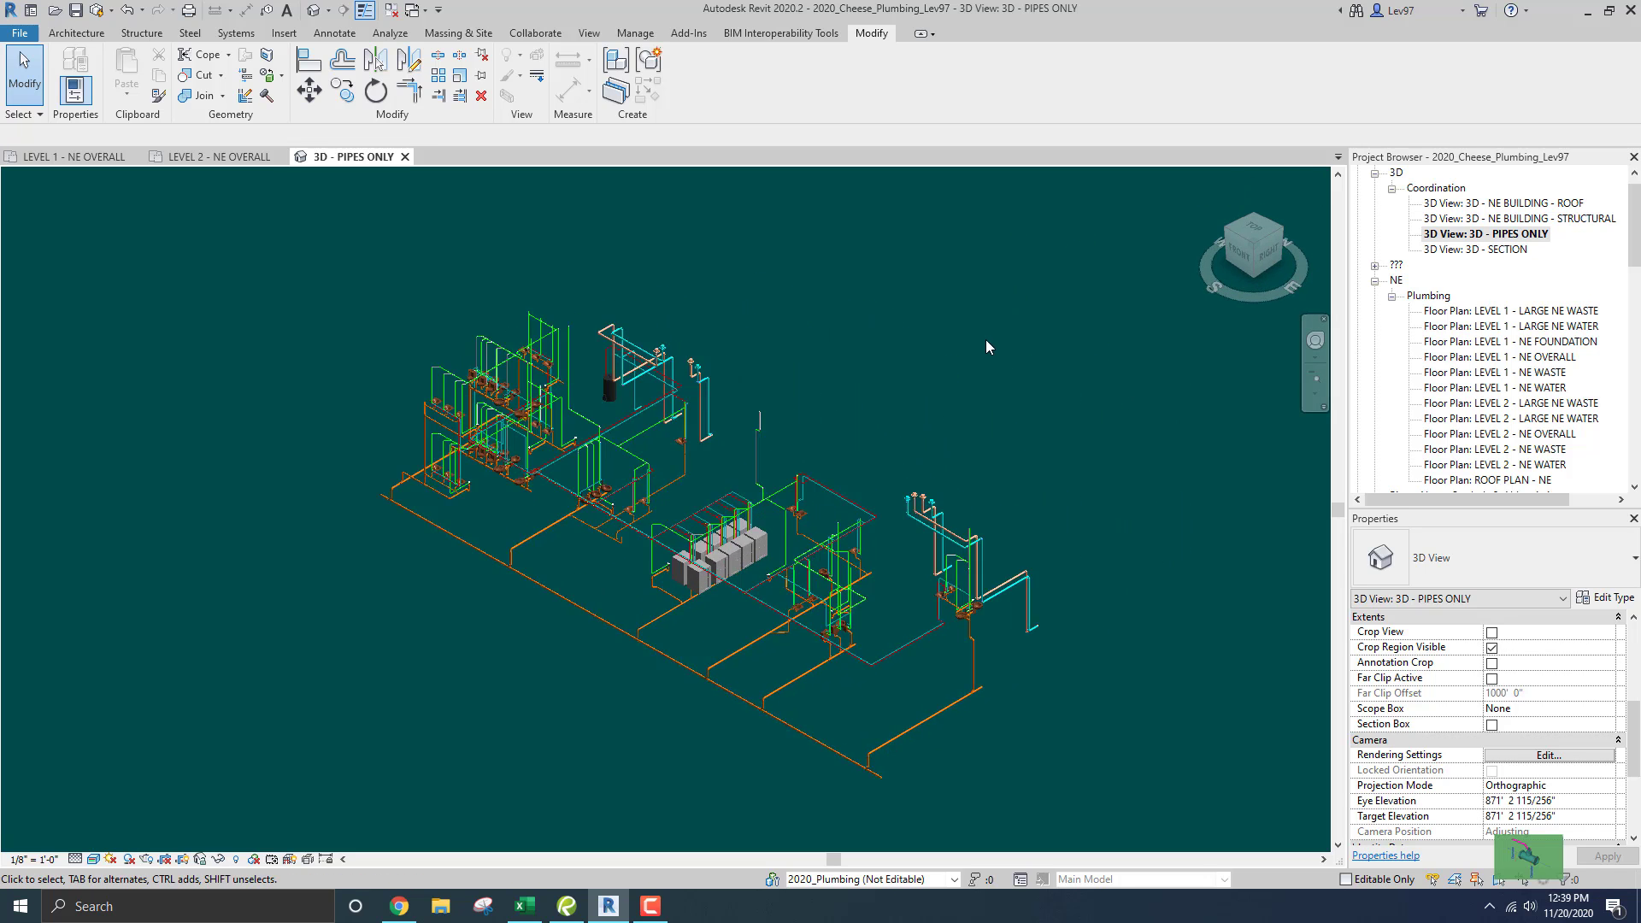
middle_drag(986, 340, 986, 322)
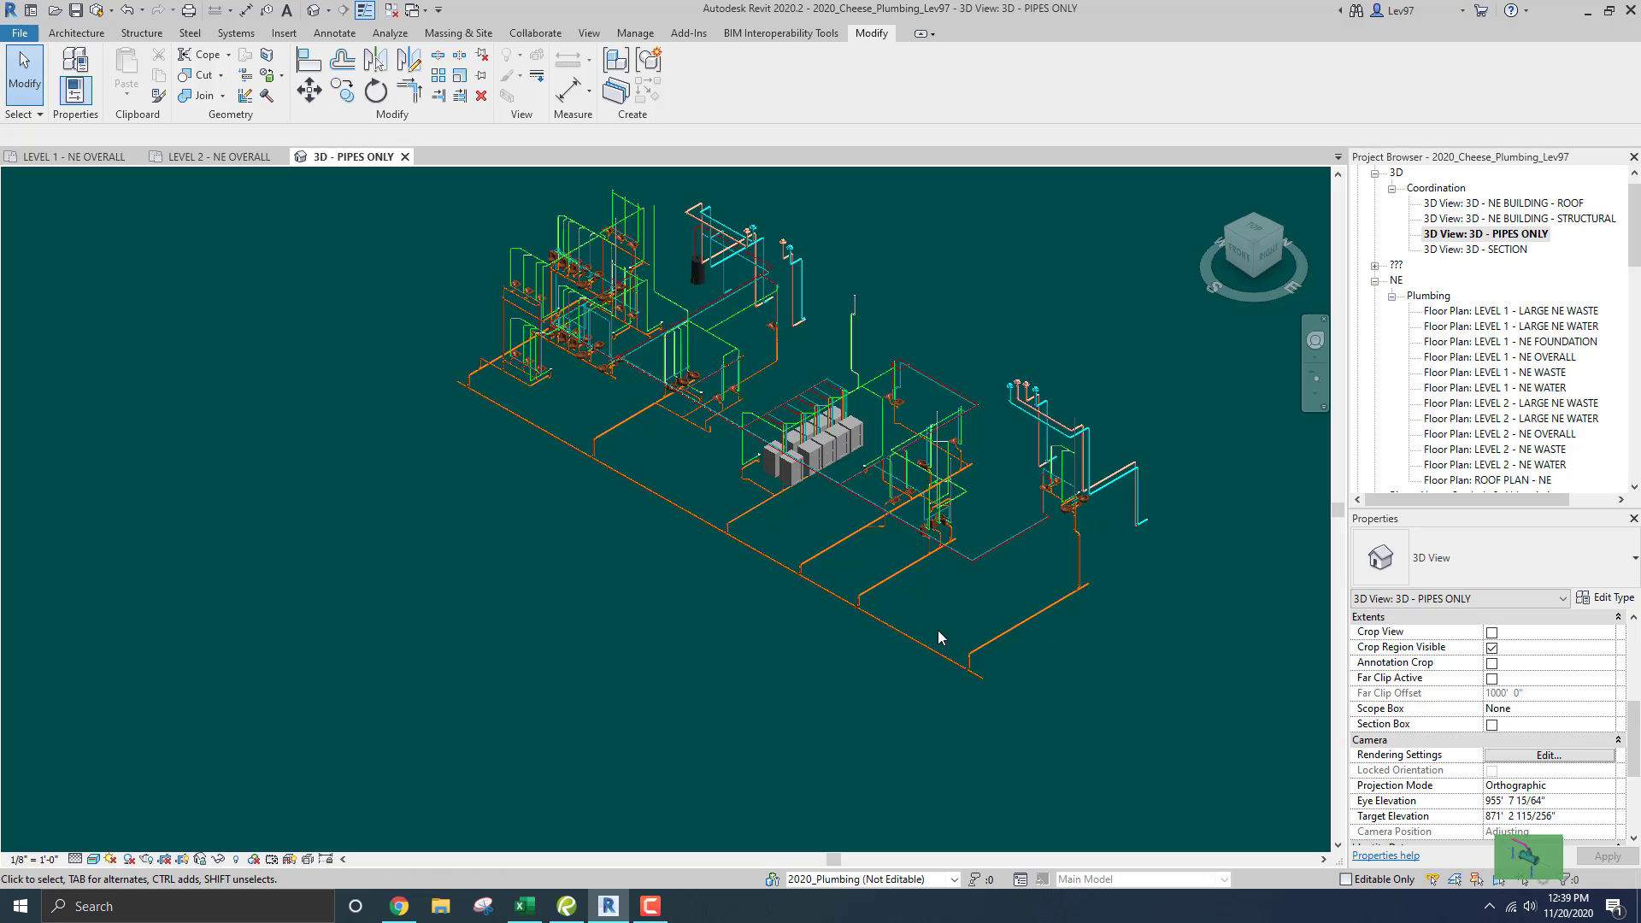
middle_drag(722, 615, 751, 586)
scroll(690, 504, up, 6)
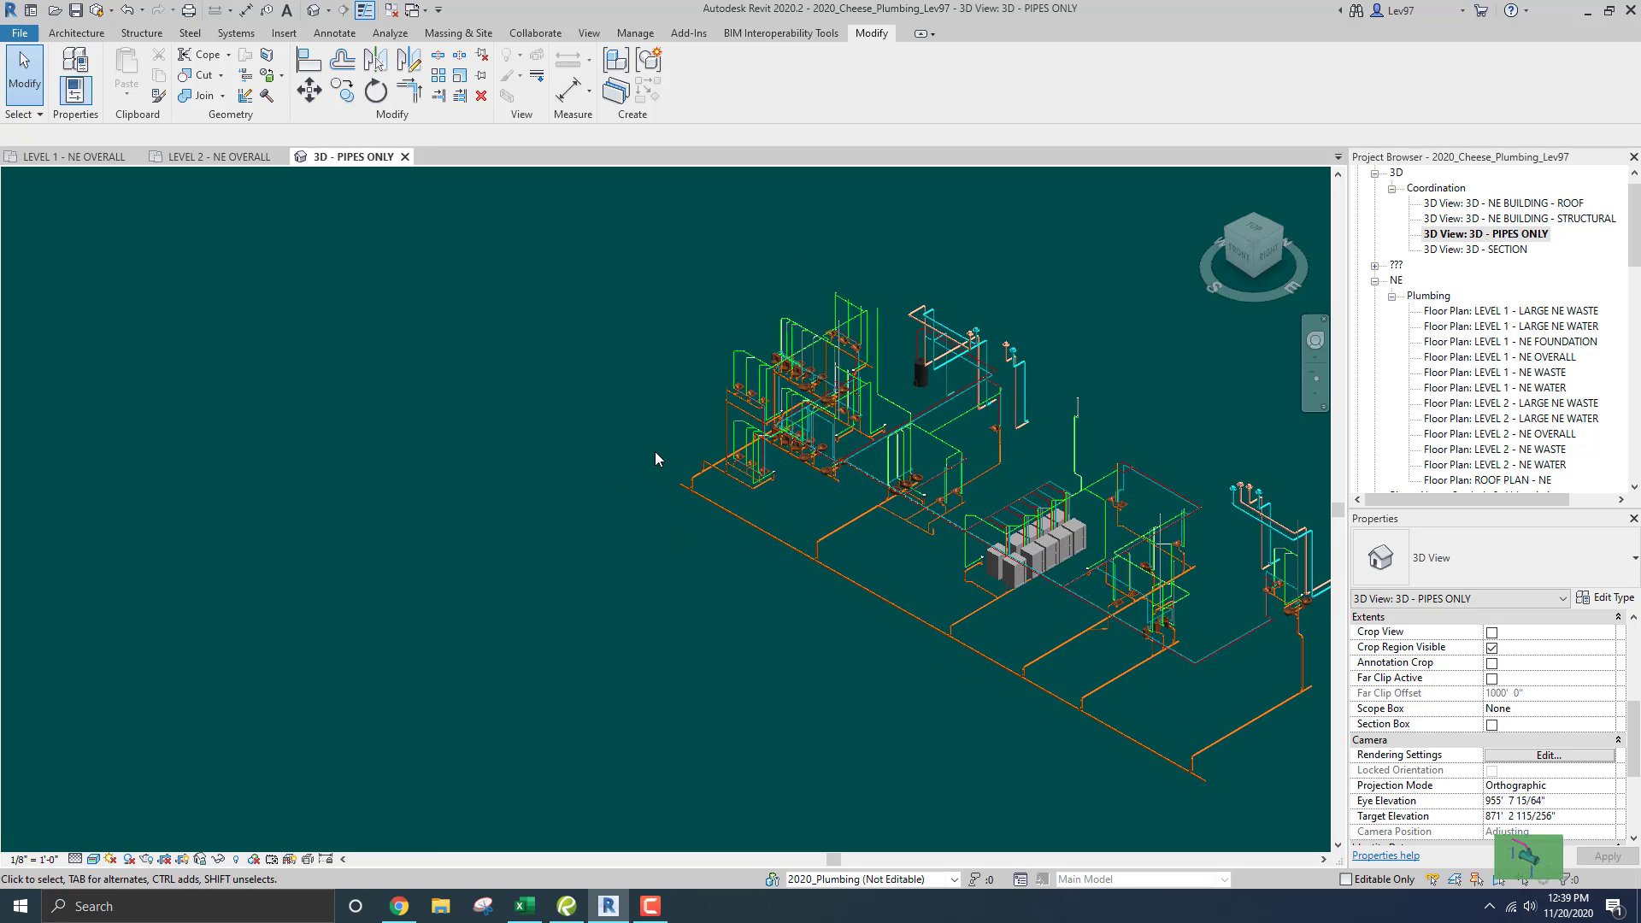
scroll(702, 495, up, 2)
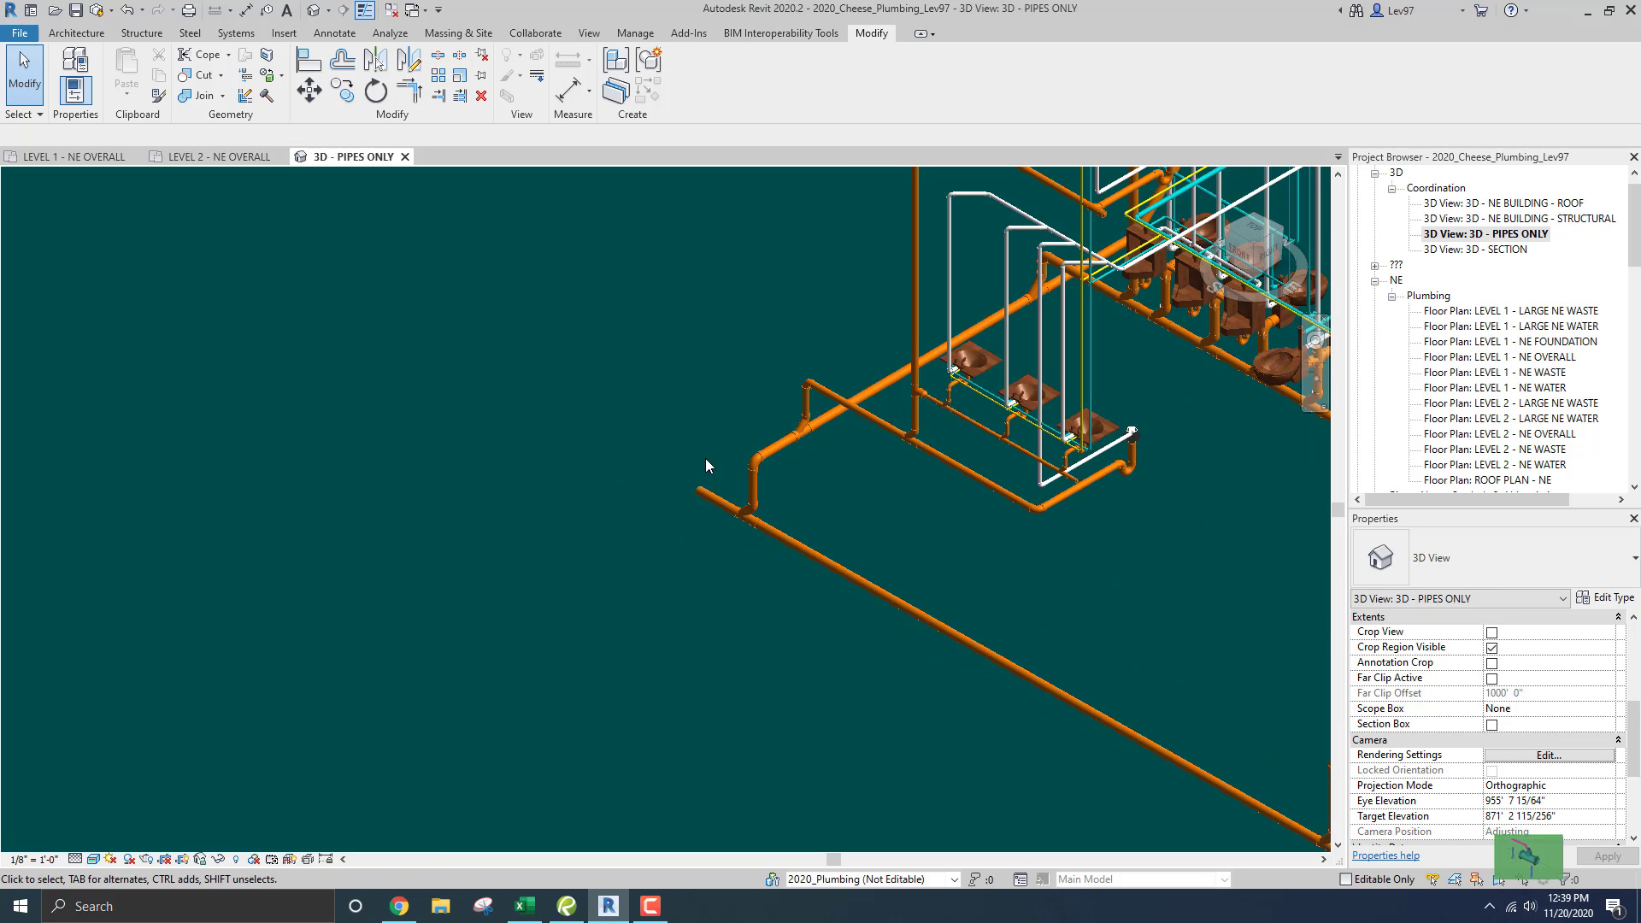
click(706, 504)
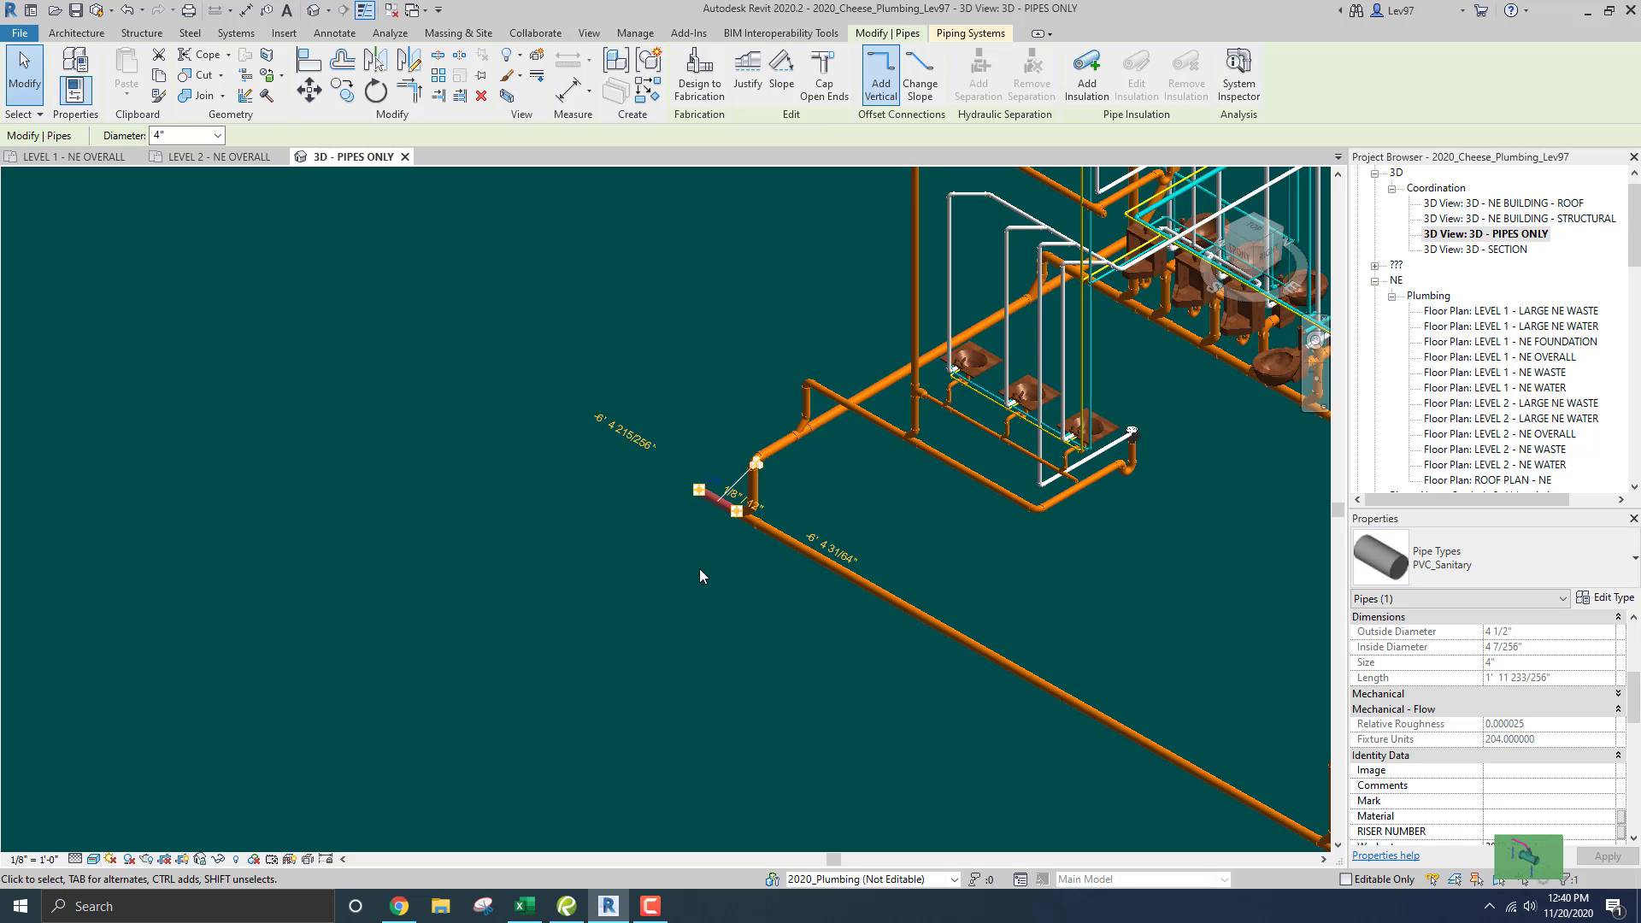
click(910, 540)
- Check the flow properties of the vertical CPVC_CW service riser beside the water heater
scroll(923, 534, down, 3)
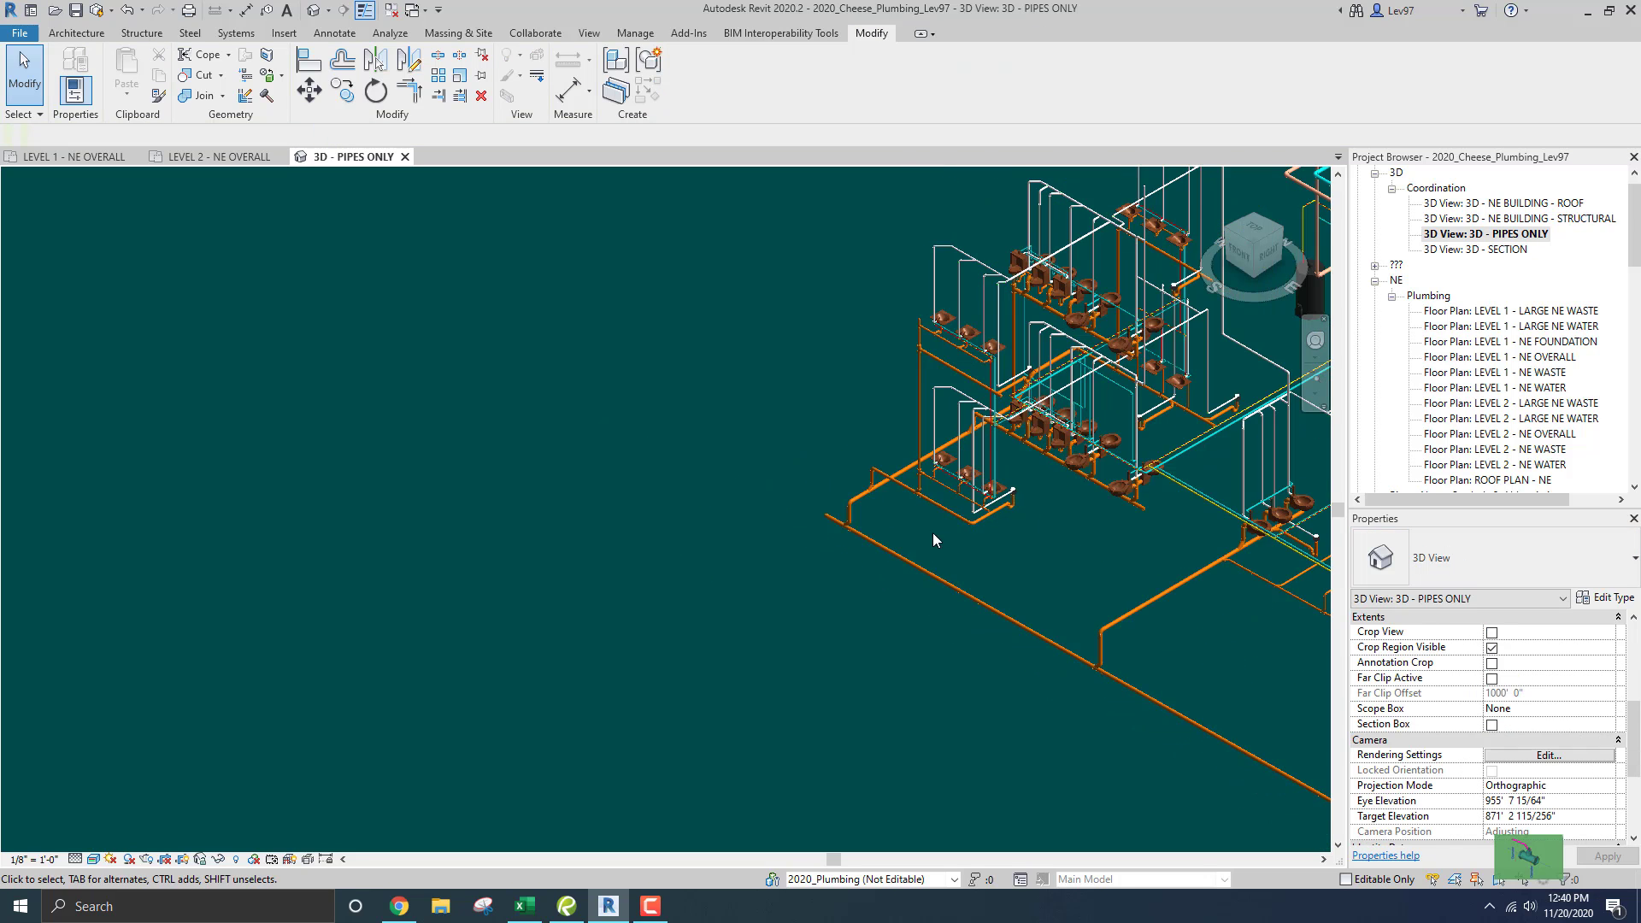
middle_drag(932, 531, 879, 516)
scroll(878, 517, up, 6)
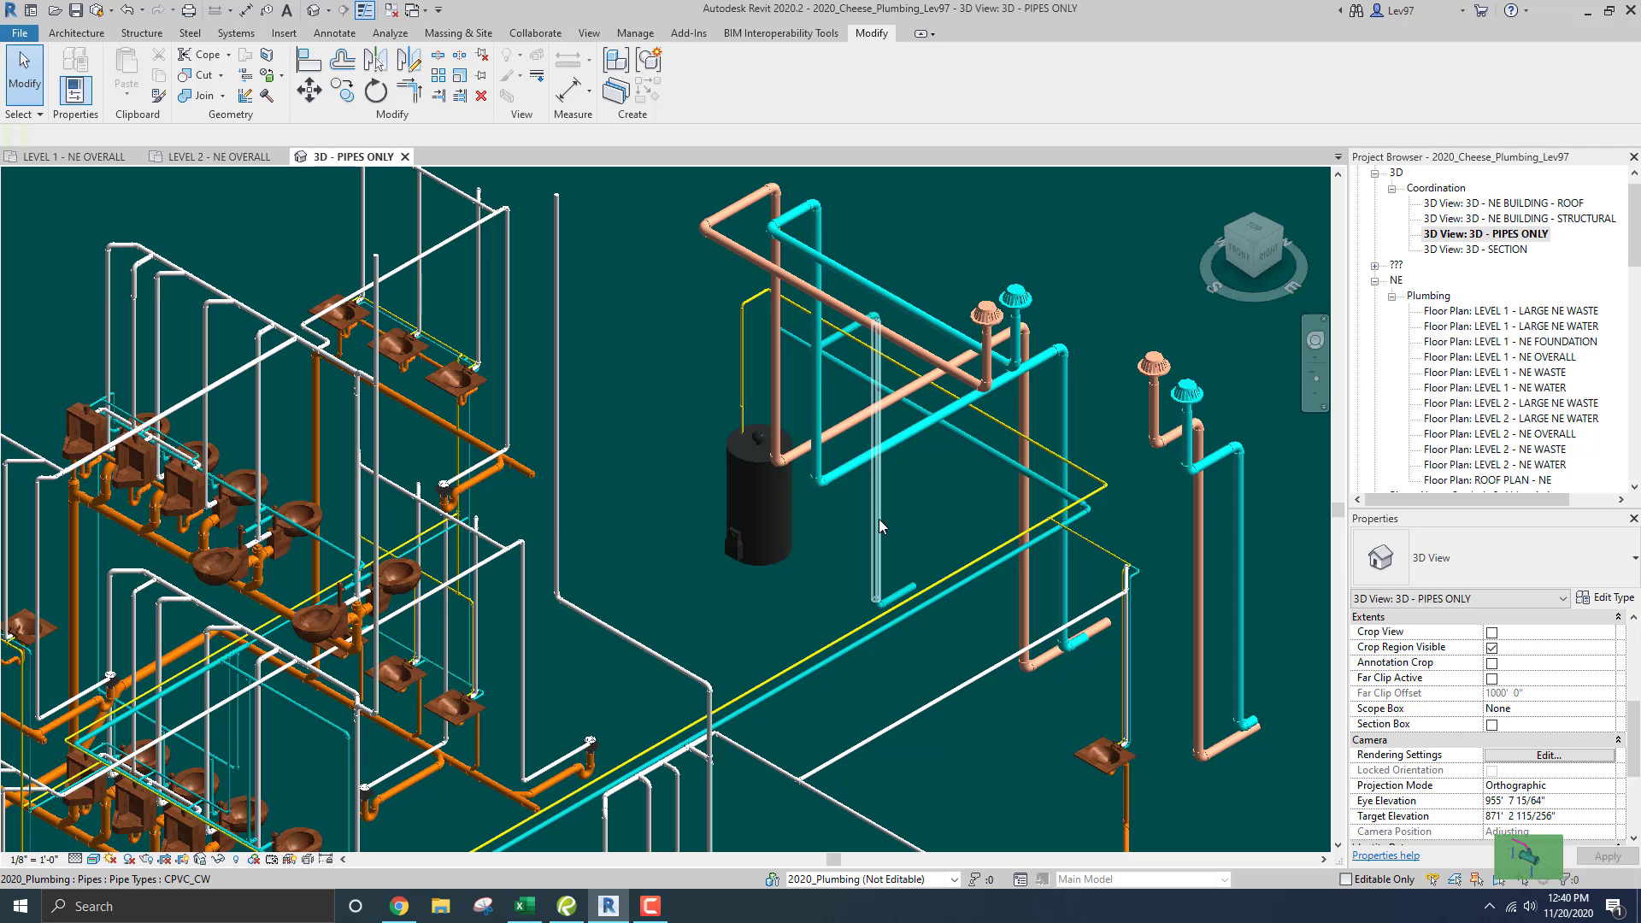
click(878, 520)
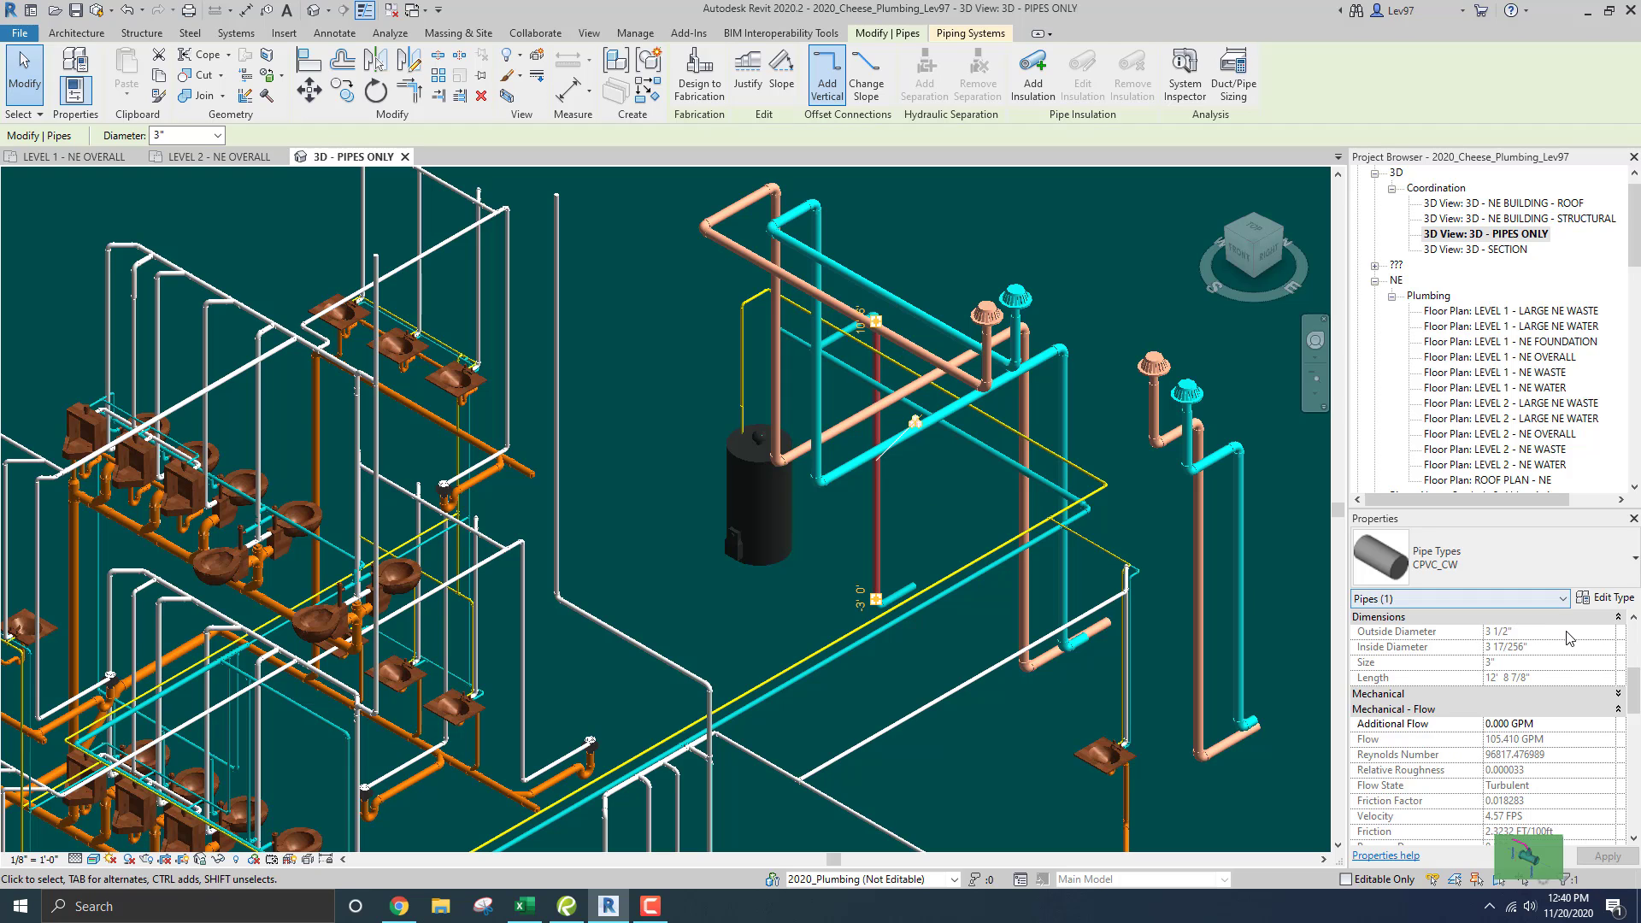
- Check the pressure drop and fixture units of the selected vertical CPVC_CW riser and clear the selection
scroll(1519, 654, down, 3)
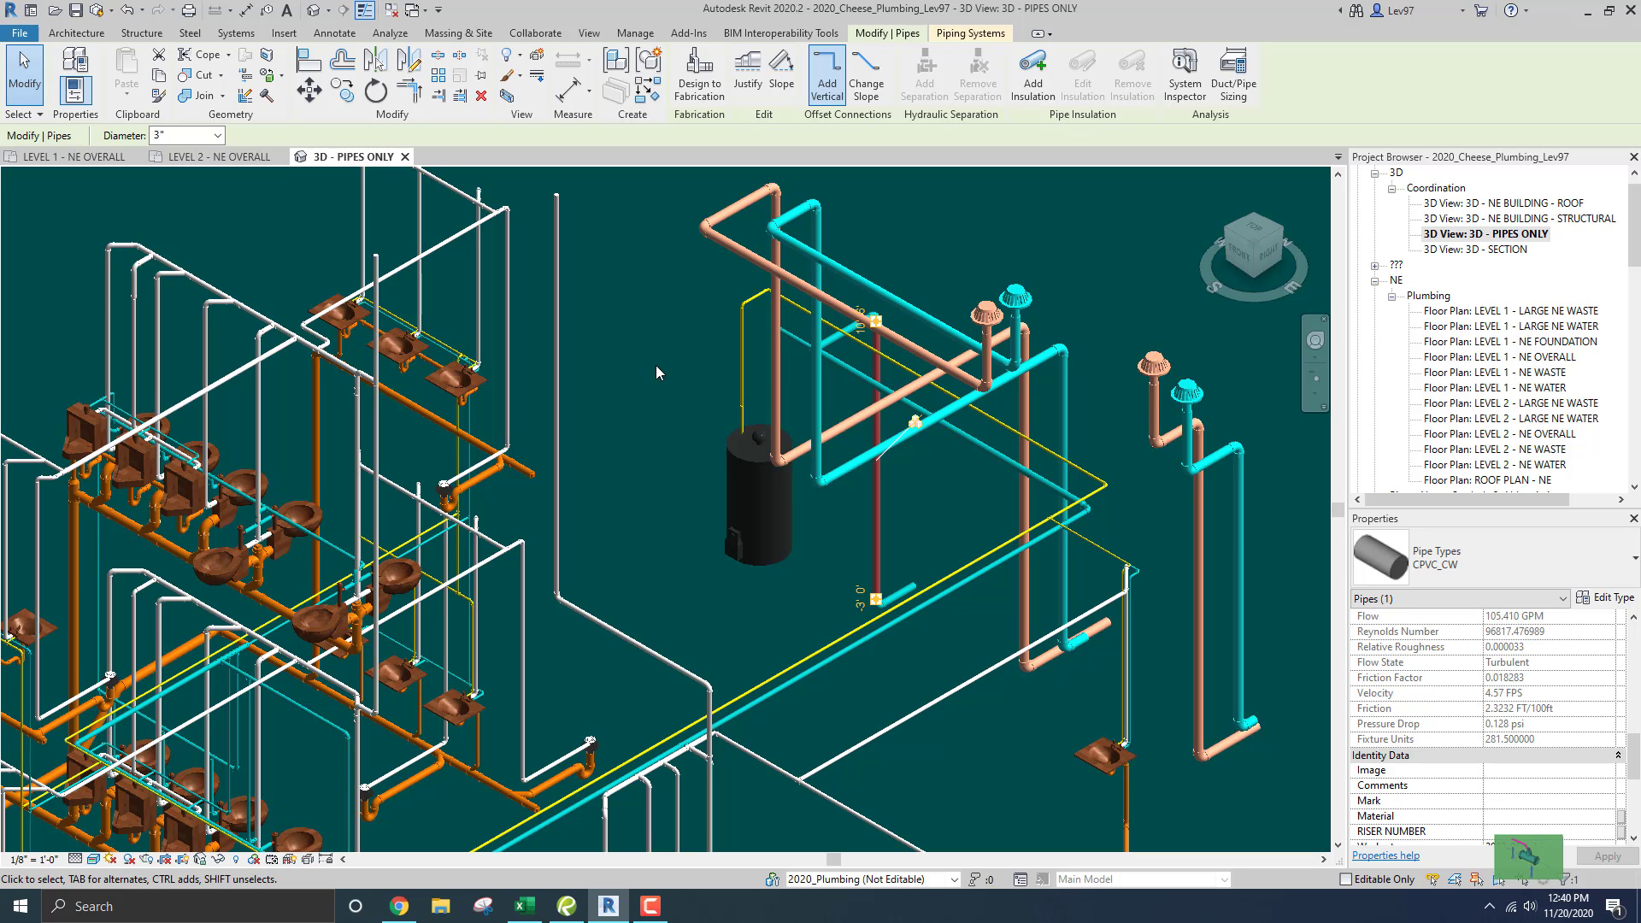
click(718, 381)
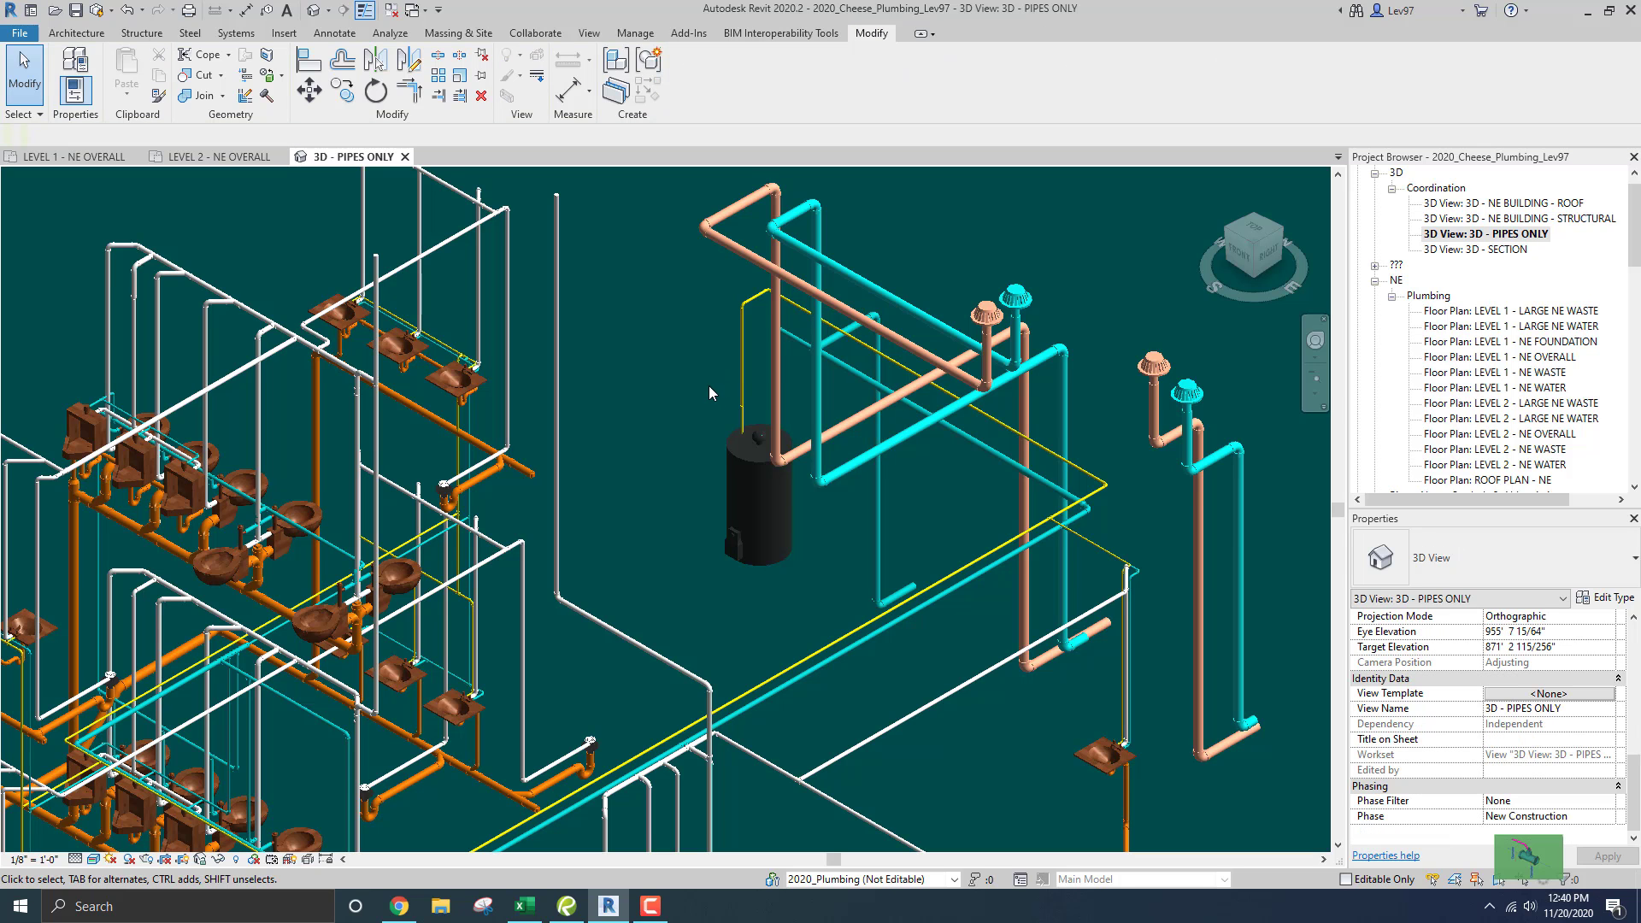
- Check the flow and fixture units of the vertical CPVC_HW pipe directly above the water heater
shift+middle_drag(710, 386, 647, 368)
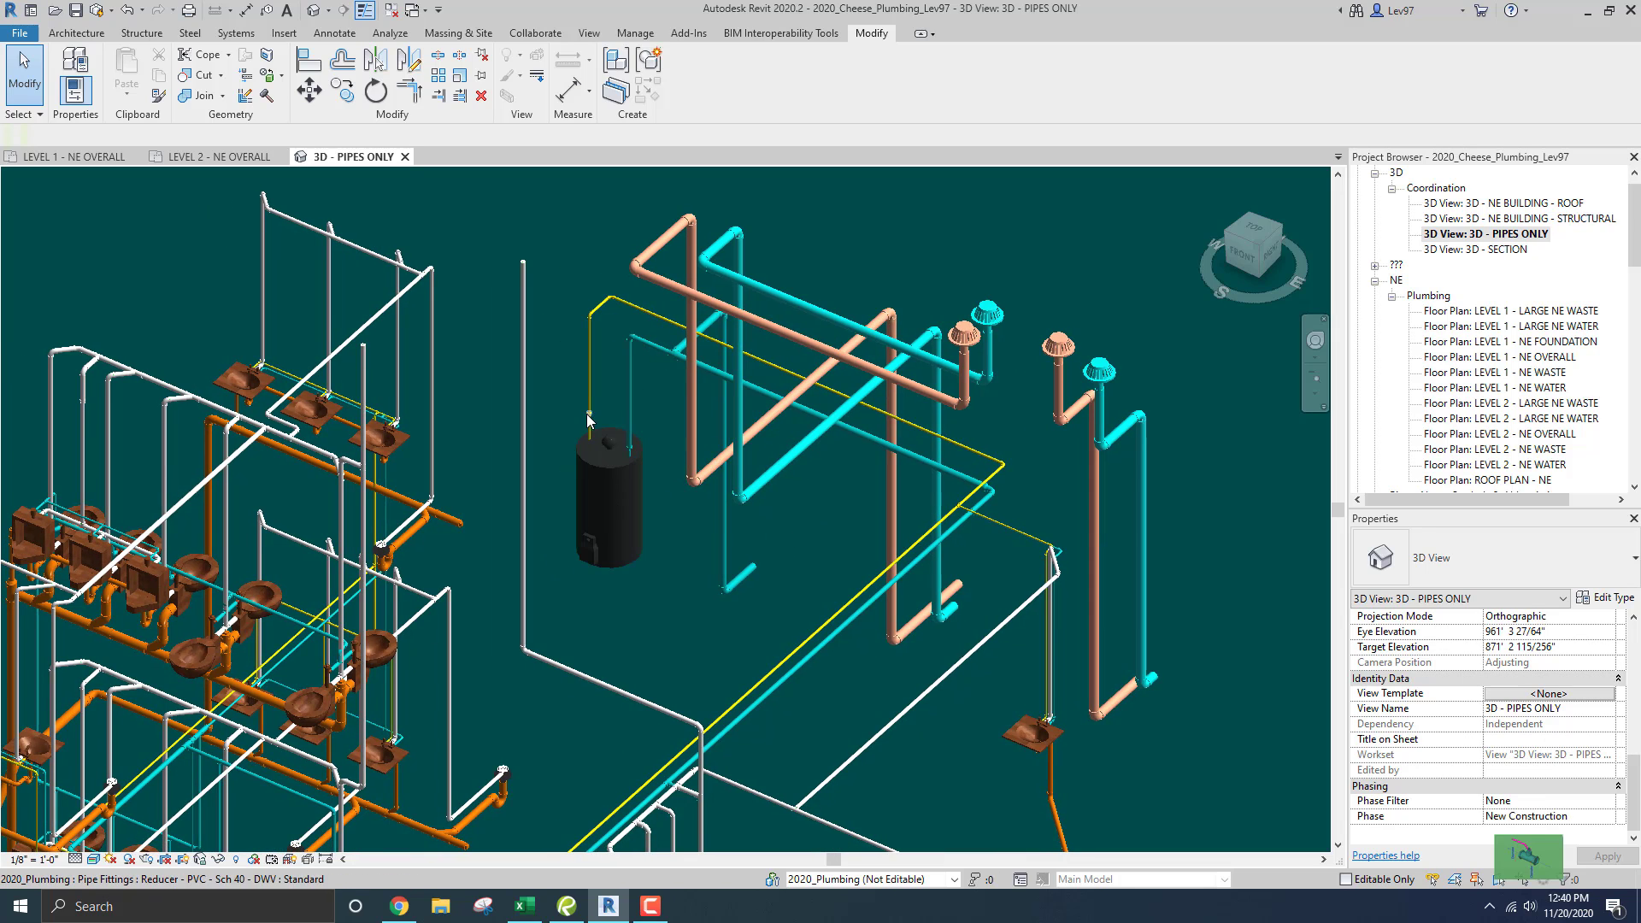
scroll(581, 375, up, 3)
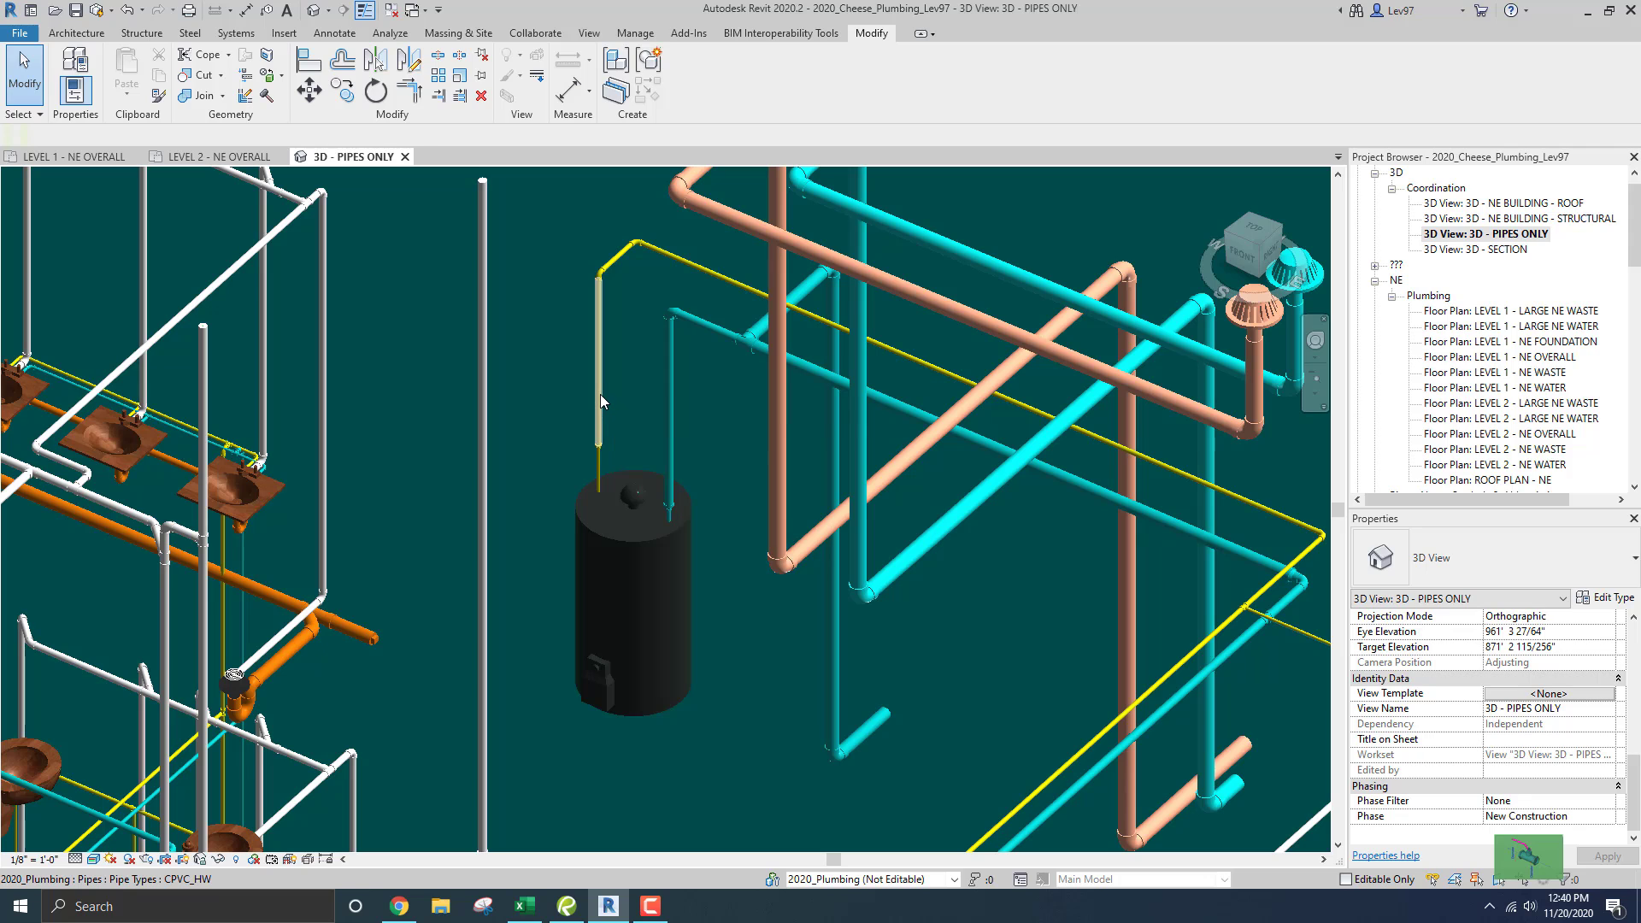
click(602, 398)
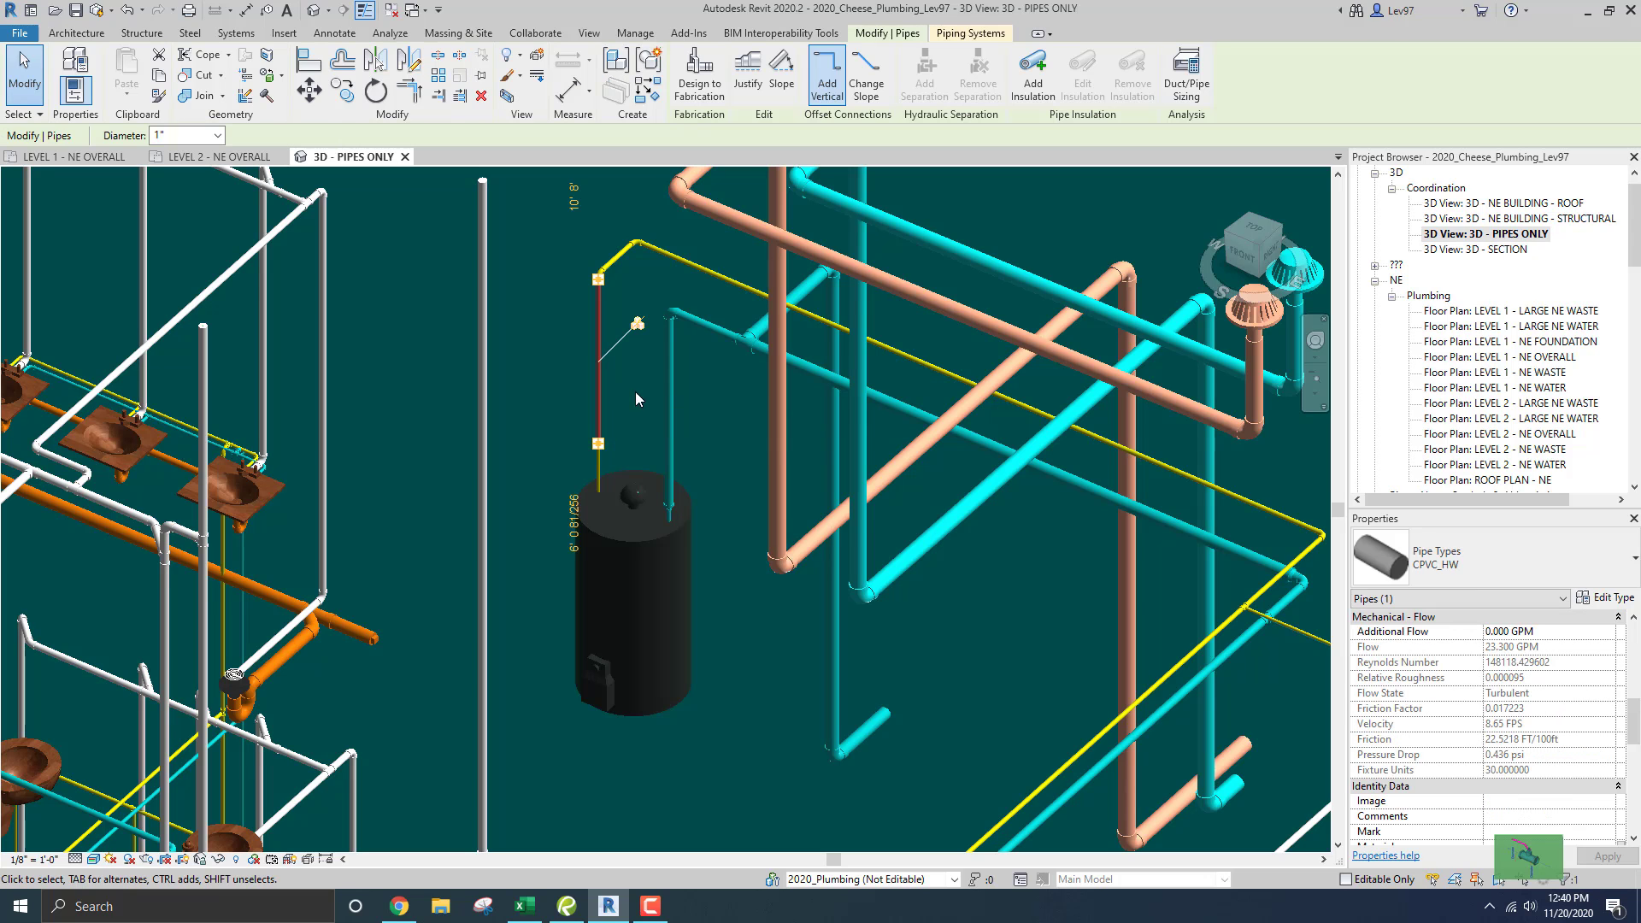
click(711, 408)
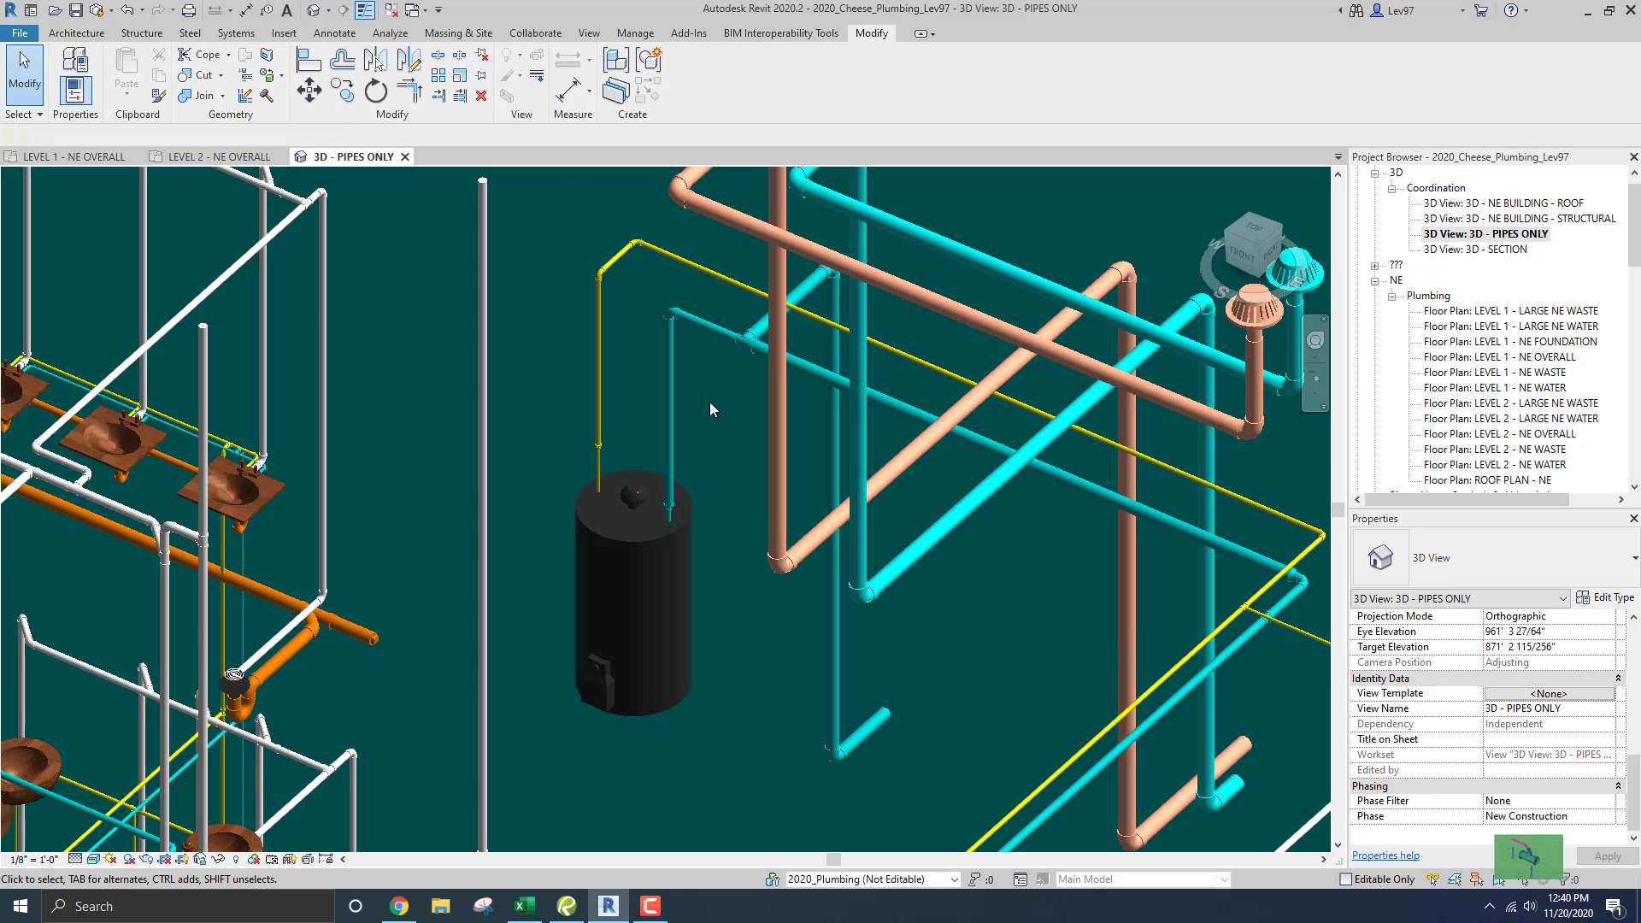
- Examine the water heater connections, roof drain piping and the overall layout of the building's piping in the 3D view
scroll(710, 402, down, 5)
middle_drag(709, 401, 730, 402)
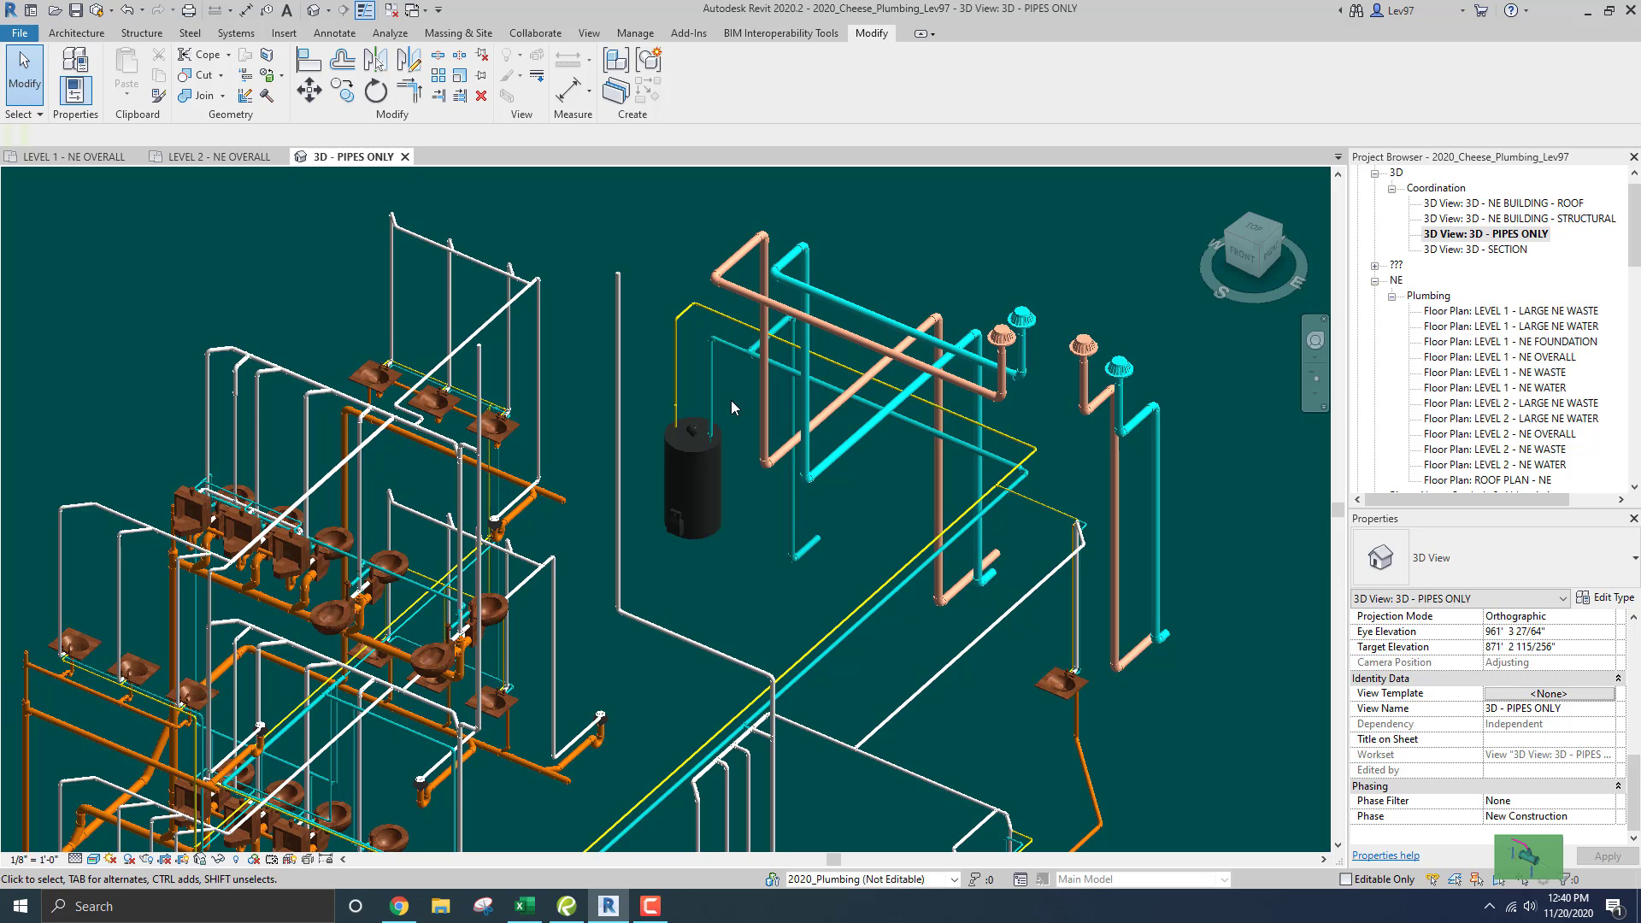
middle_drag(732, 402, 744, 392)
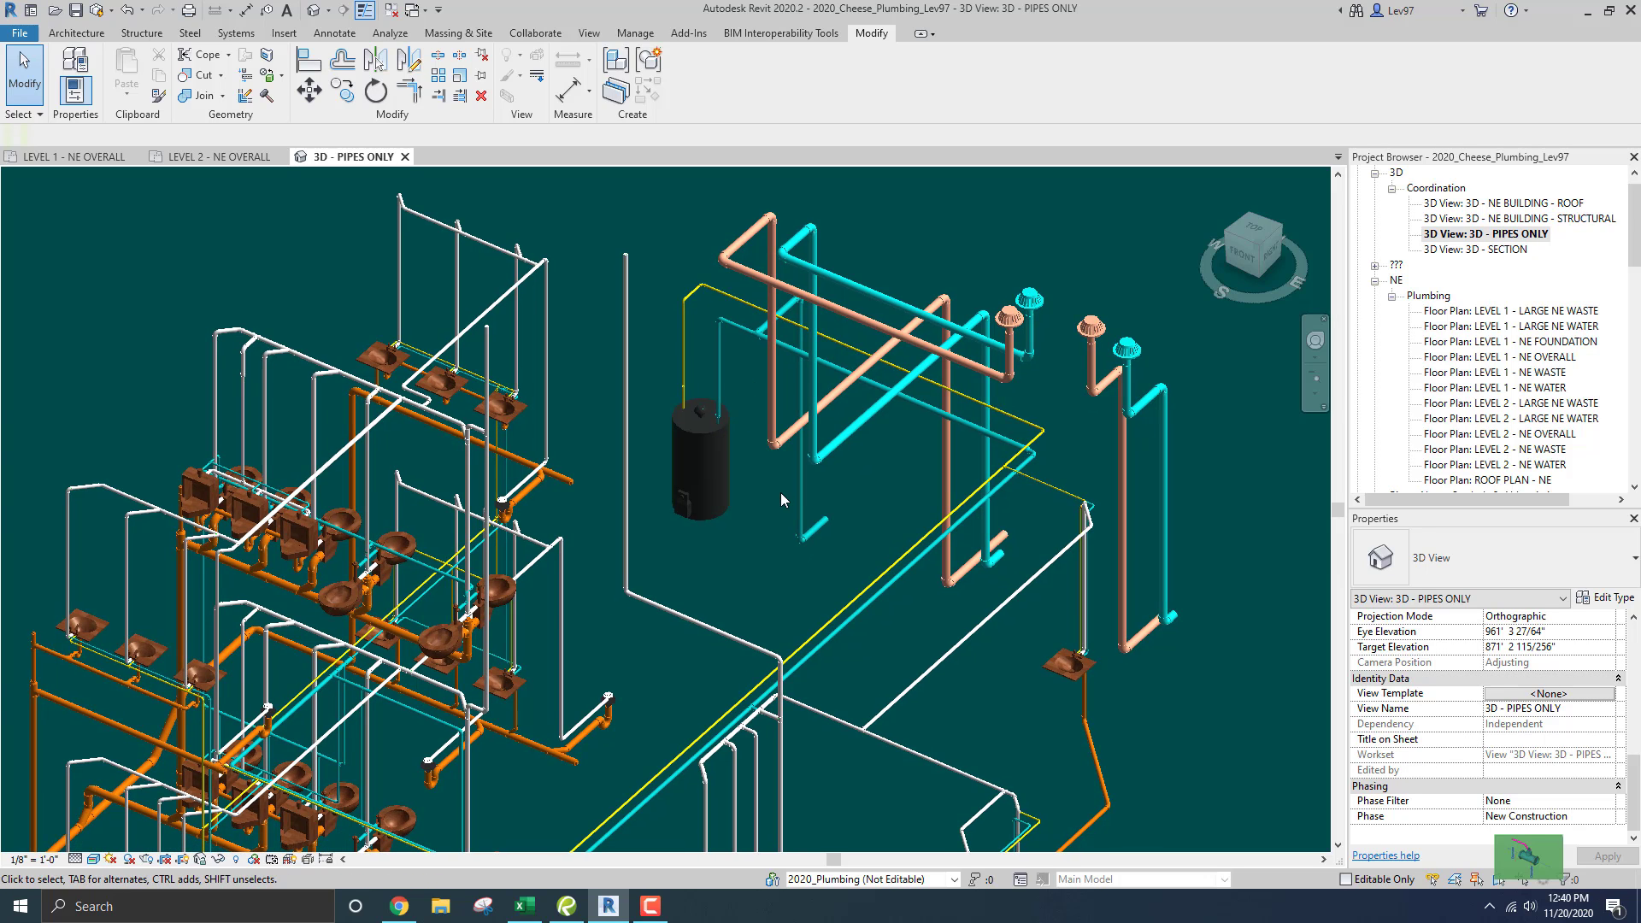
middle_drag(874, 487, 905, 518)
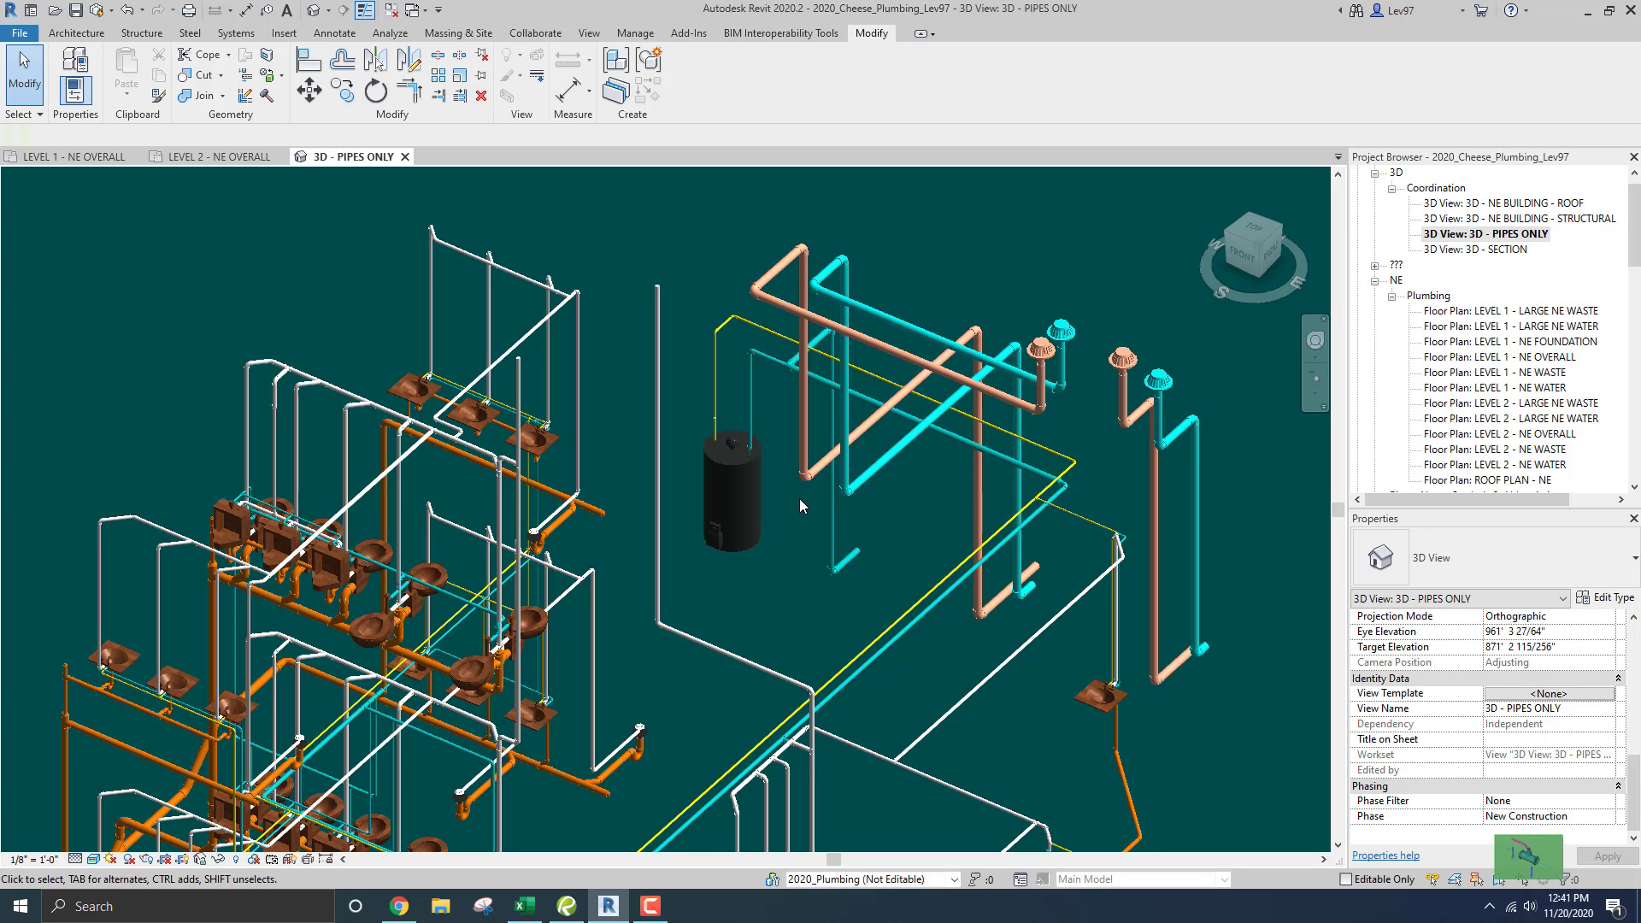
scroll(772, 399, up, 2)
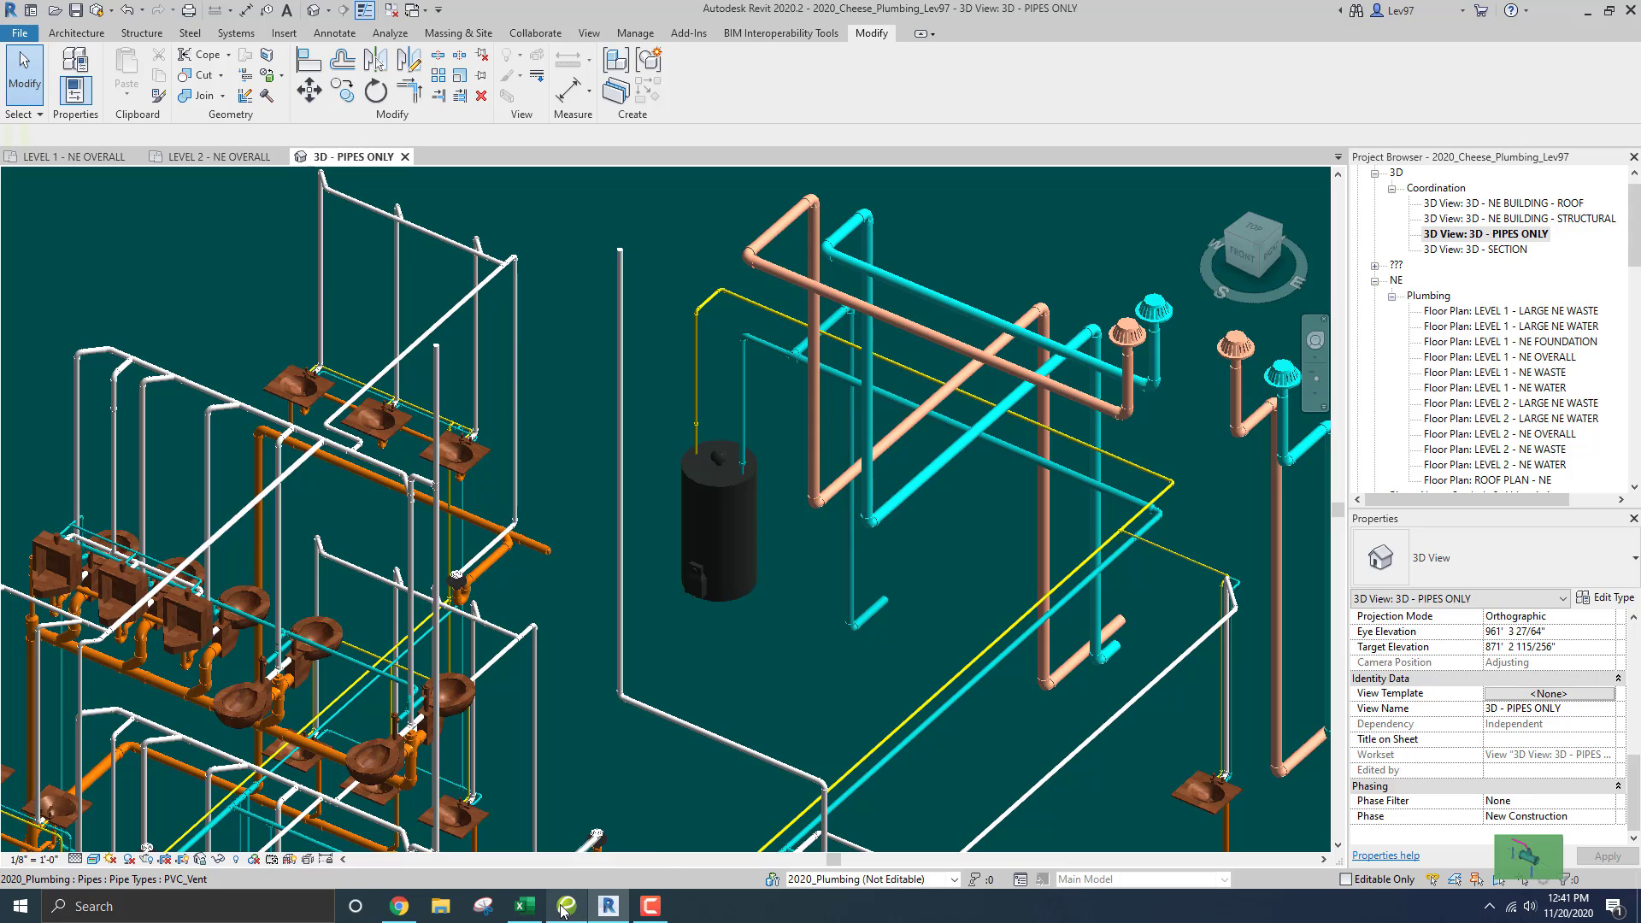
mouse_move(561, 906)
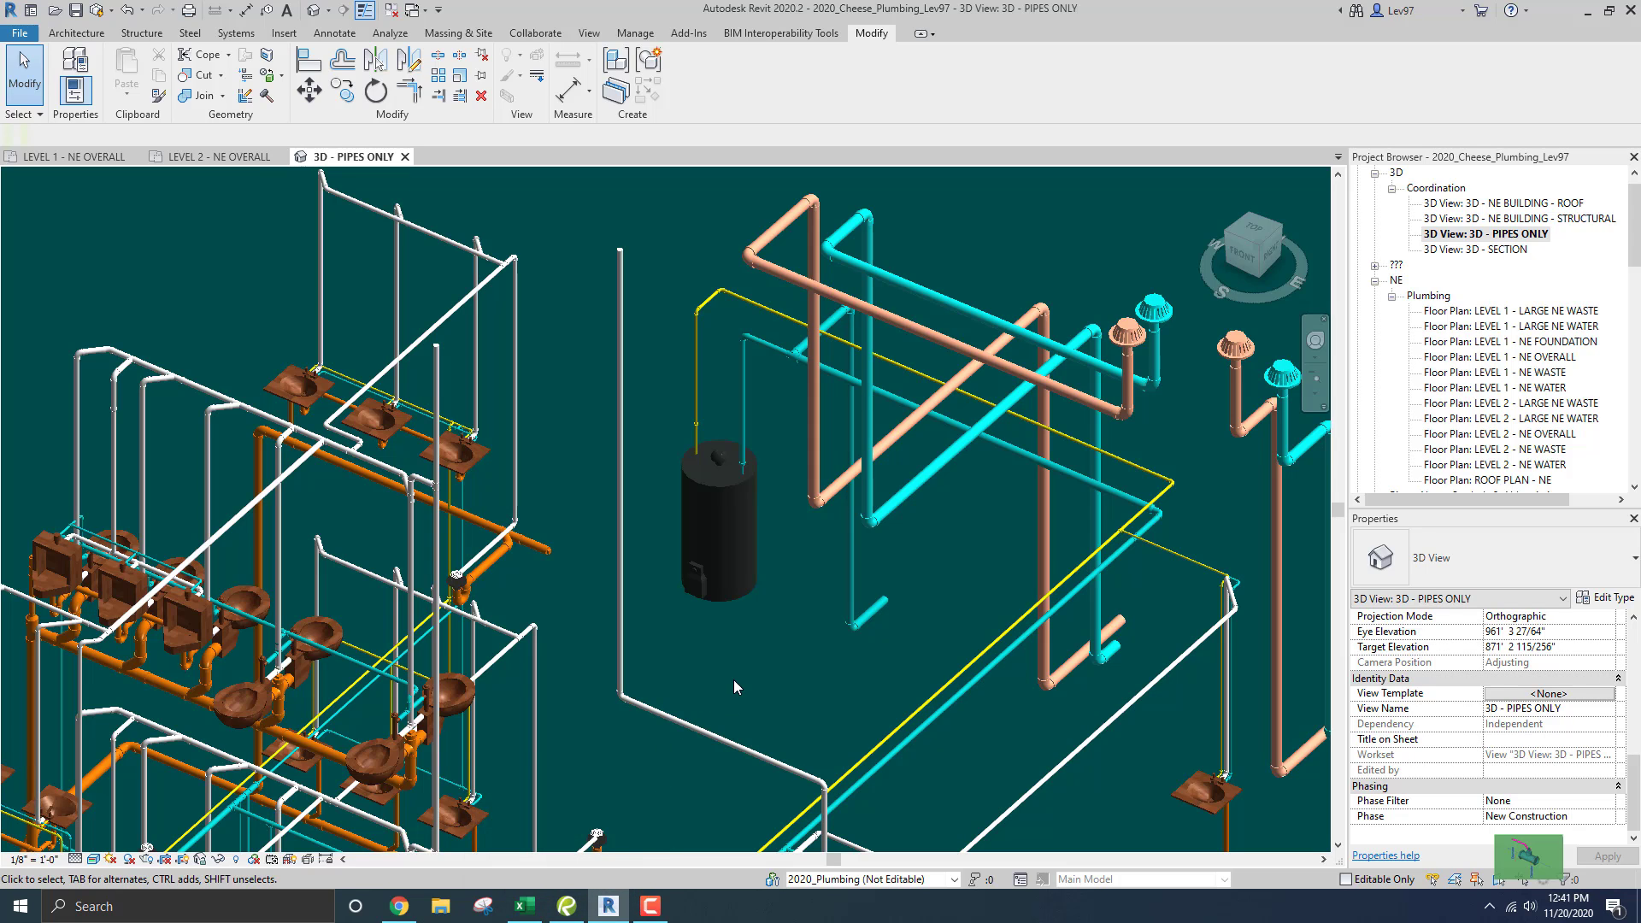
scroll(760, 617, down, 3)
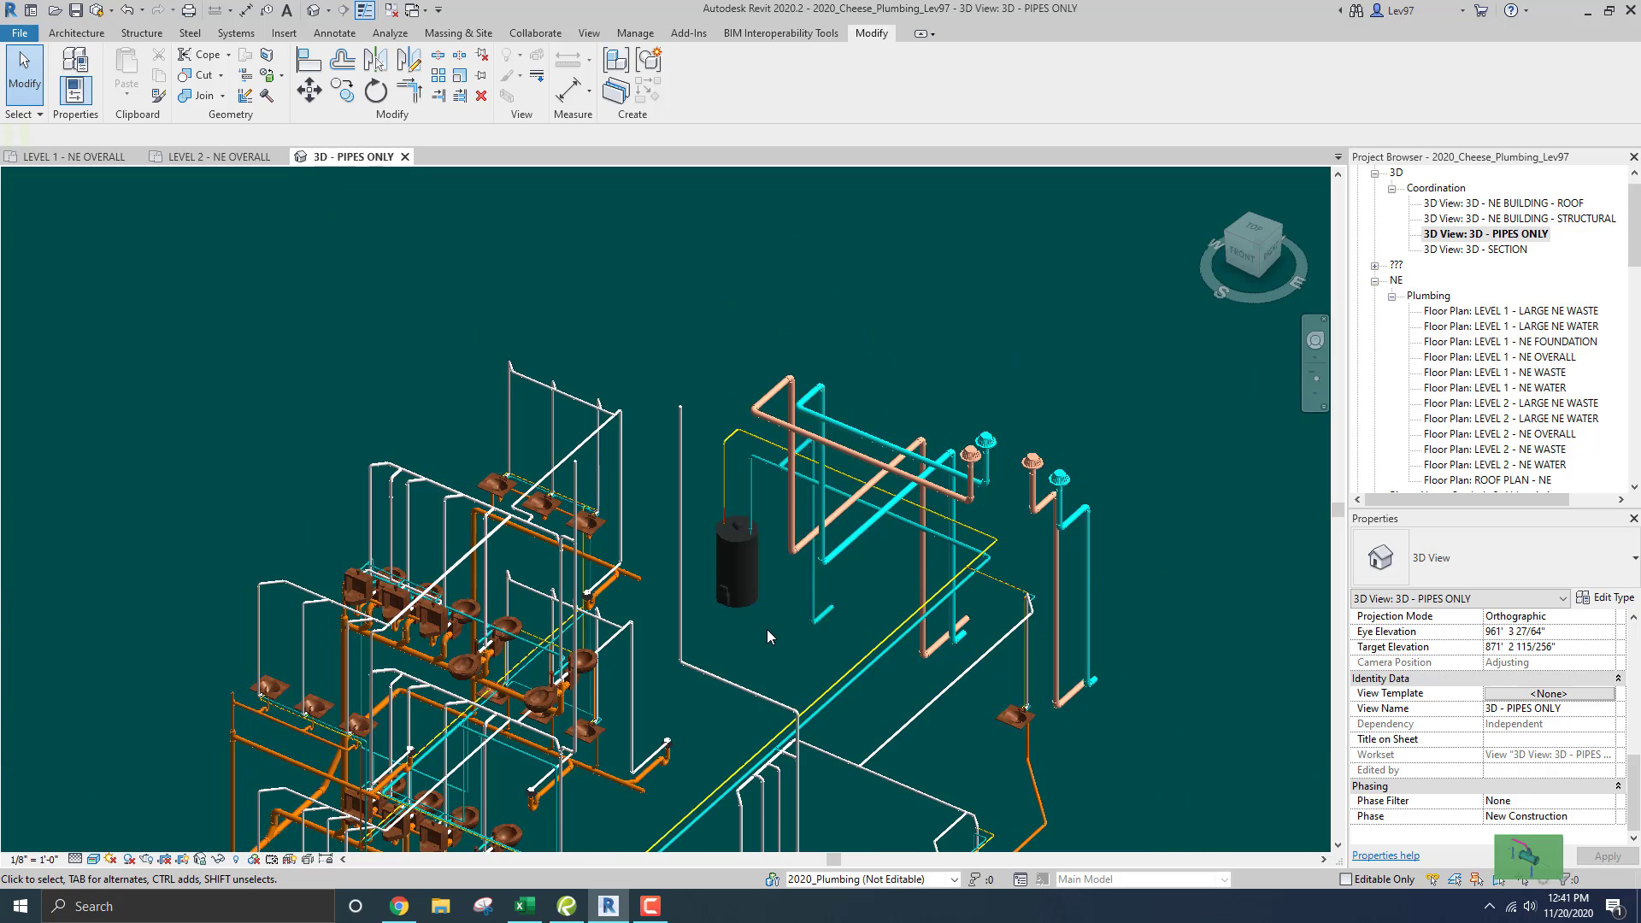
middle_drag(767, 629, 858, 460)
scroll(858, 462, down, 3)
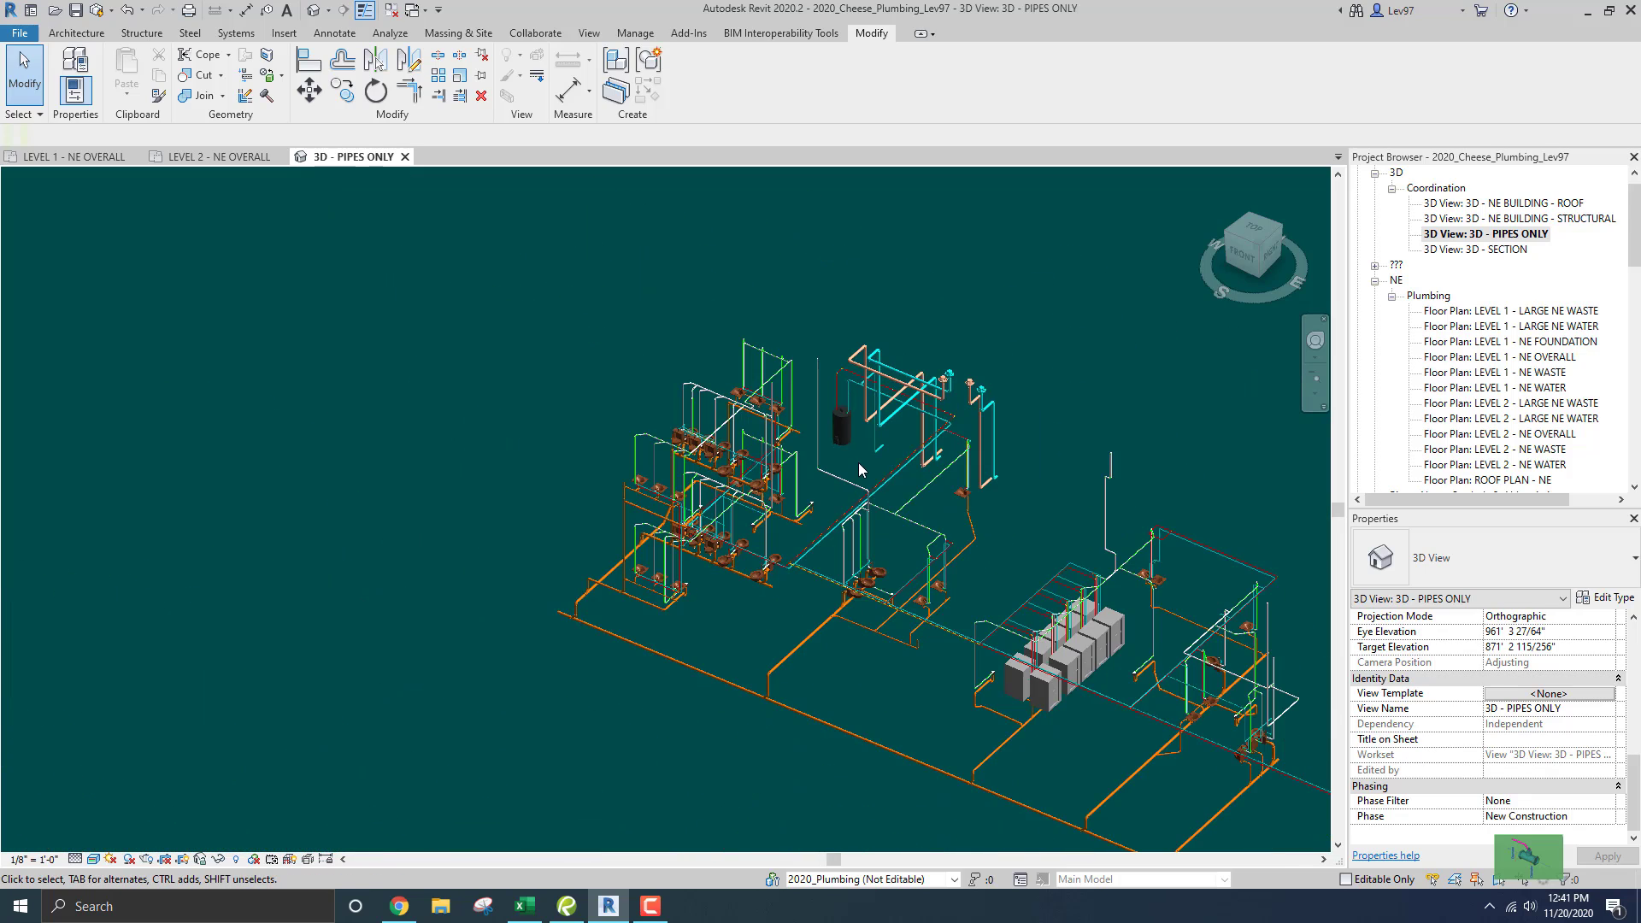
middle_drag(1050, 545, 761, 466)
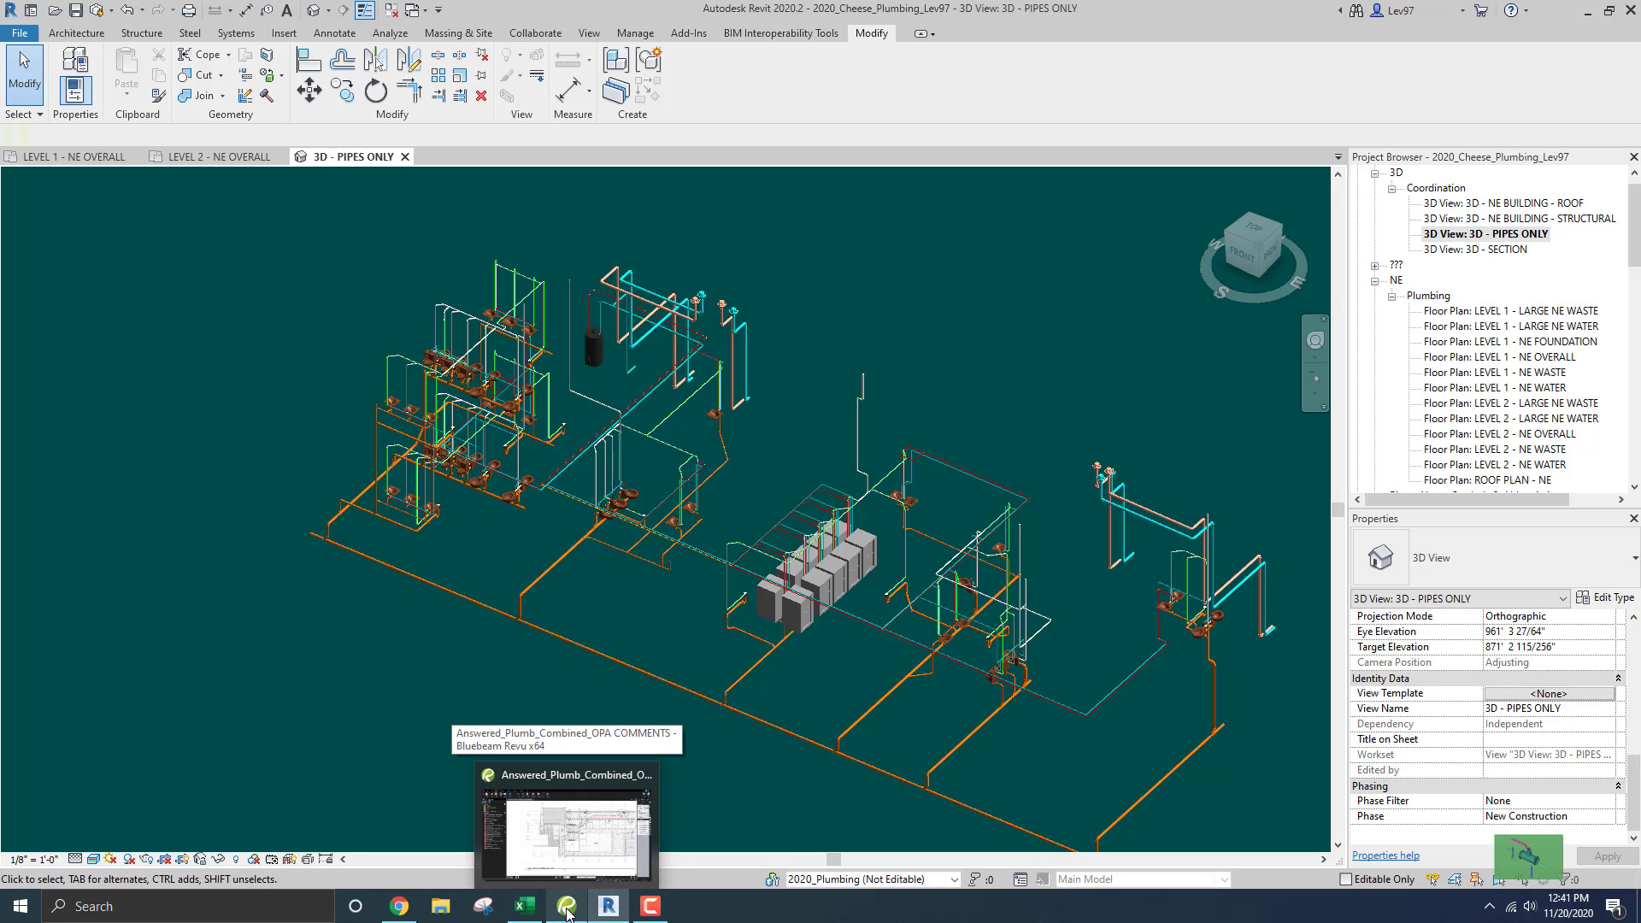
- Switch to Bluebeam Revu, open the recent file CPC 2013.pdf and close the Answered_Plumb_Combined_OPA COMMENTS document
click(579, 774)
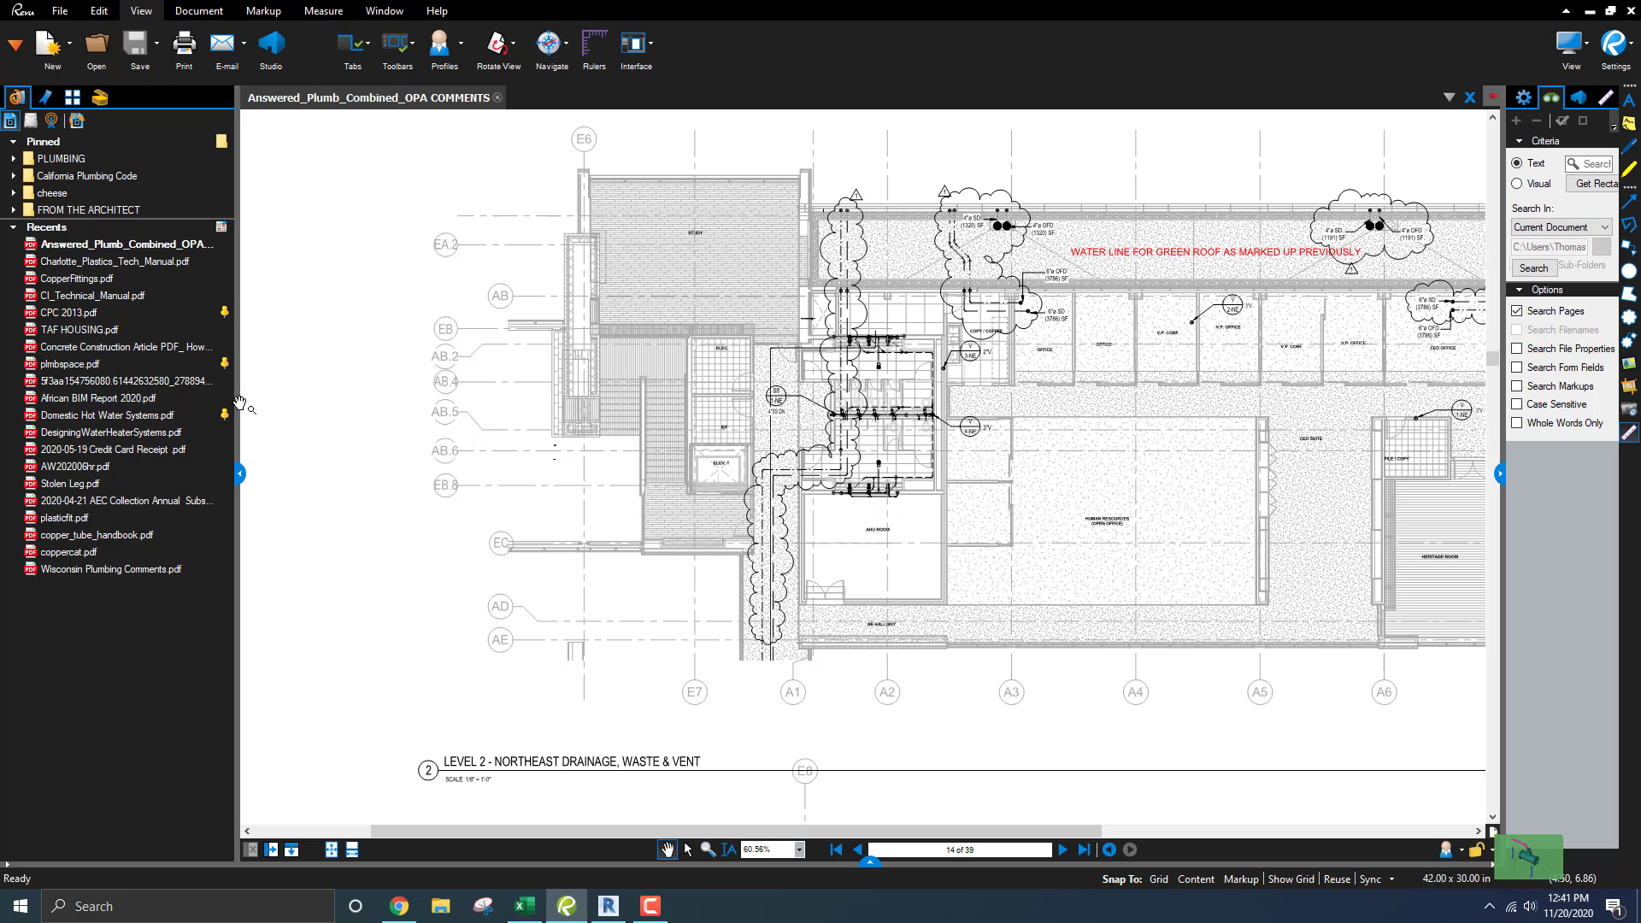
mouse_move(85, 320)
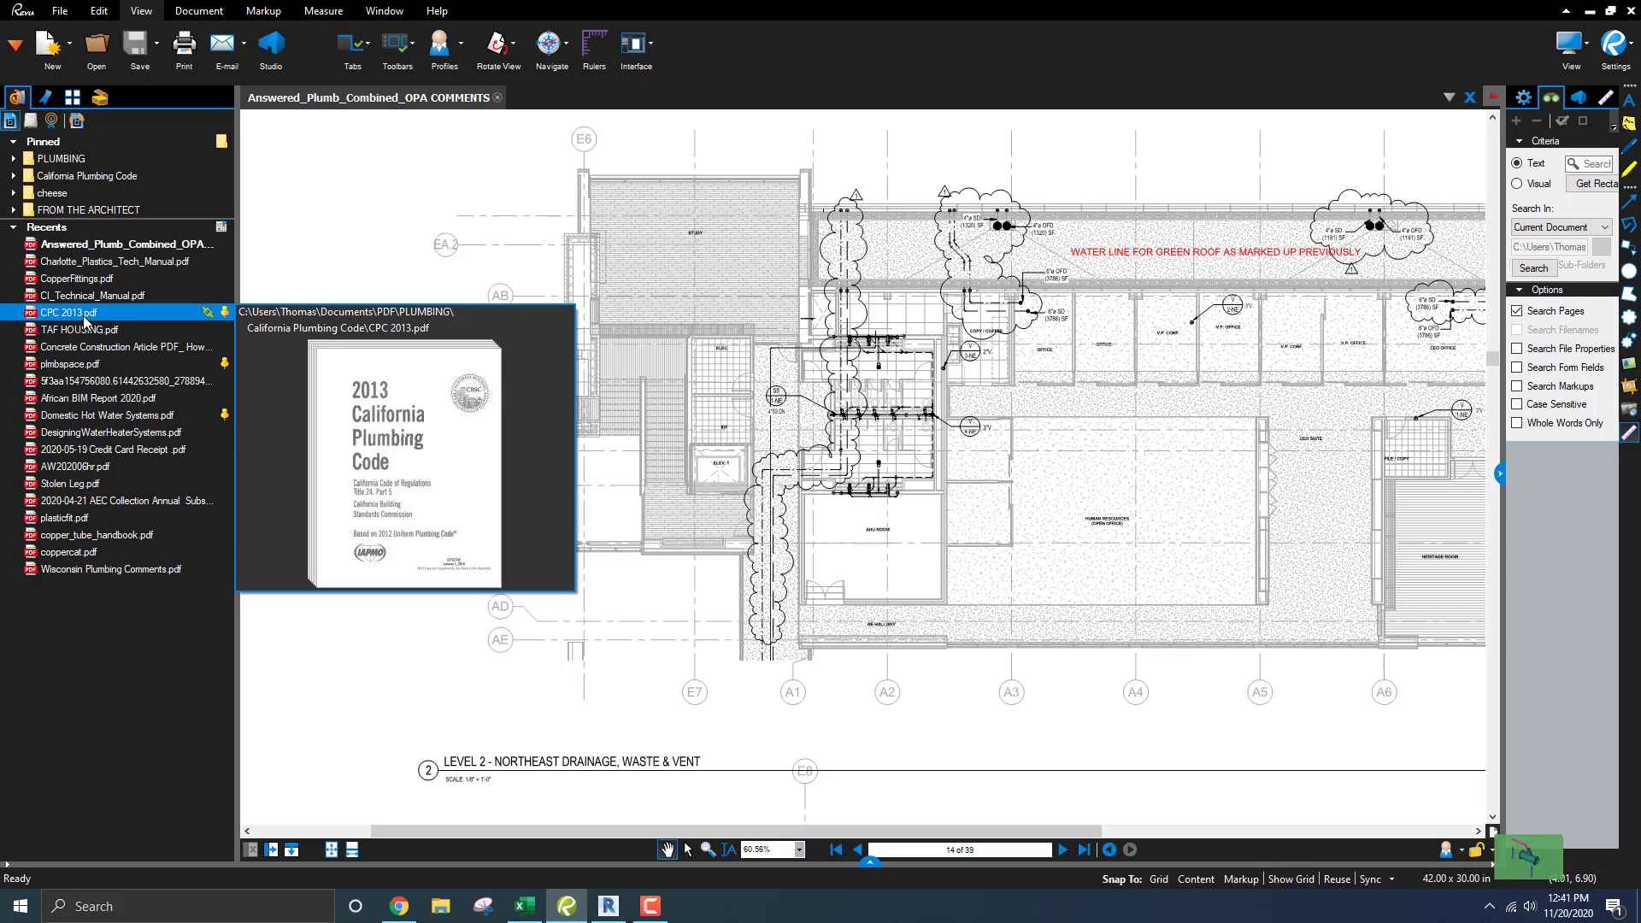
click(86, 318)
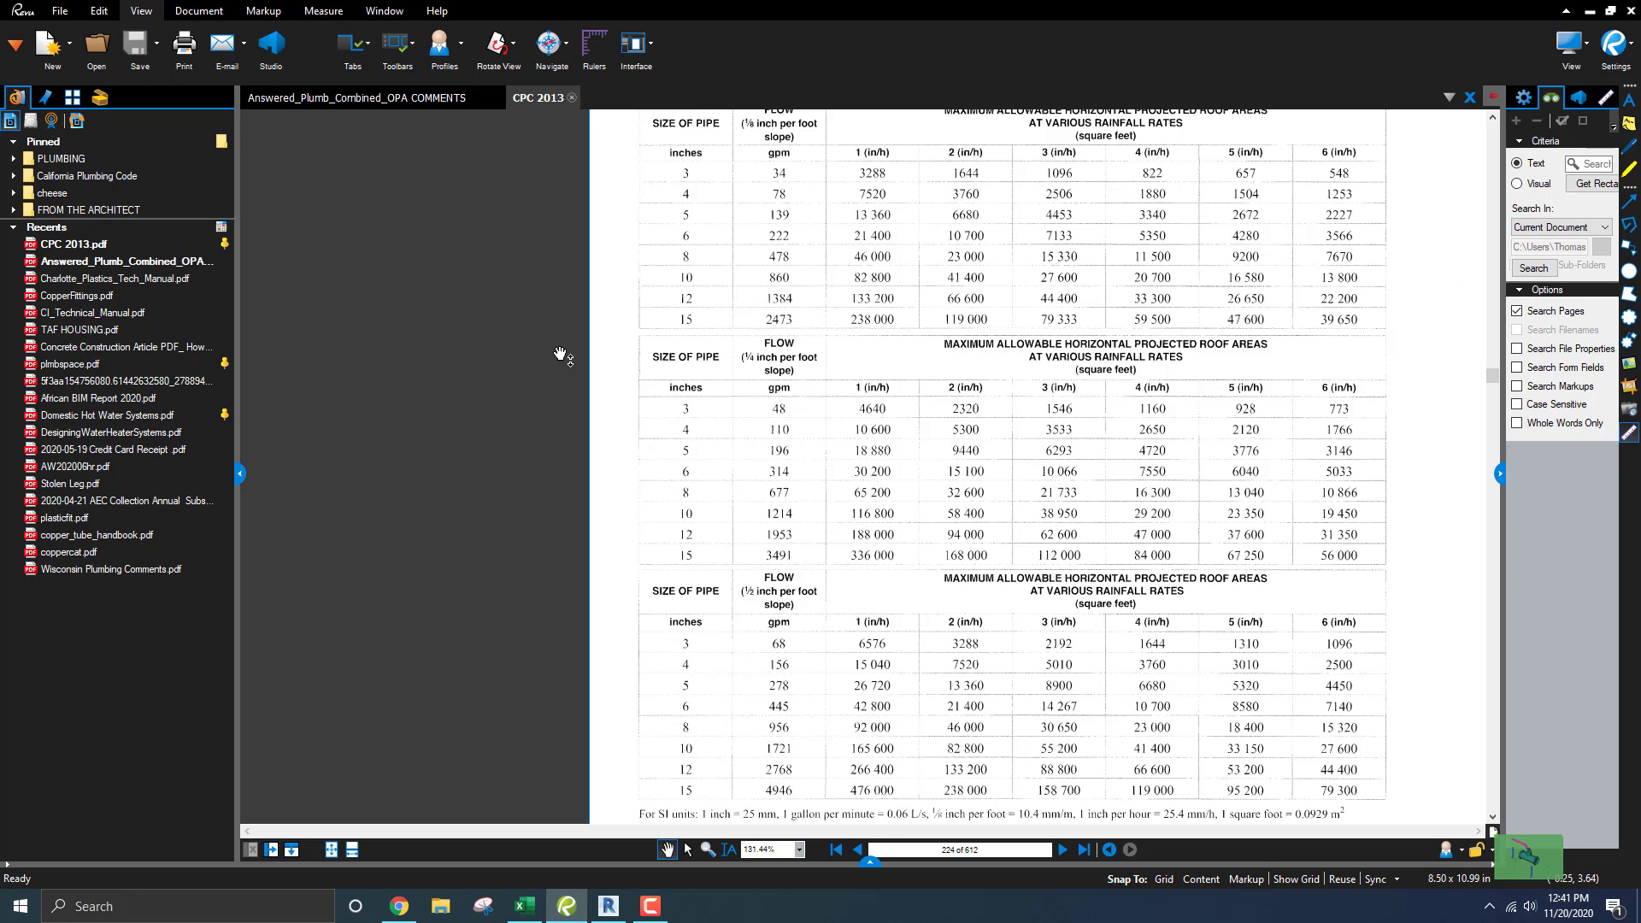
click(443, 97)
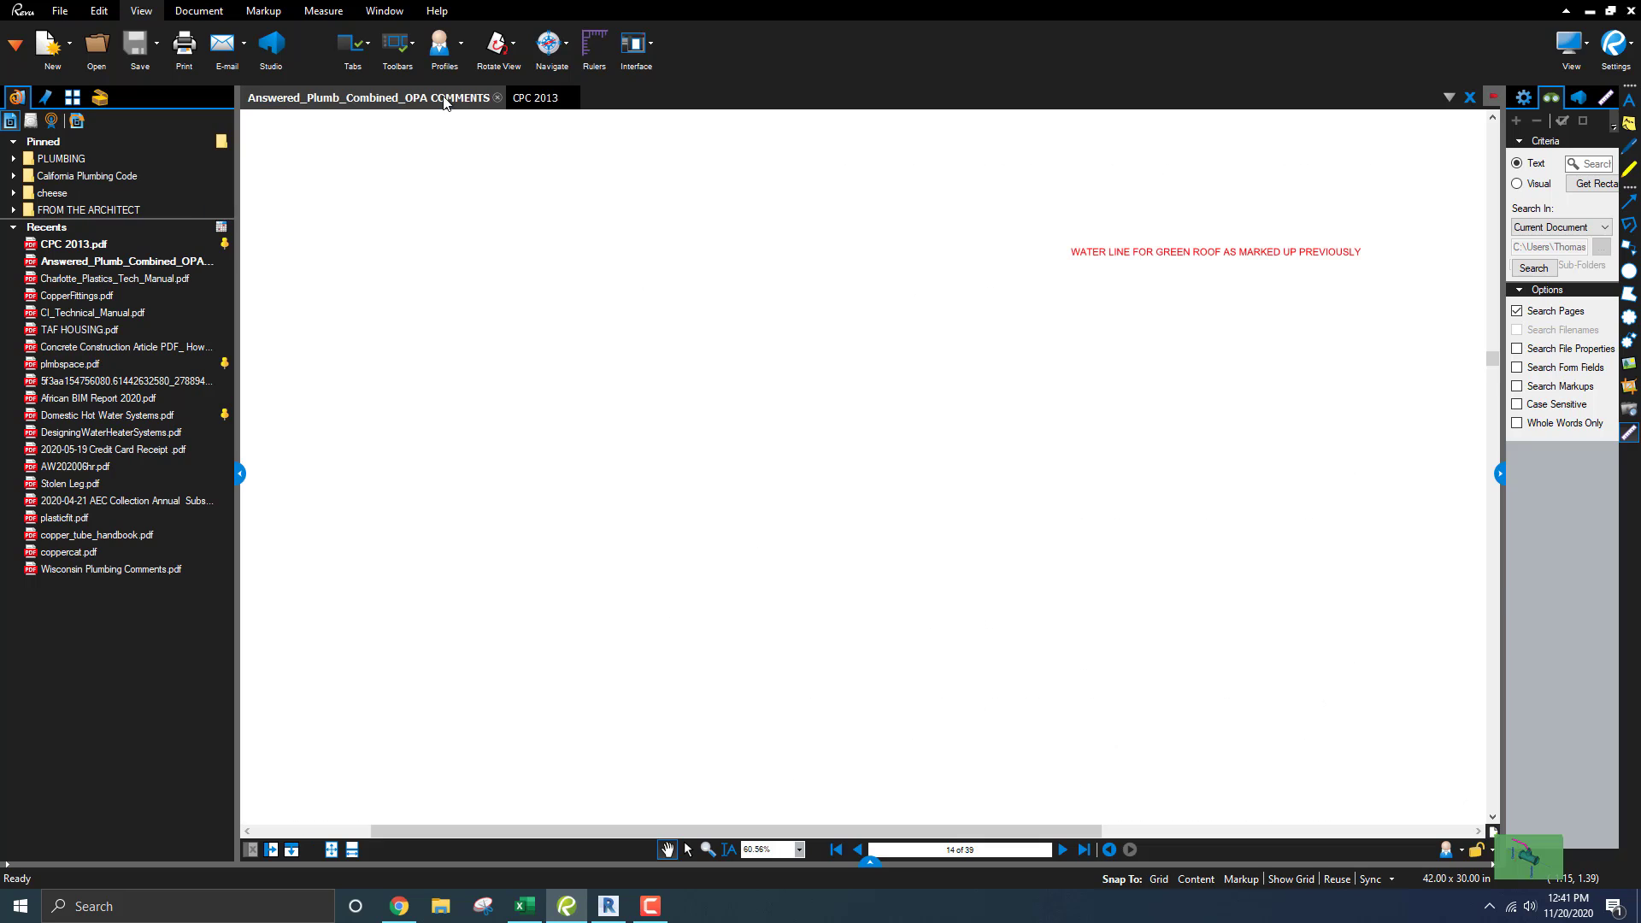
click(497, 99)
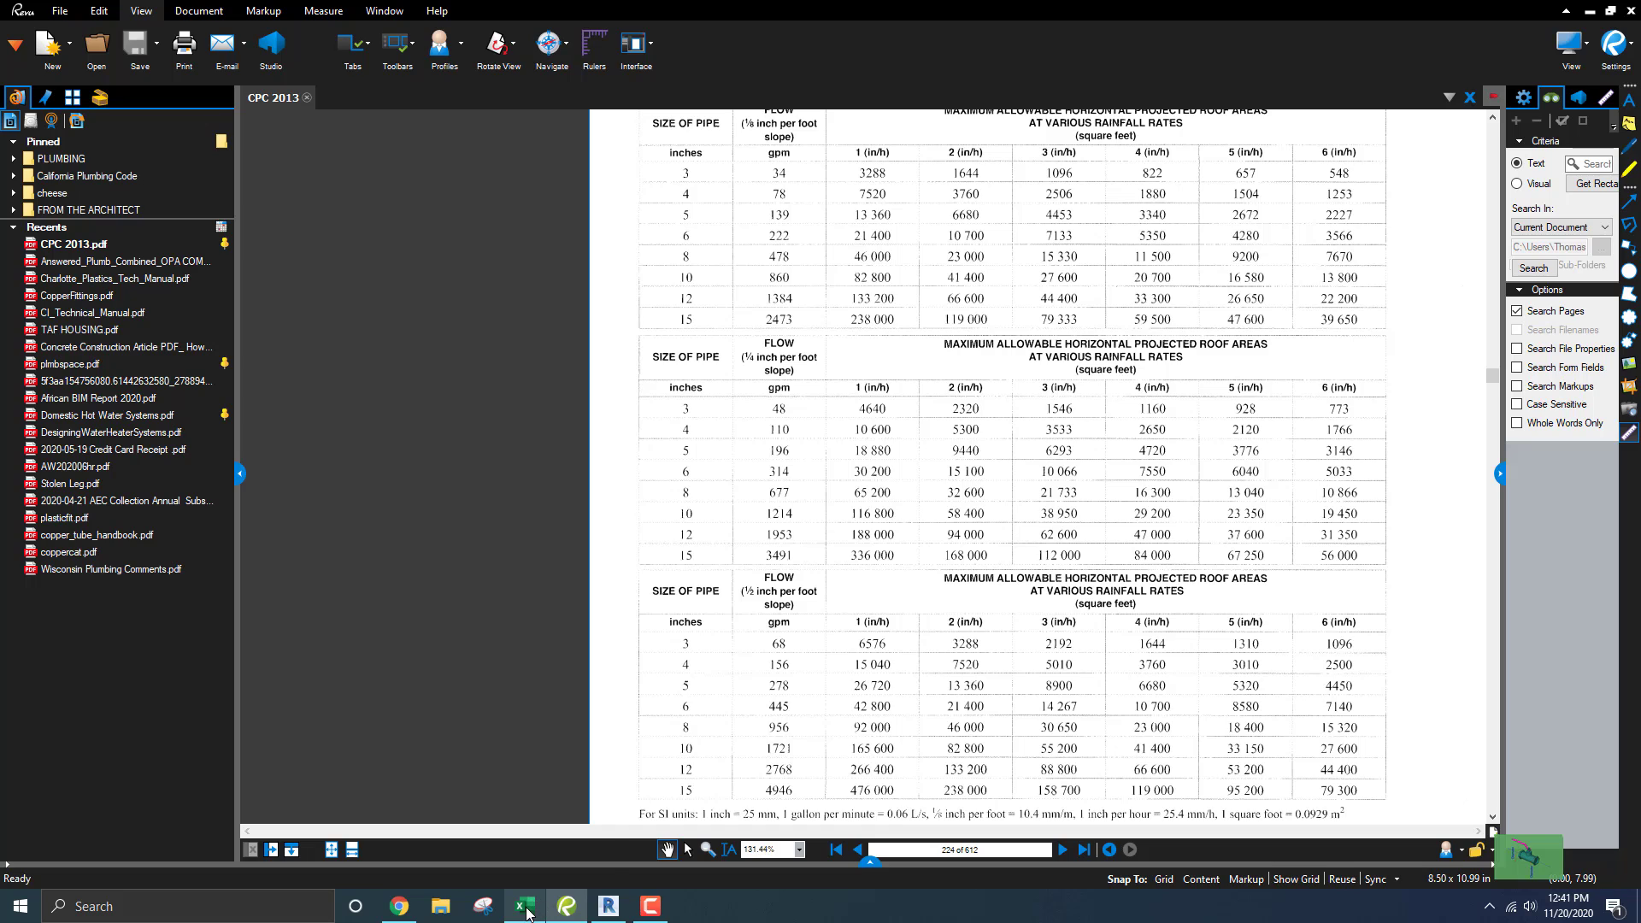
mouse_move(527, 909)
click(649, 906)
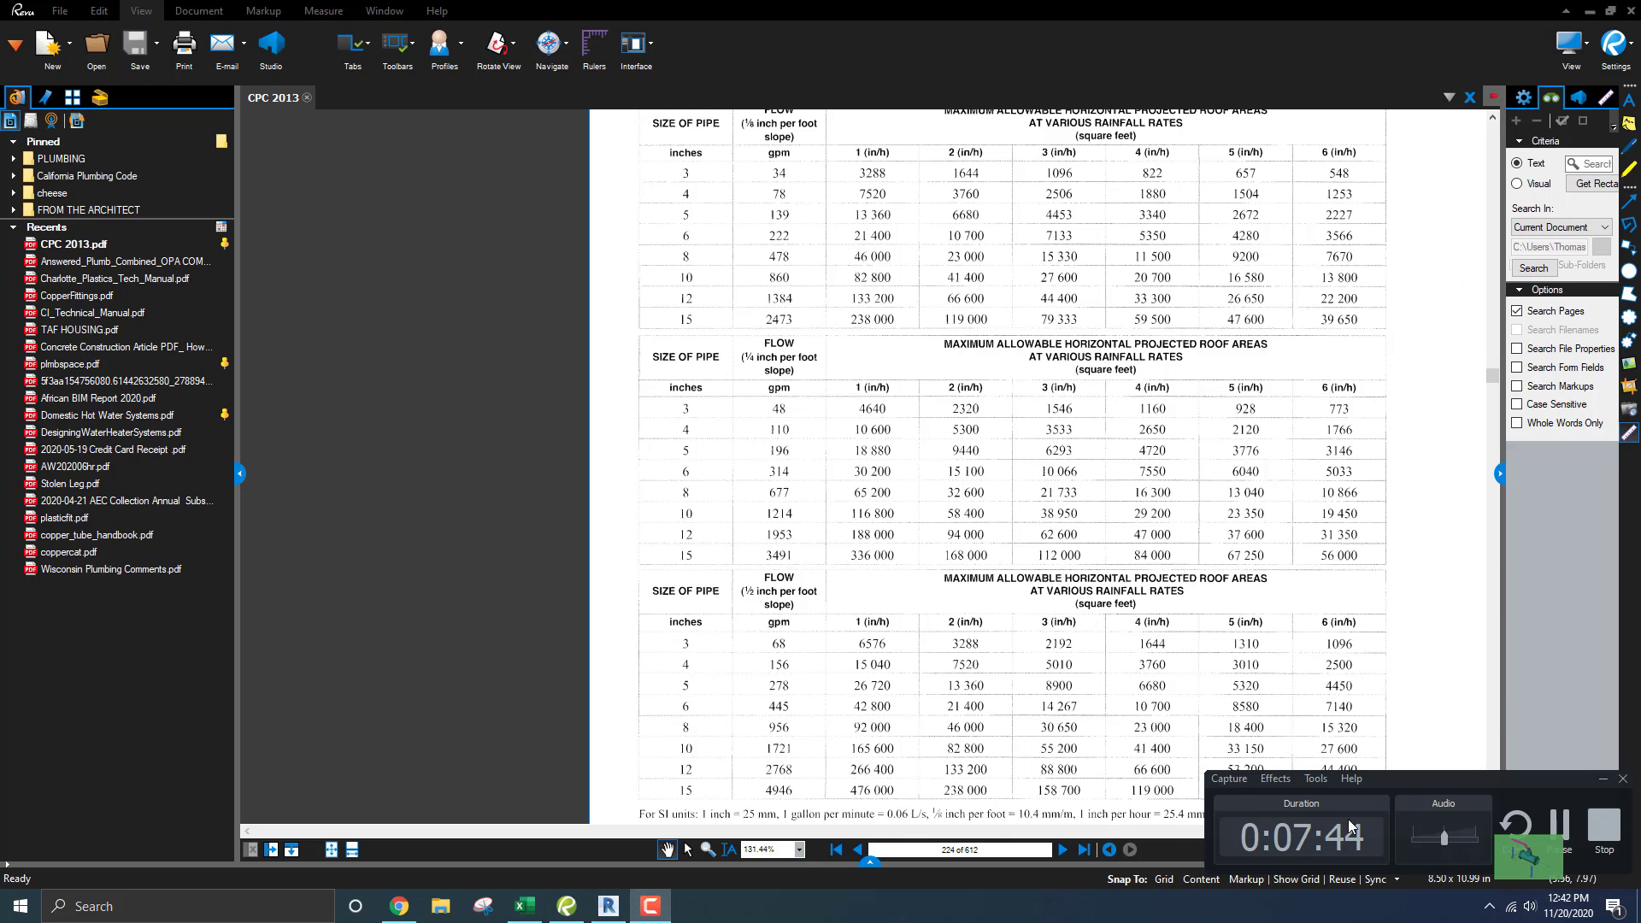
click(1560, 825)
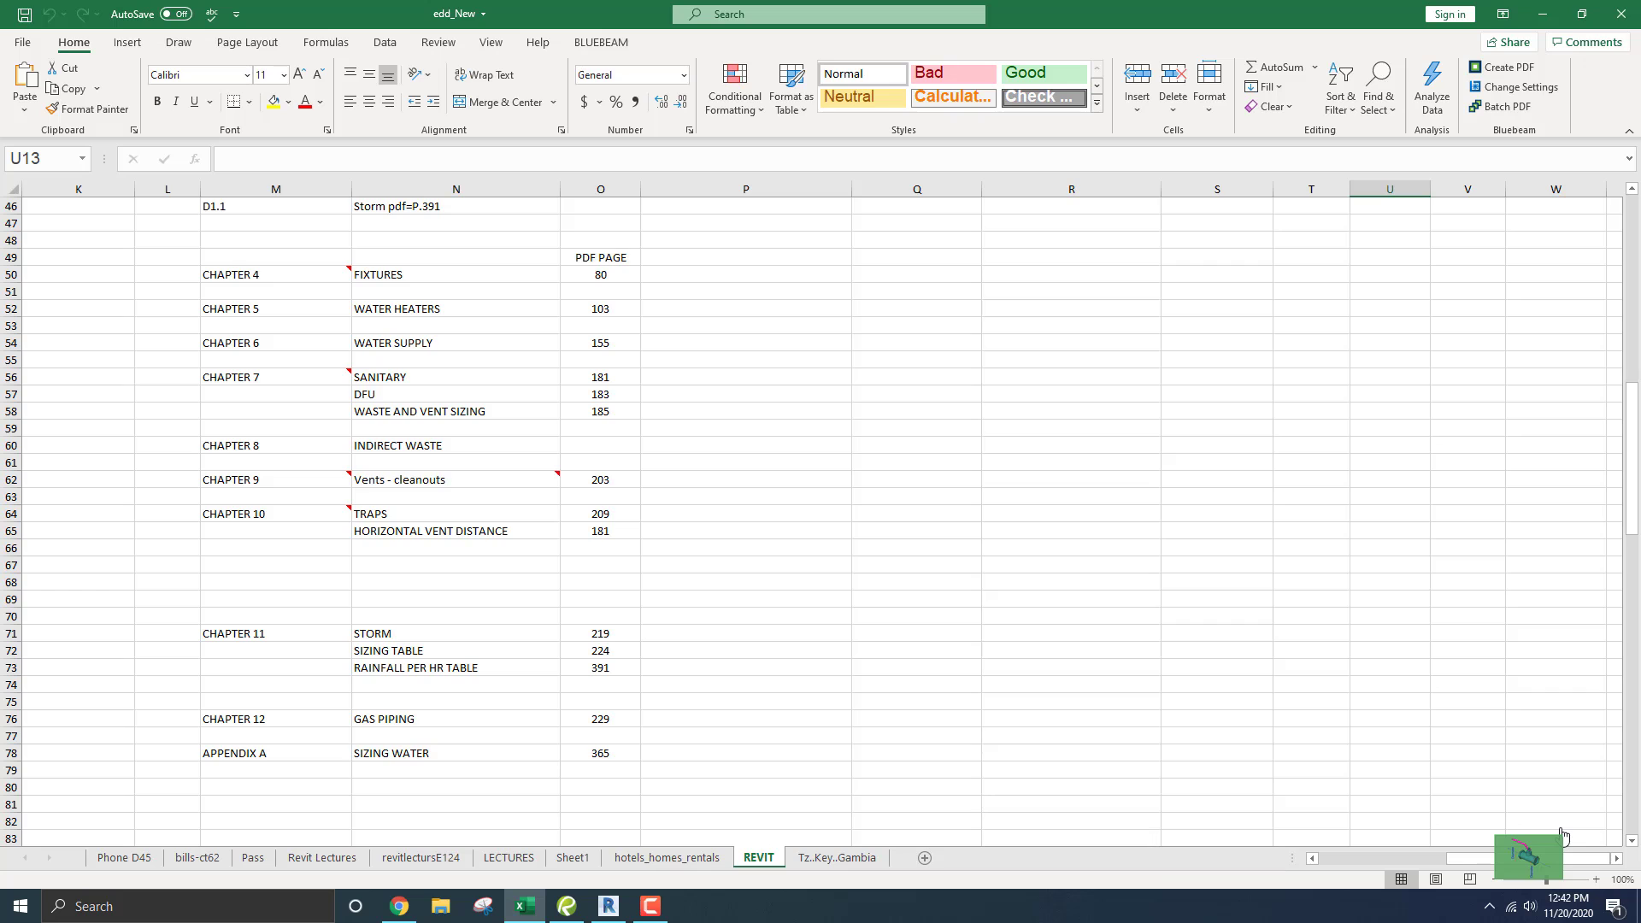
click(638, 910)
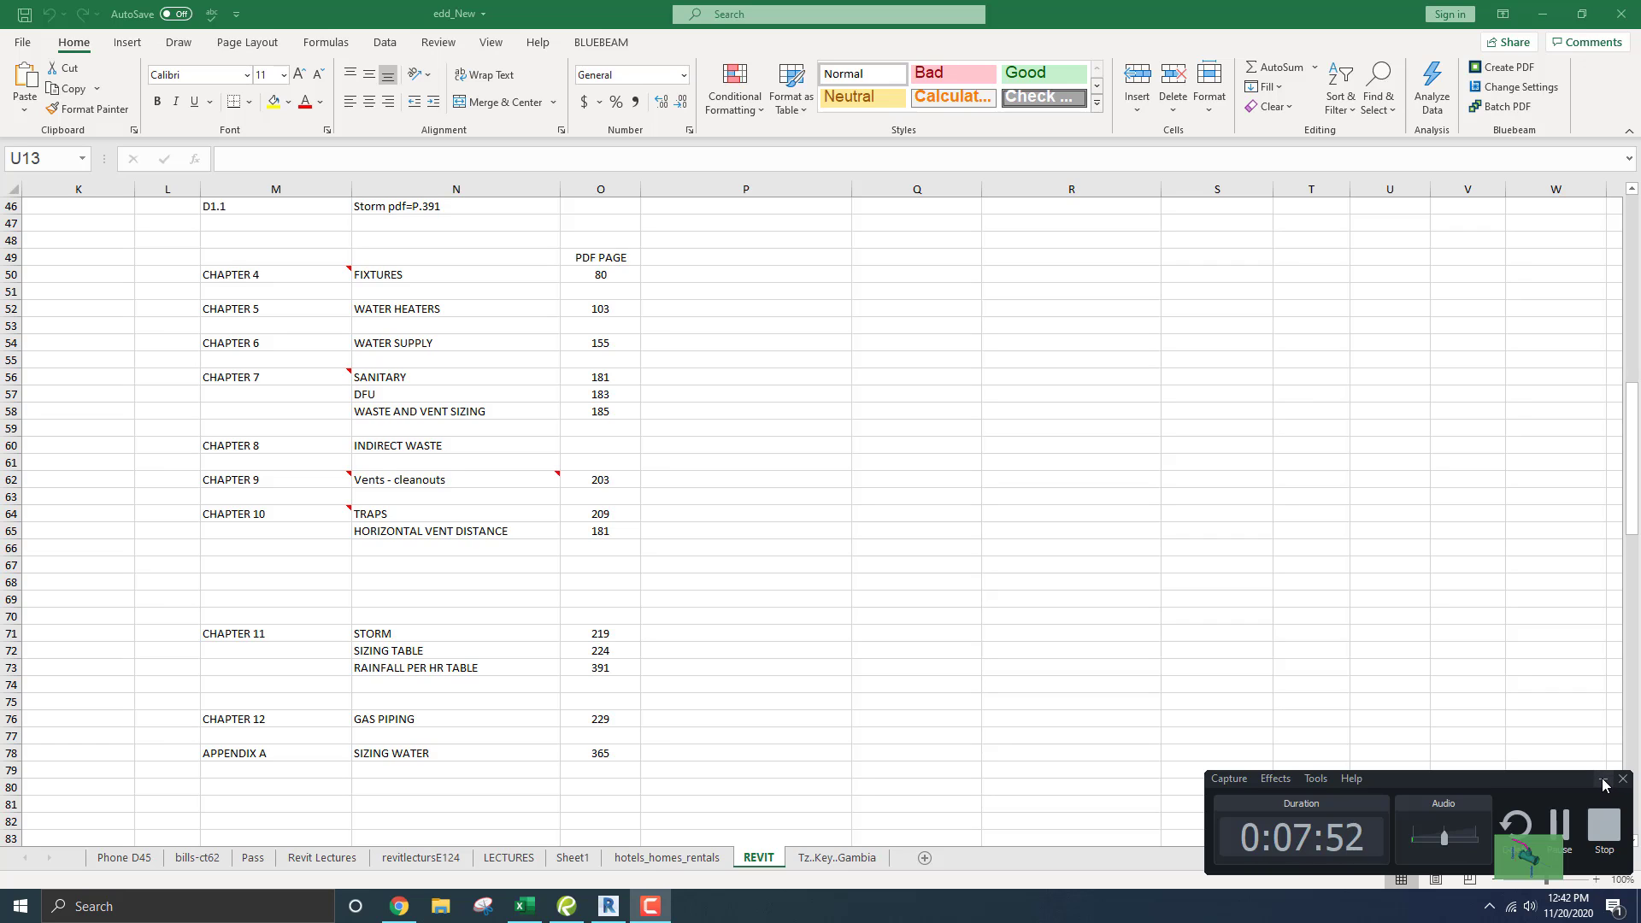
click(1603, 783)
click(1598, 772)
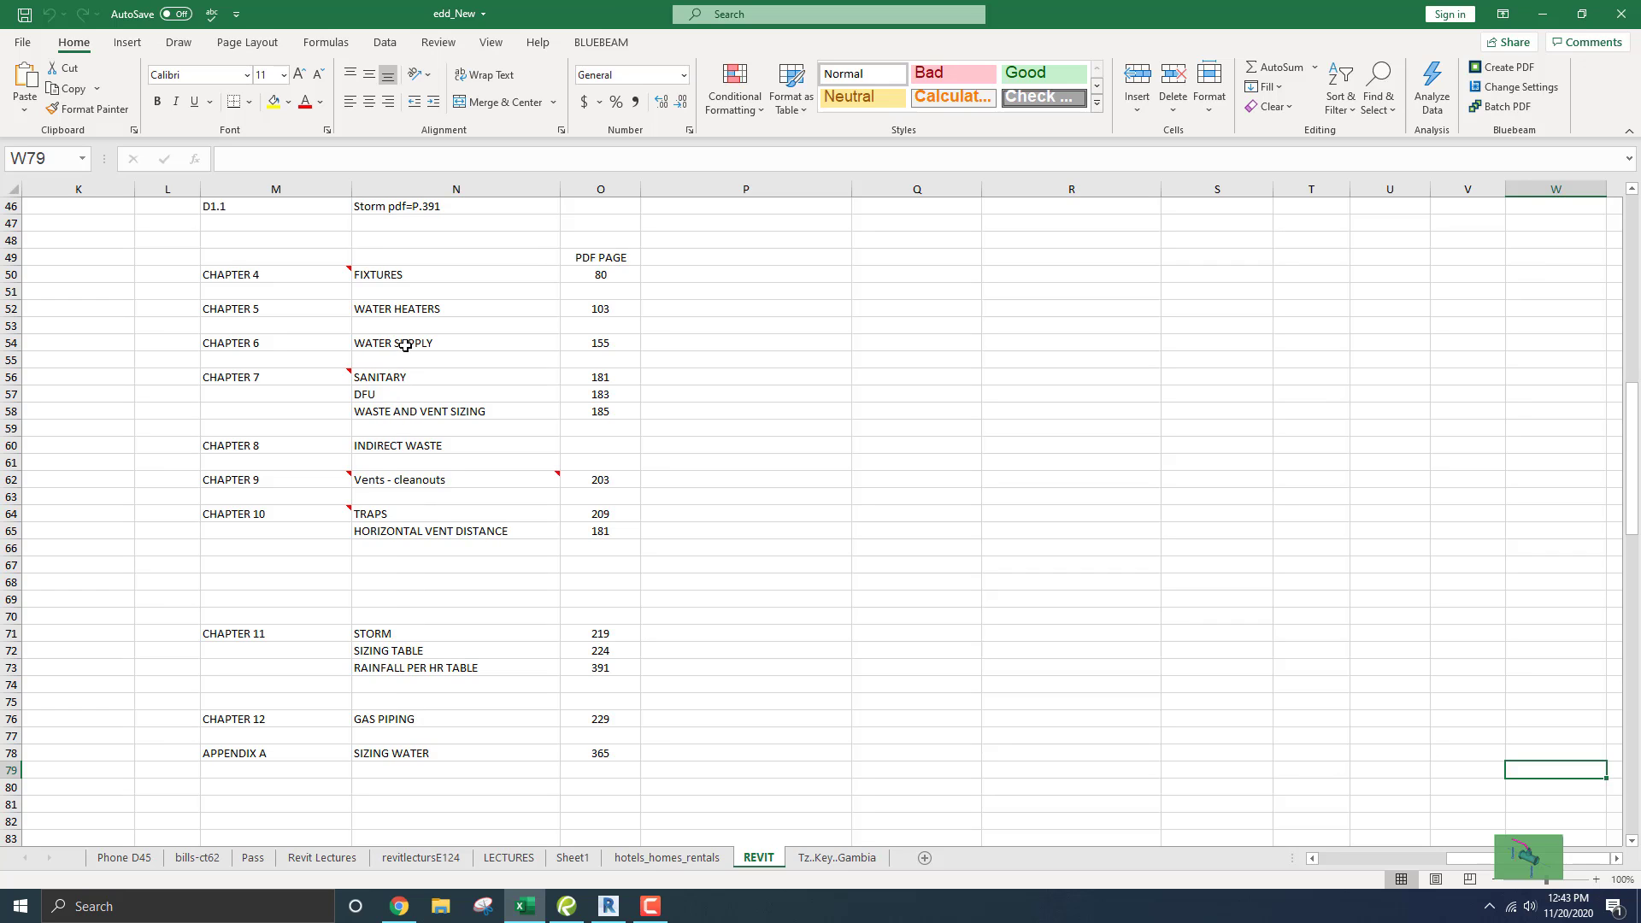
- Look up the WSFU page reference in the REVIT worksheet and review the water supply fixture unit table on PDF page 173 of CPC 2013 in Bluebeam Revu
scroll(414, 350, up, 5)
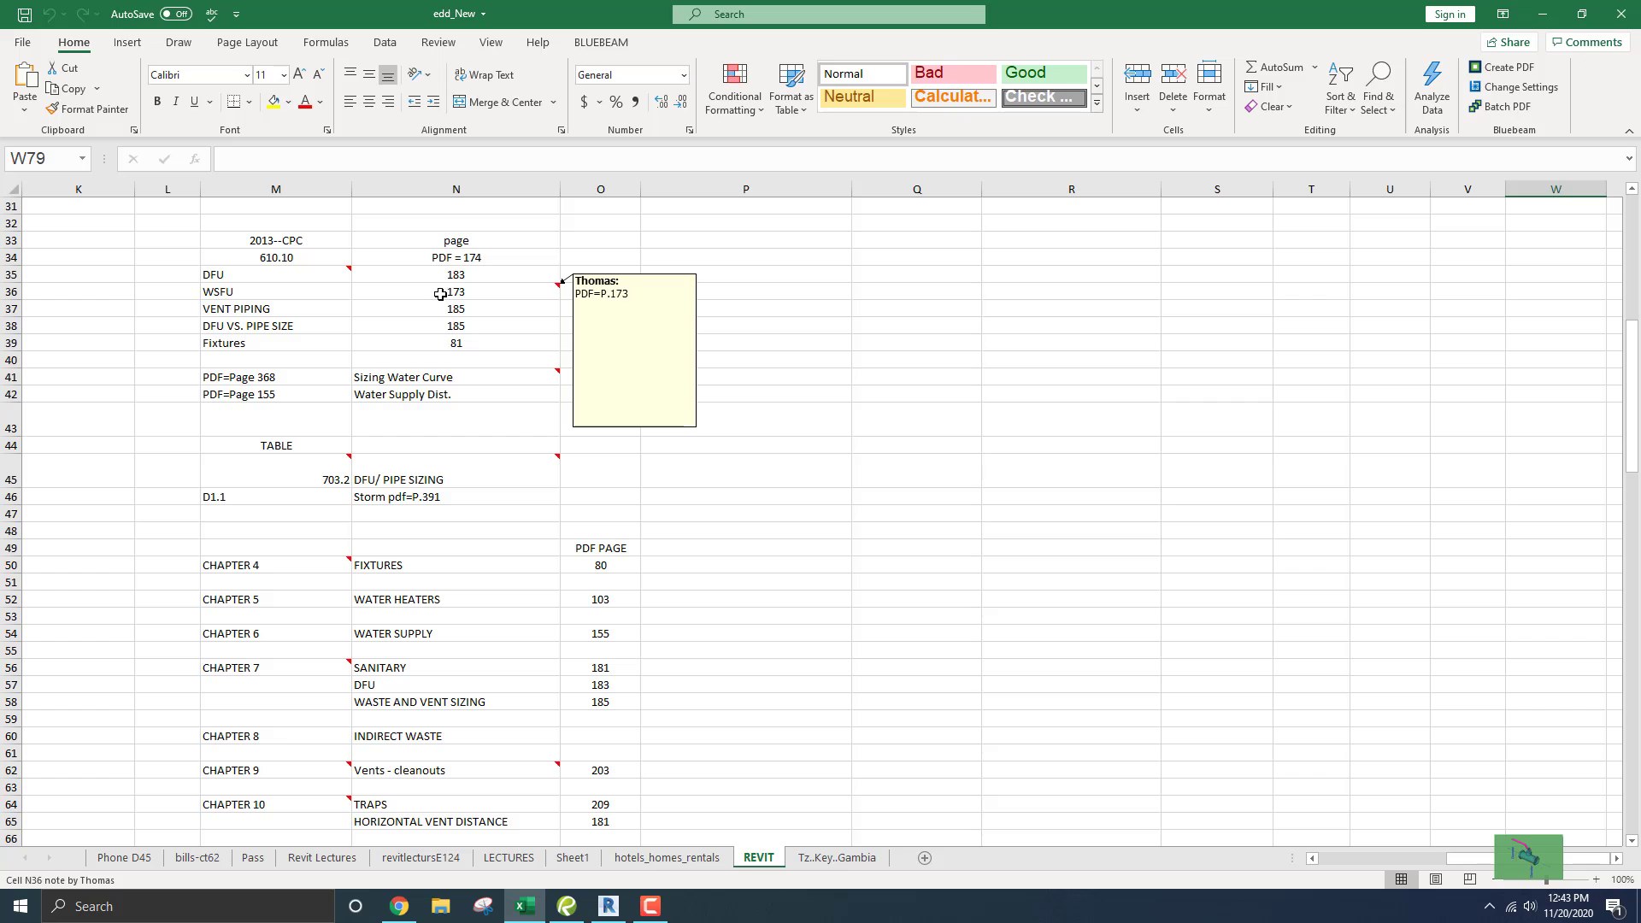
click(567, 906)
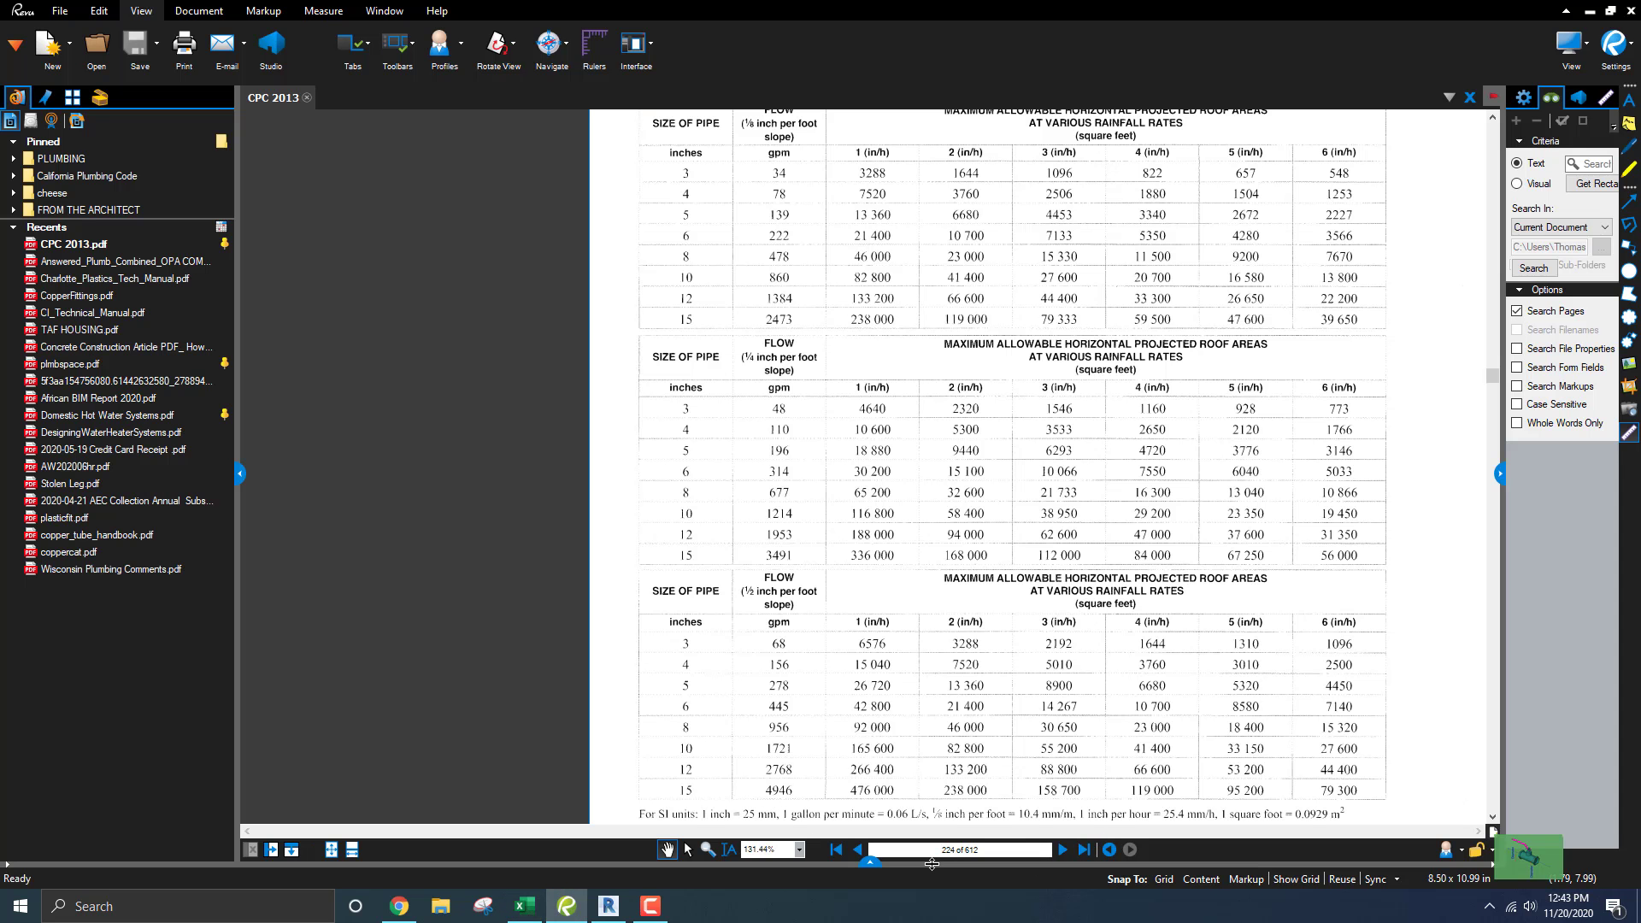
click(551, 67)
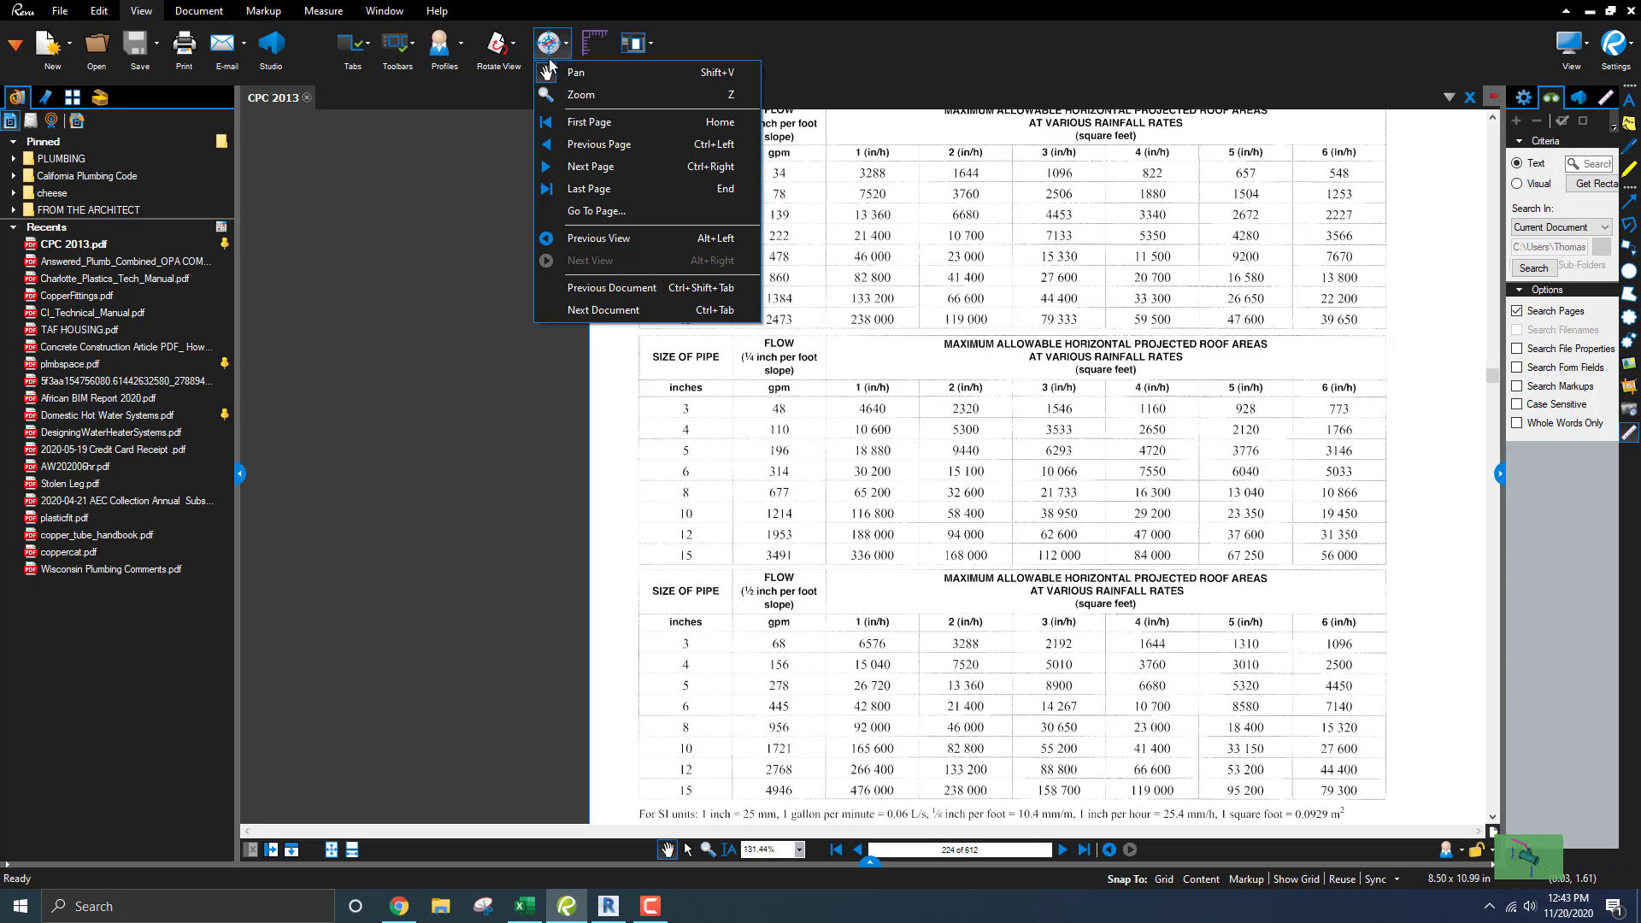
click(590, 214)
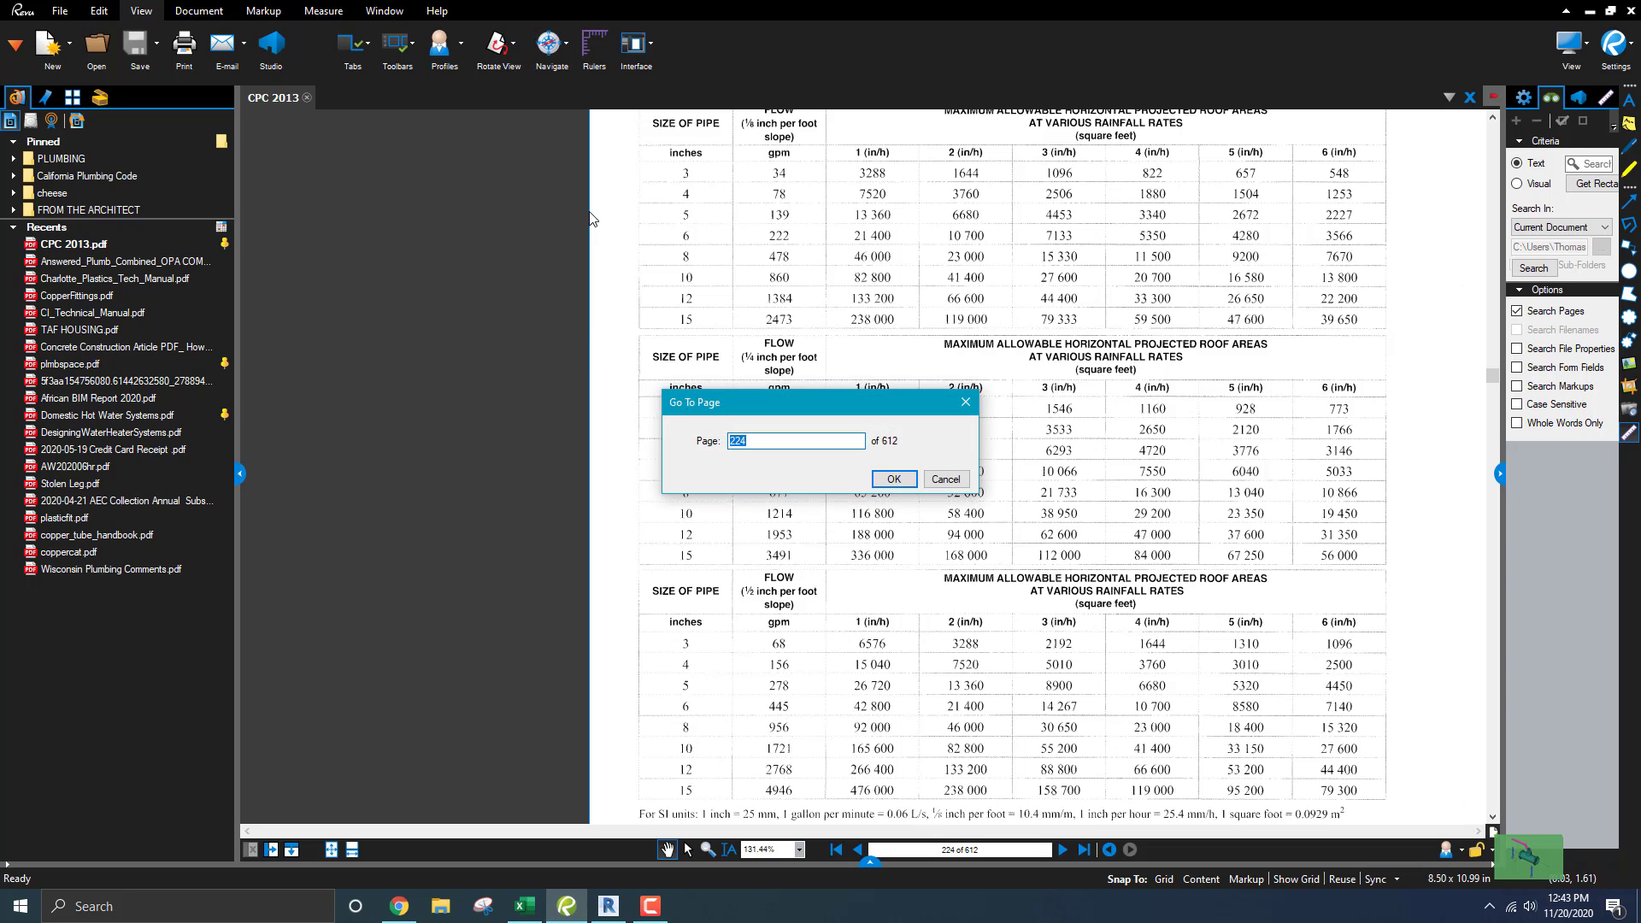
text(173)
key(Return)
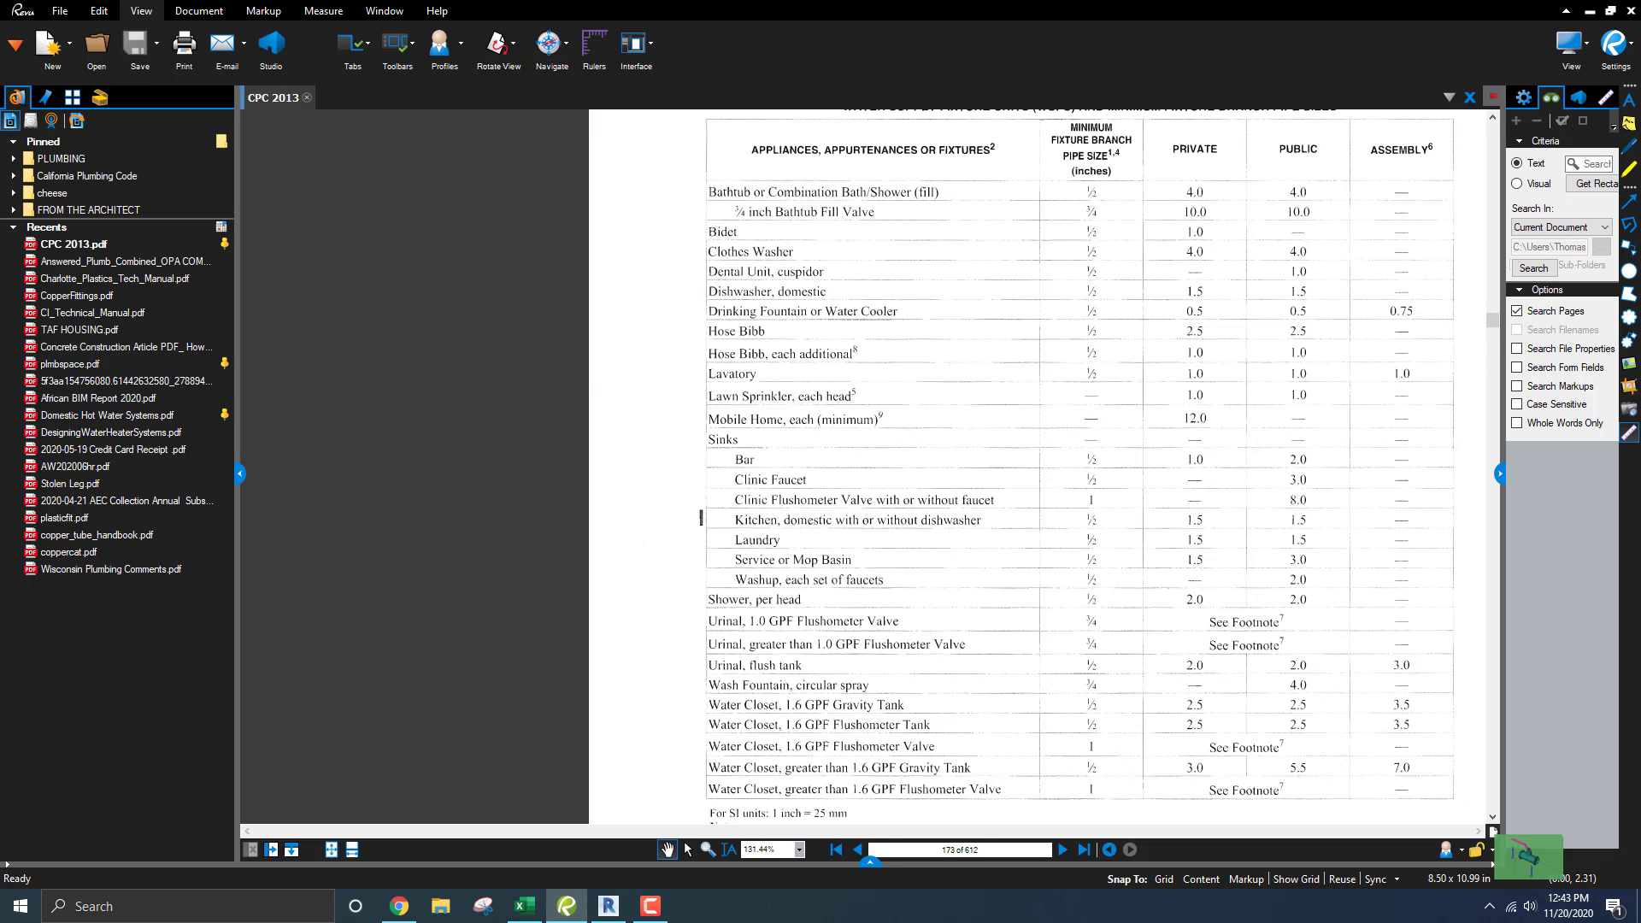
scroll(939, 393, down, 5)
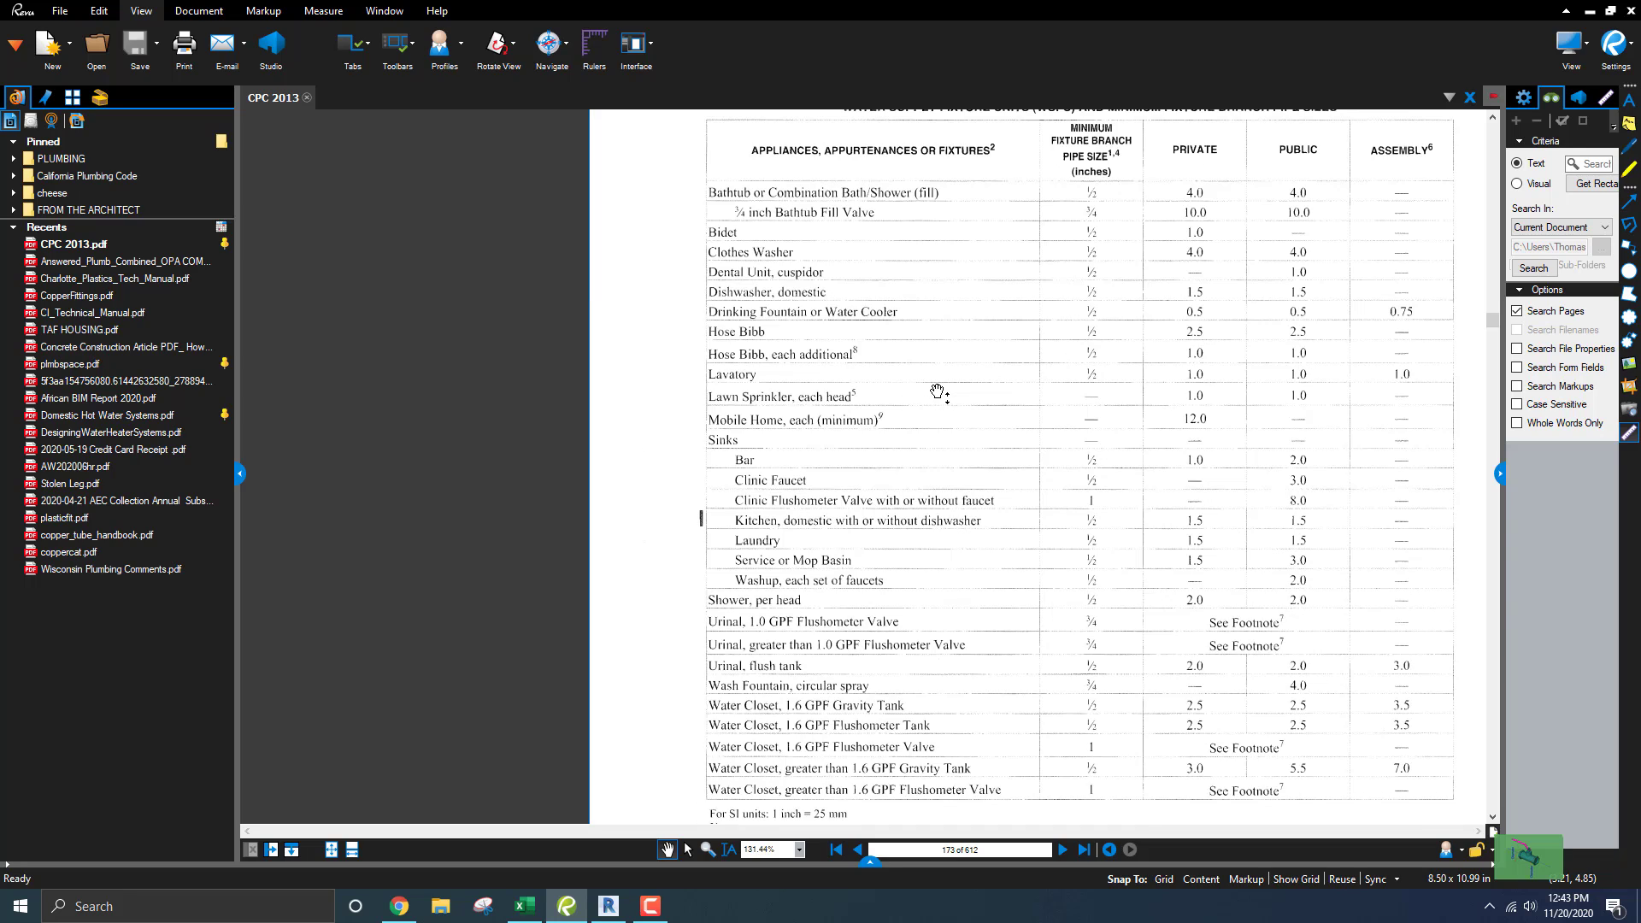
scroll(935, 391, down, 10)
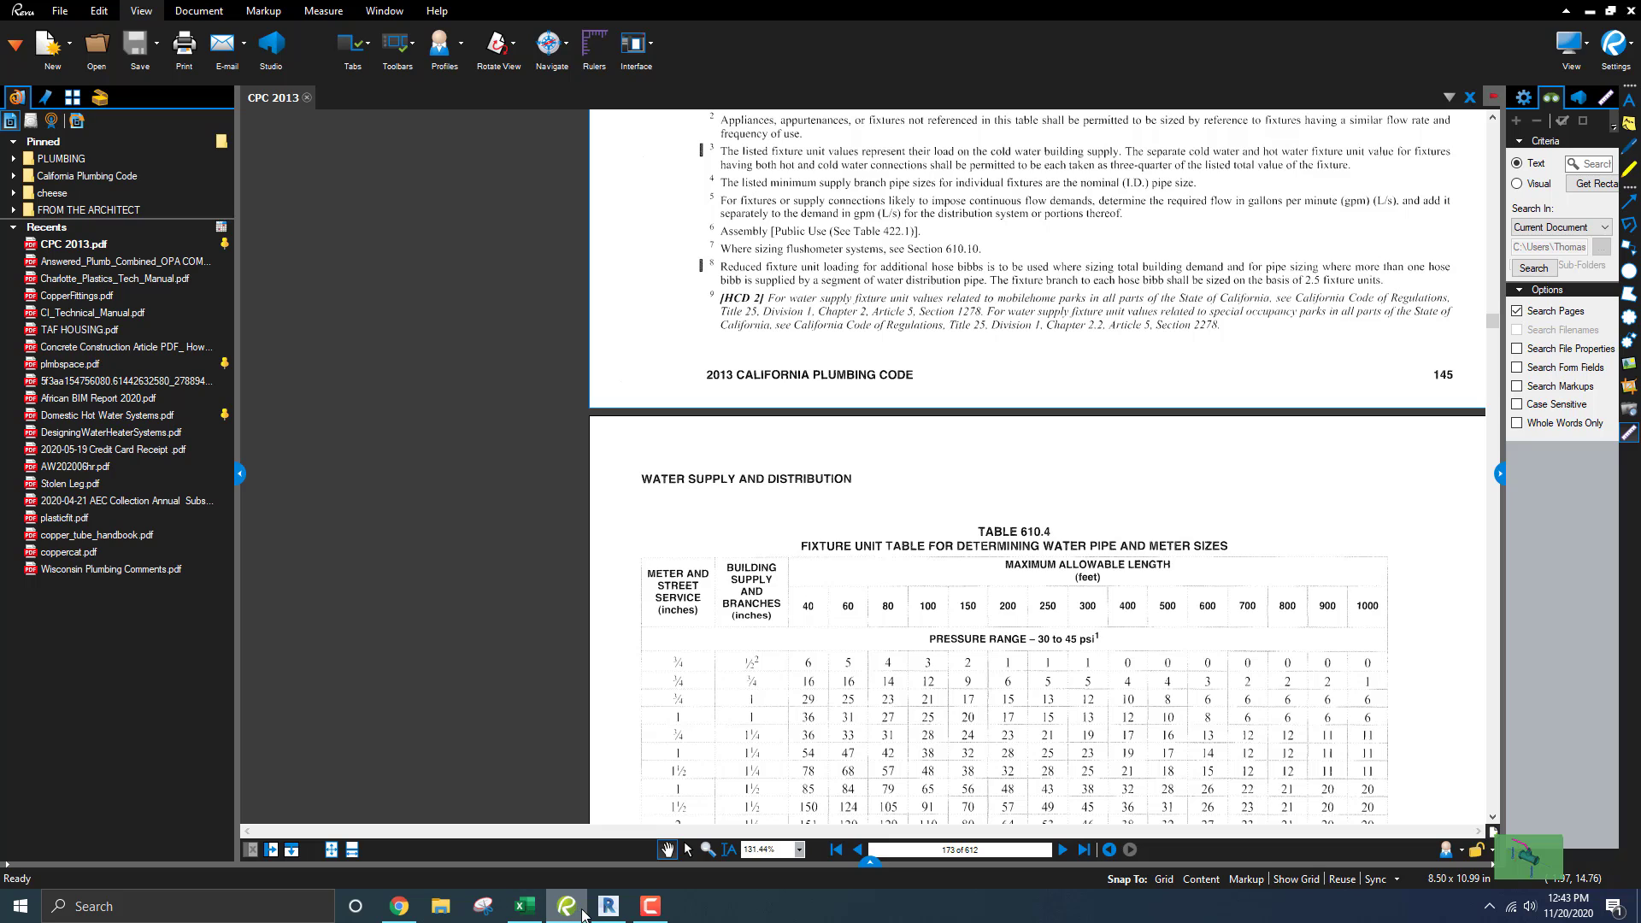
- Look up the Sizing Water Curve page reference in the Excel sheet and view the demand chart on PDF page 368 of CPC 2013 in Bluebeam Revu
click(525, 905)
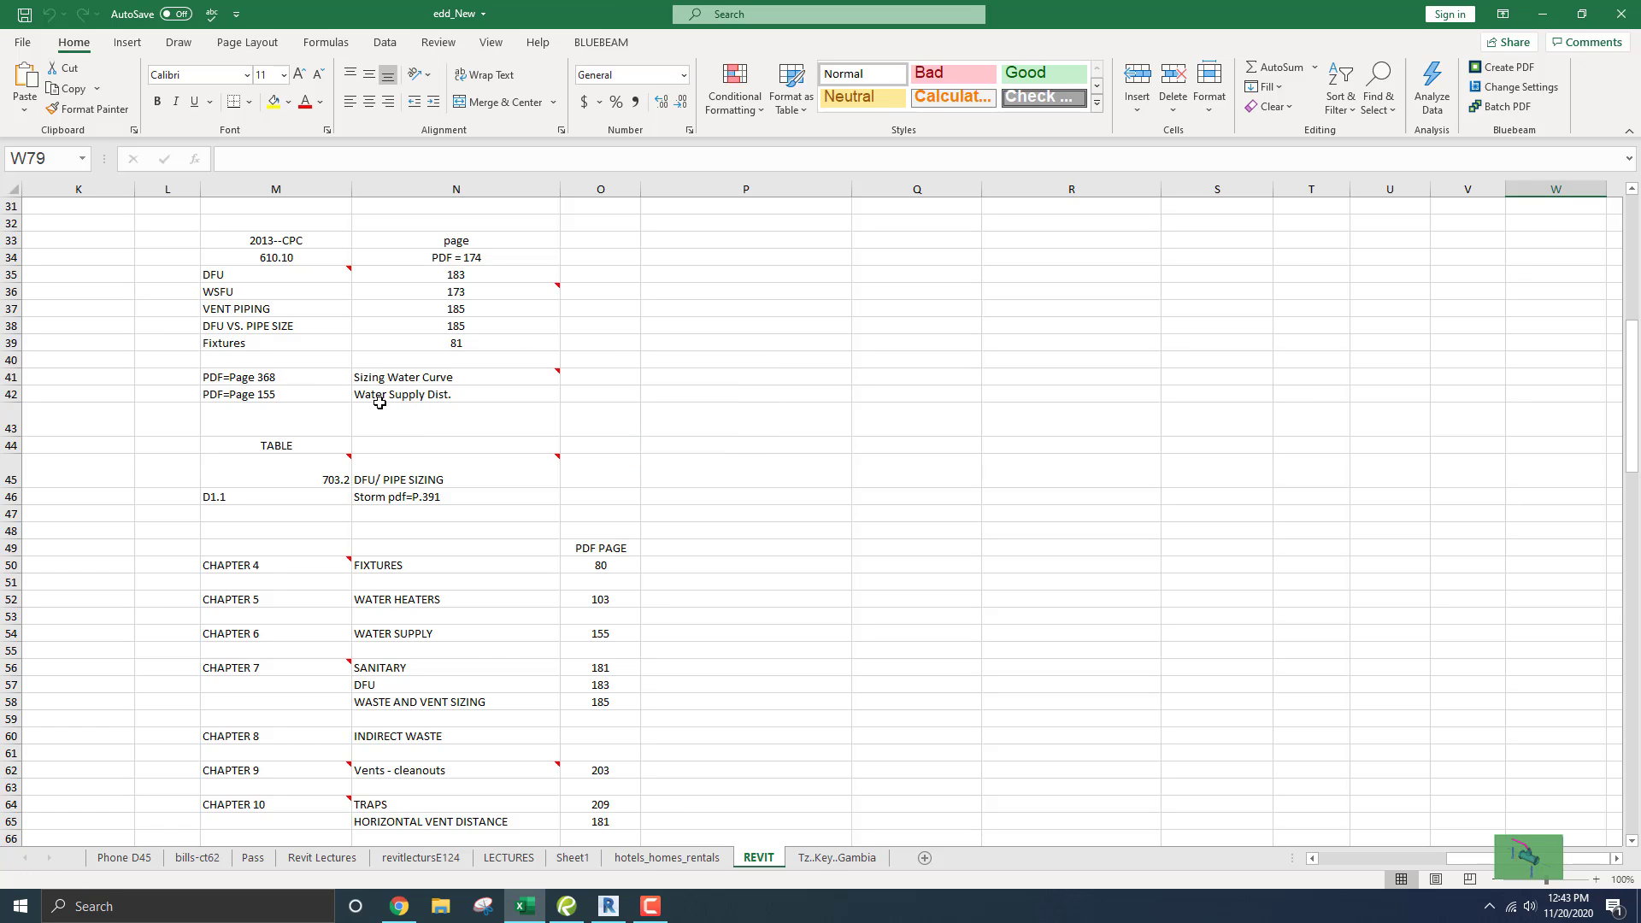
click(557, 909)
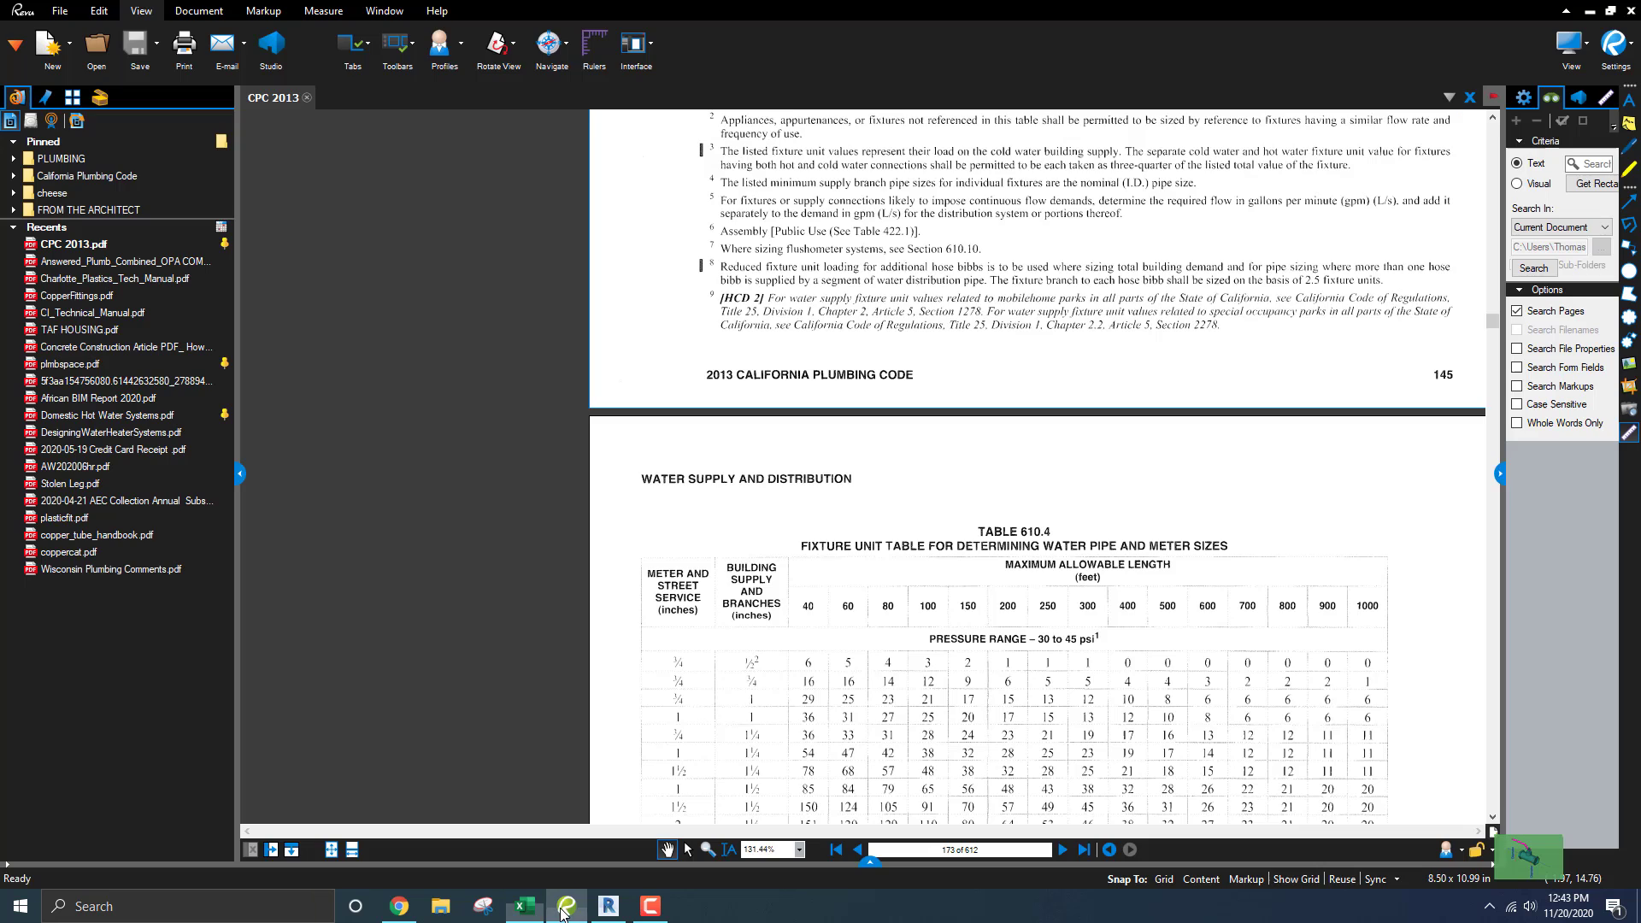
click(550, 44)
click(596, 211)
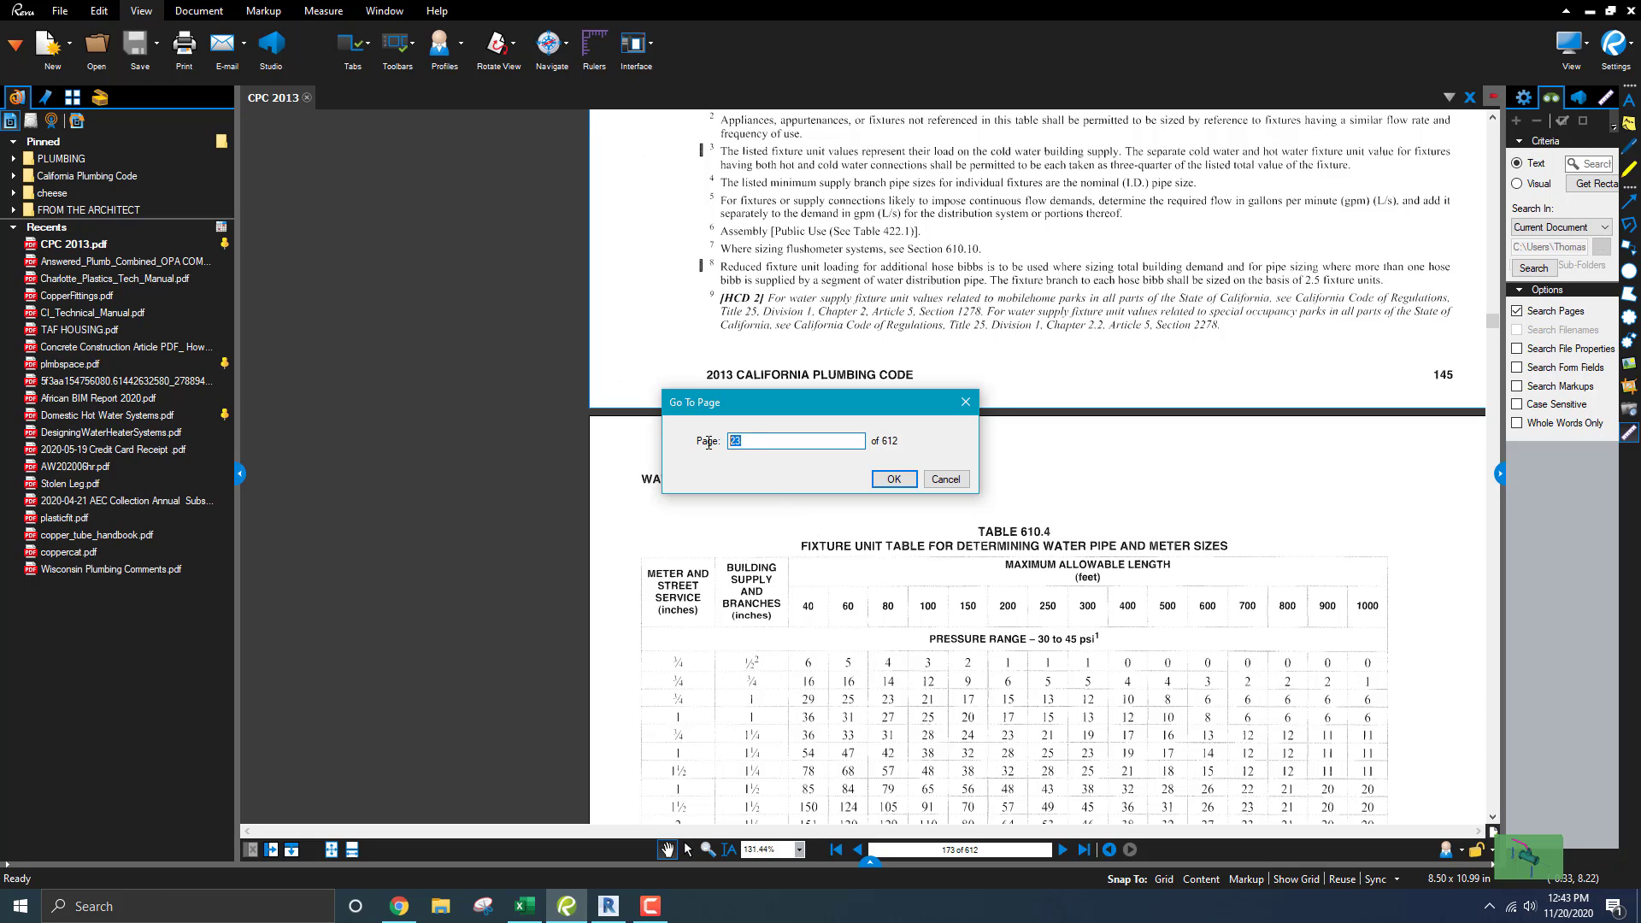
text(3)
key(Return)
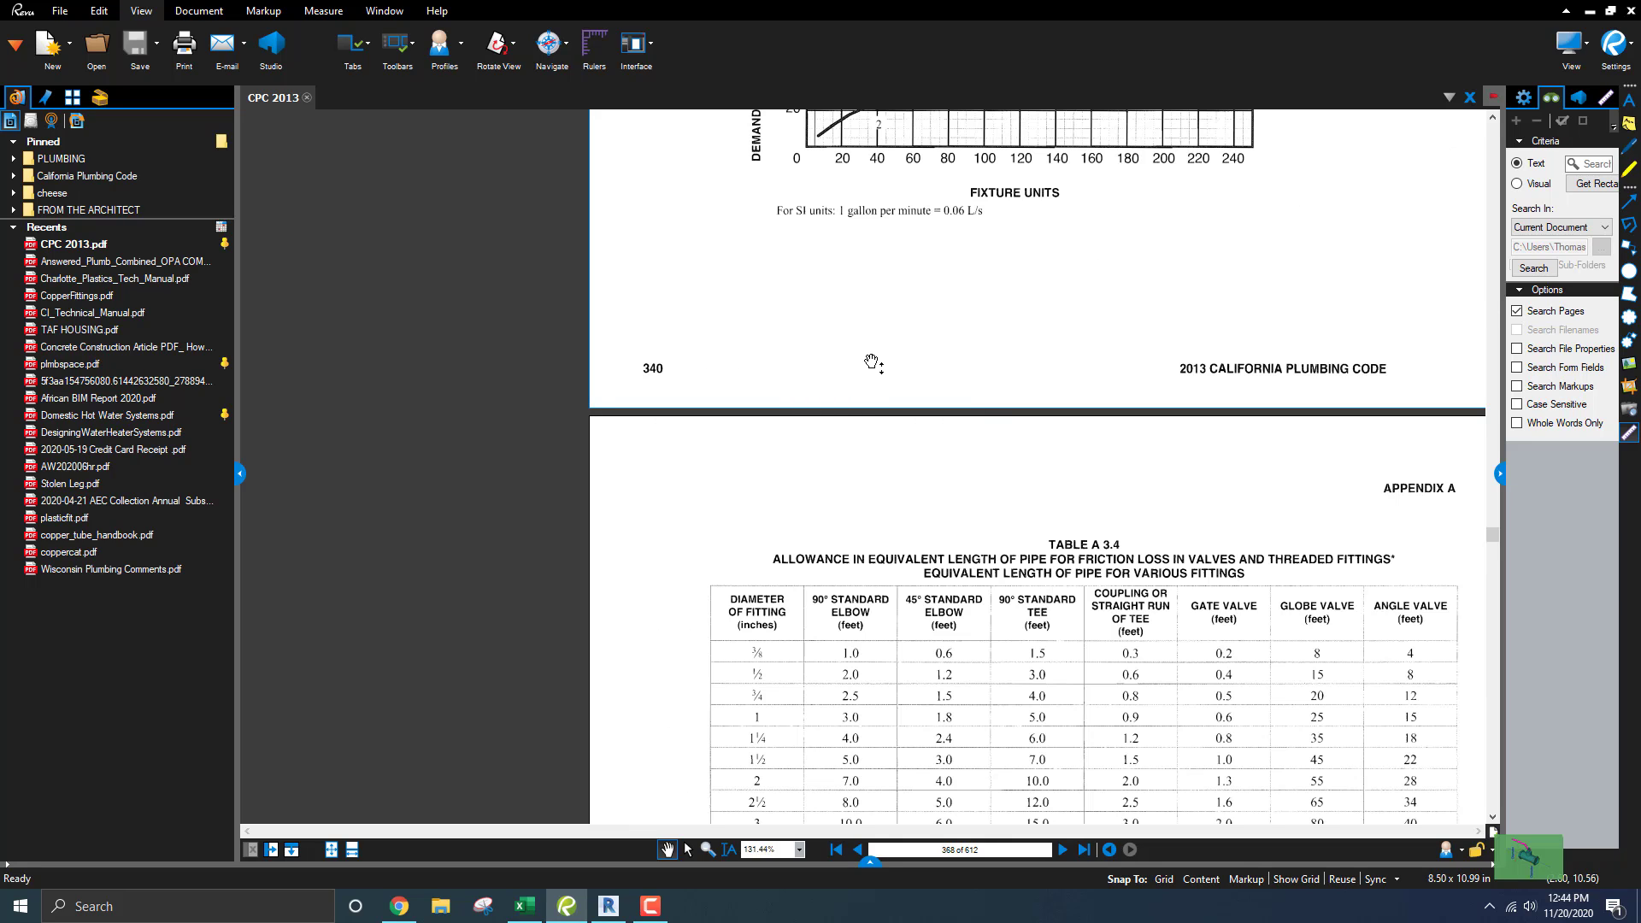
scroll(880, 524, up, 3)
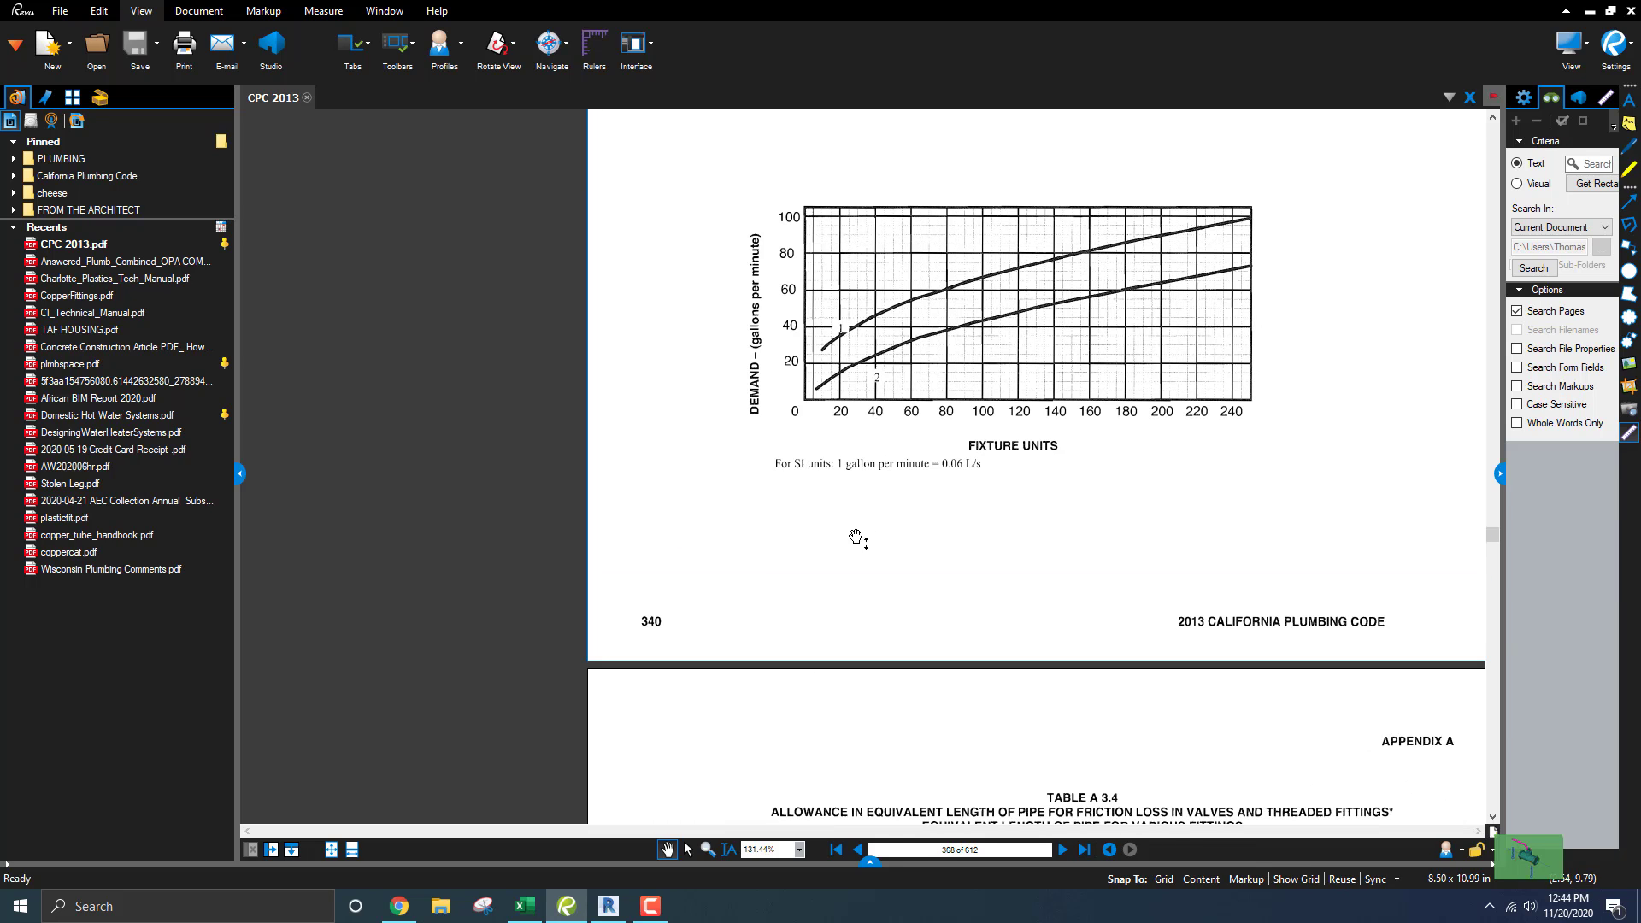
- Review Table A 3.4 on equivalent pipe lengths for fittings on PDF page 369 and return to the demand chart on page 368
mouse_move(626, 907)
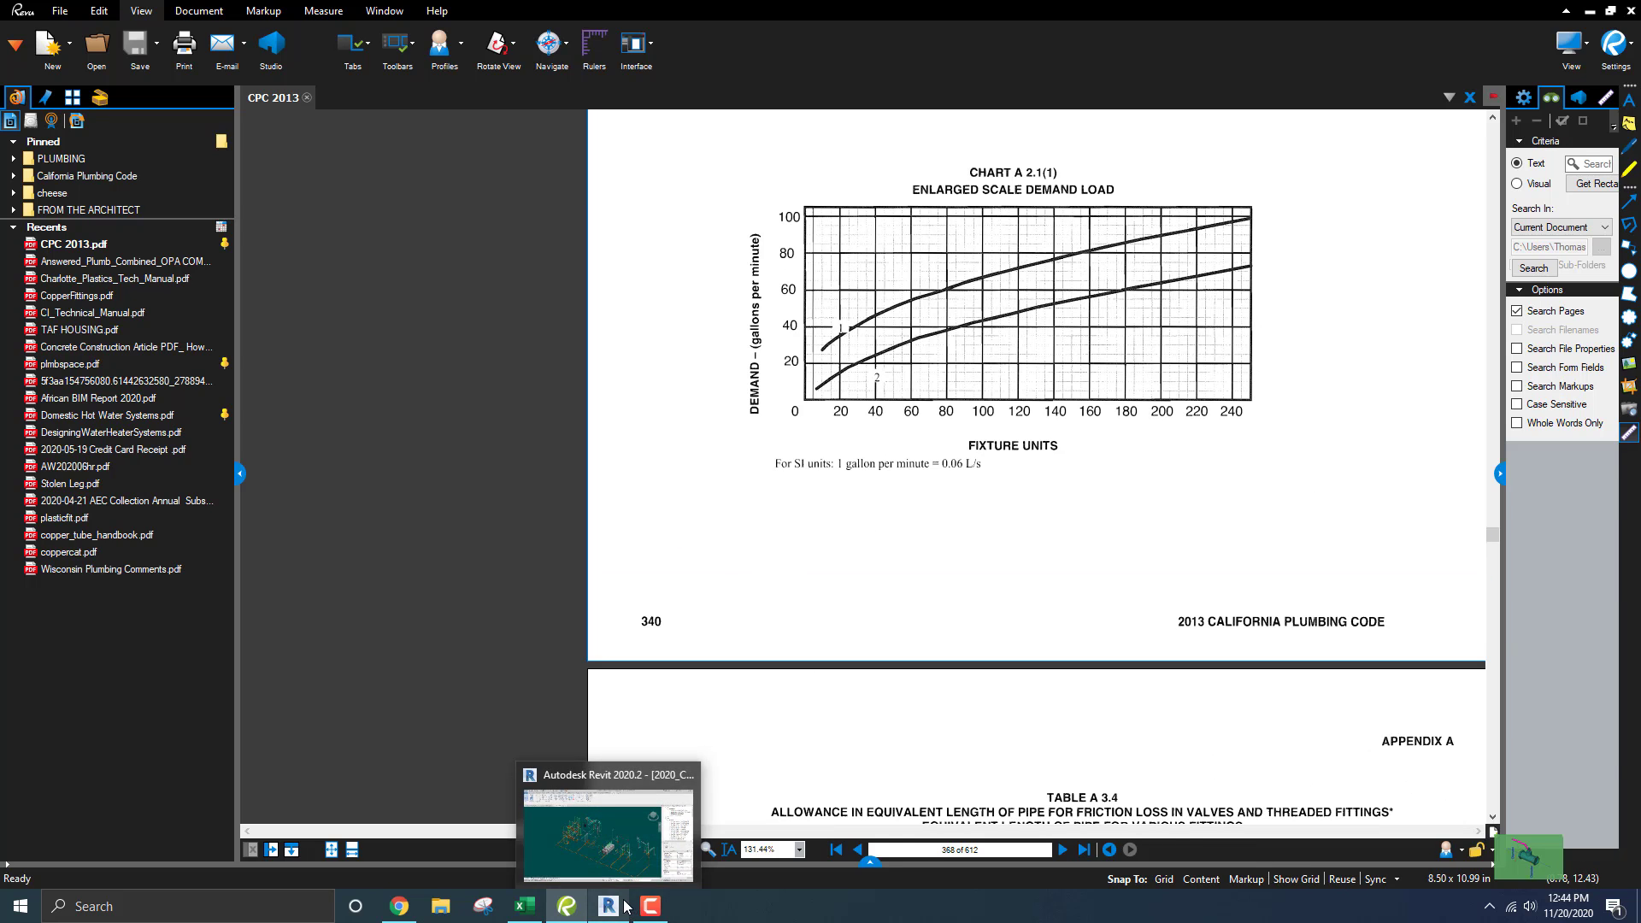
scroll(776, 484, down, 3)
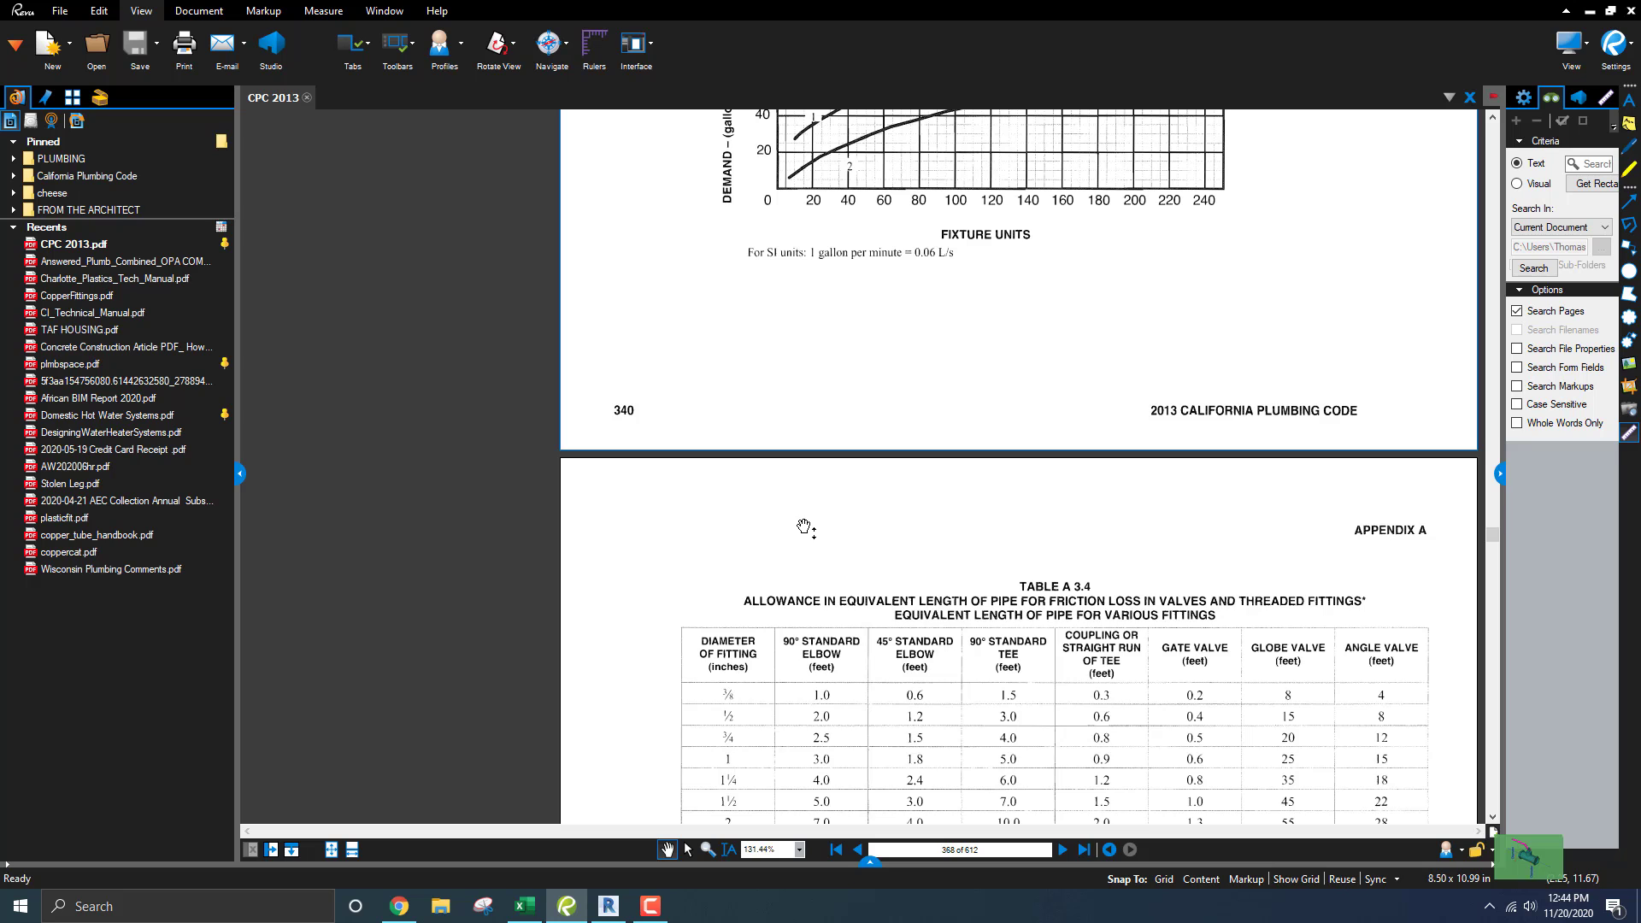
scroll(799, 590, up, 3)
scroll(813, 586, down, 5)
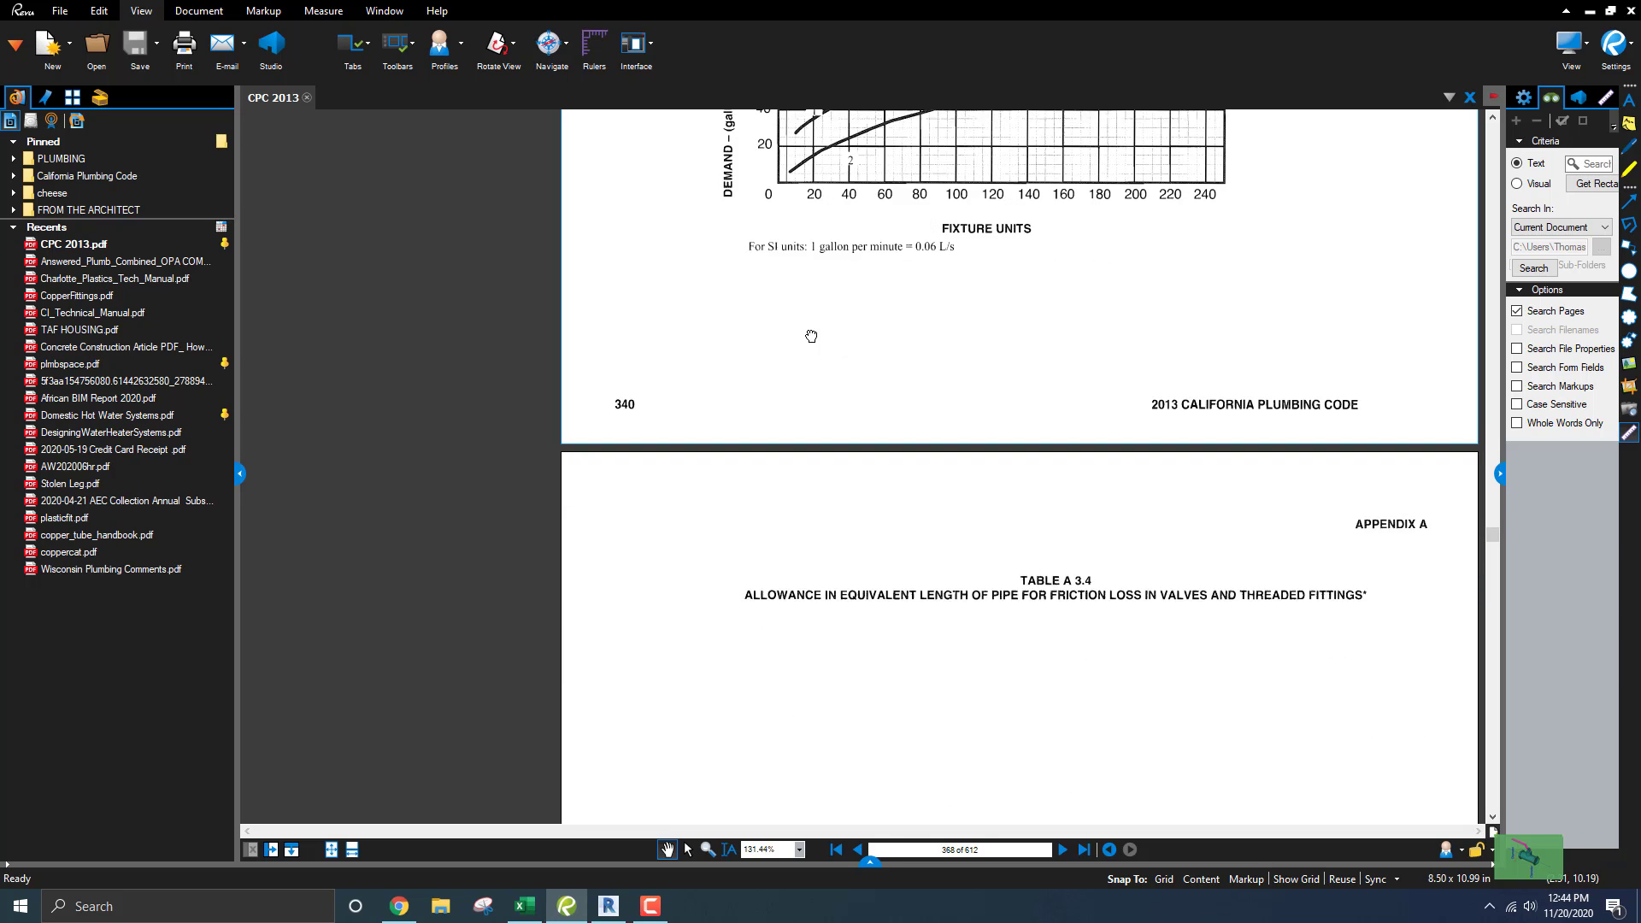
scroll(830, 436, down, 10)
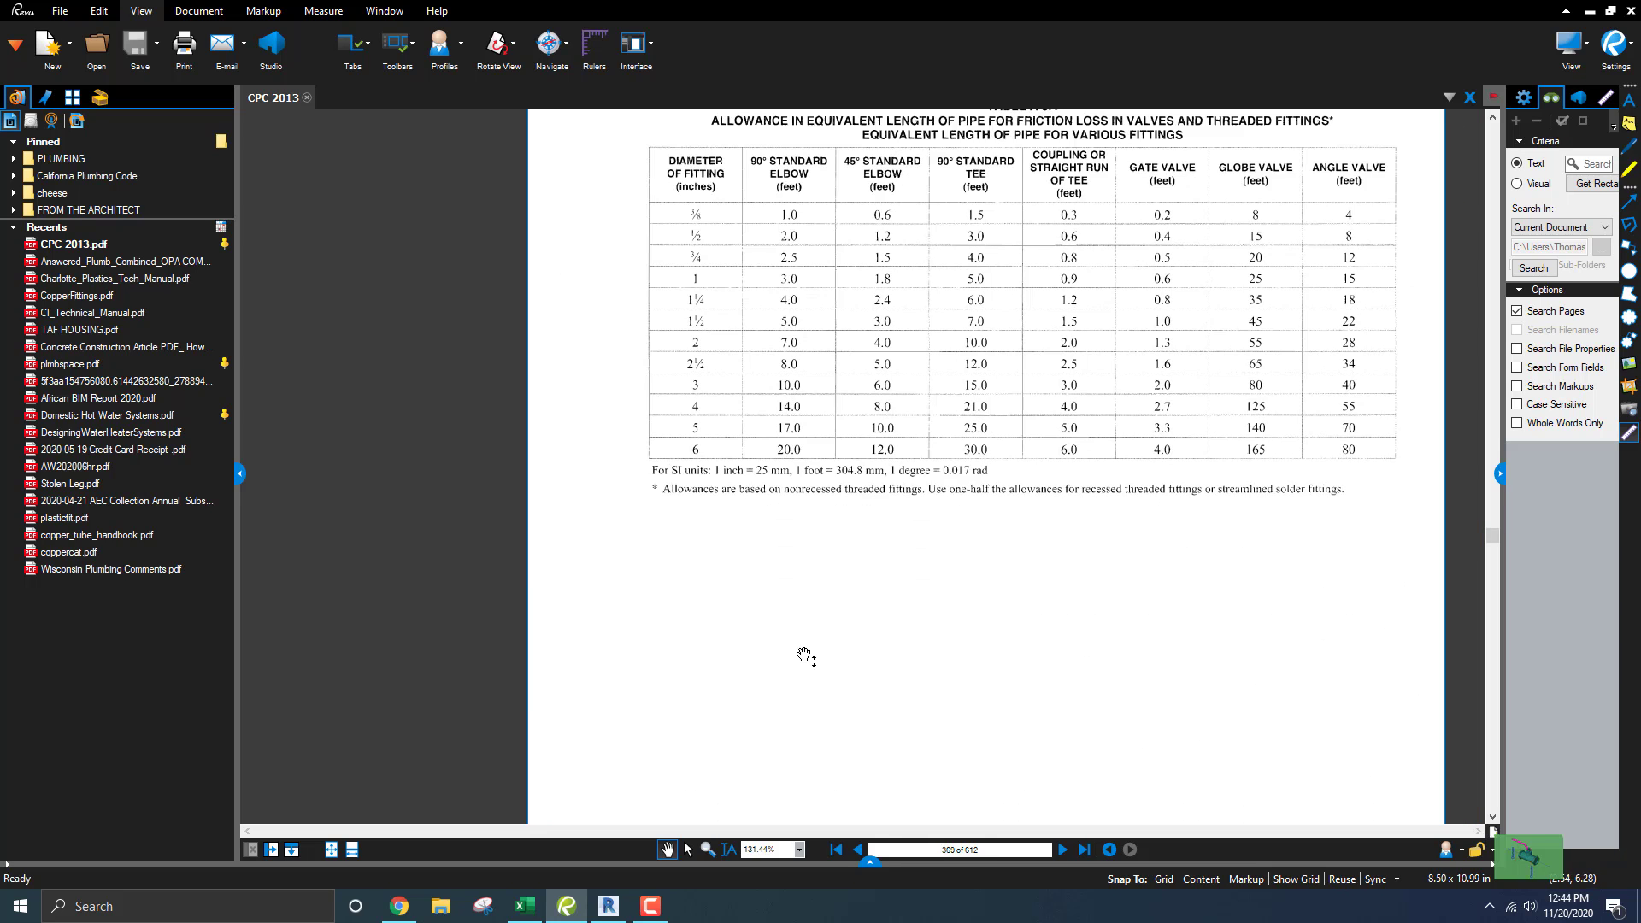
drag(805, 498, 807, 154)
drag(825, 462, 829, 108)
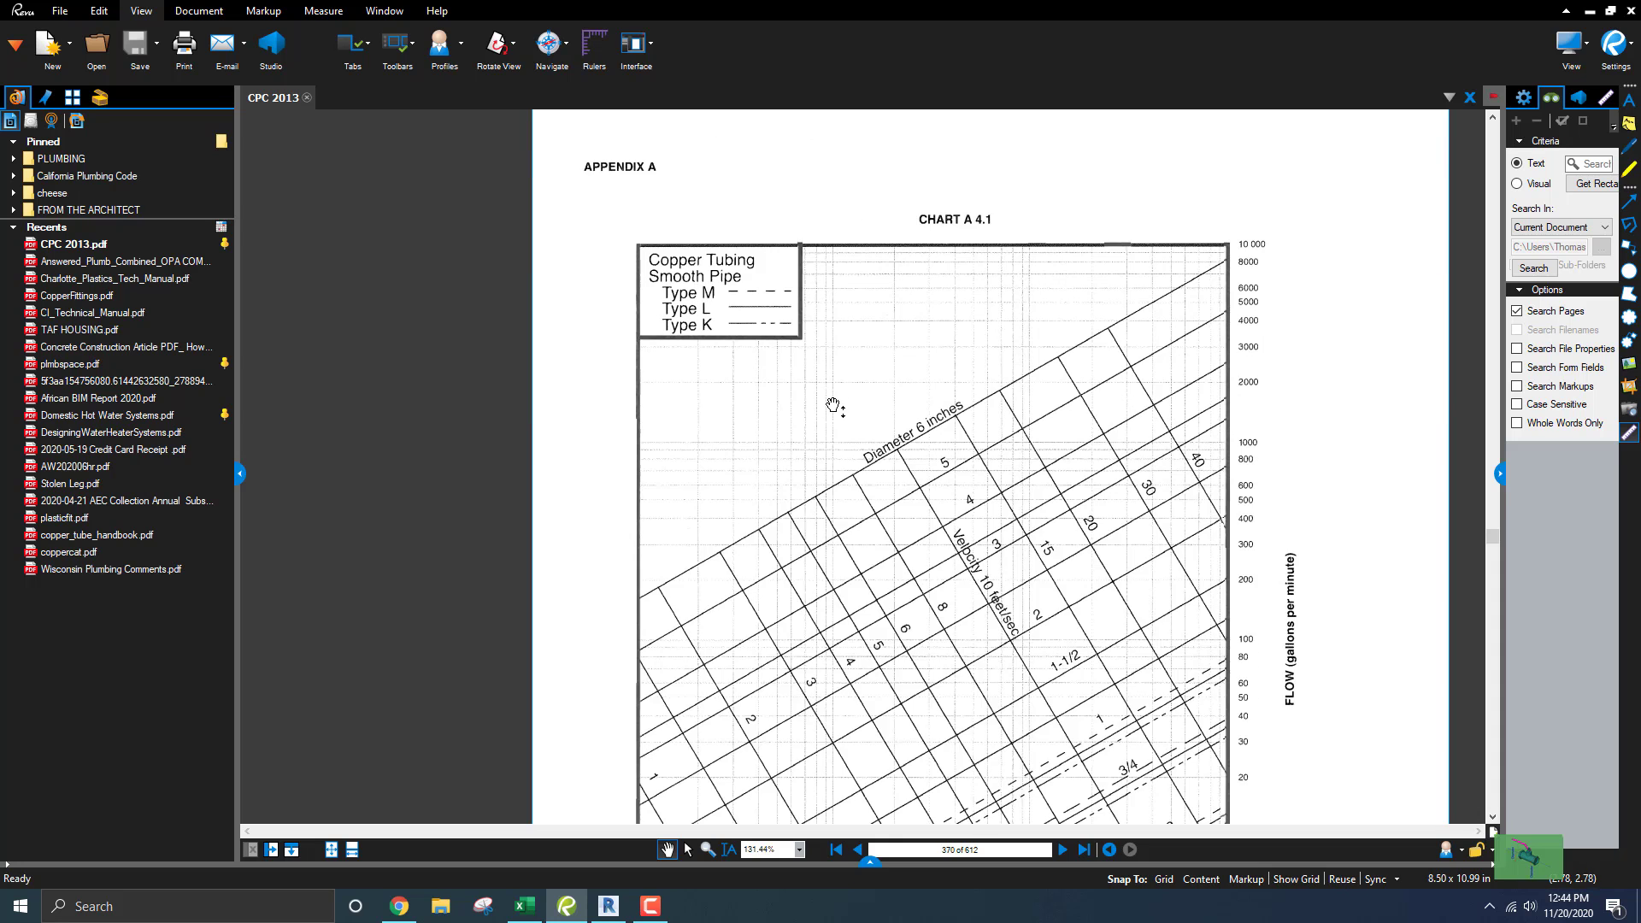
drag(836, 369, 842, 696)
scroll(846, 716, up, 15)
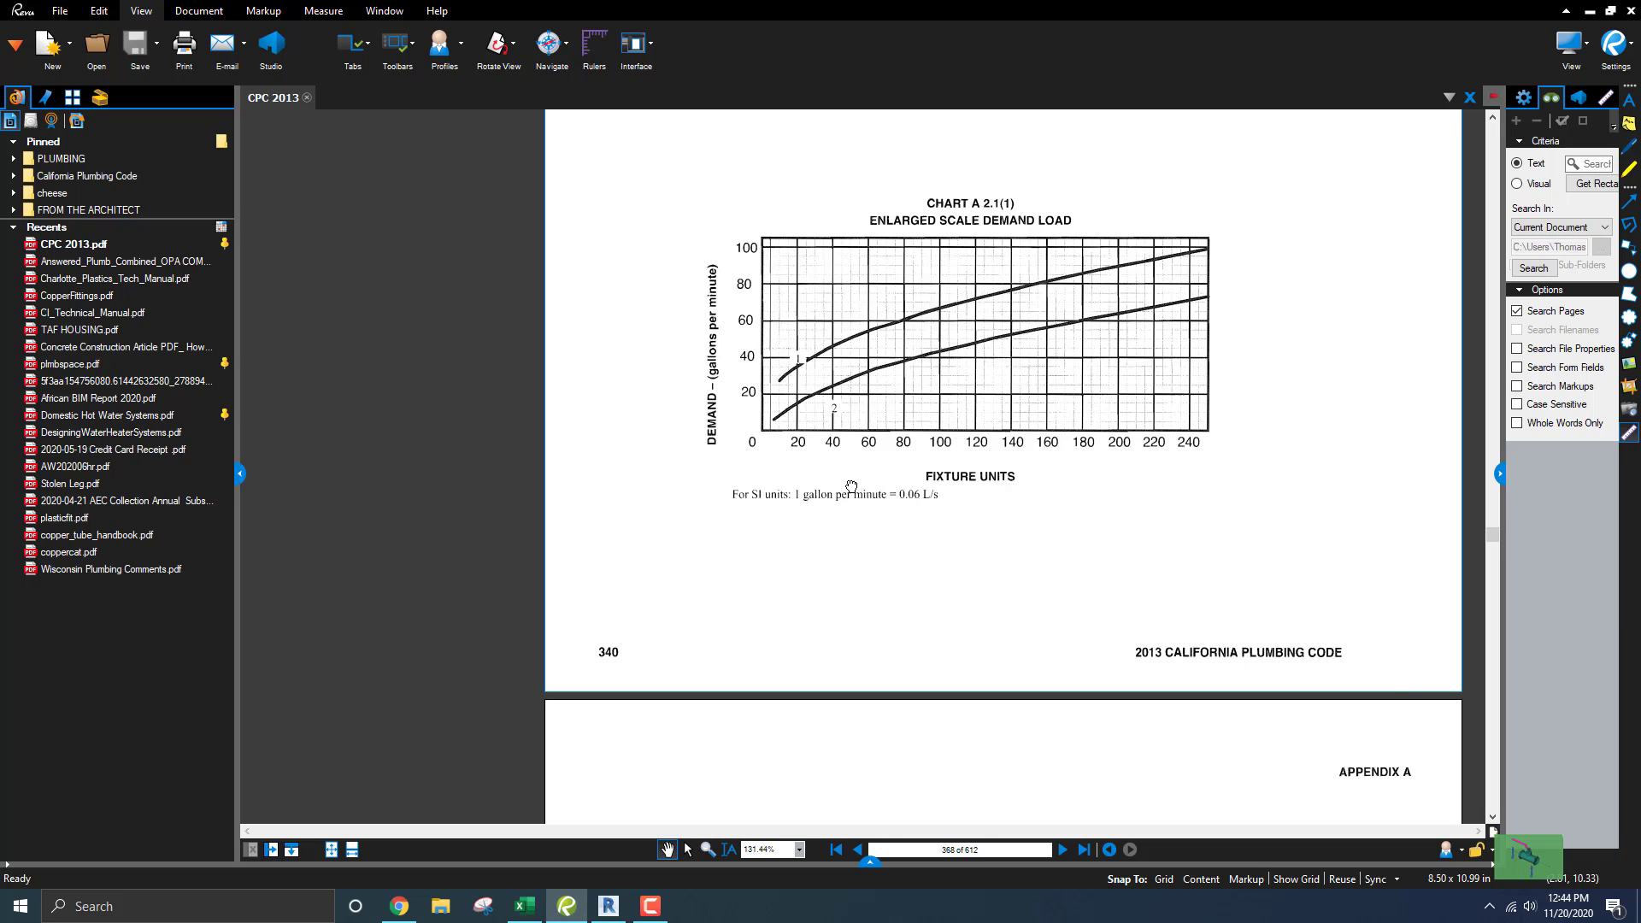
- Examine the copper tubing friction loss Chart A 4.1 on PDF page 370, down to its friction loss axis
scroll(855, 513, down, 7)
scroll(898, 257, down, 9)
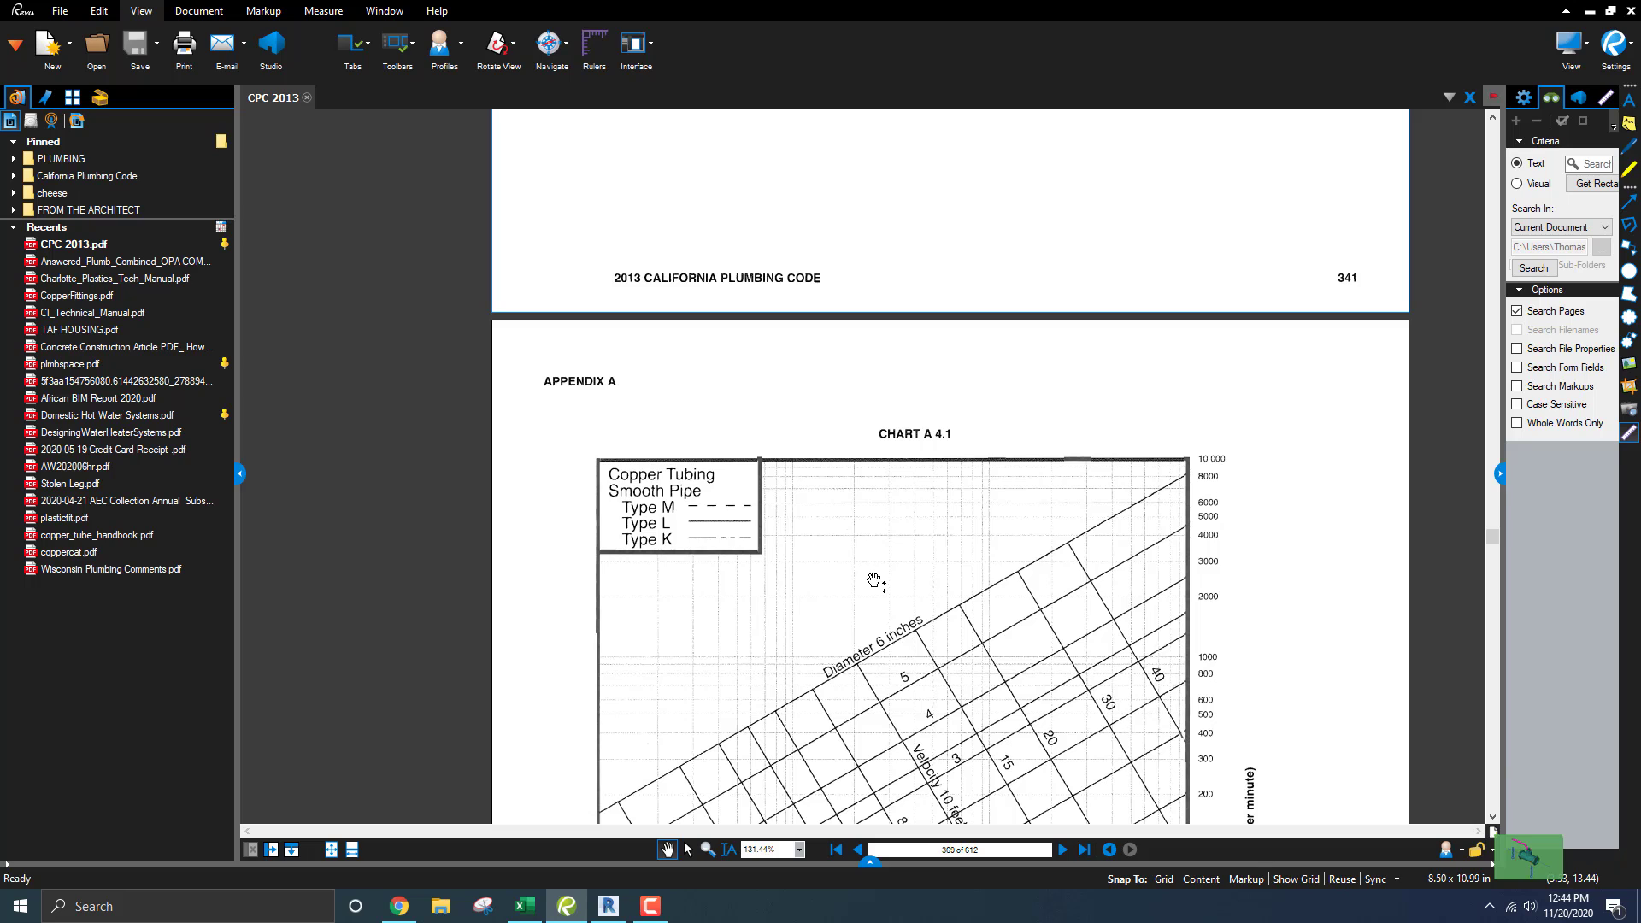
scroll(864, 552, down, 5)
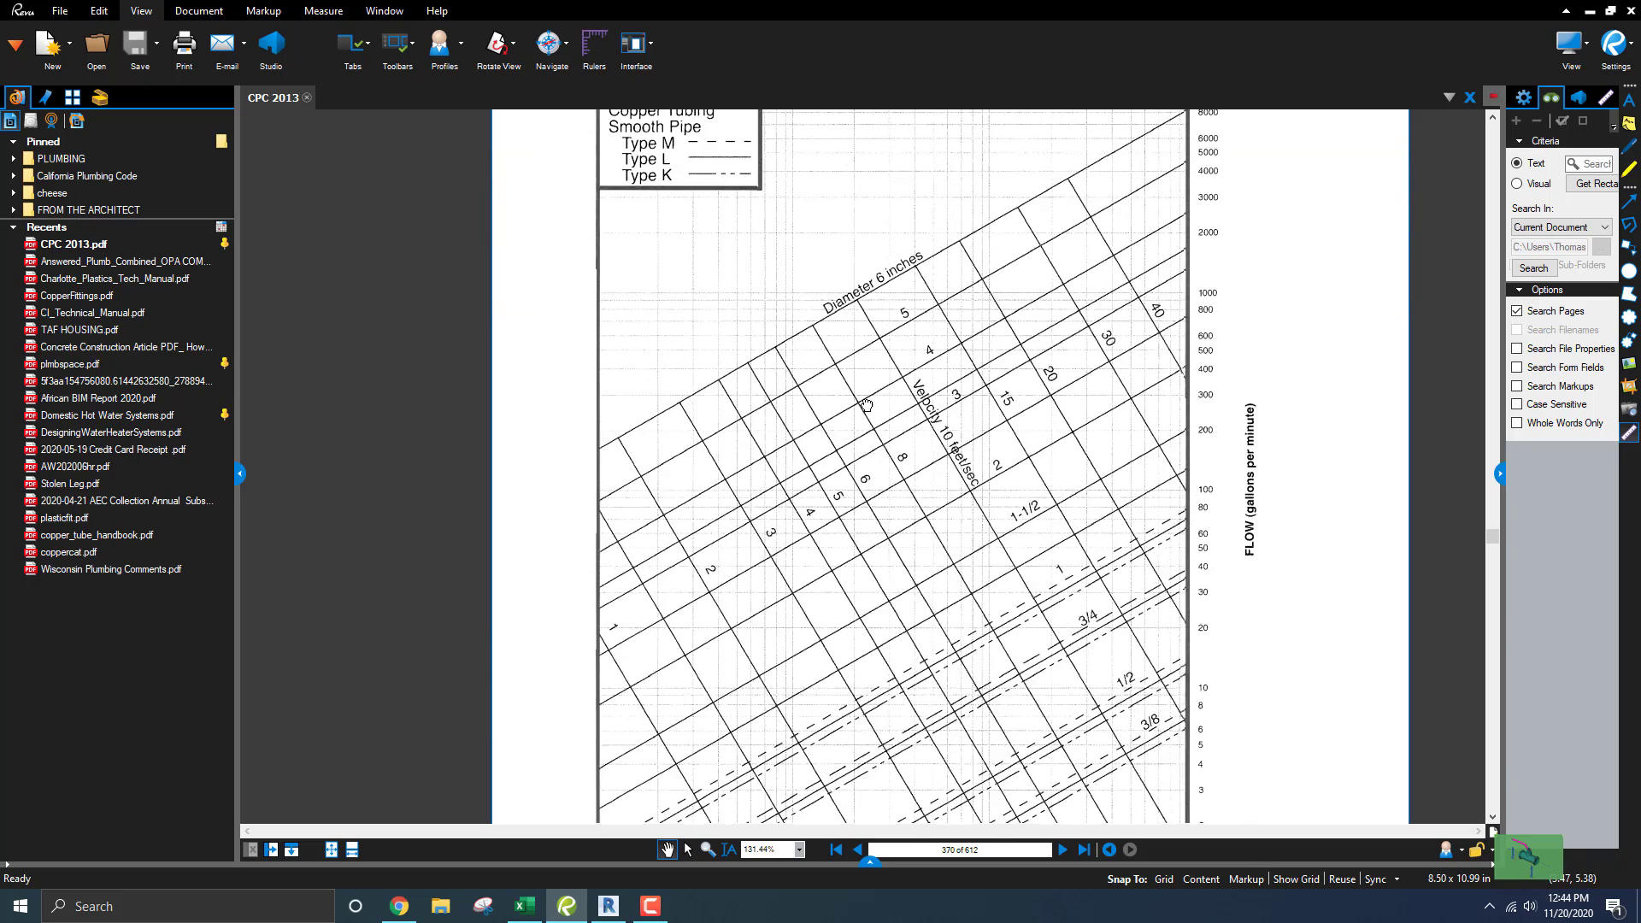
scroll(874, 511, down, 3)
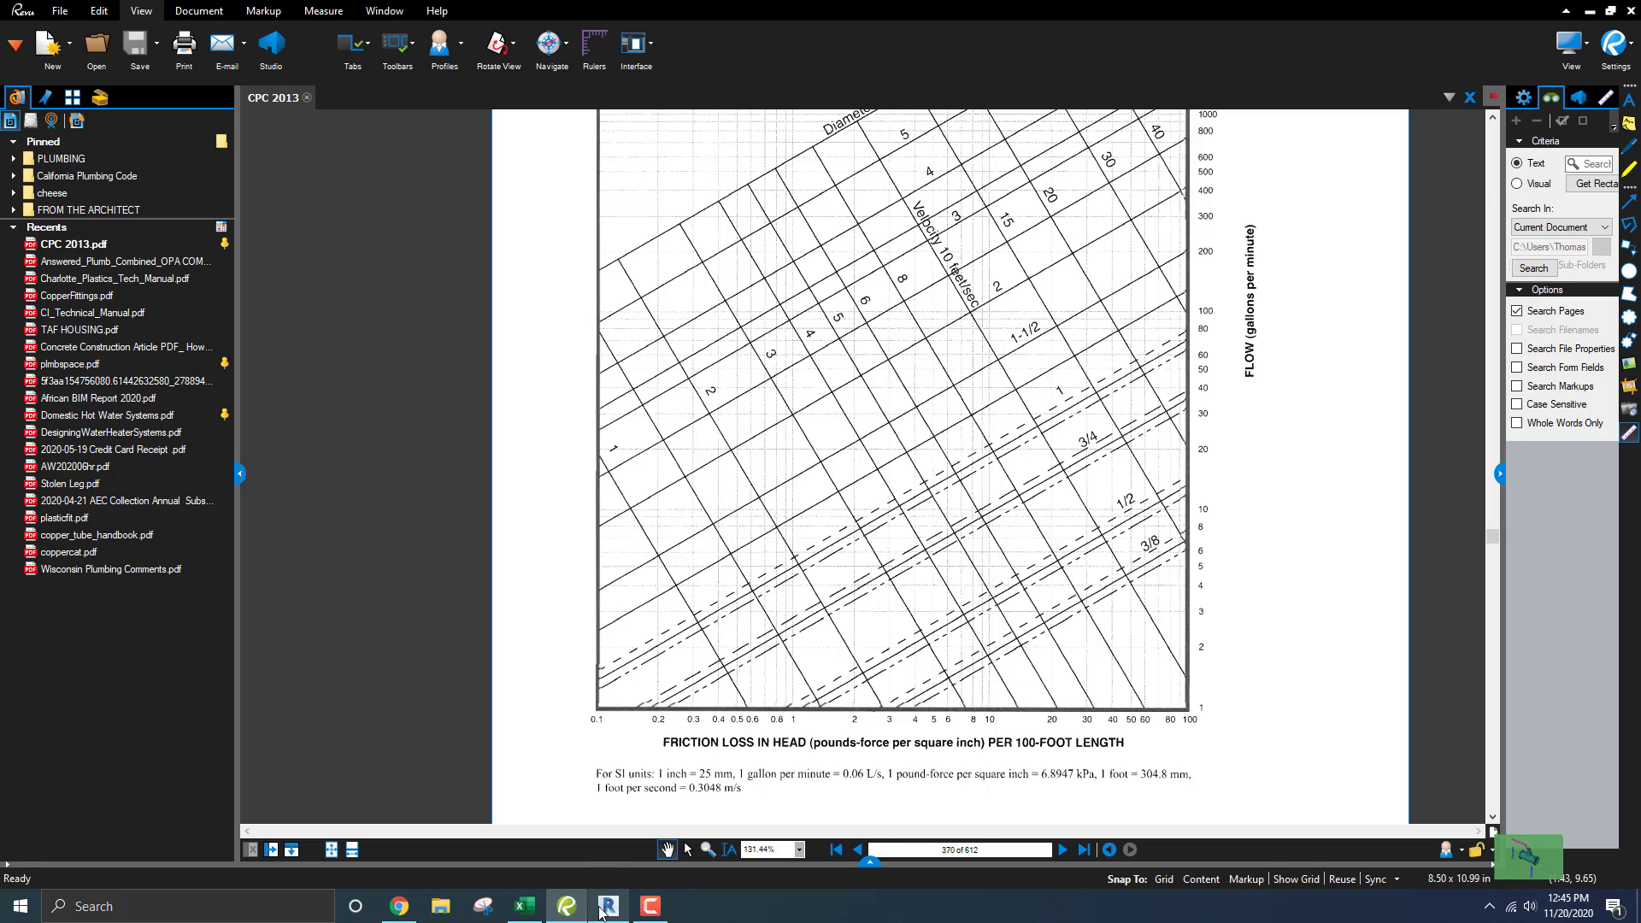
- Switch to Revit and check the flow and fixture units of the heater's vertical CPVC_HW pipe and the 3" CPVC_CW pipe beside it
click(605, 906)
scroll(578, 315, up, 5)
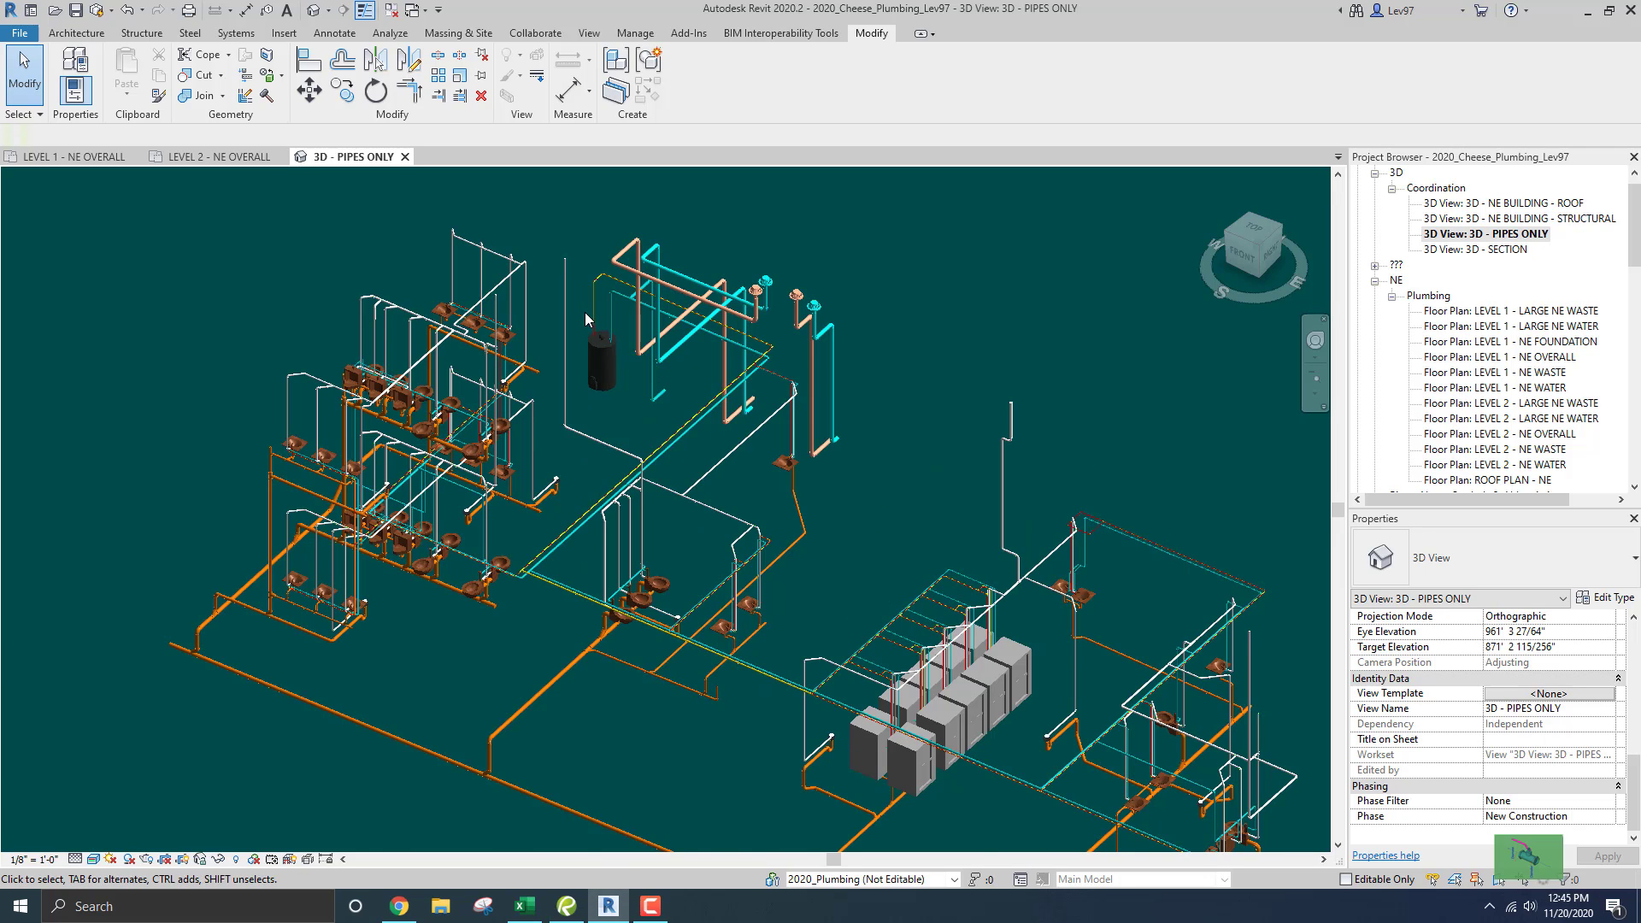
click(615, 318)
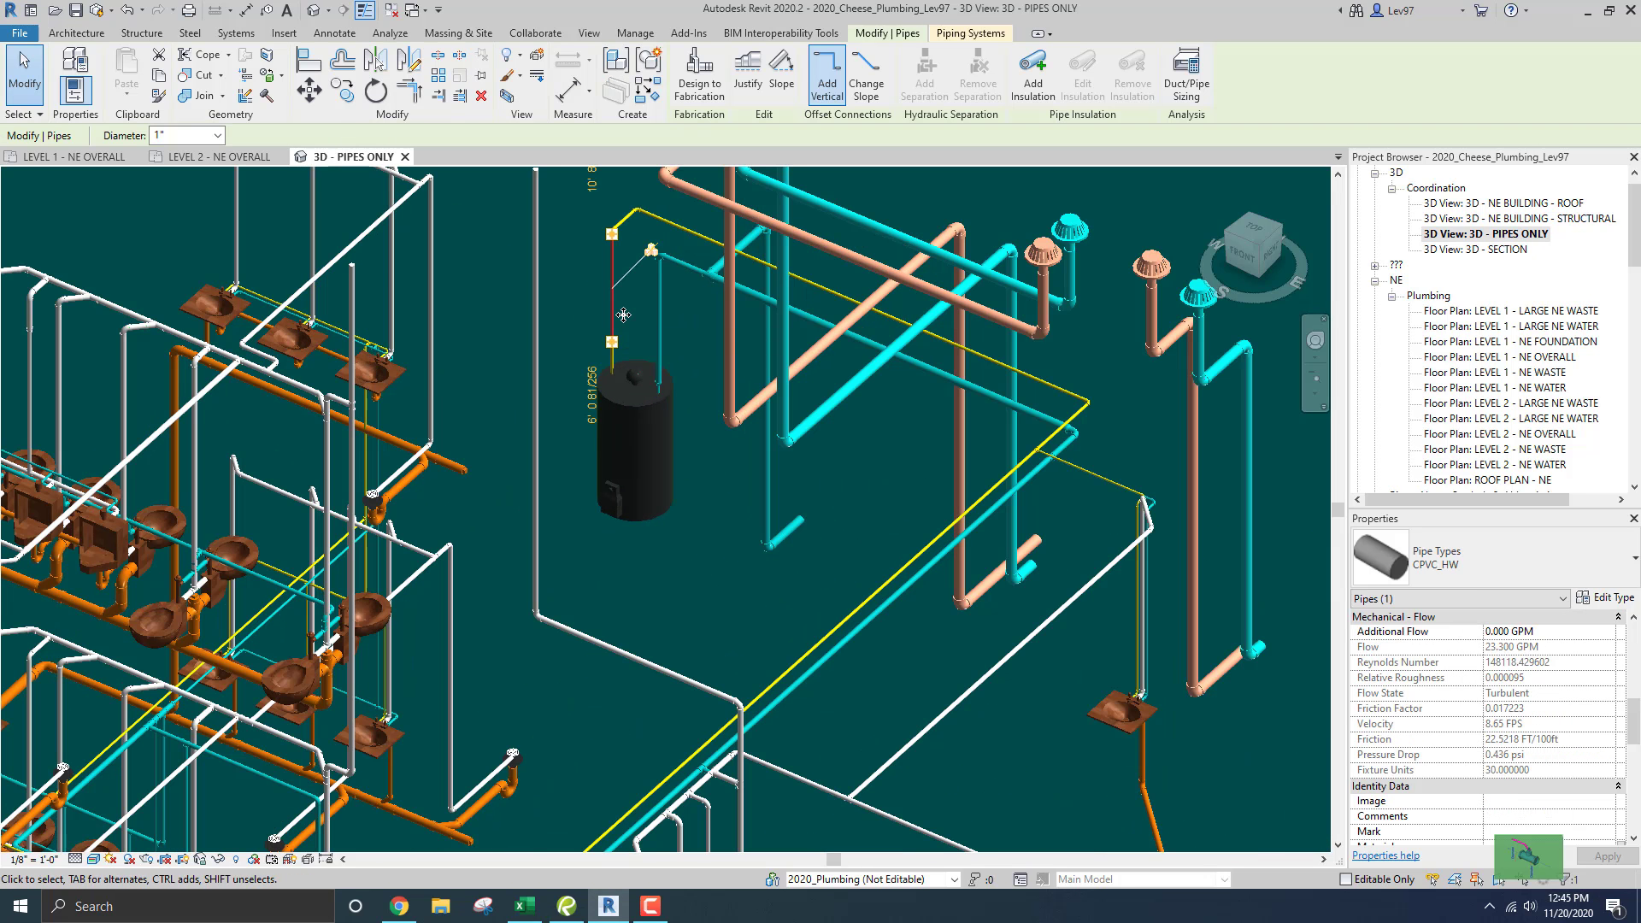
click(576, 273)
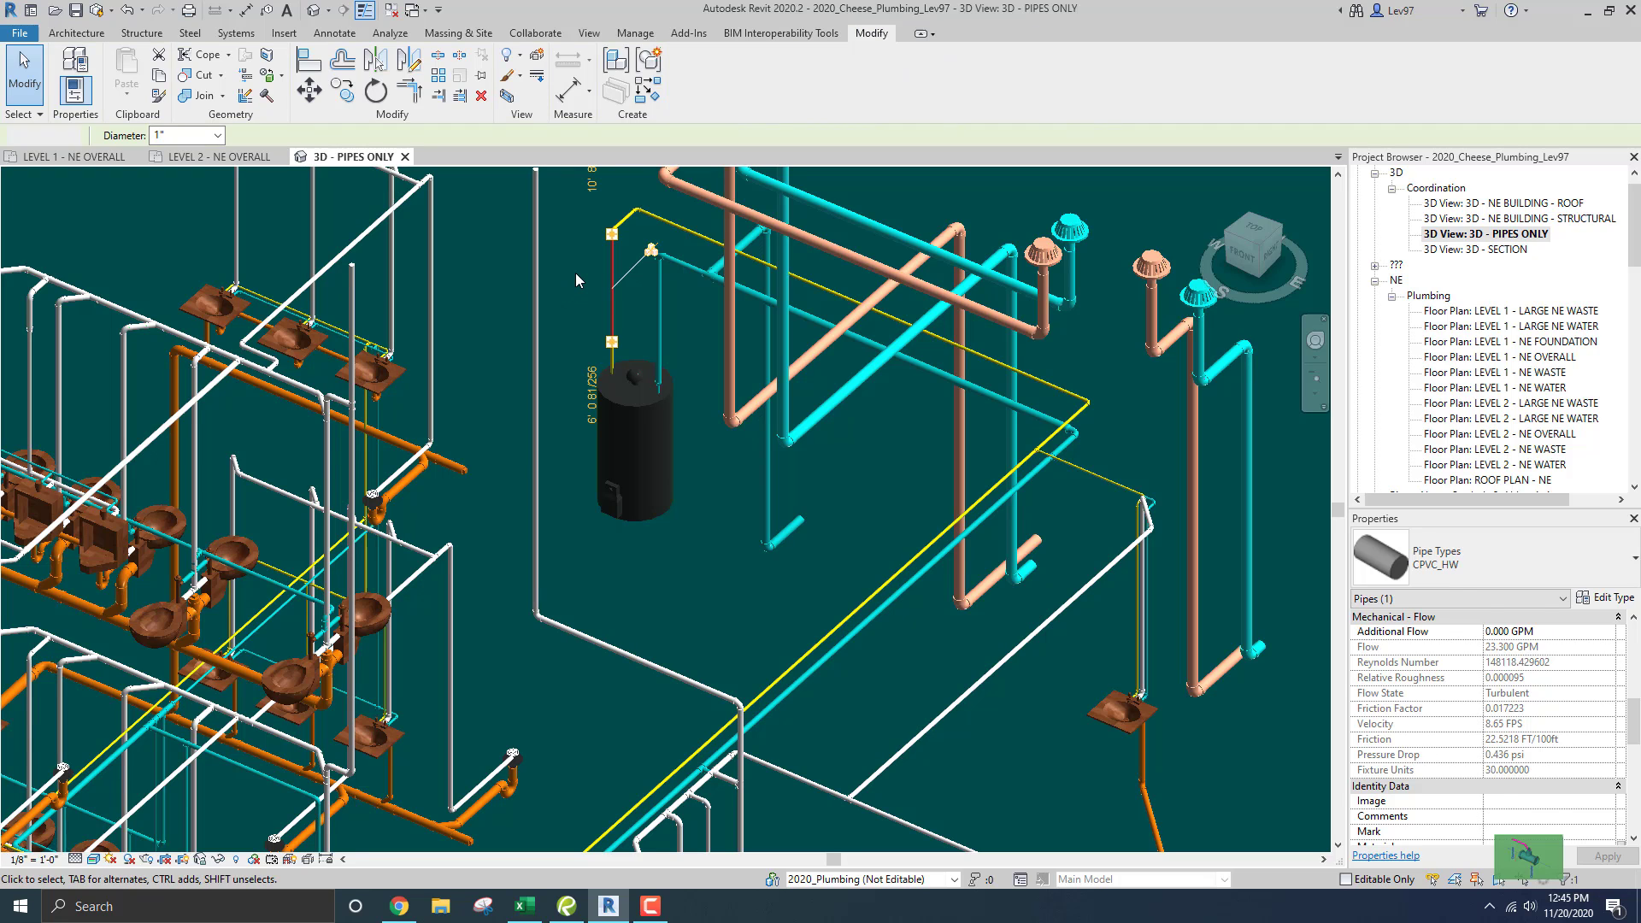
middle_drag(576, 274, 553, 316)
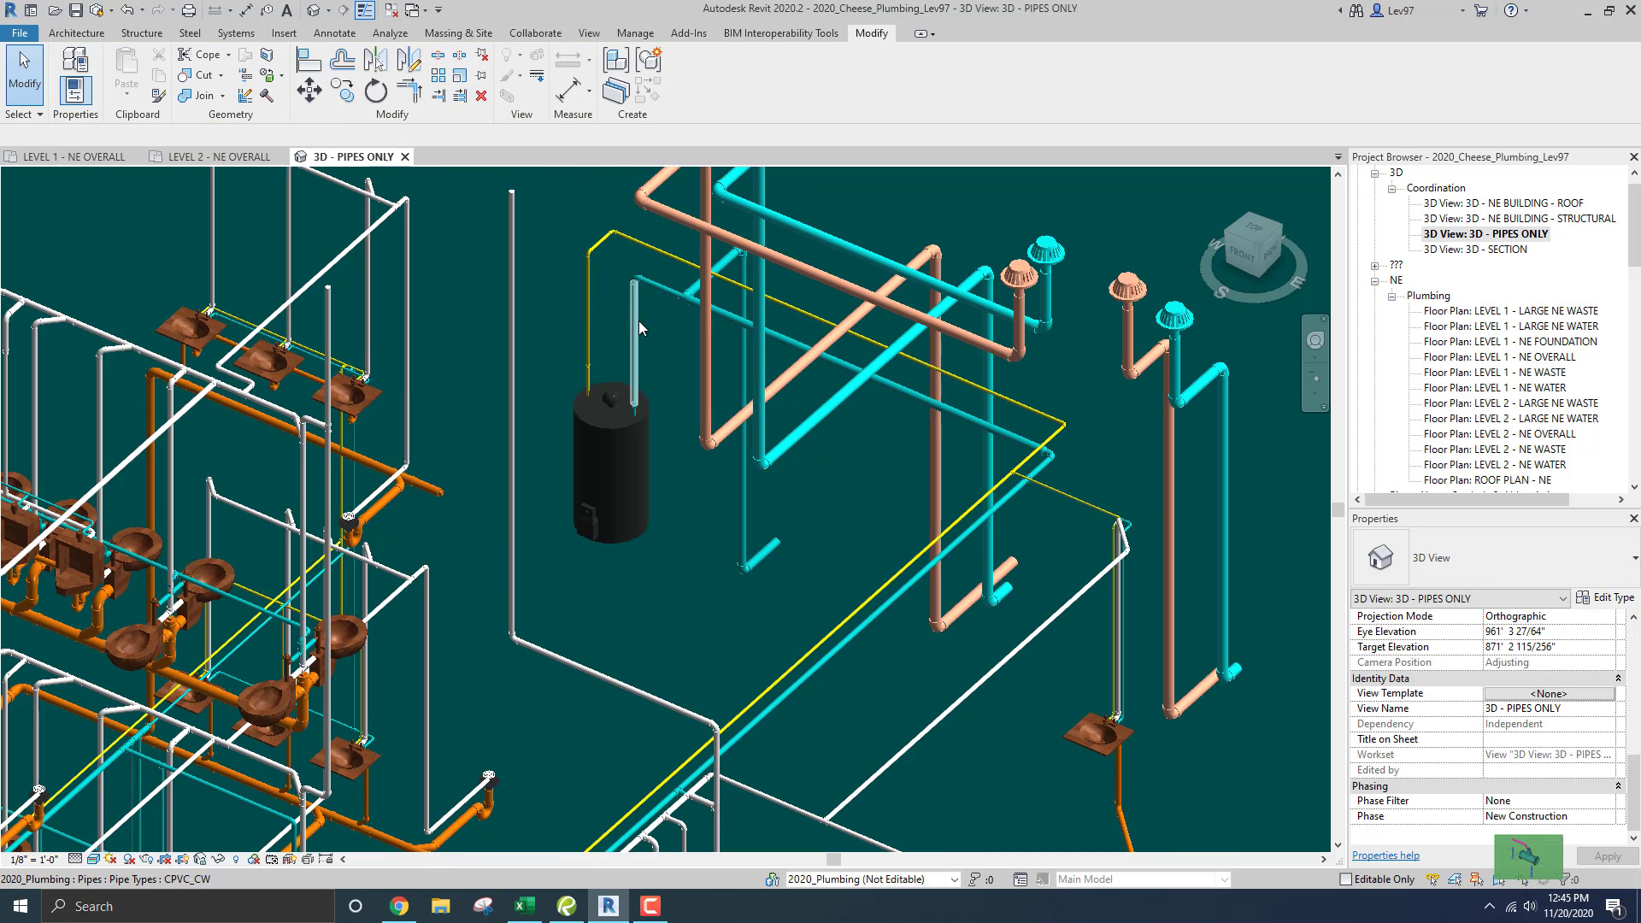
click(729, 319)
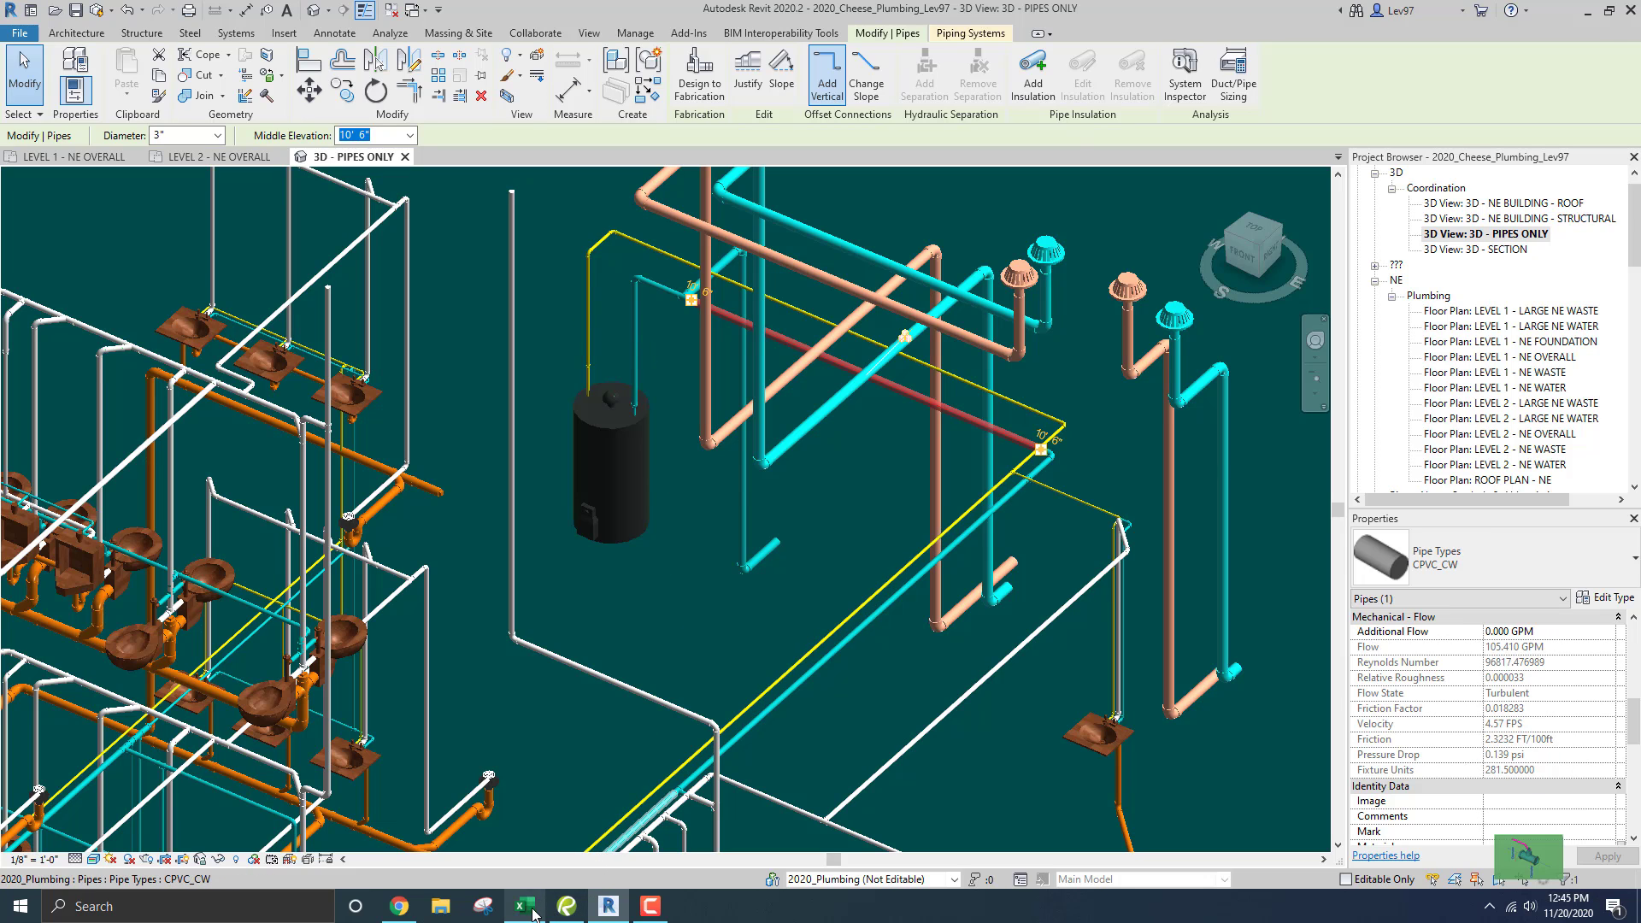
- Switch to Bluebeam Revu and compare demand load Charts A 2.1 and A 2.1(1) on PDF page 368 of CPC 2013
click(566, 906)
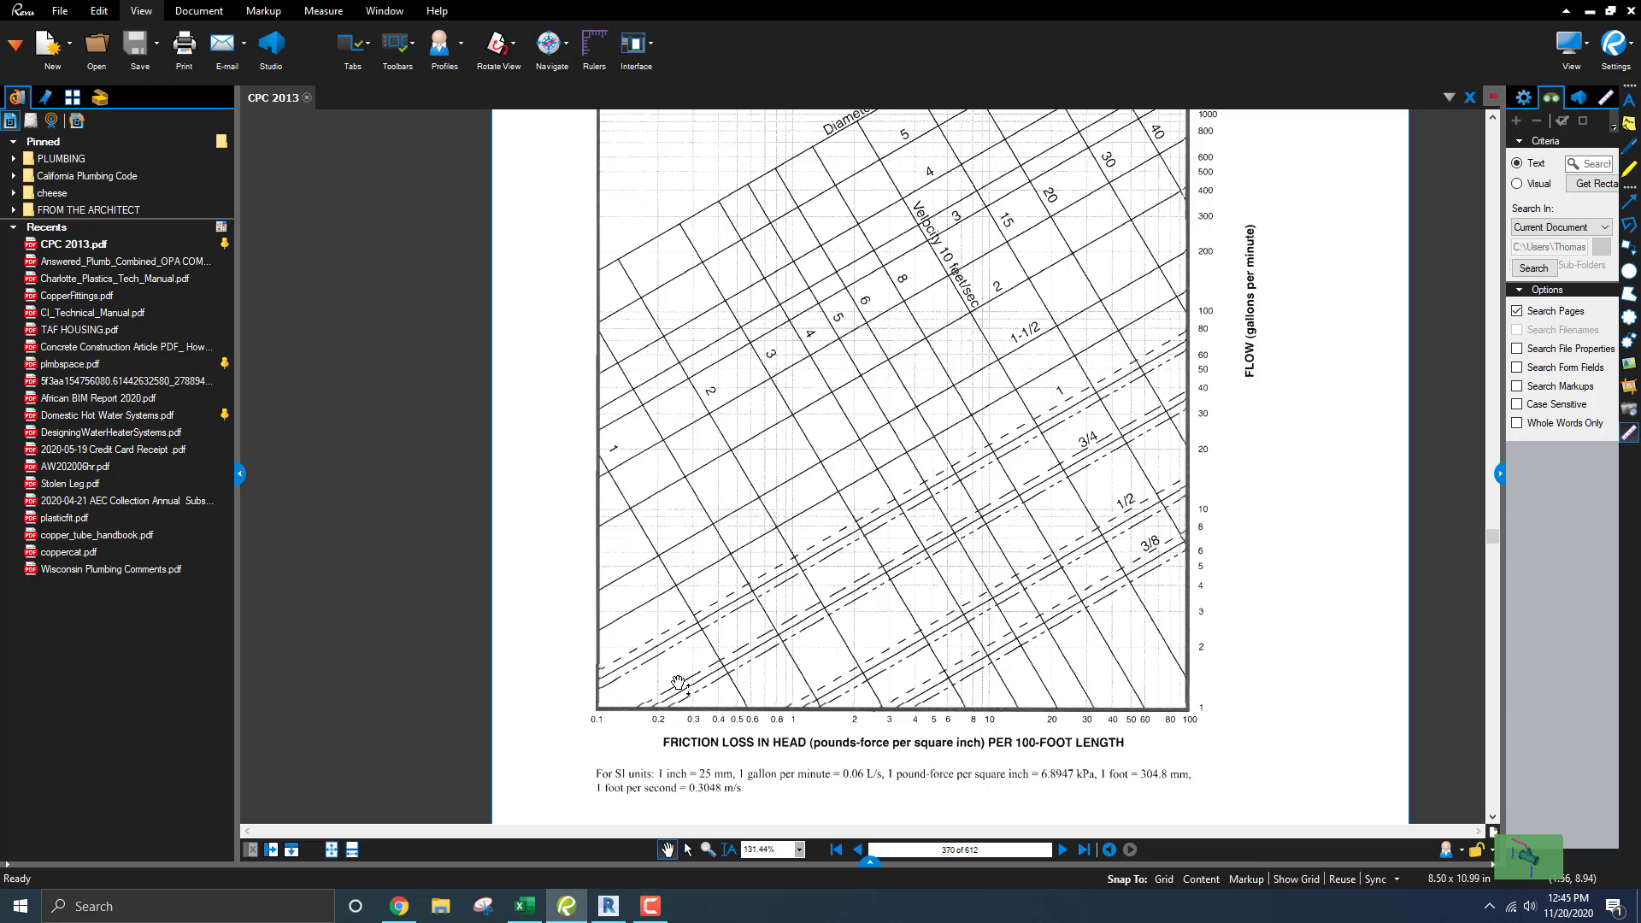
scroll(718, 359, up, 6)
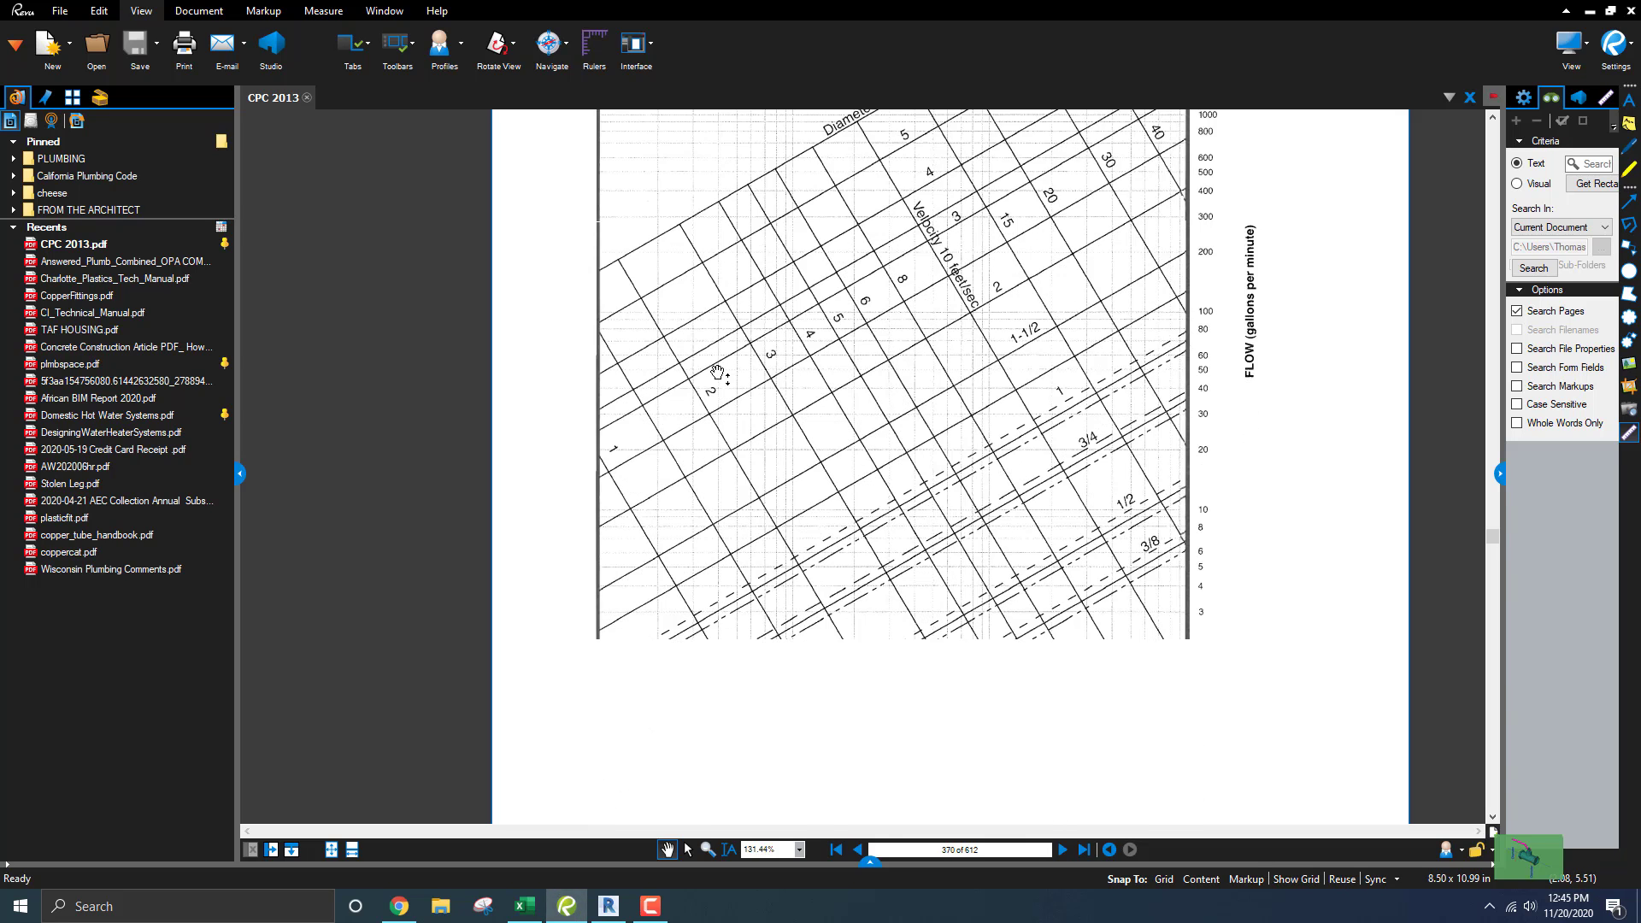
scroll(717, 369, up, 10)
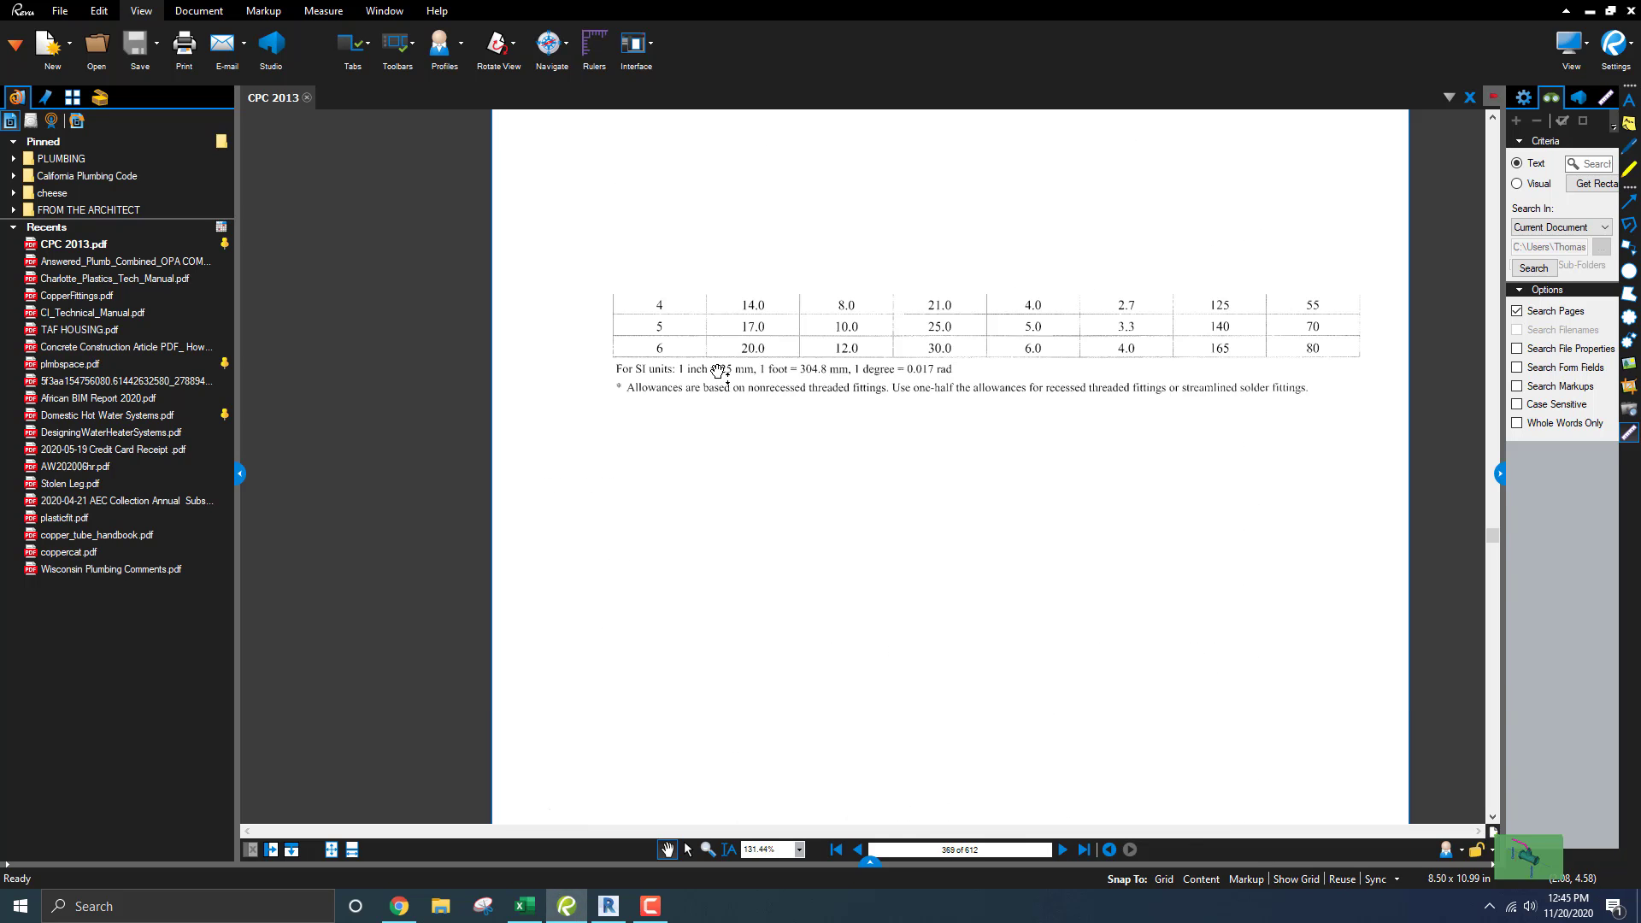
scroll(718, 369, up, 5)
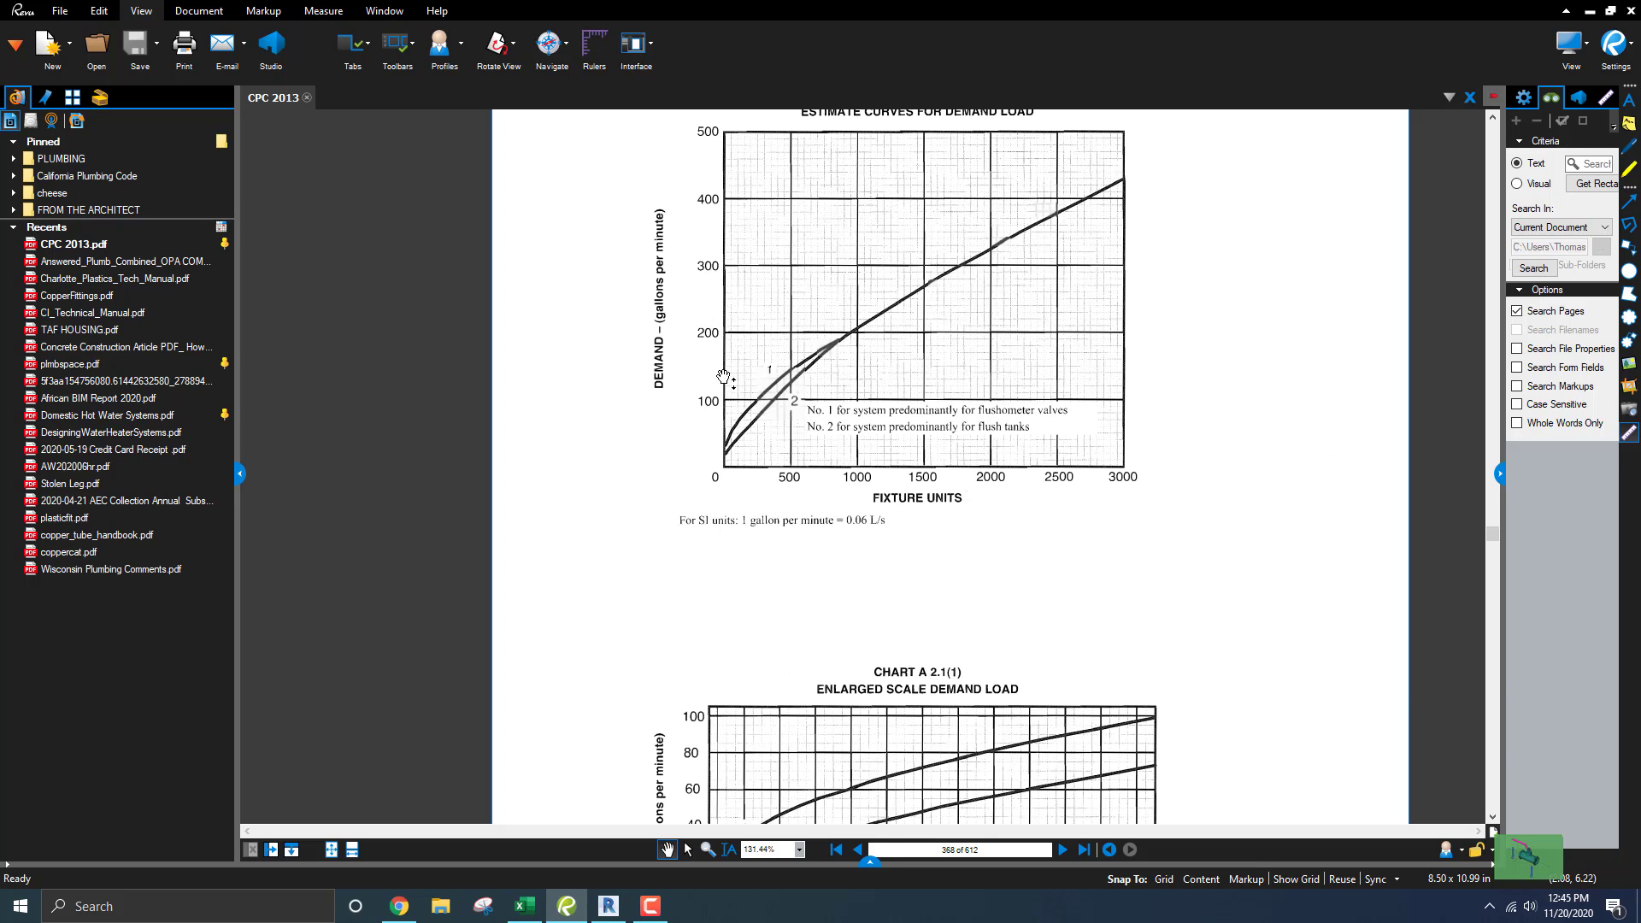
scroll(756, 465, down, 3)
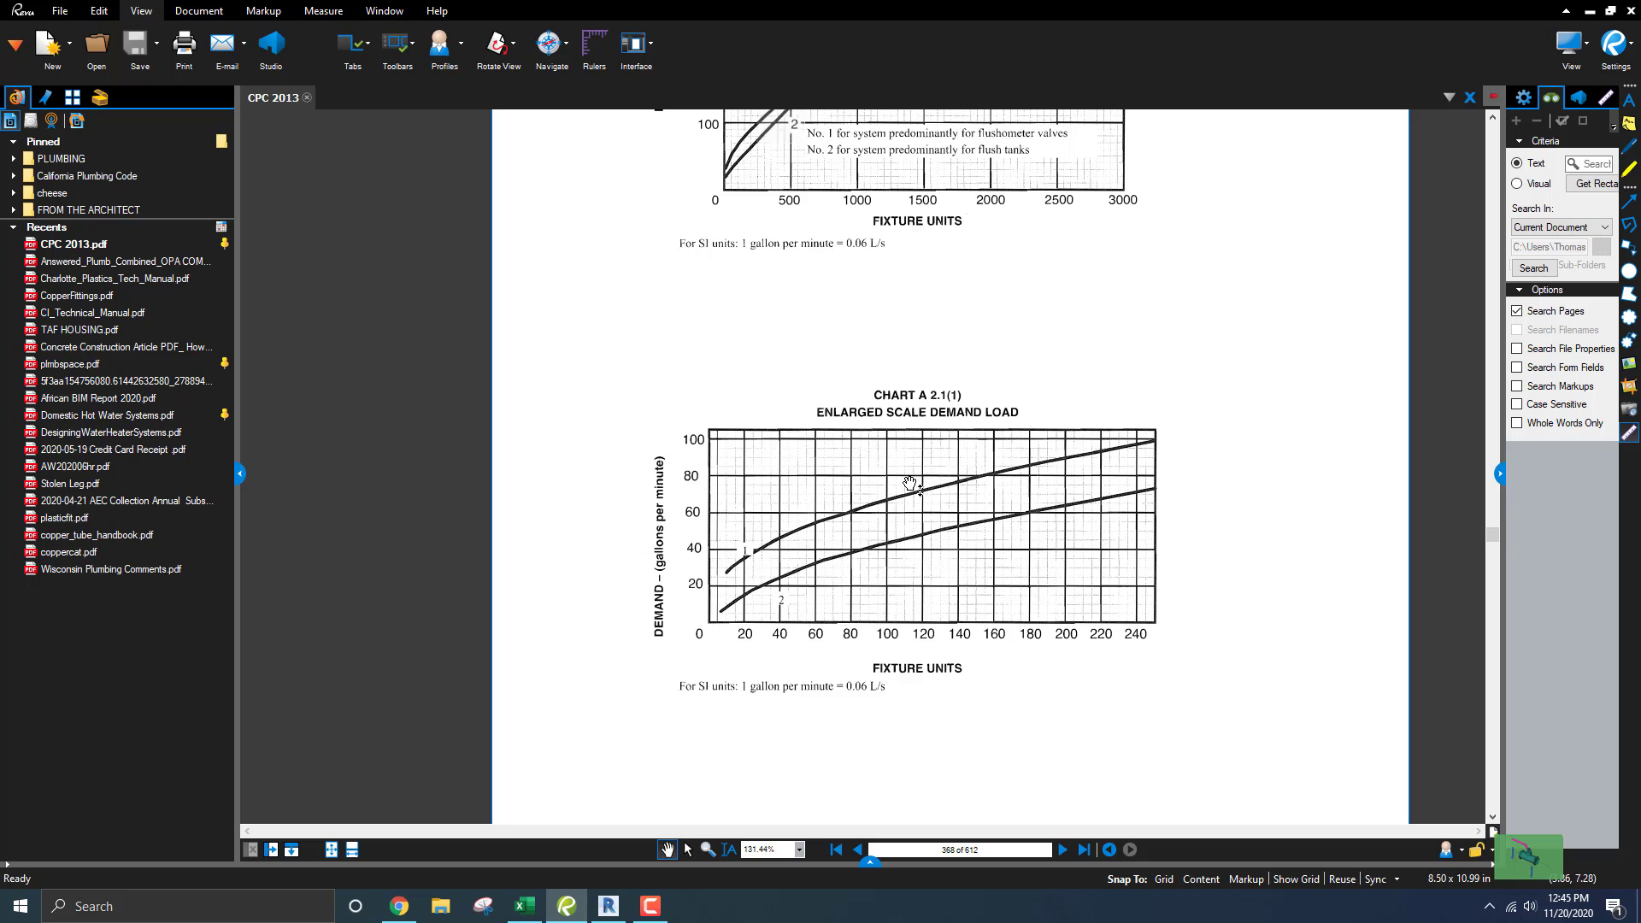
scroll(914, 512, up, 4)
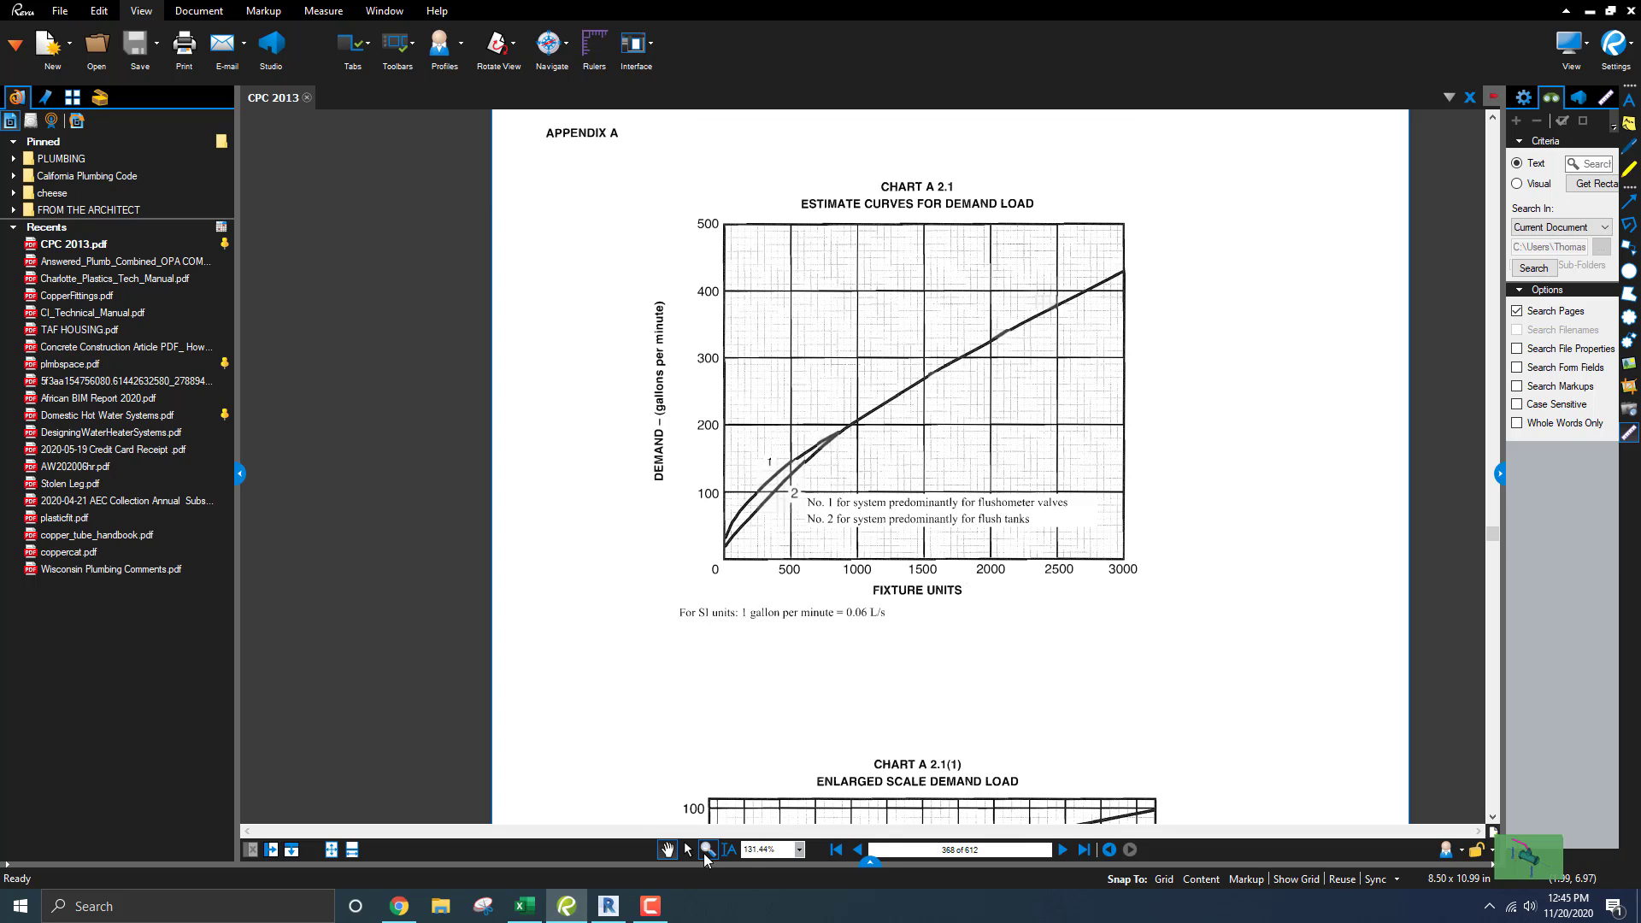
- Inspect the flushometer valve and flush tank curves up close in the low fixture unit range of Chart A 2.1
click(707, 849)
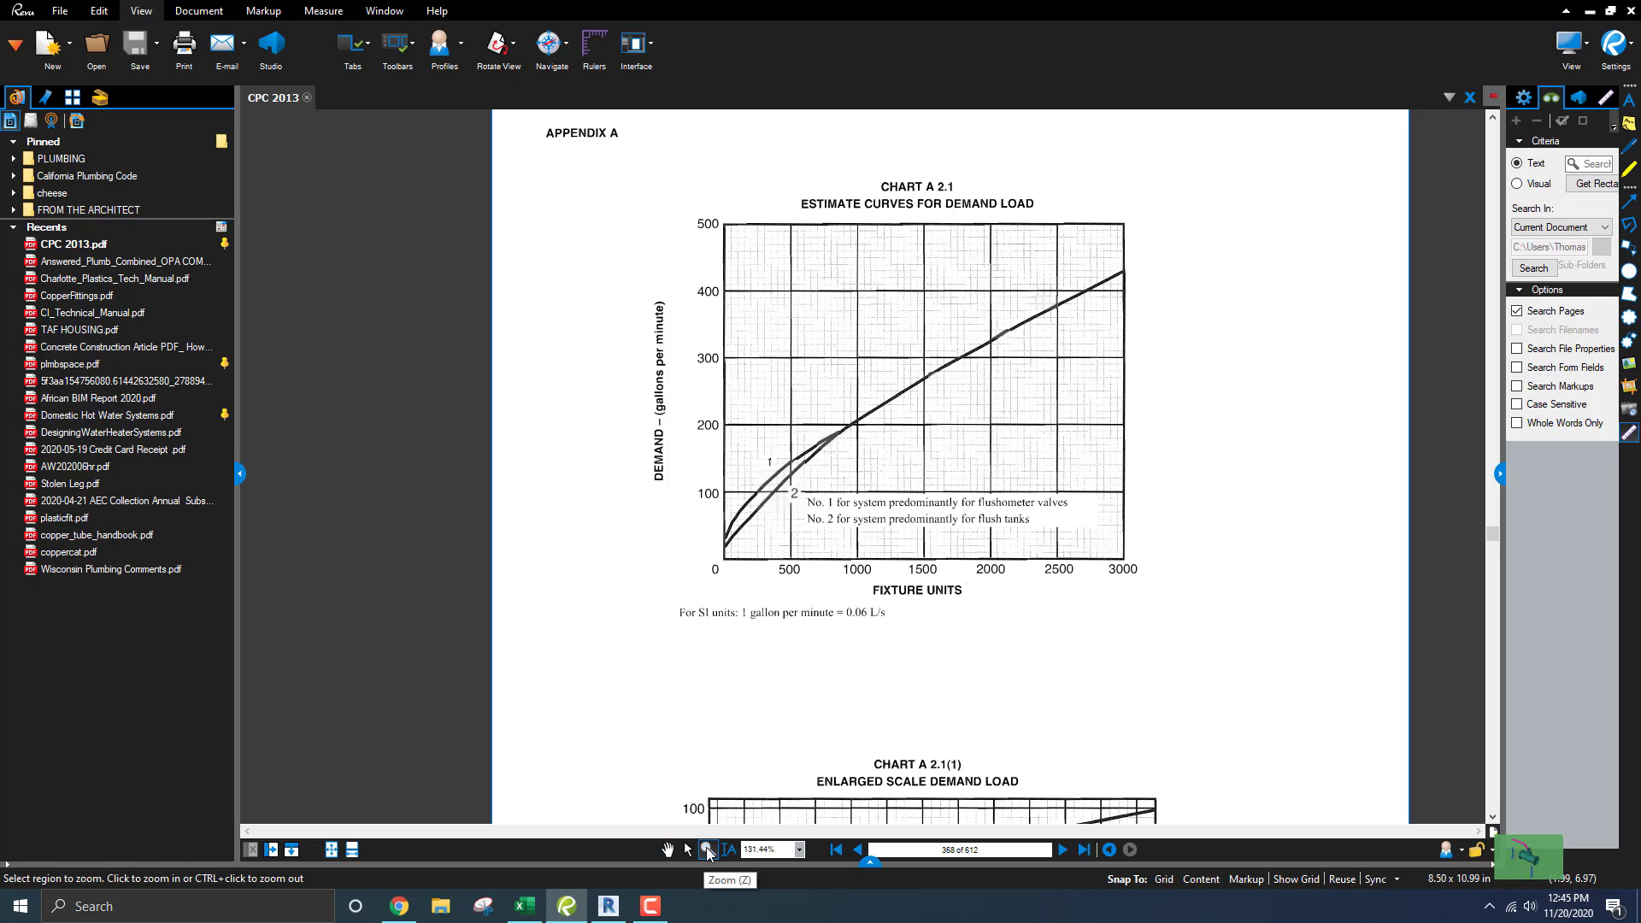
click(793, 506)
click(793, 509)
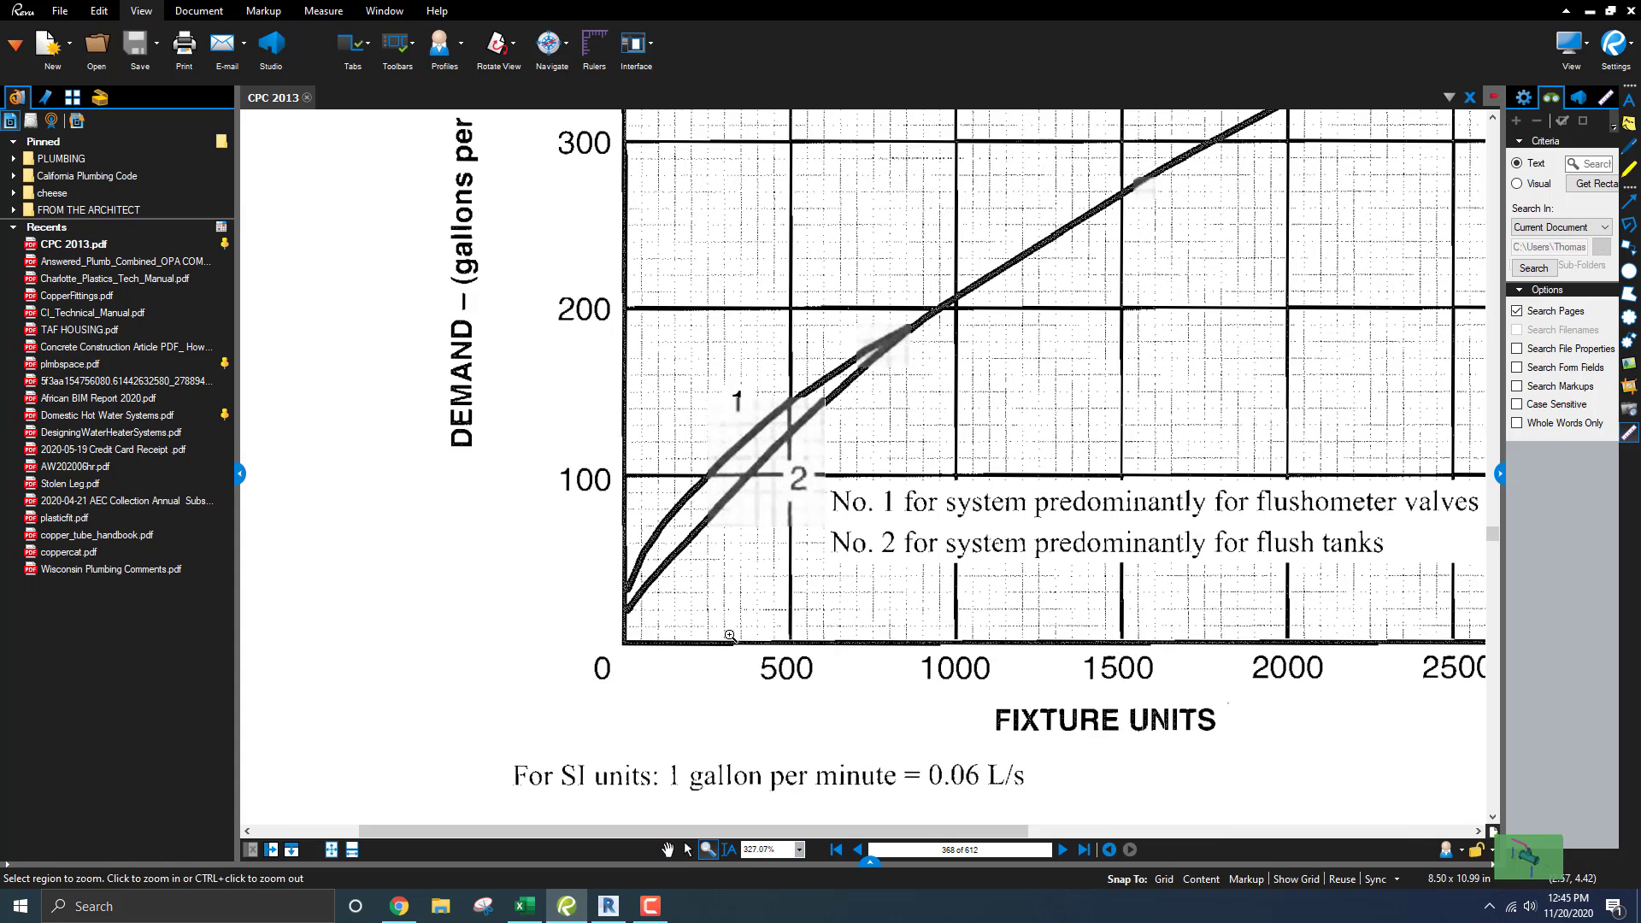
click(679, 655)
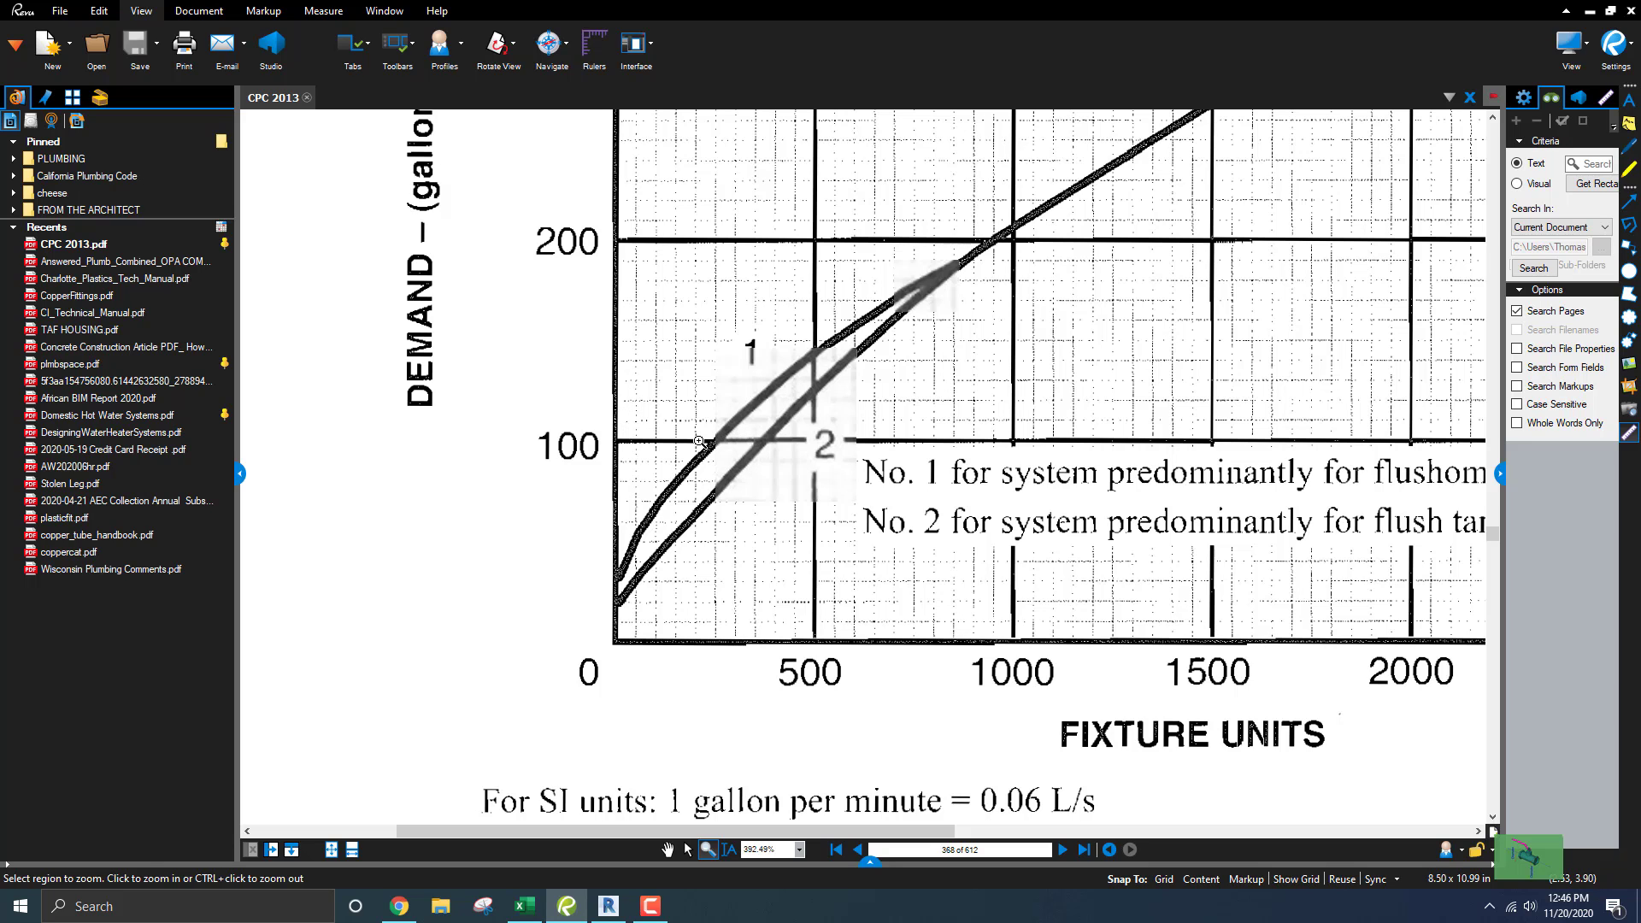
ctrl+click(630, 425)
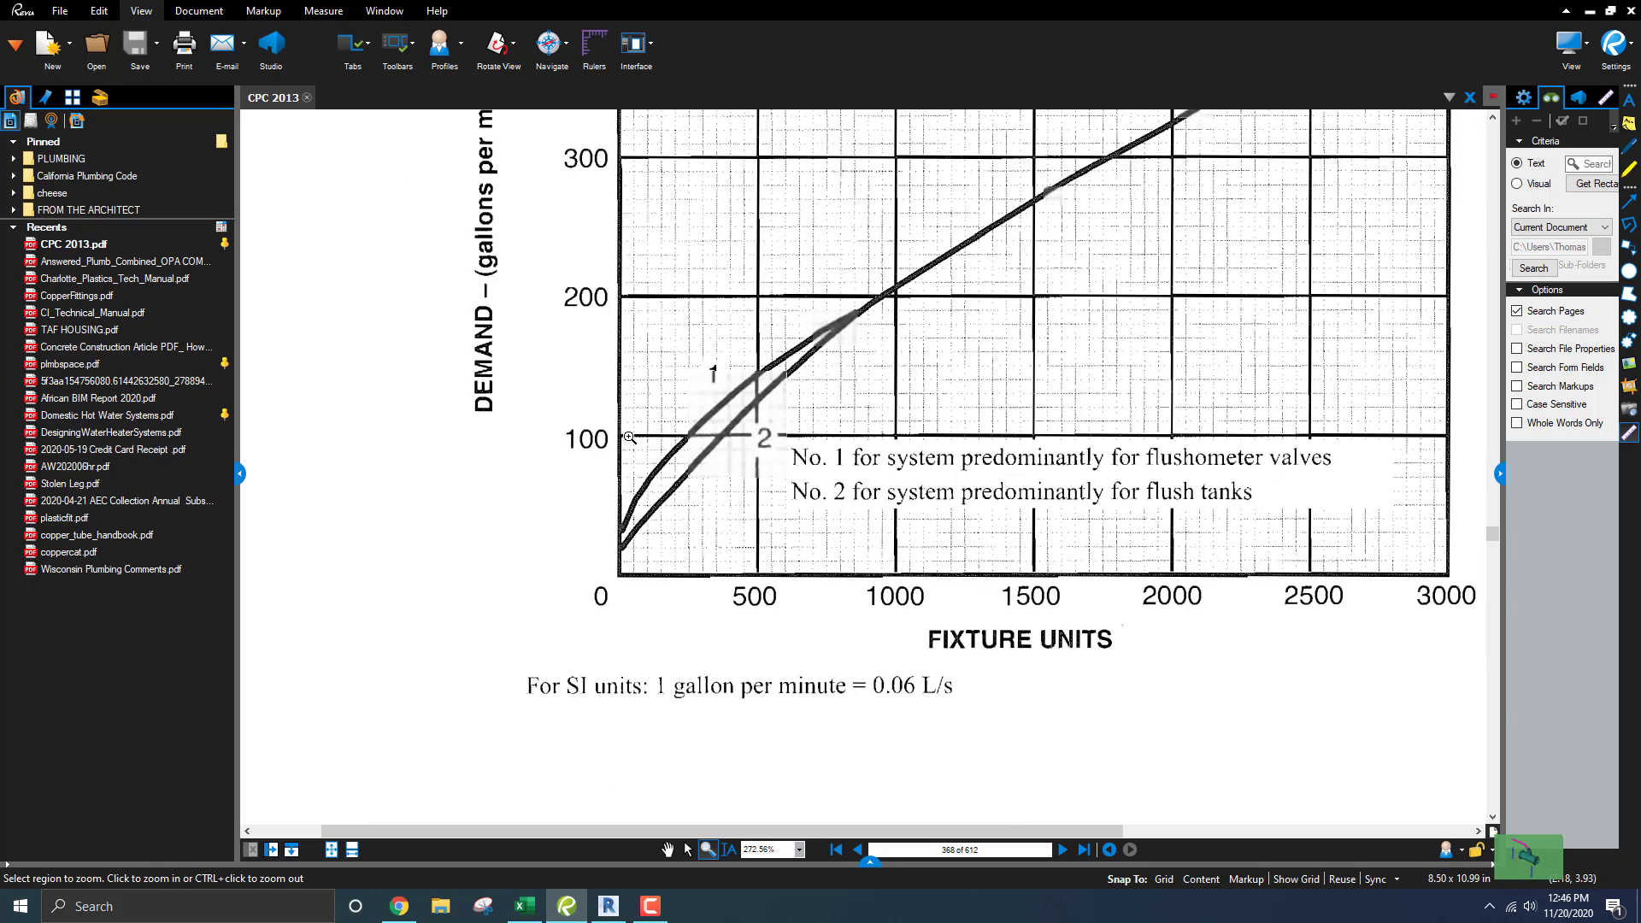
ctrl+click(621, 467)
ctrl+click(621, 467)
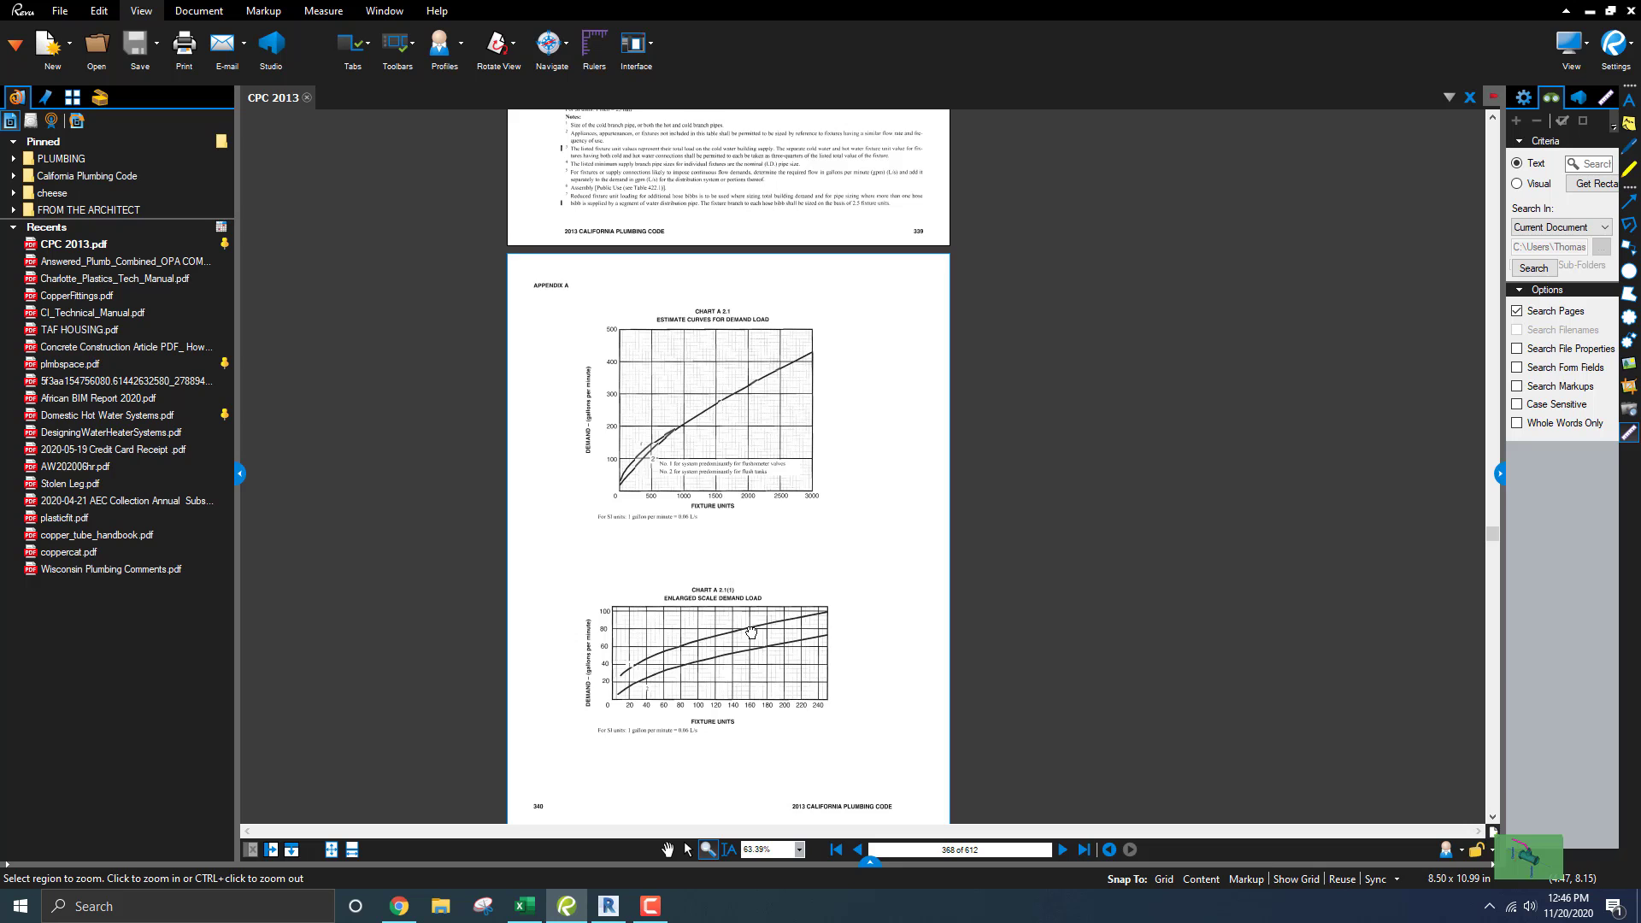
- Inspect the flow, pipe diameter and velocity lines up close in Chart A 4.1 on PDF page 370
middle_drag(751, 633, 794, 292)
mouse_move(785, 595)
middle_down()
mouse_move(805, 247)
mouse_move(808, 306)
middle_up()
scroll(937, 498, up, 2)
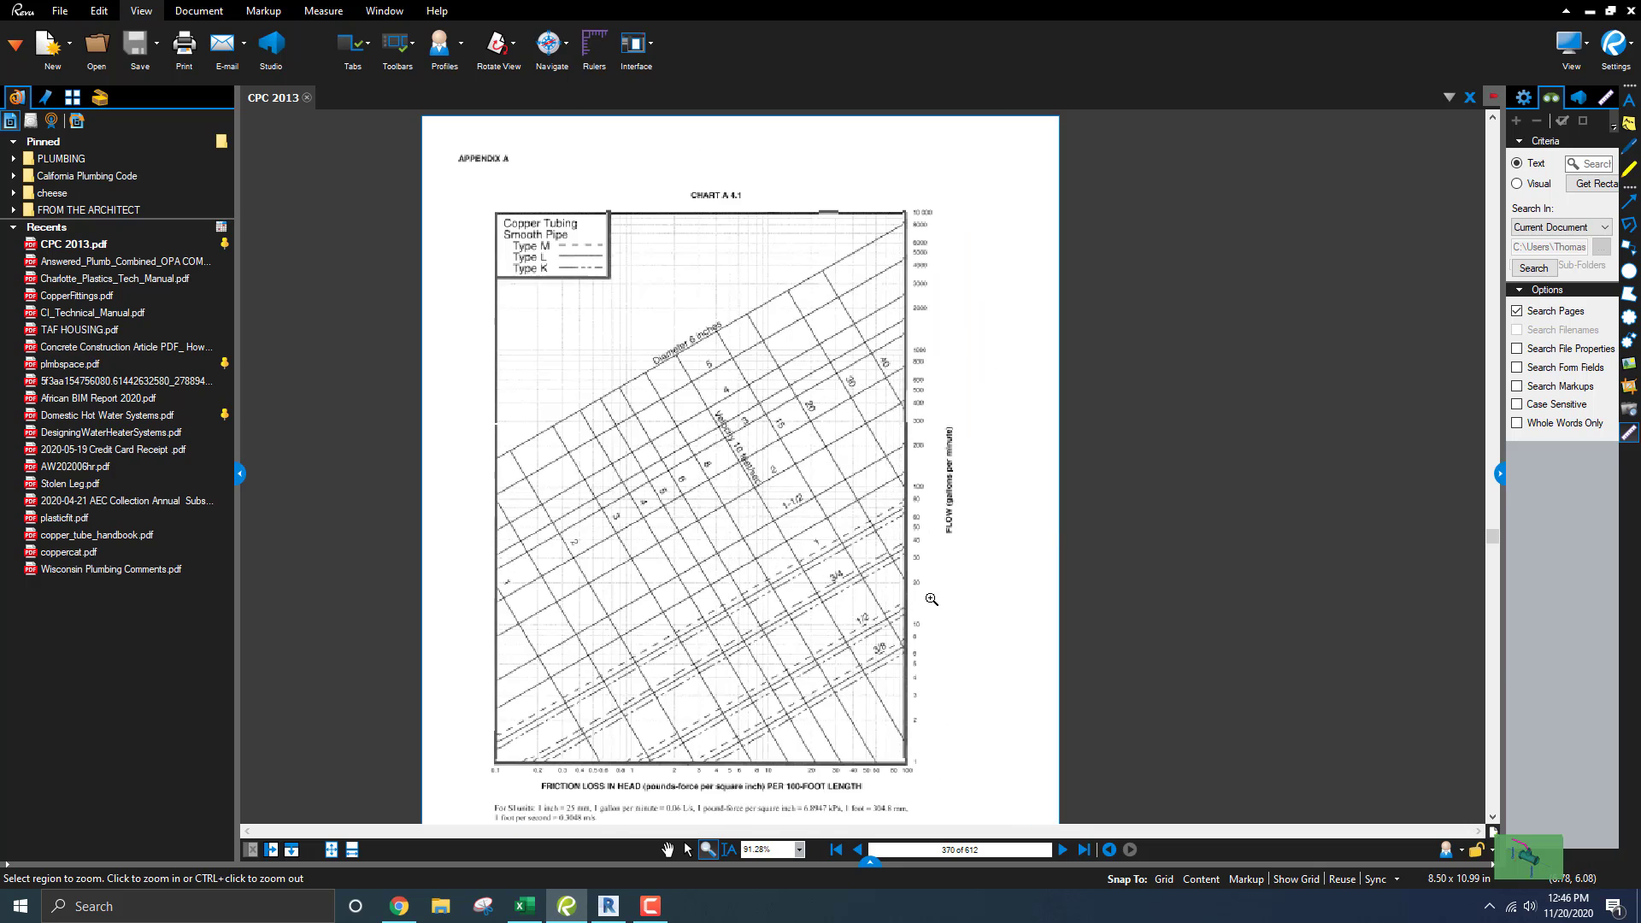
scroll(931, 599, up, 5)
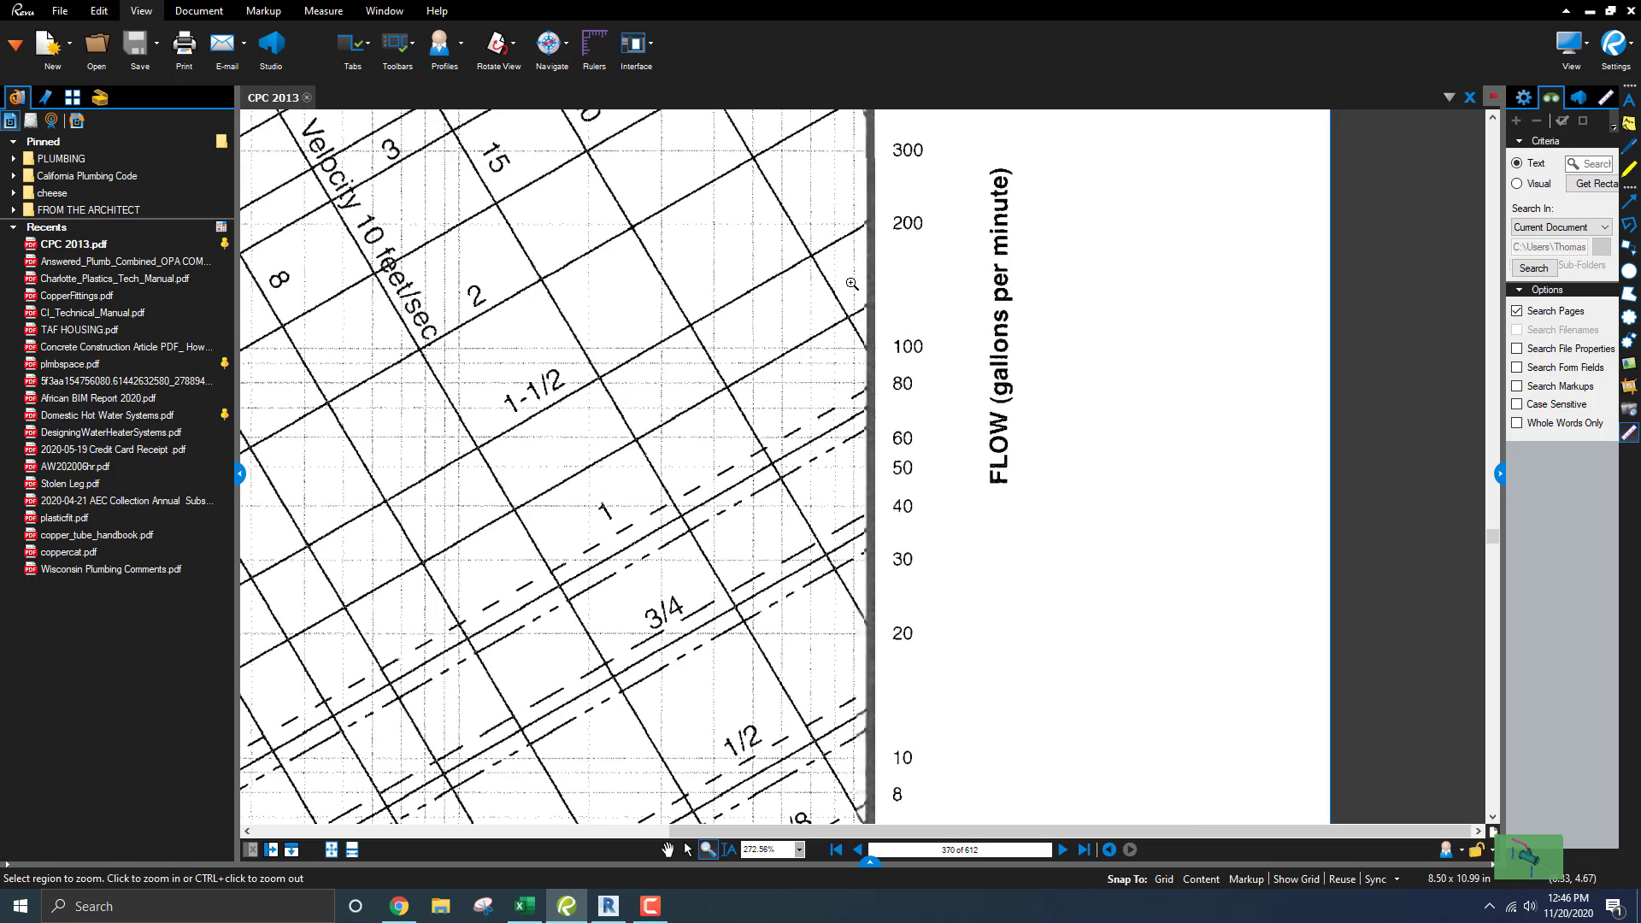
scroll(893, 285, down, 1)
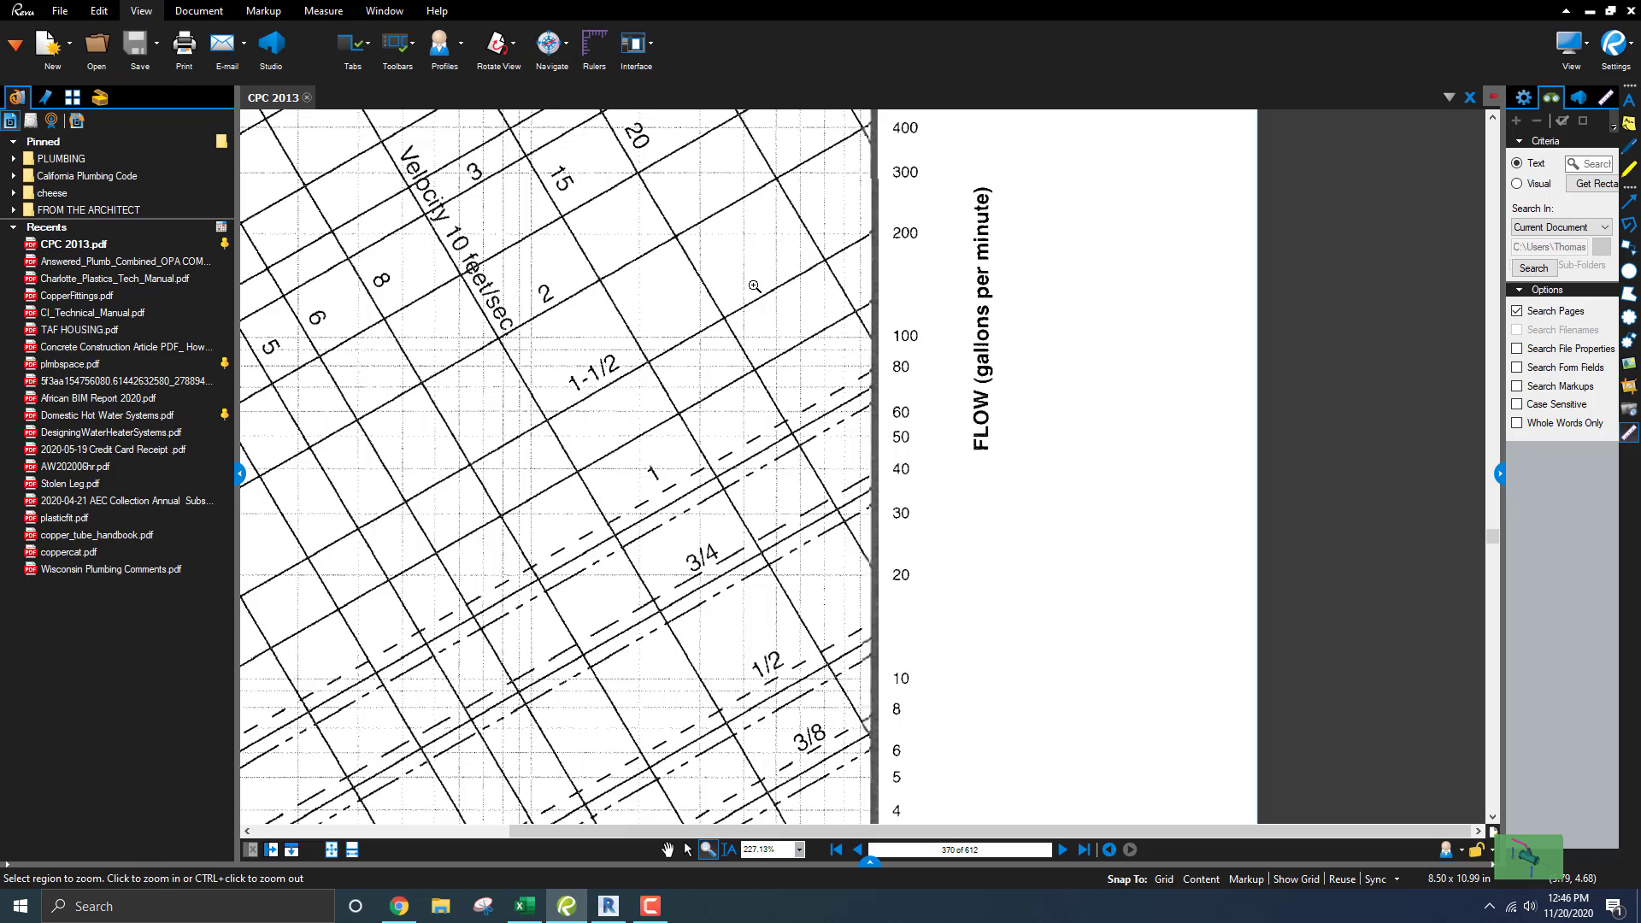
middle_drag(754, 286, 1130, 291)
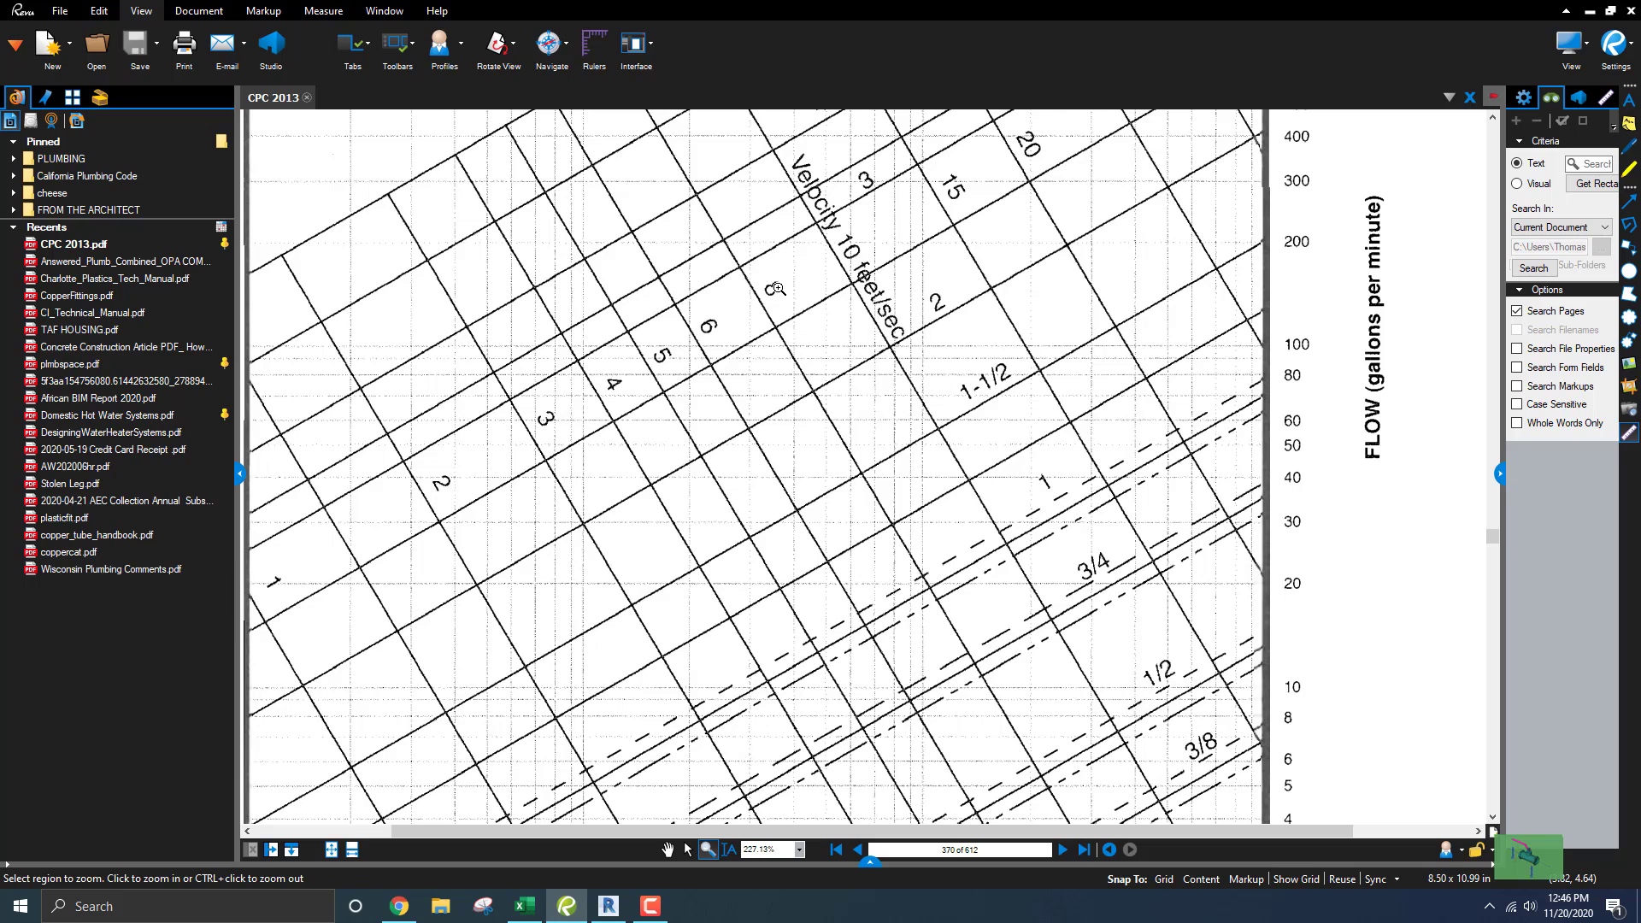
middle_drag(770, 290, 876, 298)
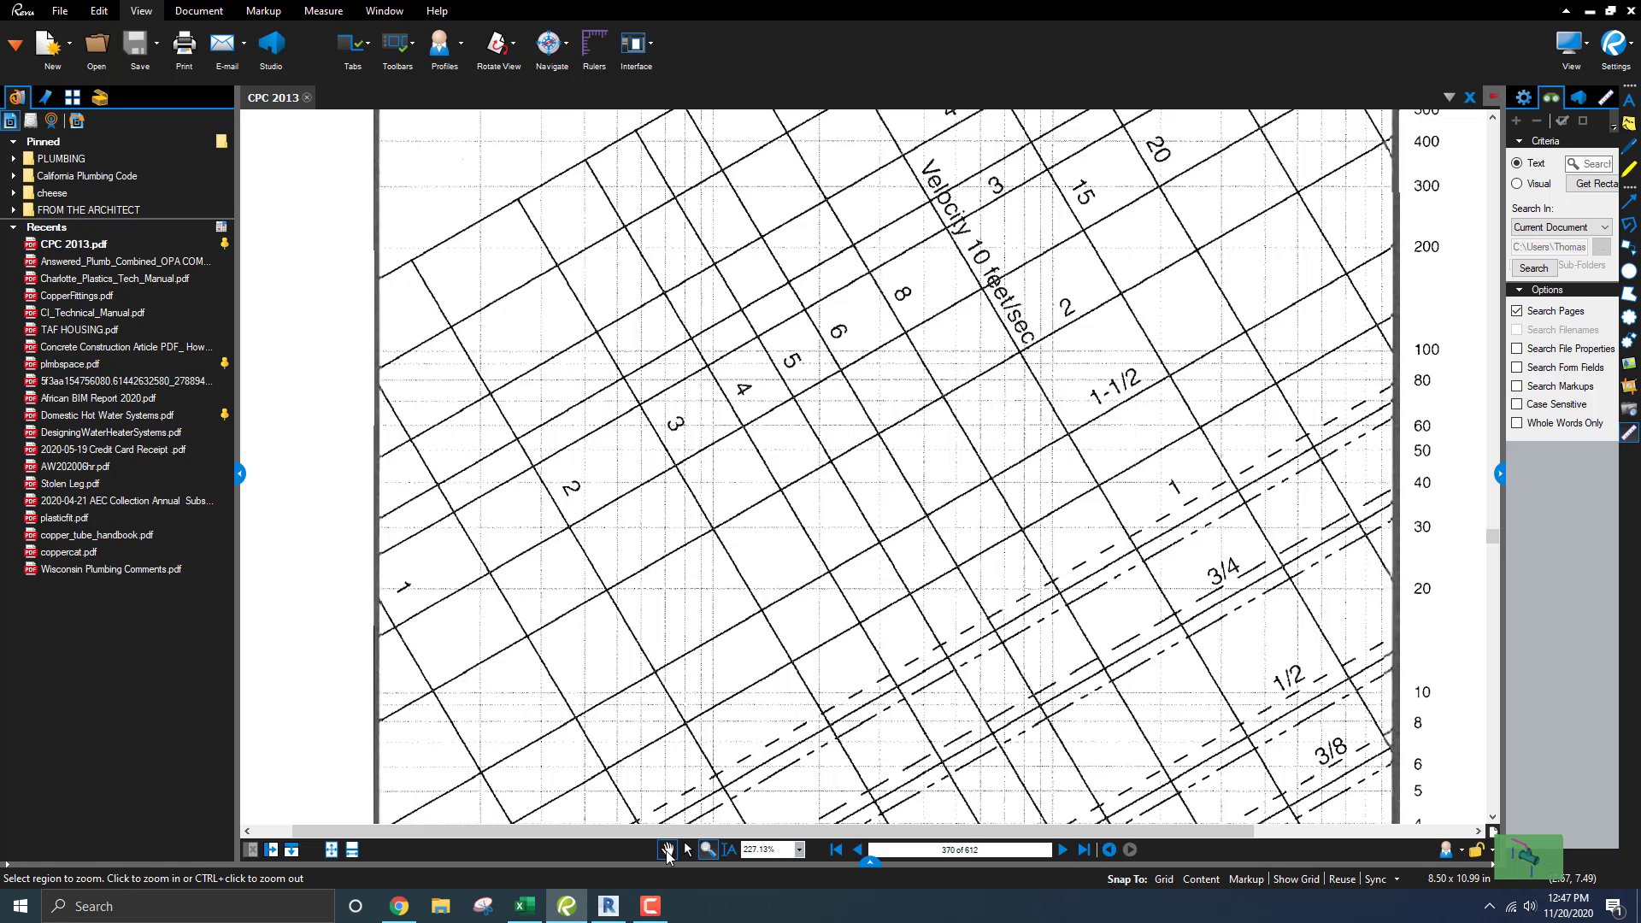
- Switch to Revit, deselect the cold water pipe and look over the water heater and fixture piping in the 3D view
mouse_move(609, 912)
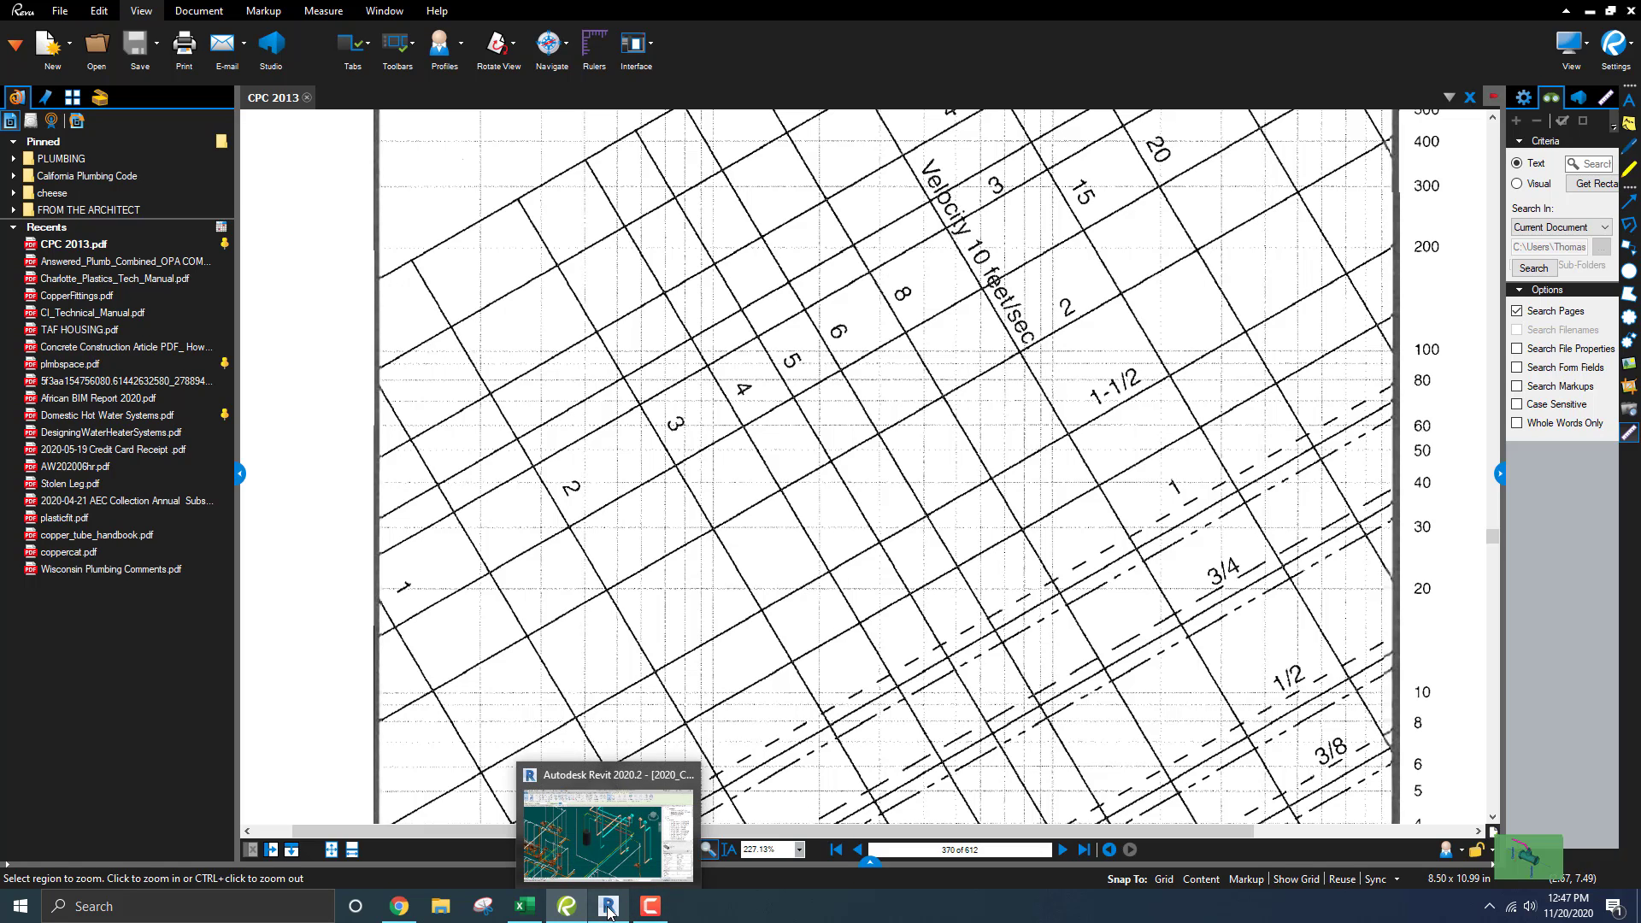
click(610, 911)
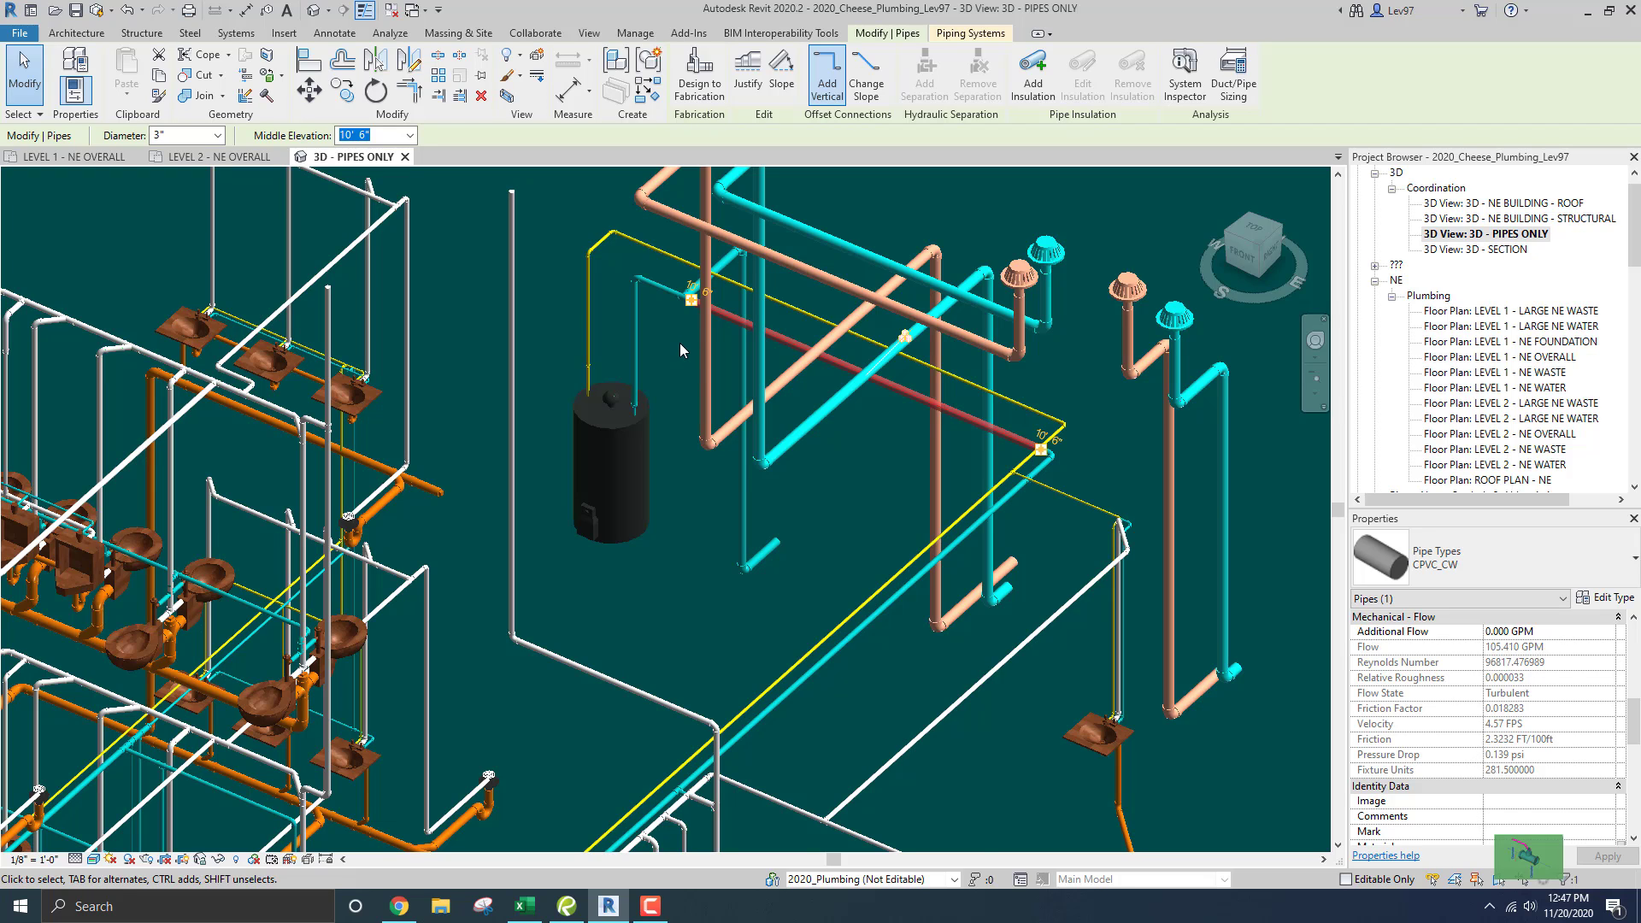
scroll(678, 345, down, 1)
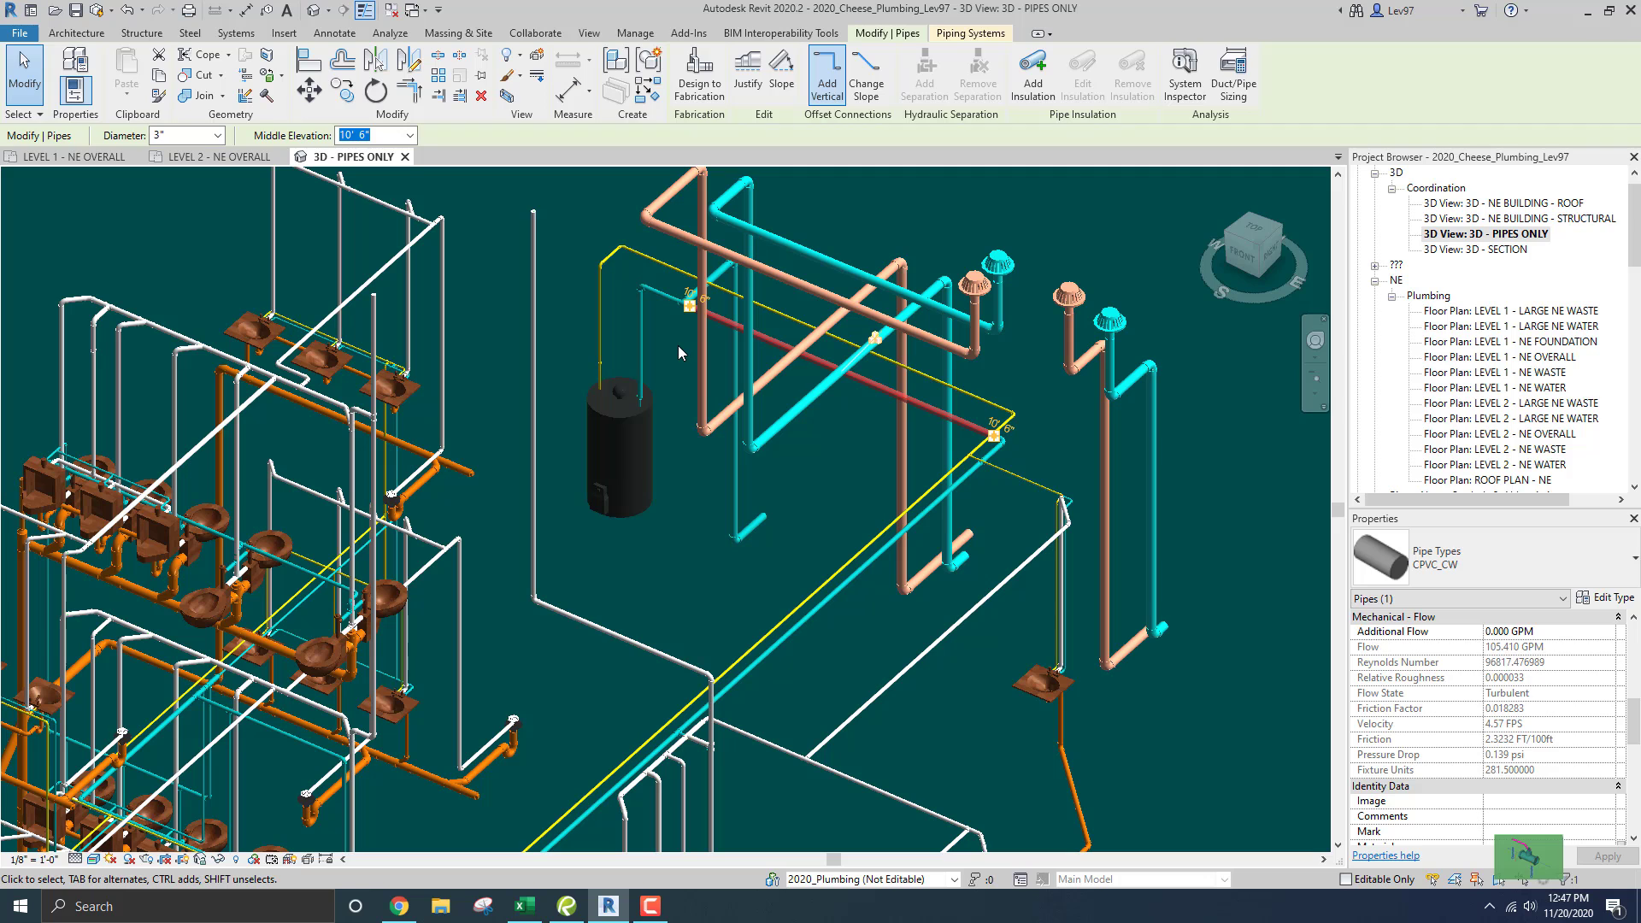
click(675, 347)
scroll(676, 383, down, 1)
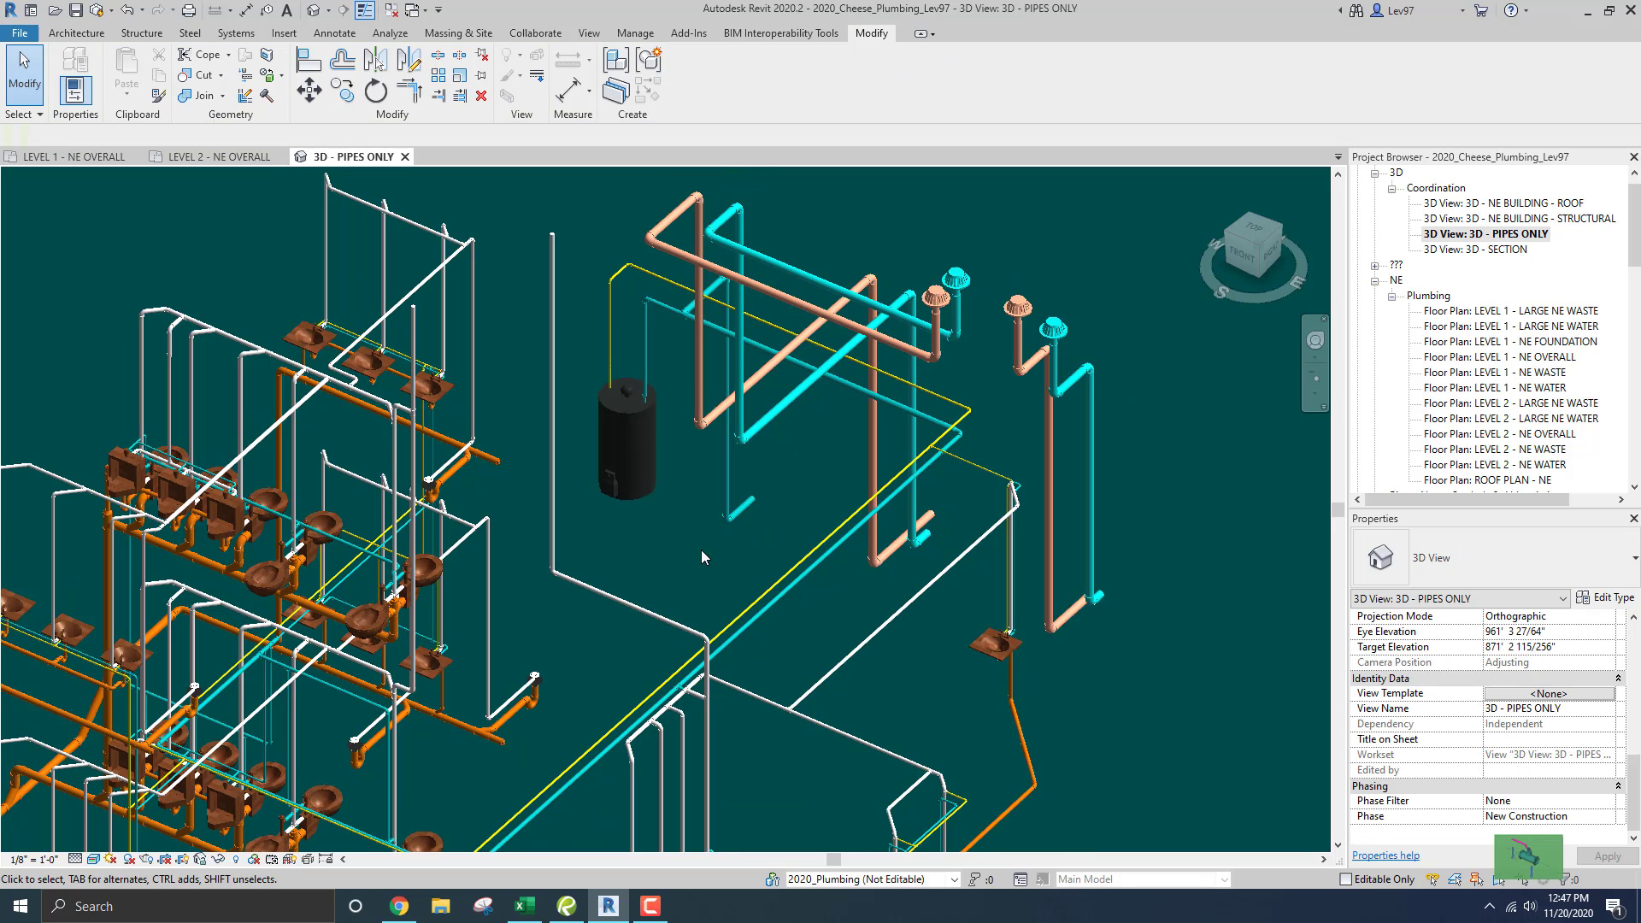
middle_drag(716, 573, 740, 437)
scroll(738, 437, down, 2)
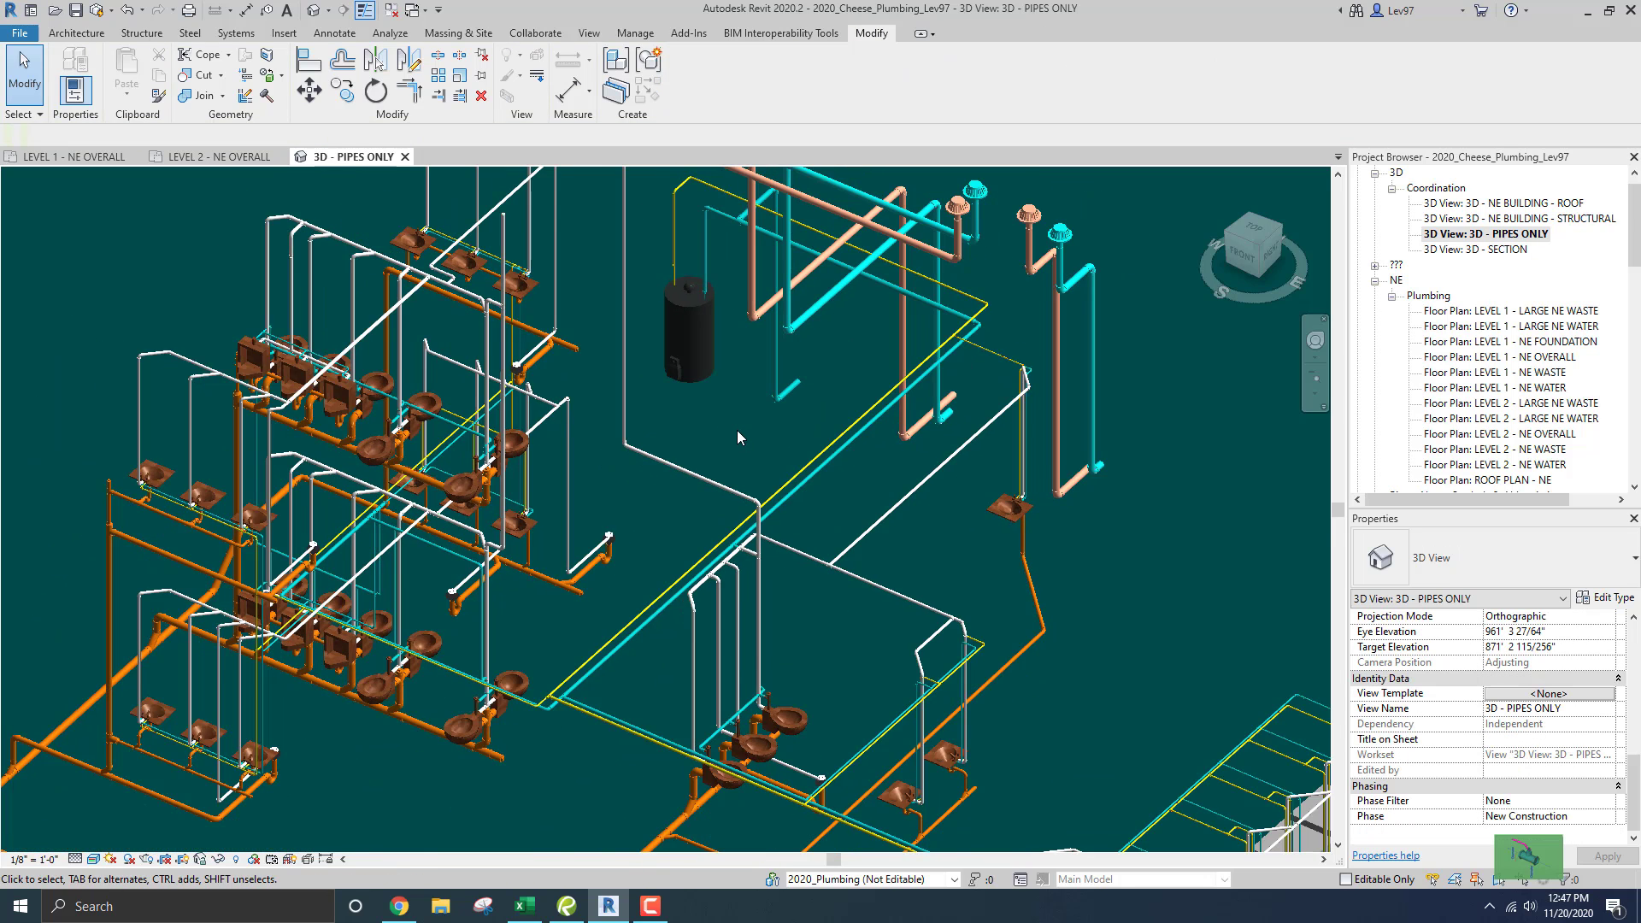
- Look over the whole building's piping in the 3D view and the schedules listed in the Project Browser
scroll(737, 429, down, 5)
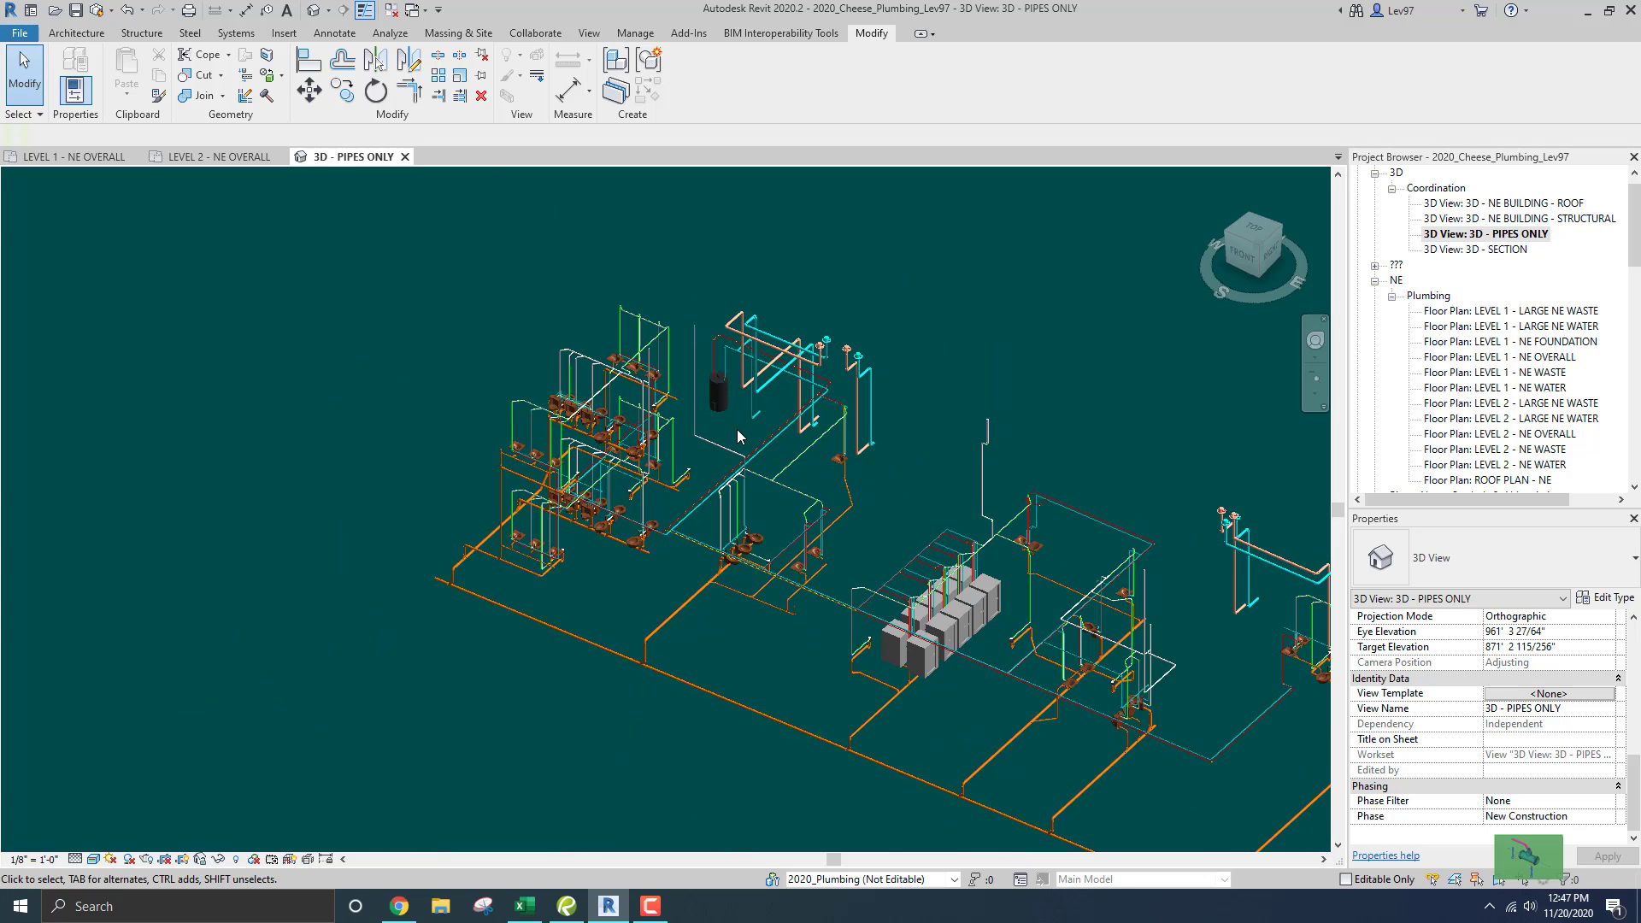
middle_drag(865, 480, 742, 448)
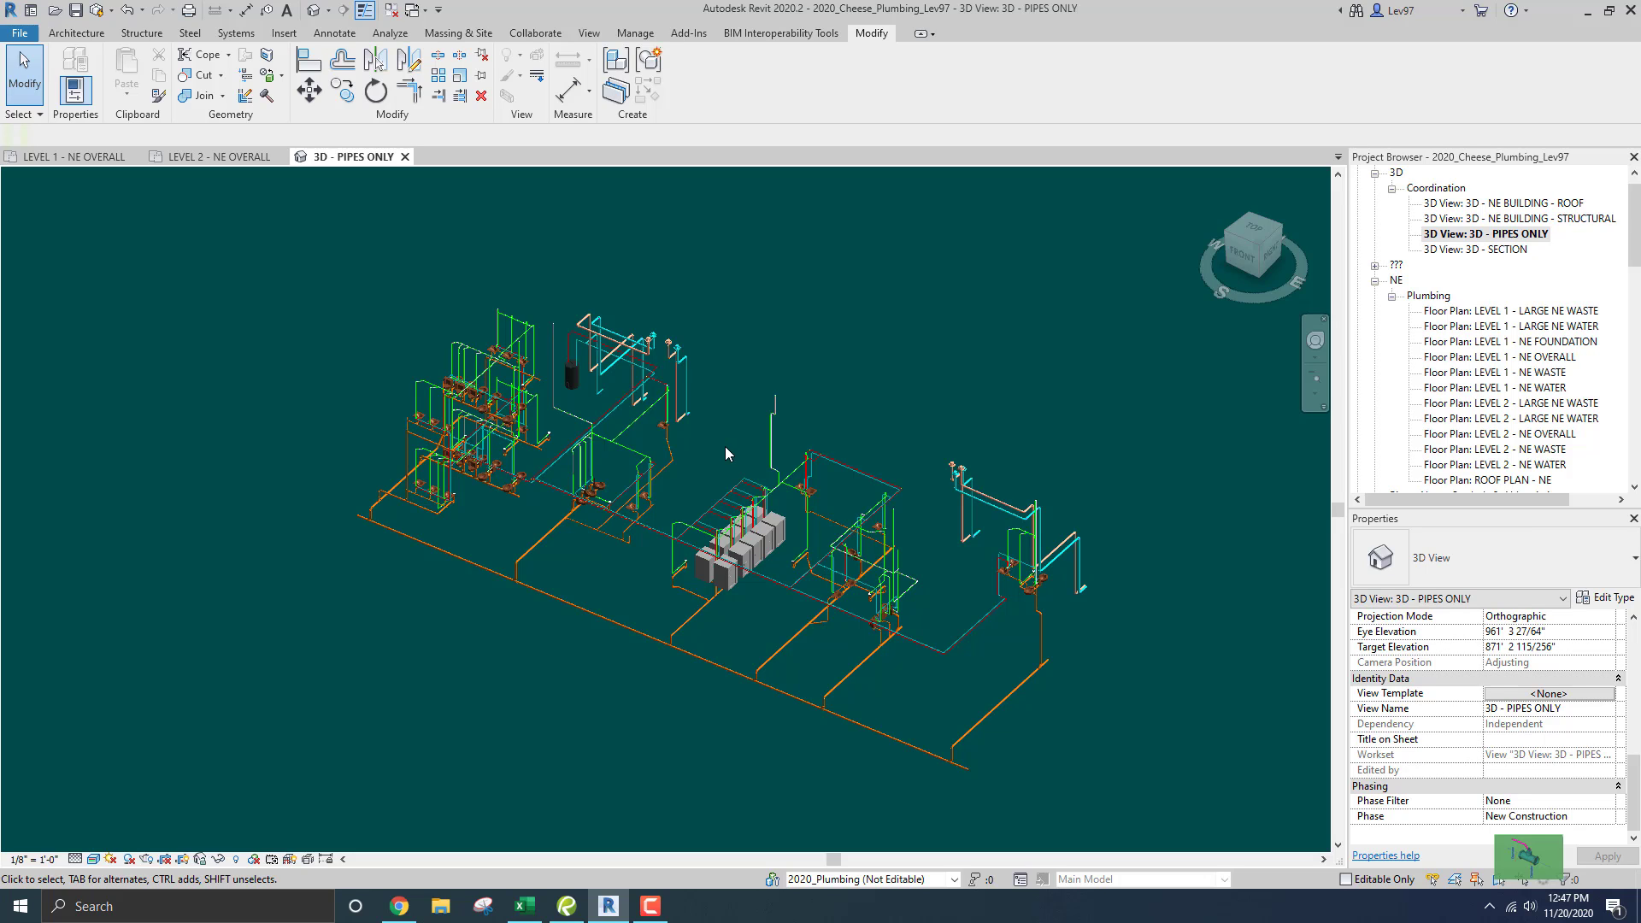
middle_drag(1060, 447, 987, 429)
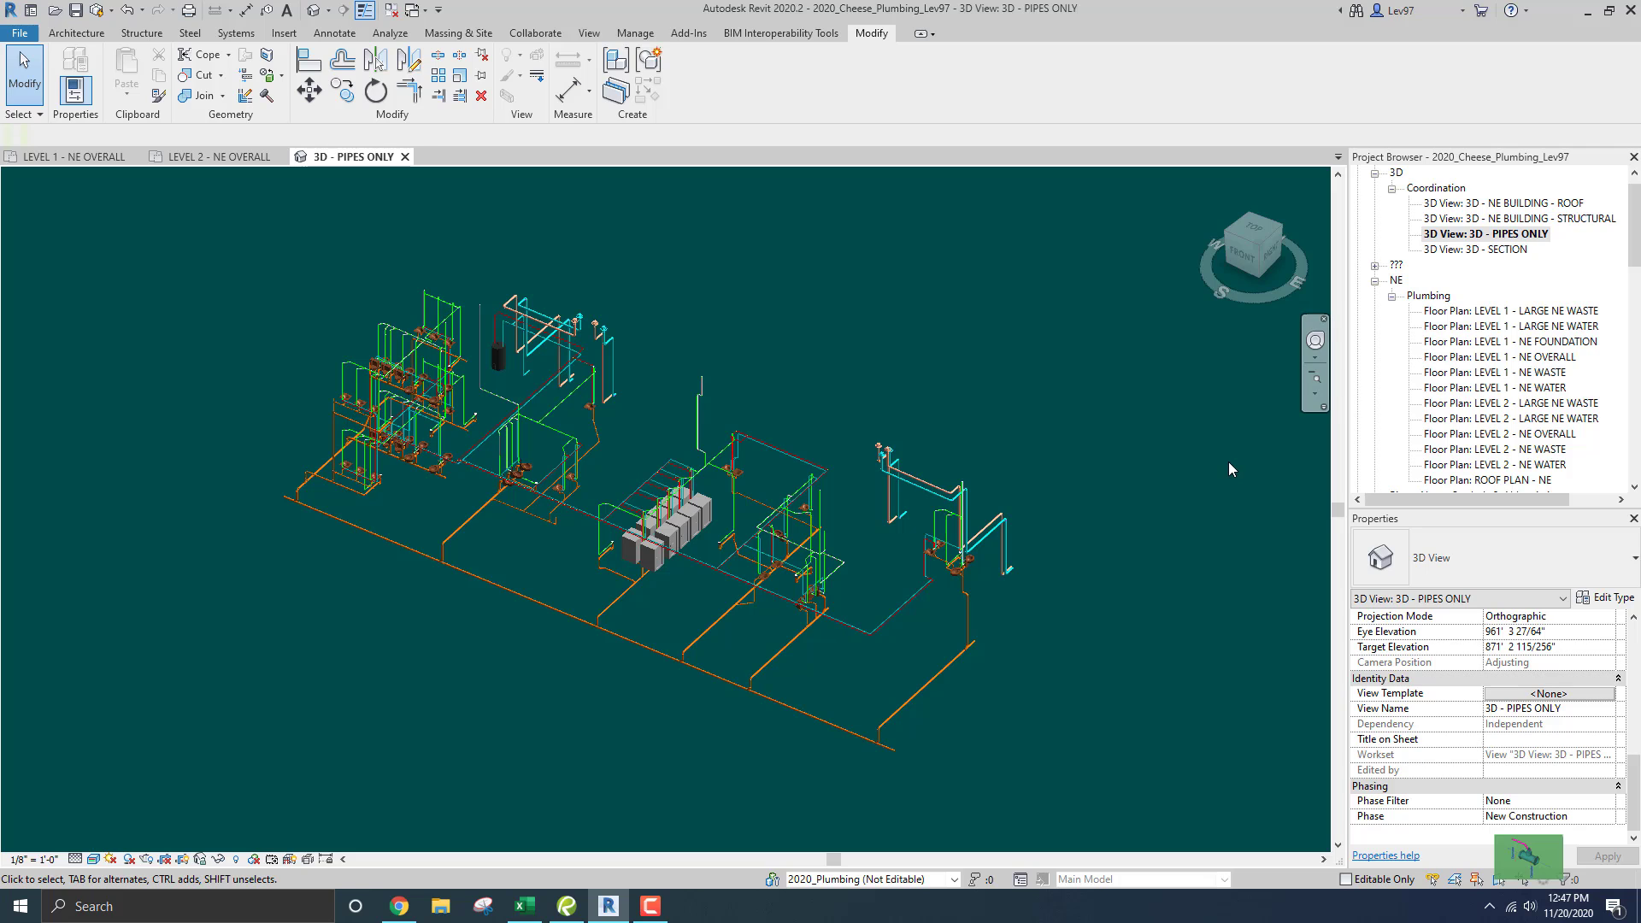
scroll(1415, 425, down, 3)
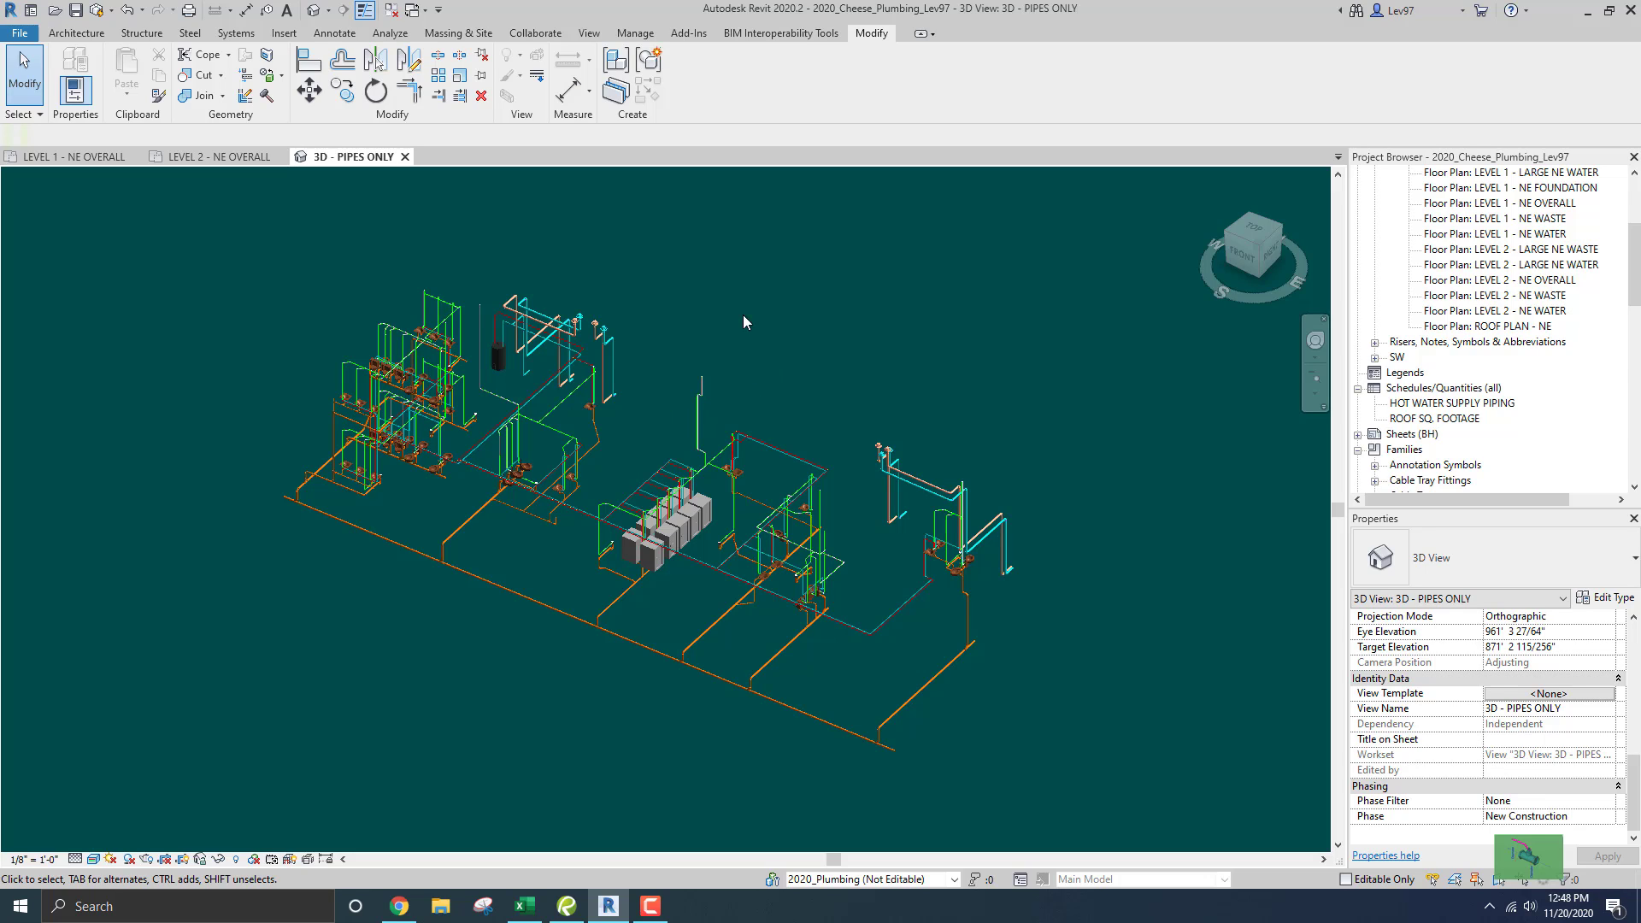
- Insert views from the file Plumbing Fixture Unit Count.rvt, found in the Schedules folder of the Revit Template favorite
click(286, 34)
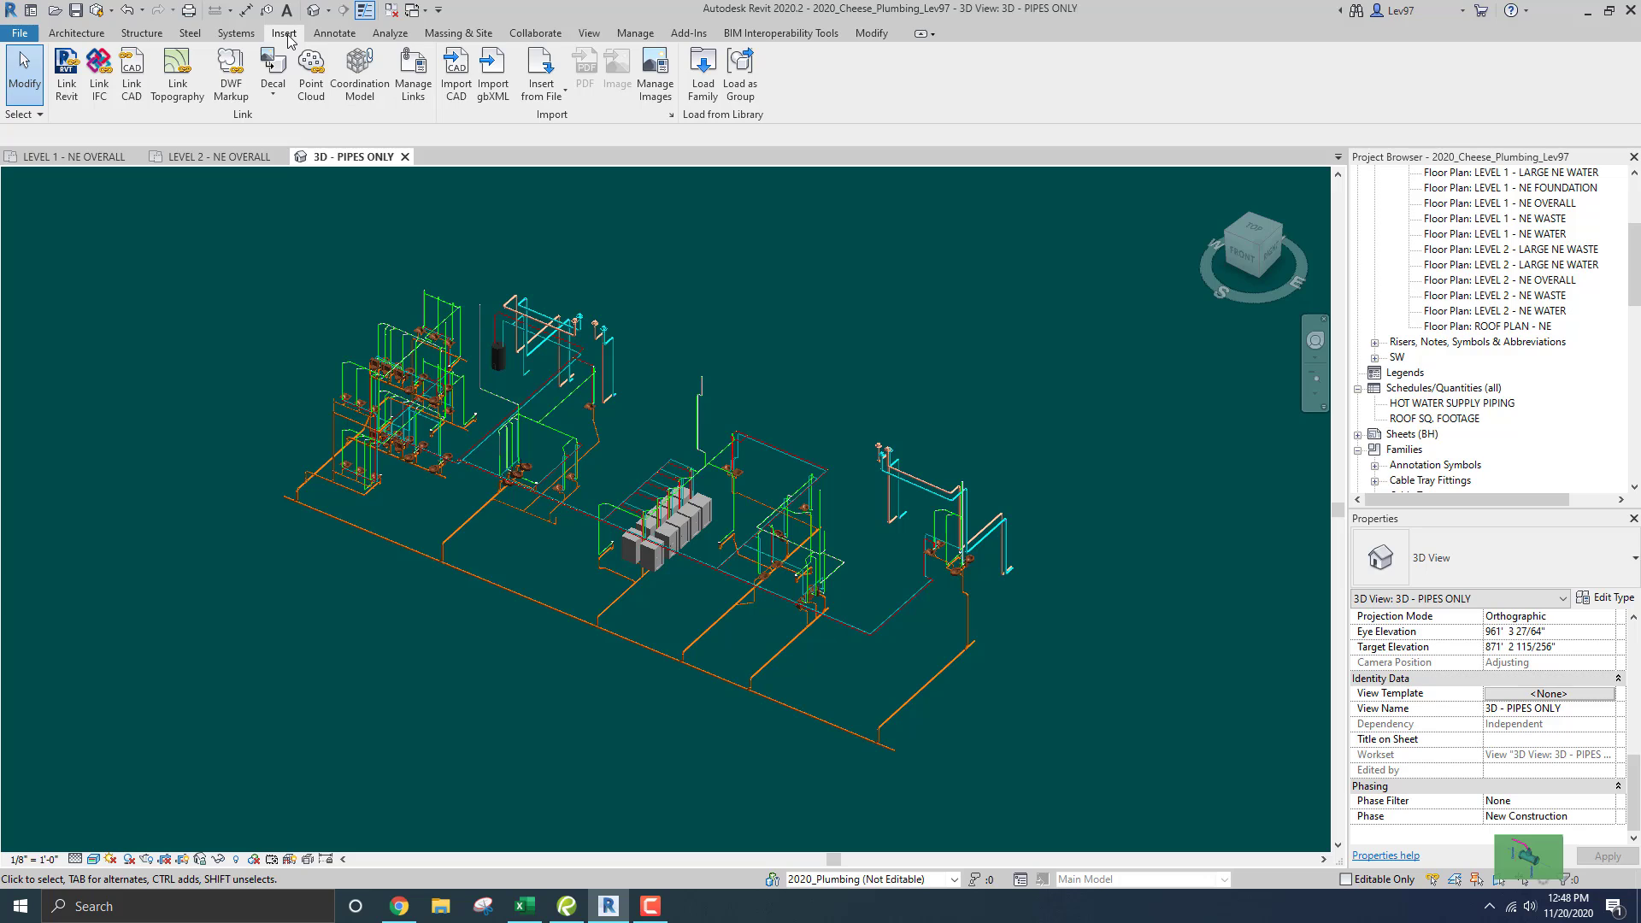
click(562, 97)
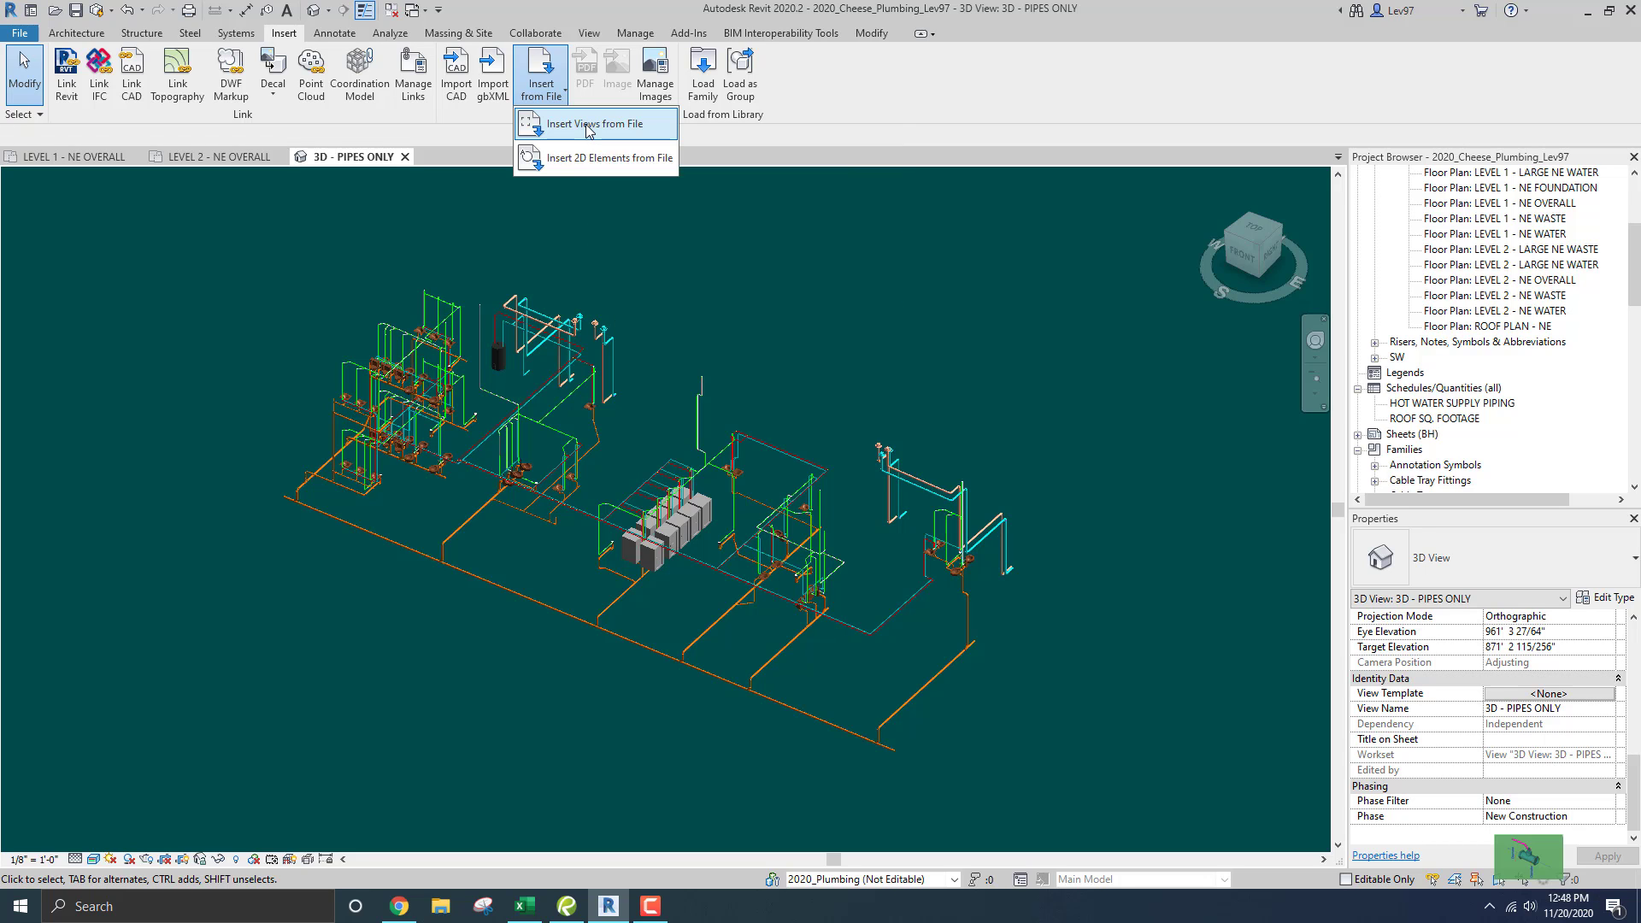
click(587, 126)
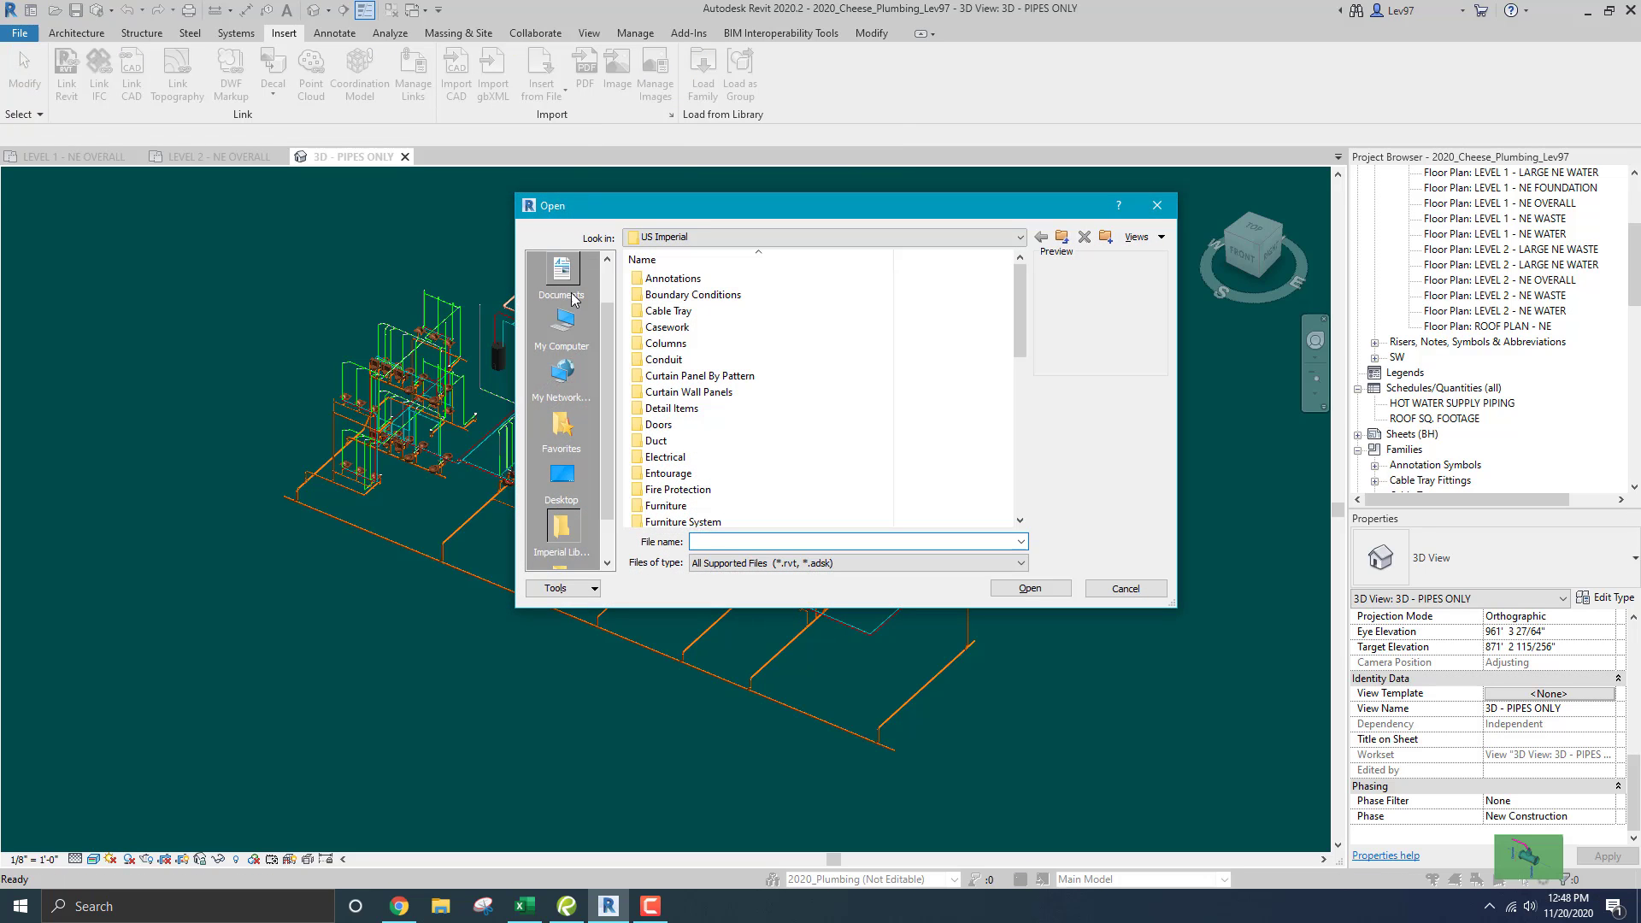
click(562, 426)
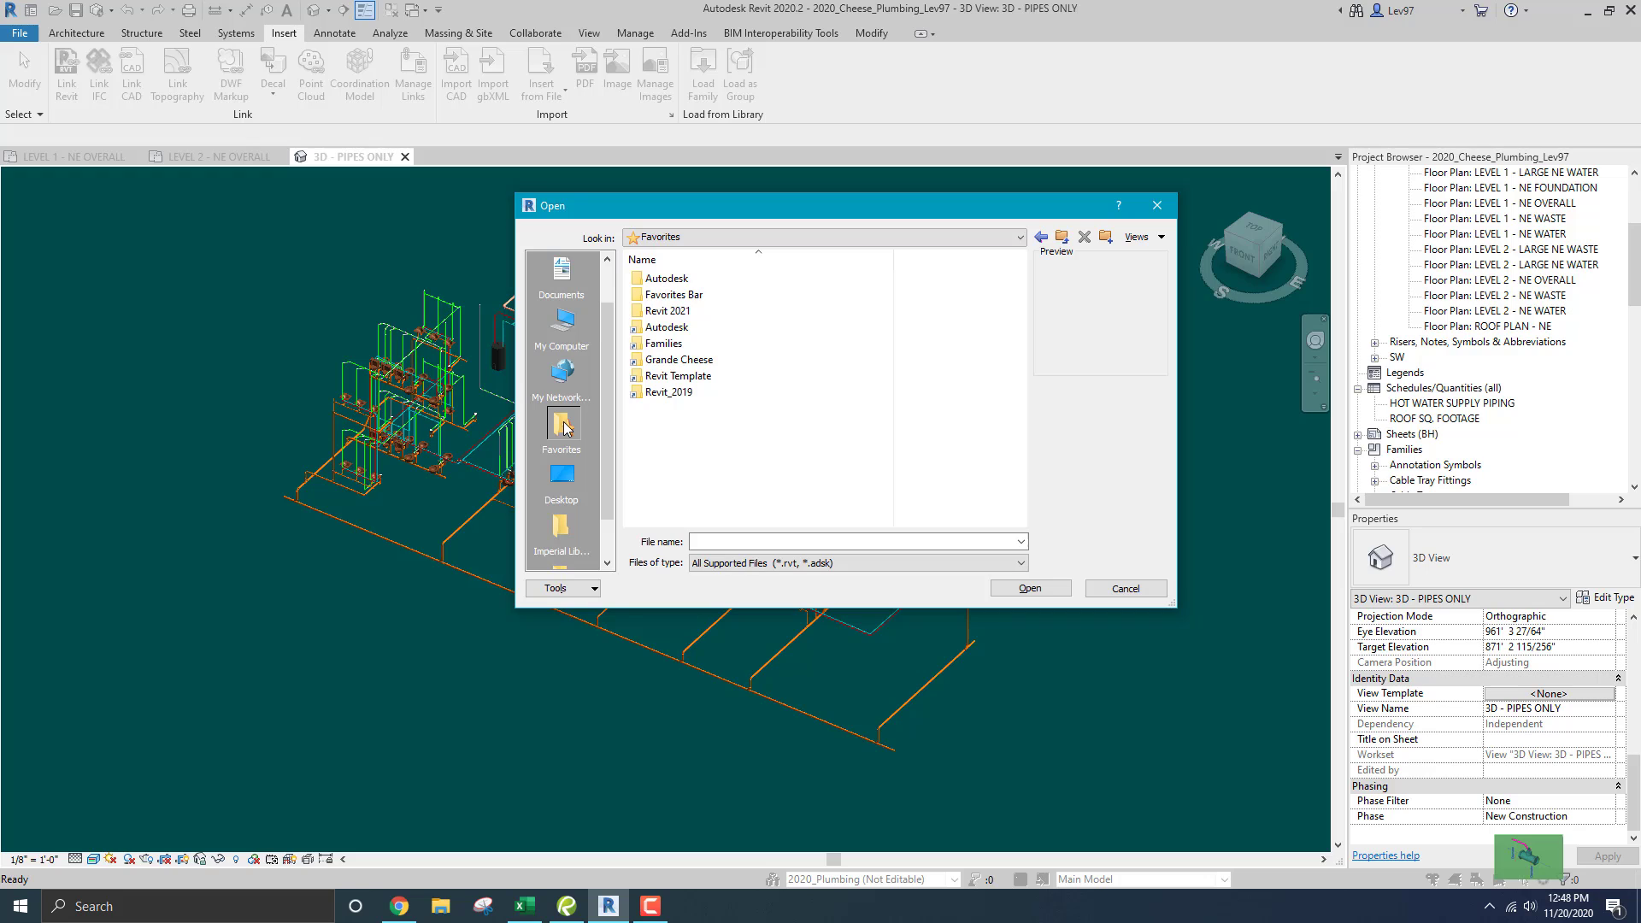
click(639, 379)
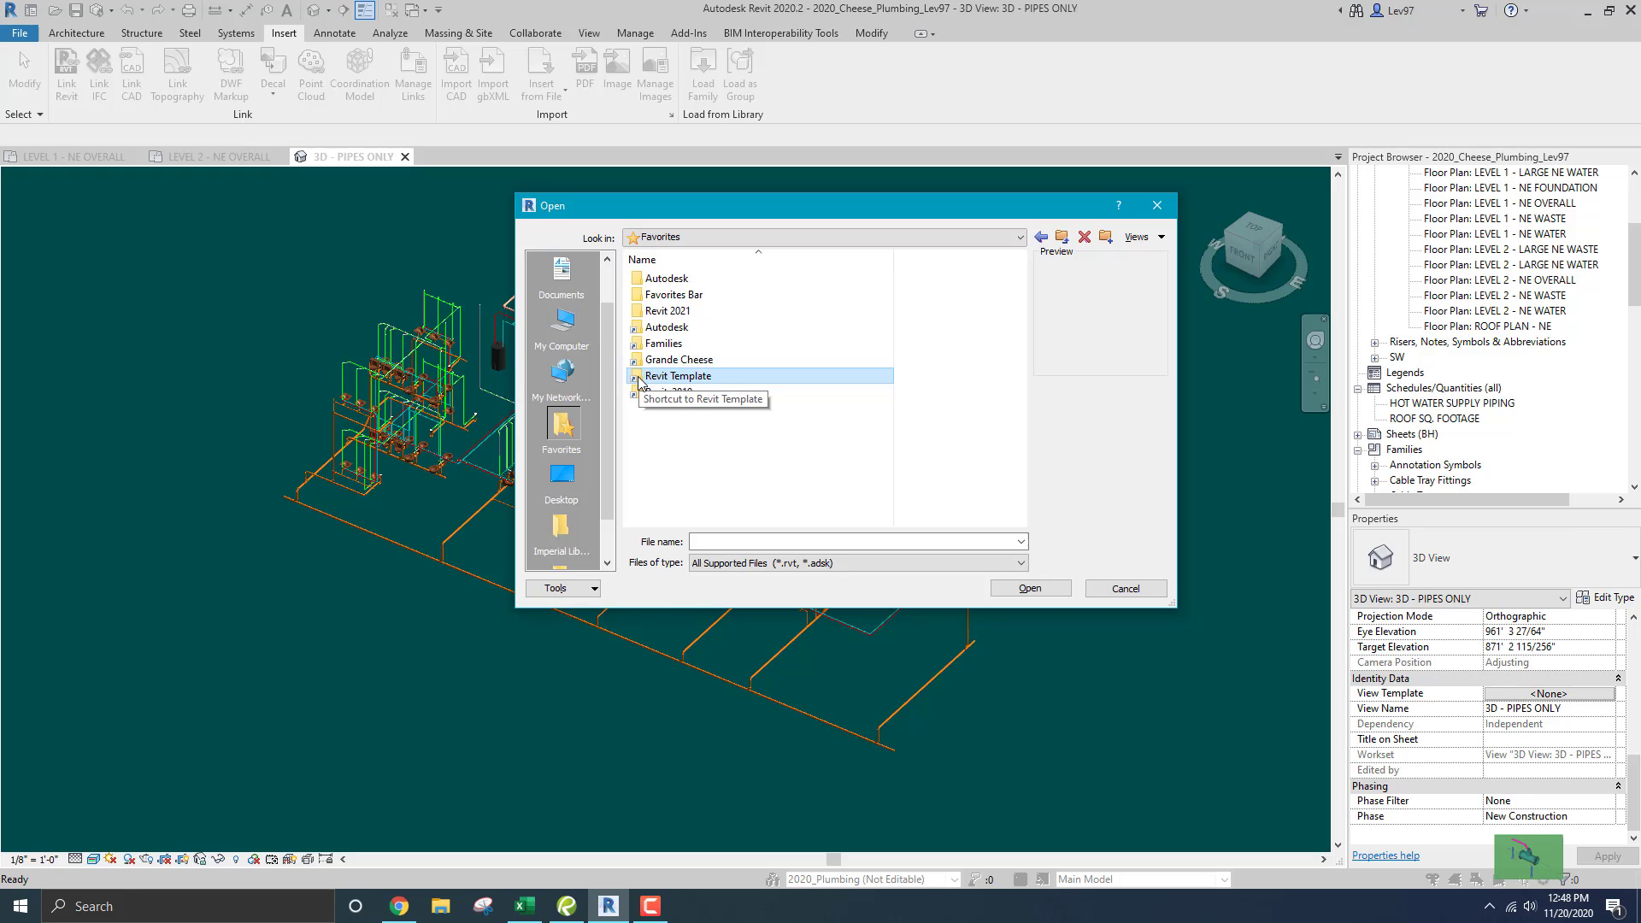
double_click(640, 379)
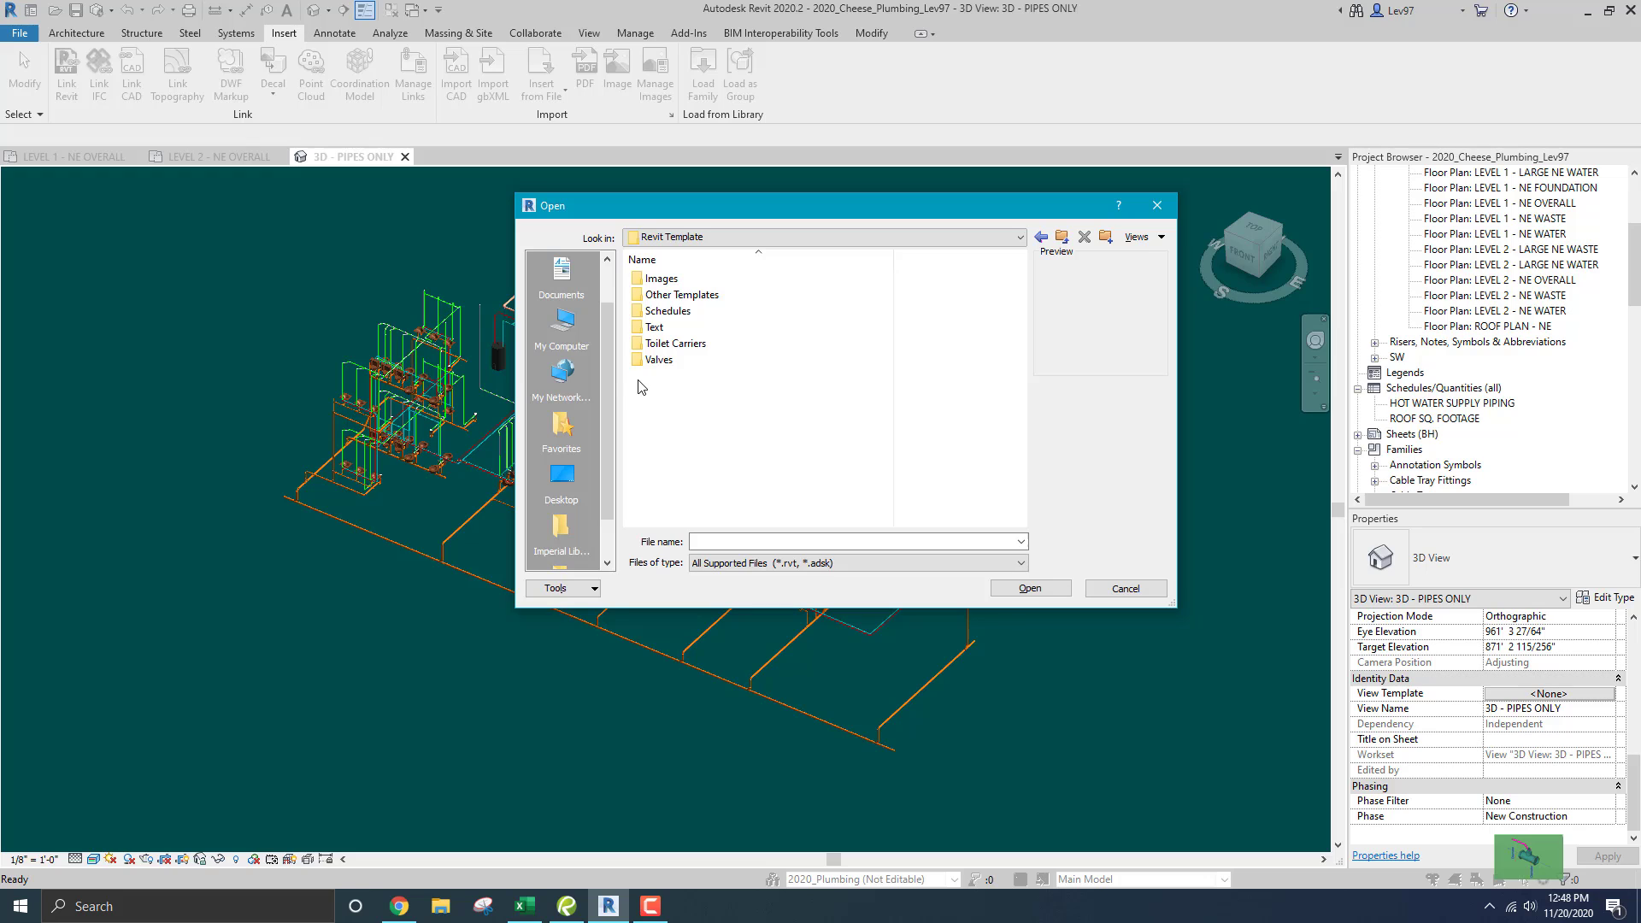
click(639, 311)
double_click(639, 313)
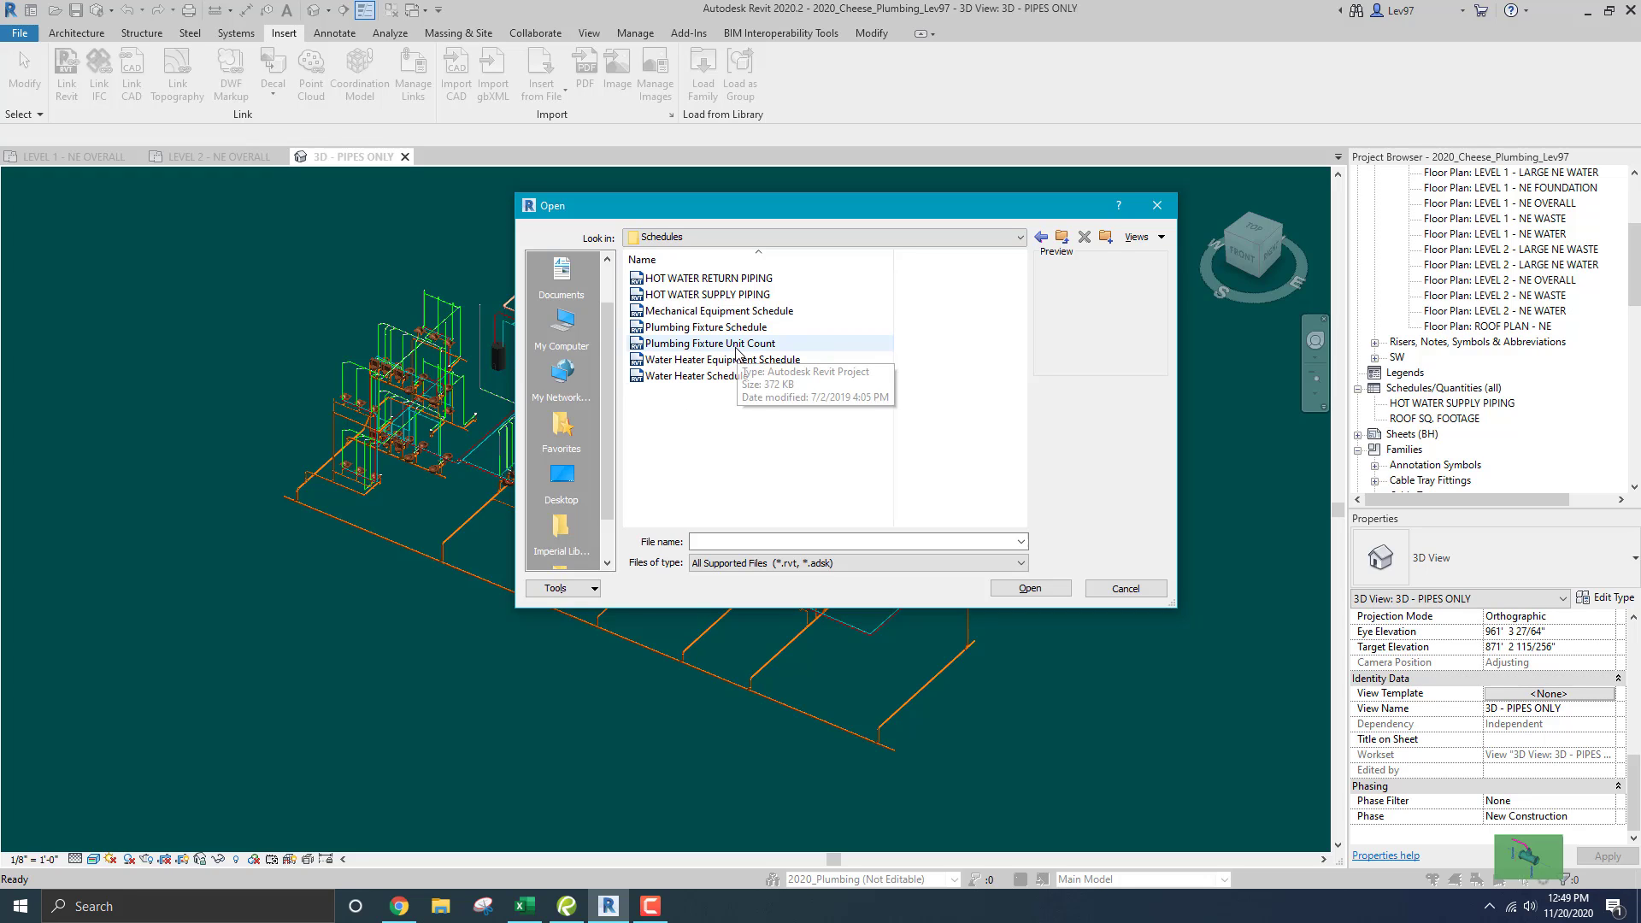
click(638, 347)
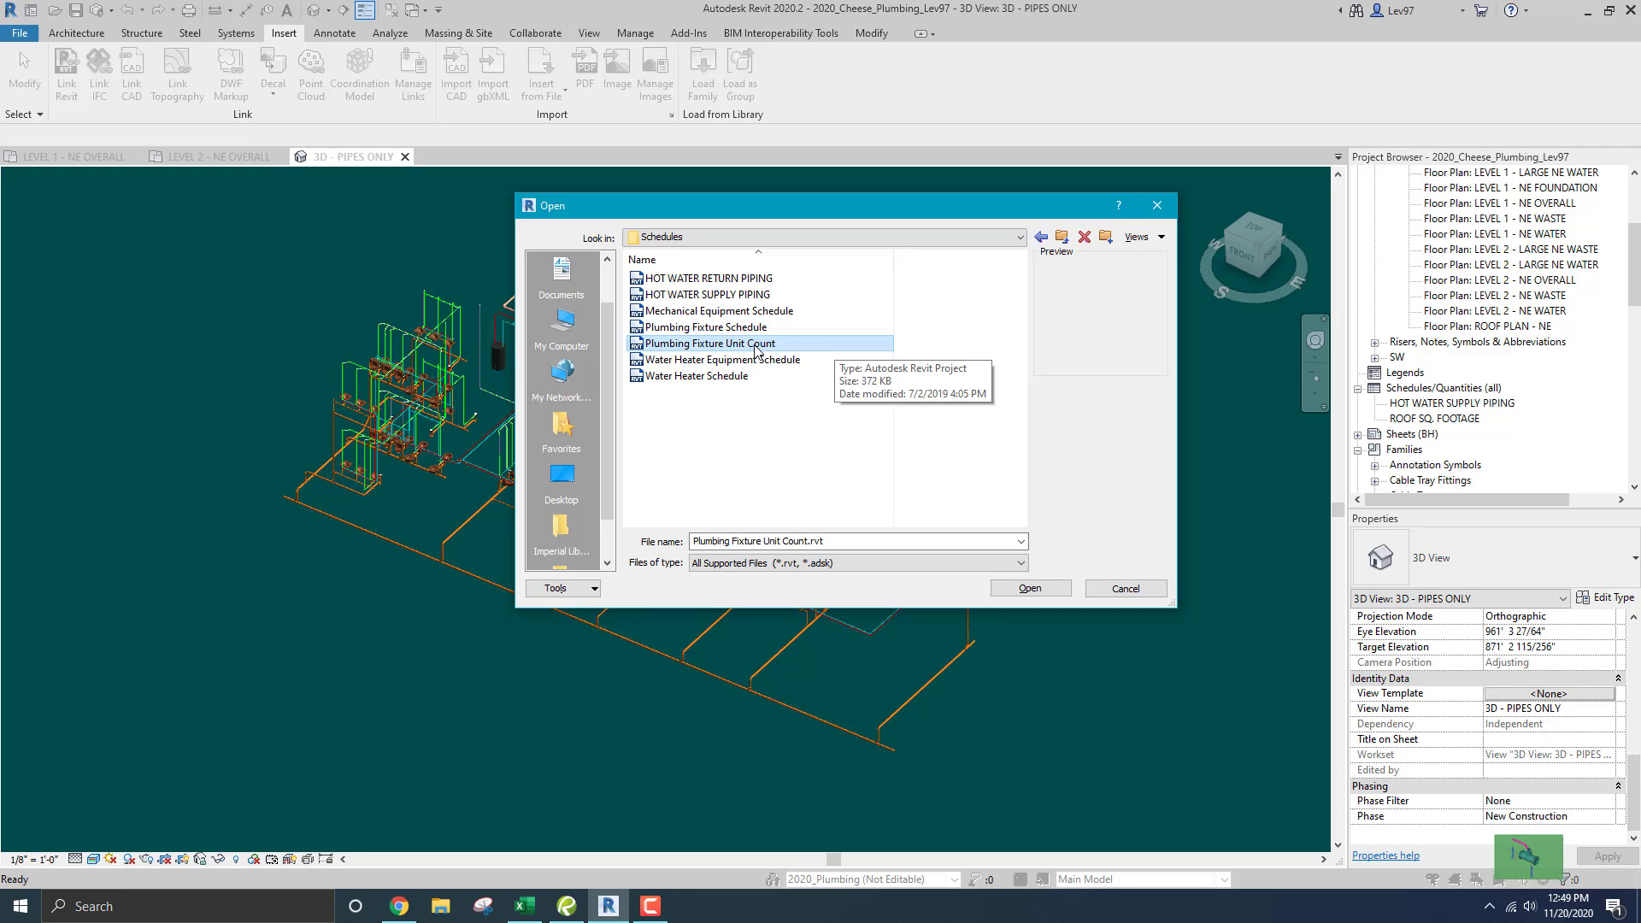
click(1030, 589)
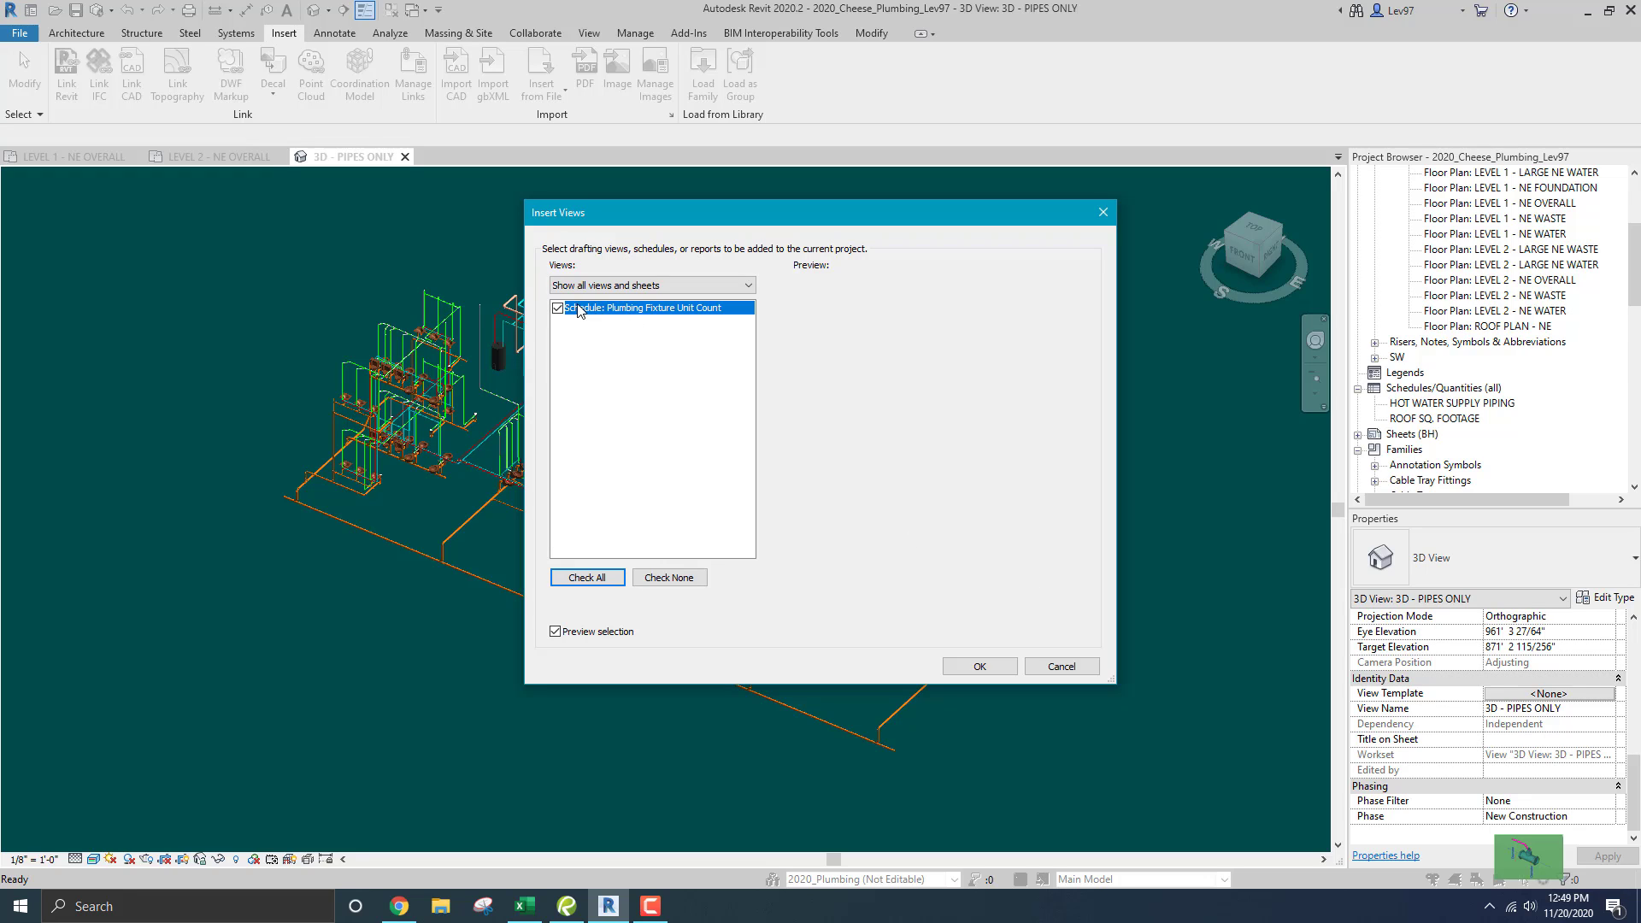
- Show schedules and reports only, insert the Plumbing Fixture Unit Count schedule, accept the duplicate types and dismiss the warnings
click(706, 291)
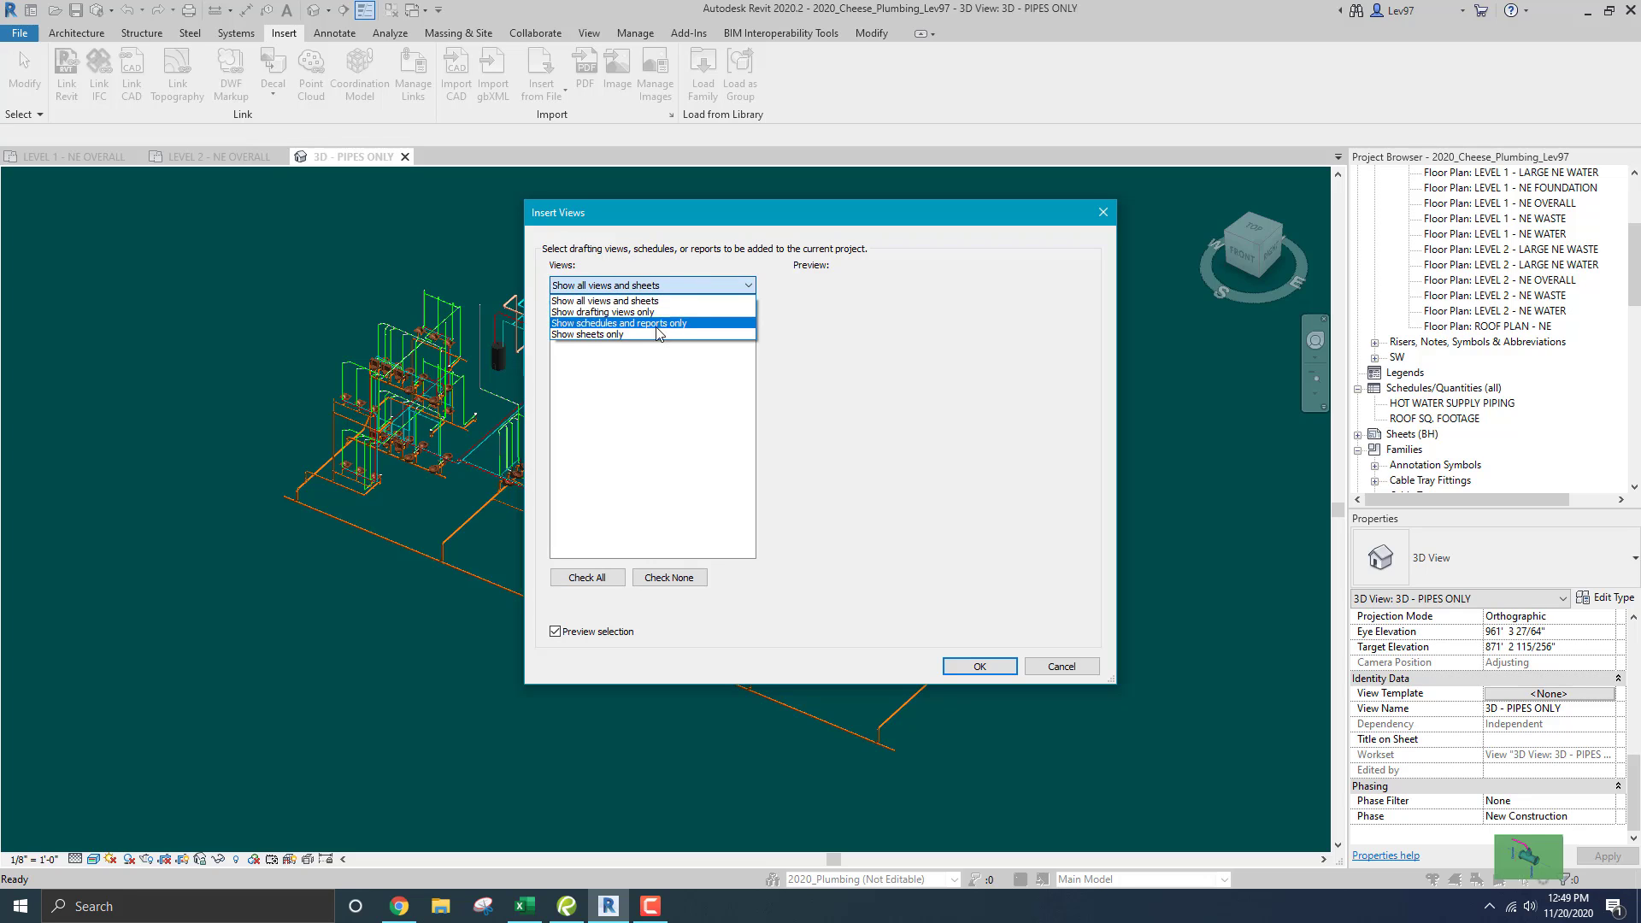
click(629, 324)
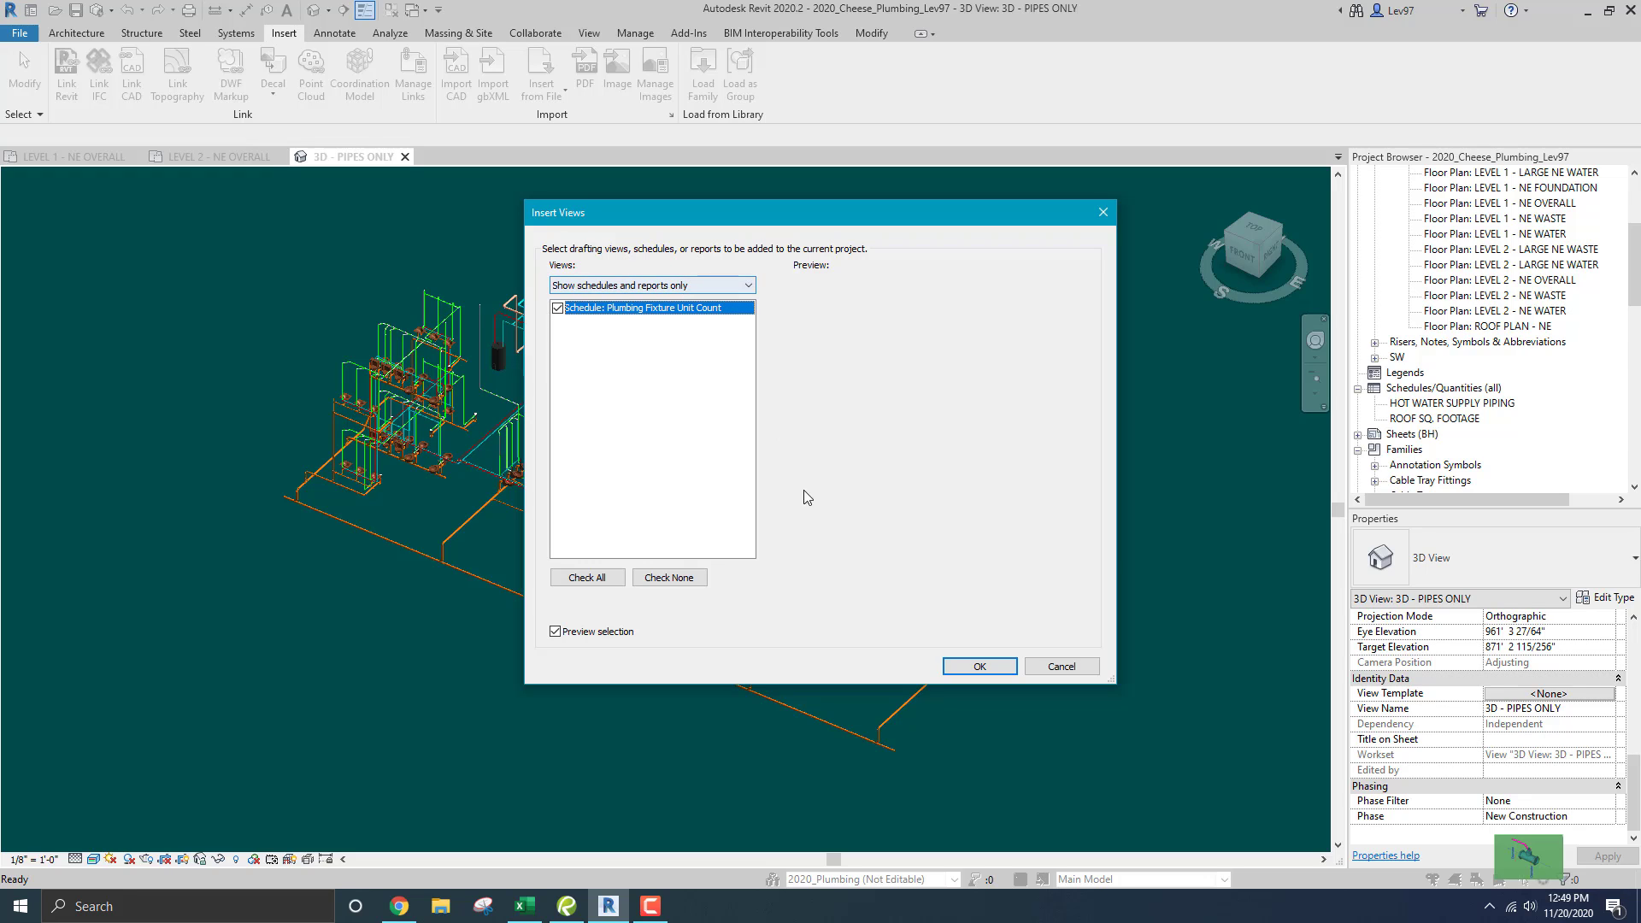
click(980, 666)
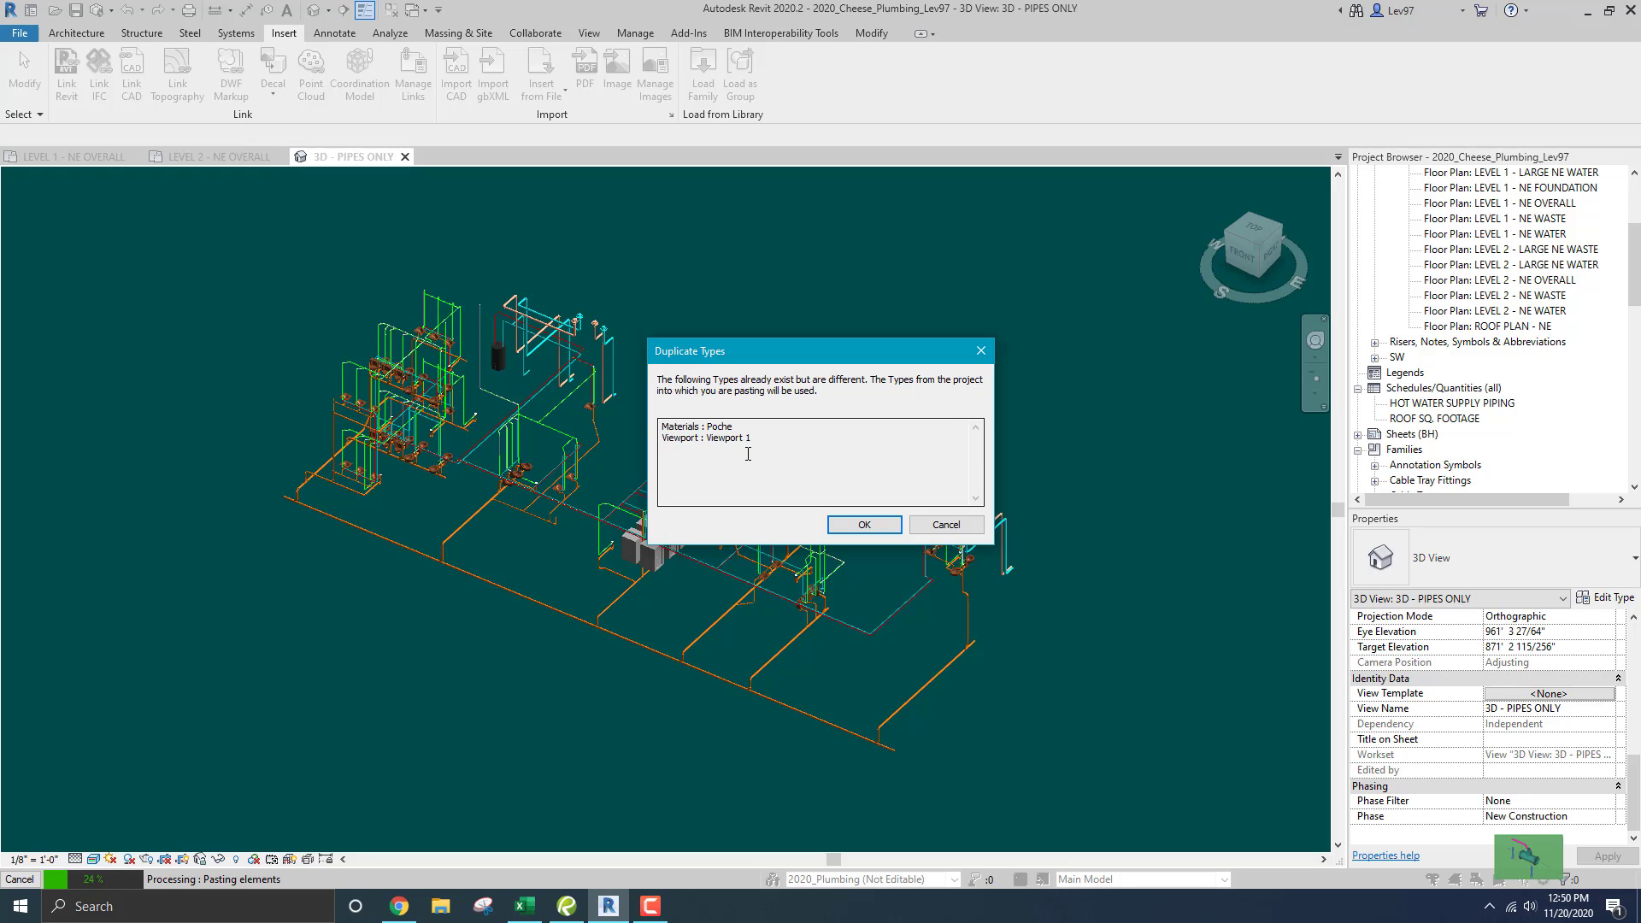
click(866, 526)
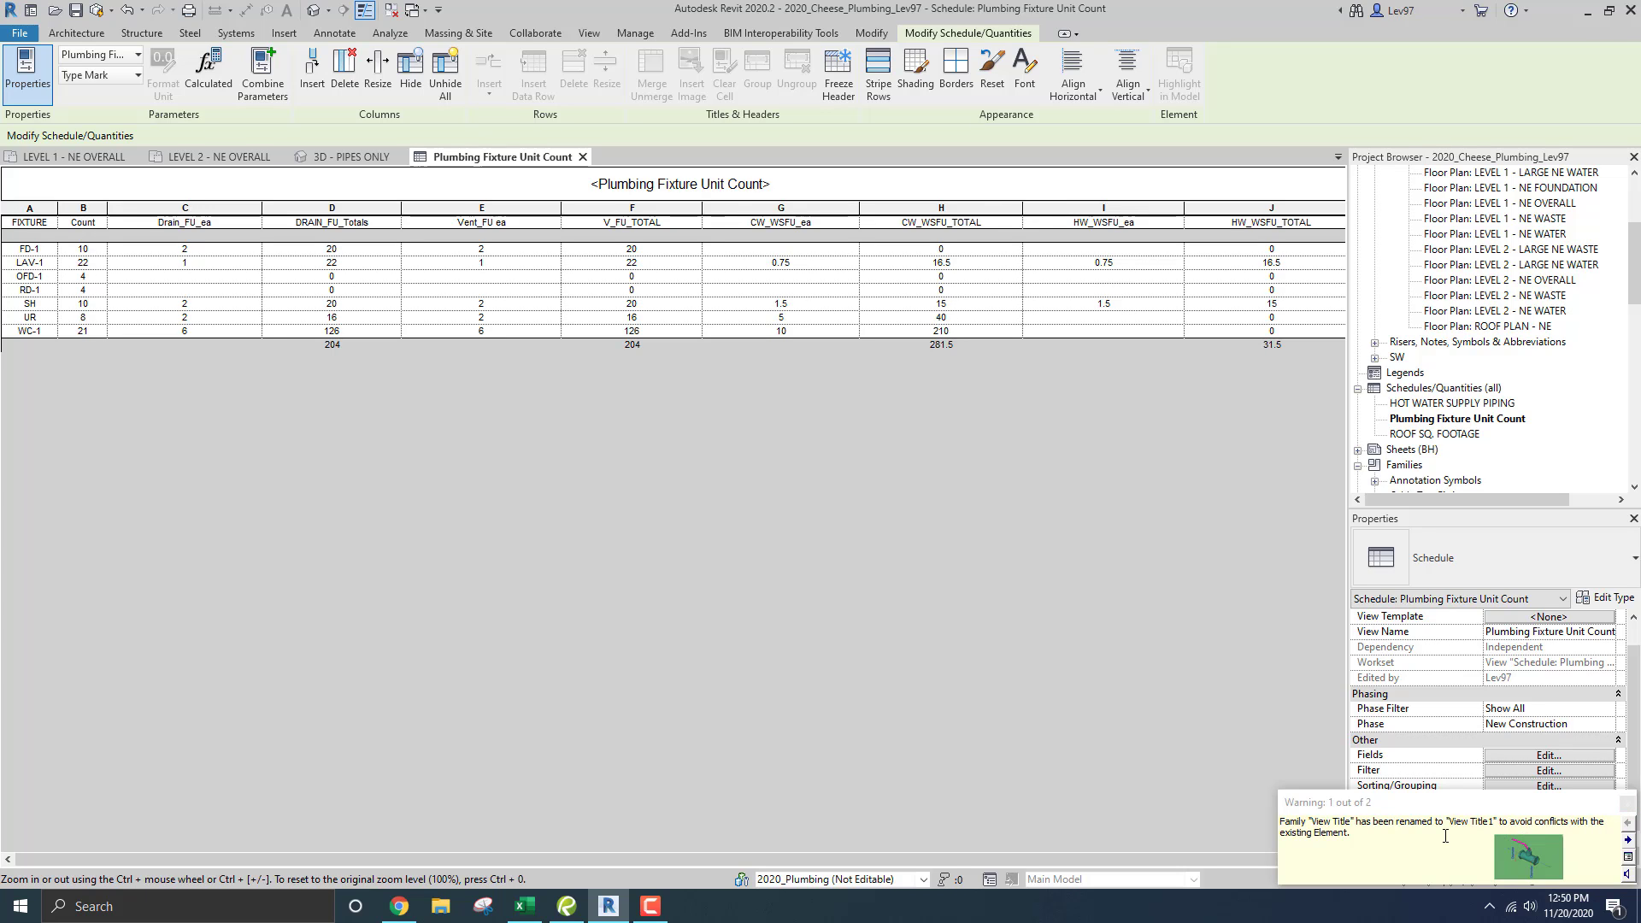
click(1626, 805)
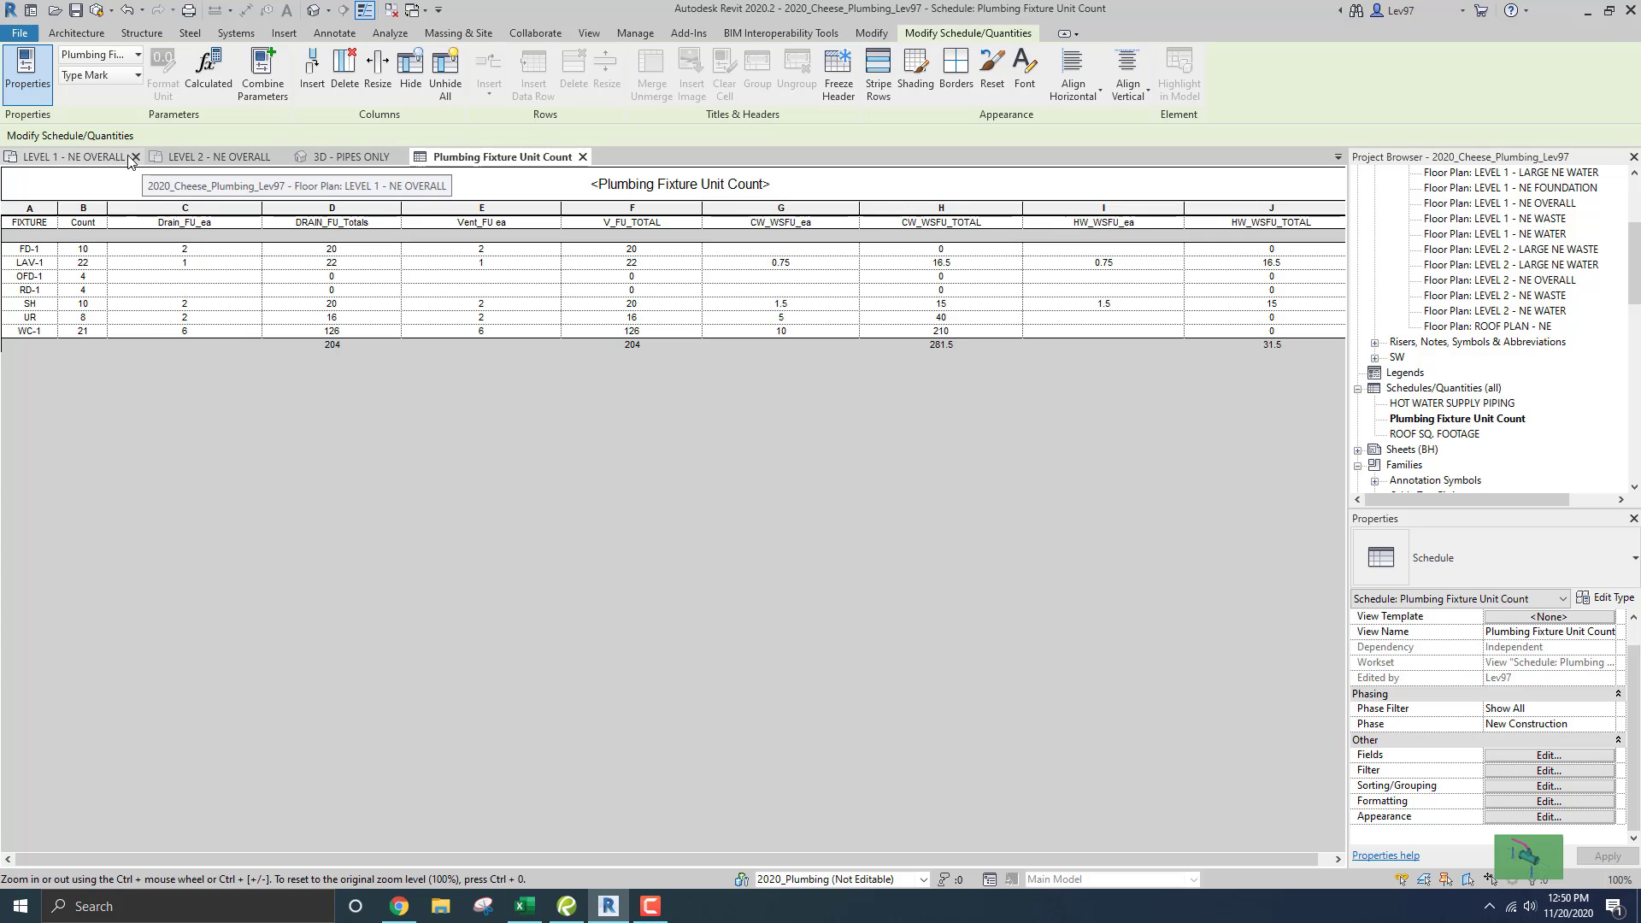
- Check the fixture units of the sanitary main's end pipe, the cold water main and the water heater's hot water riser in 3D - PIPES ONLY
click(359, 159)
click(284, 502)
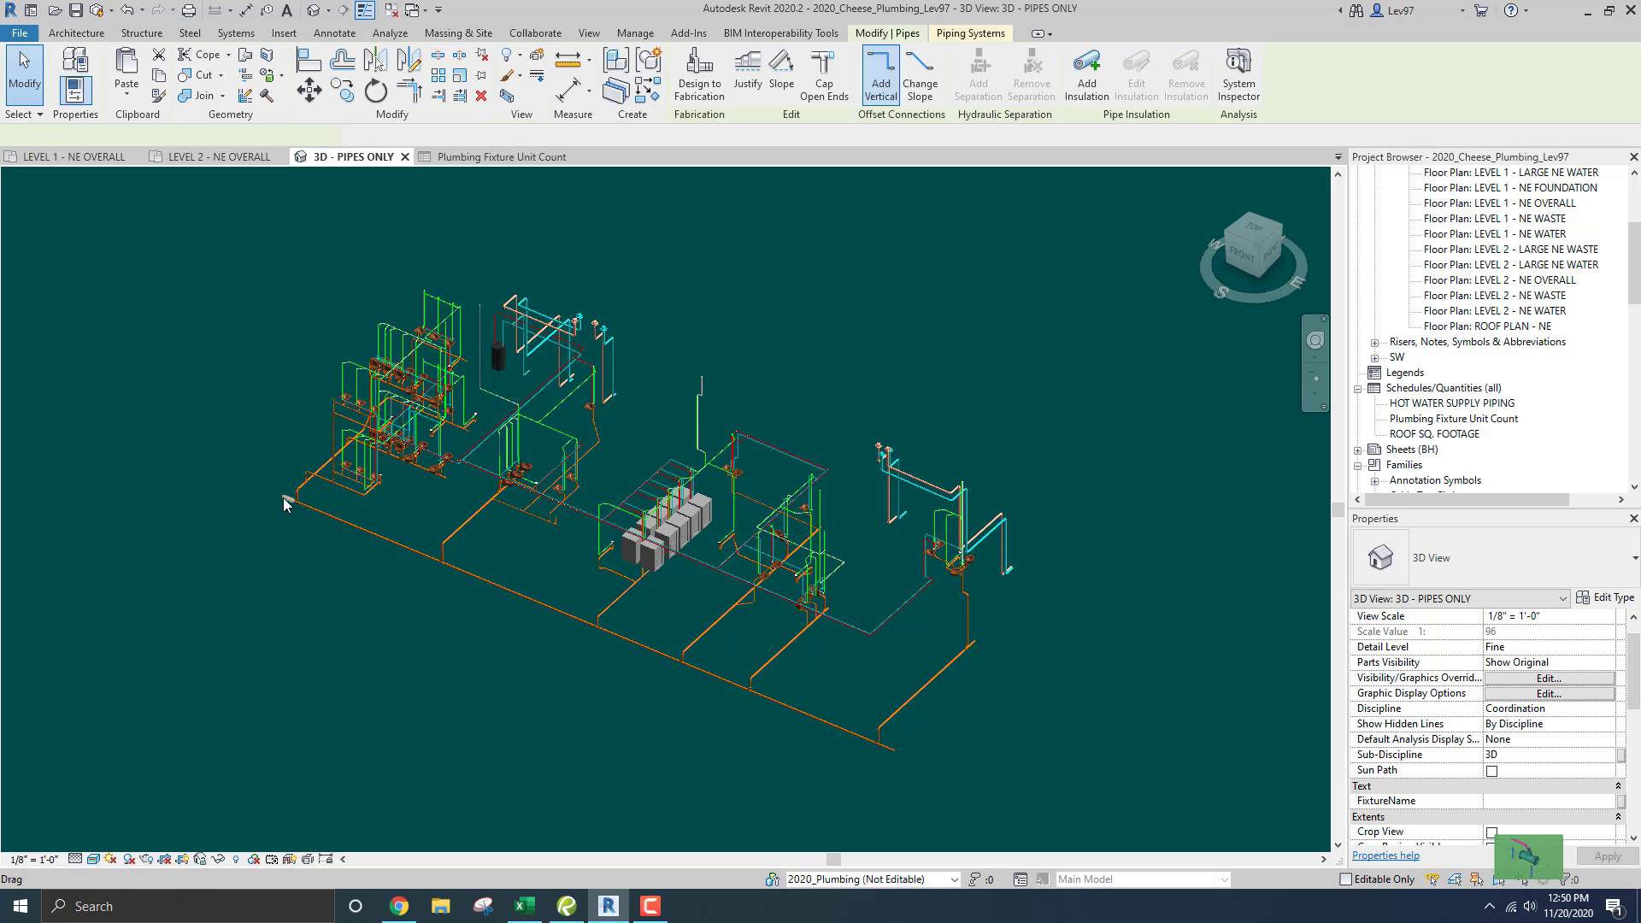
scroll(1491, 728, down, 4)
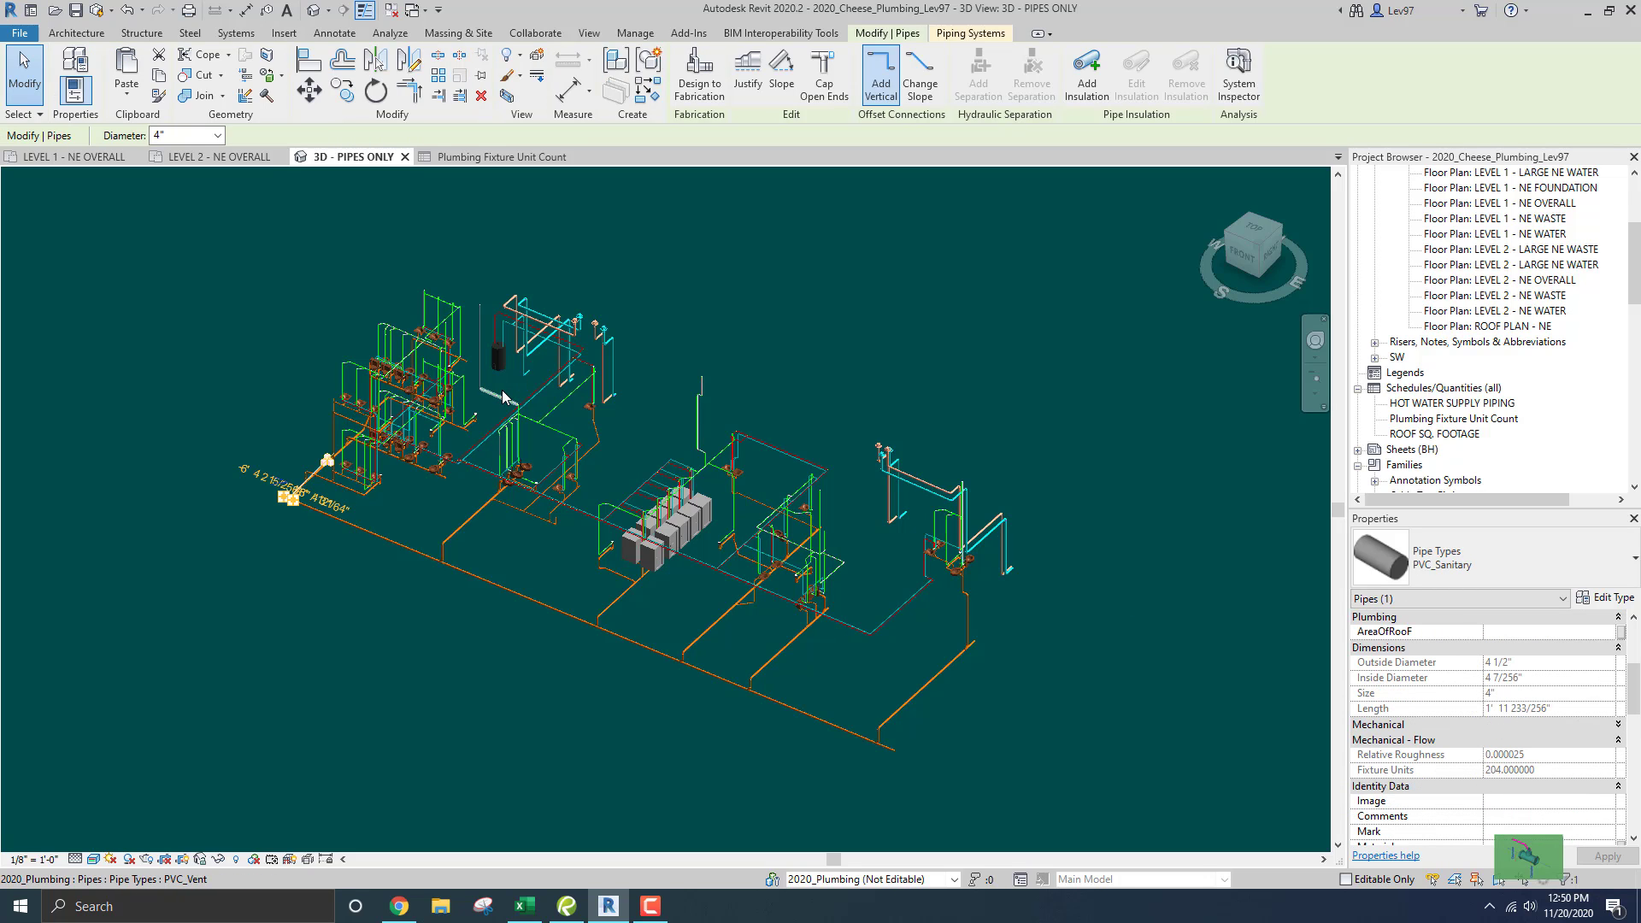
scroll(513, 388, up, 8)
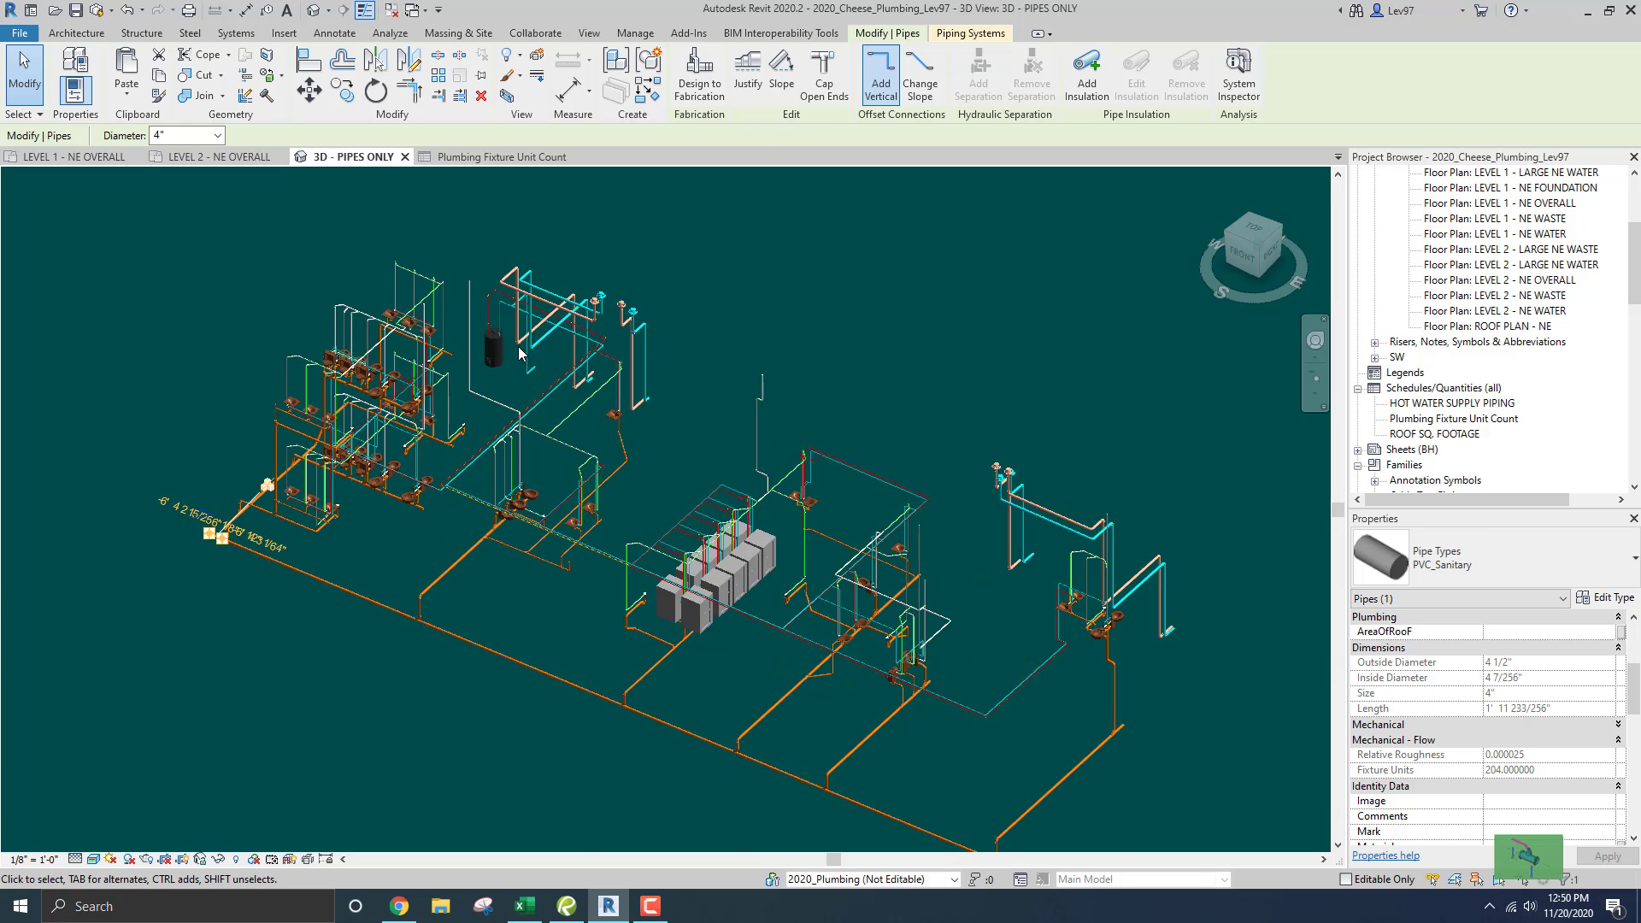
click(540, 273)
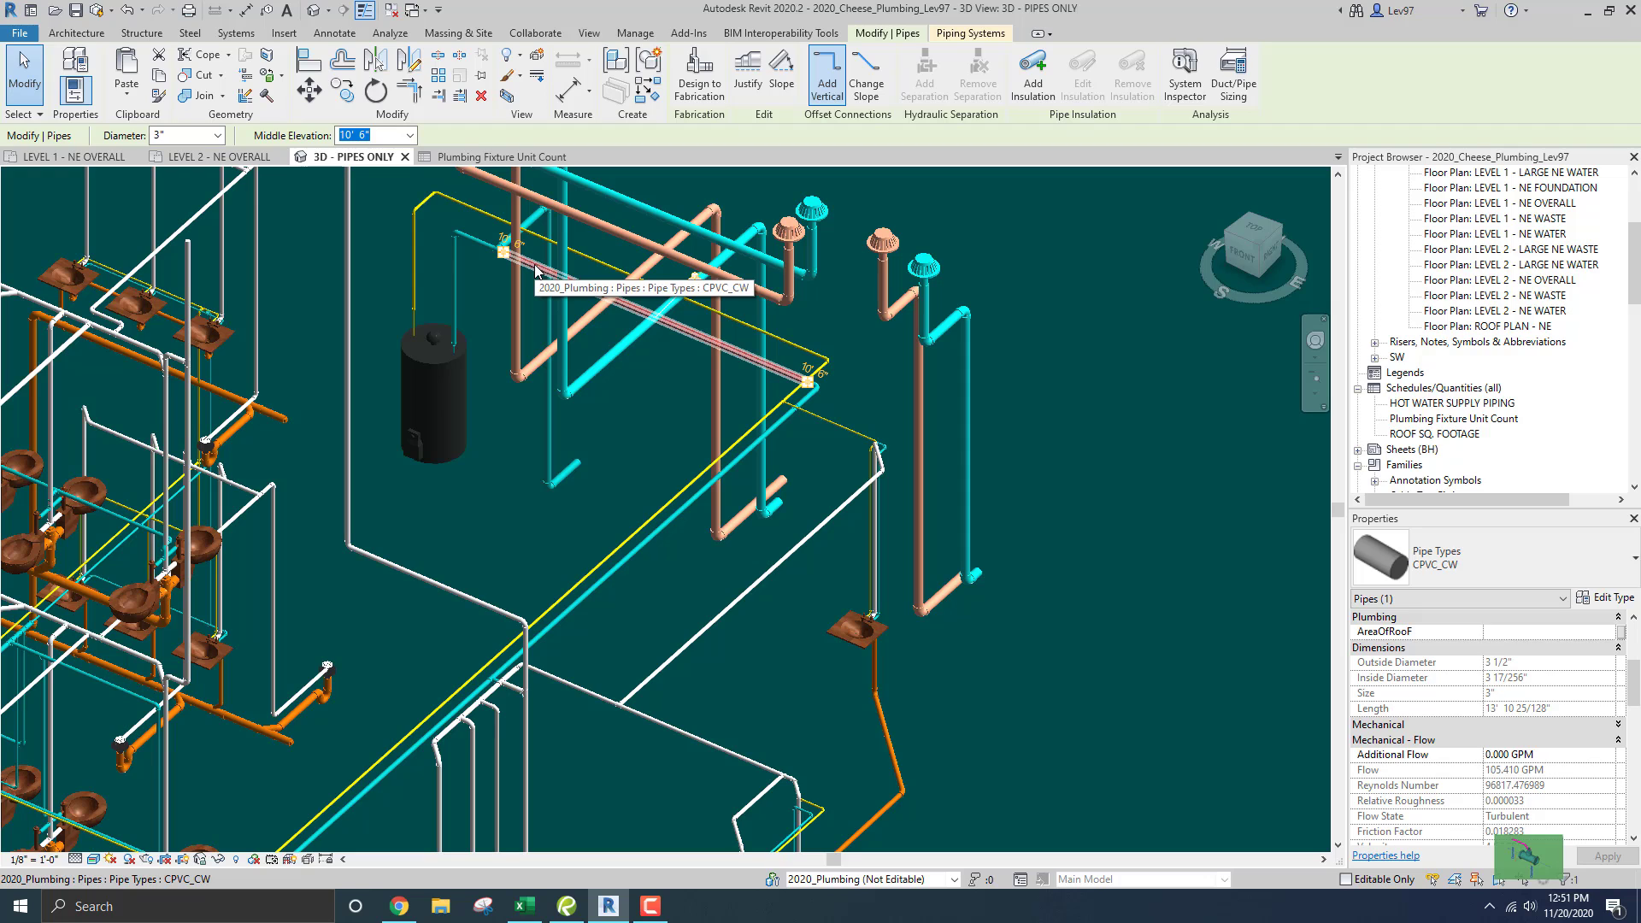
scroll(1524, 654, down, 3)
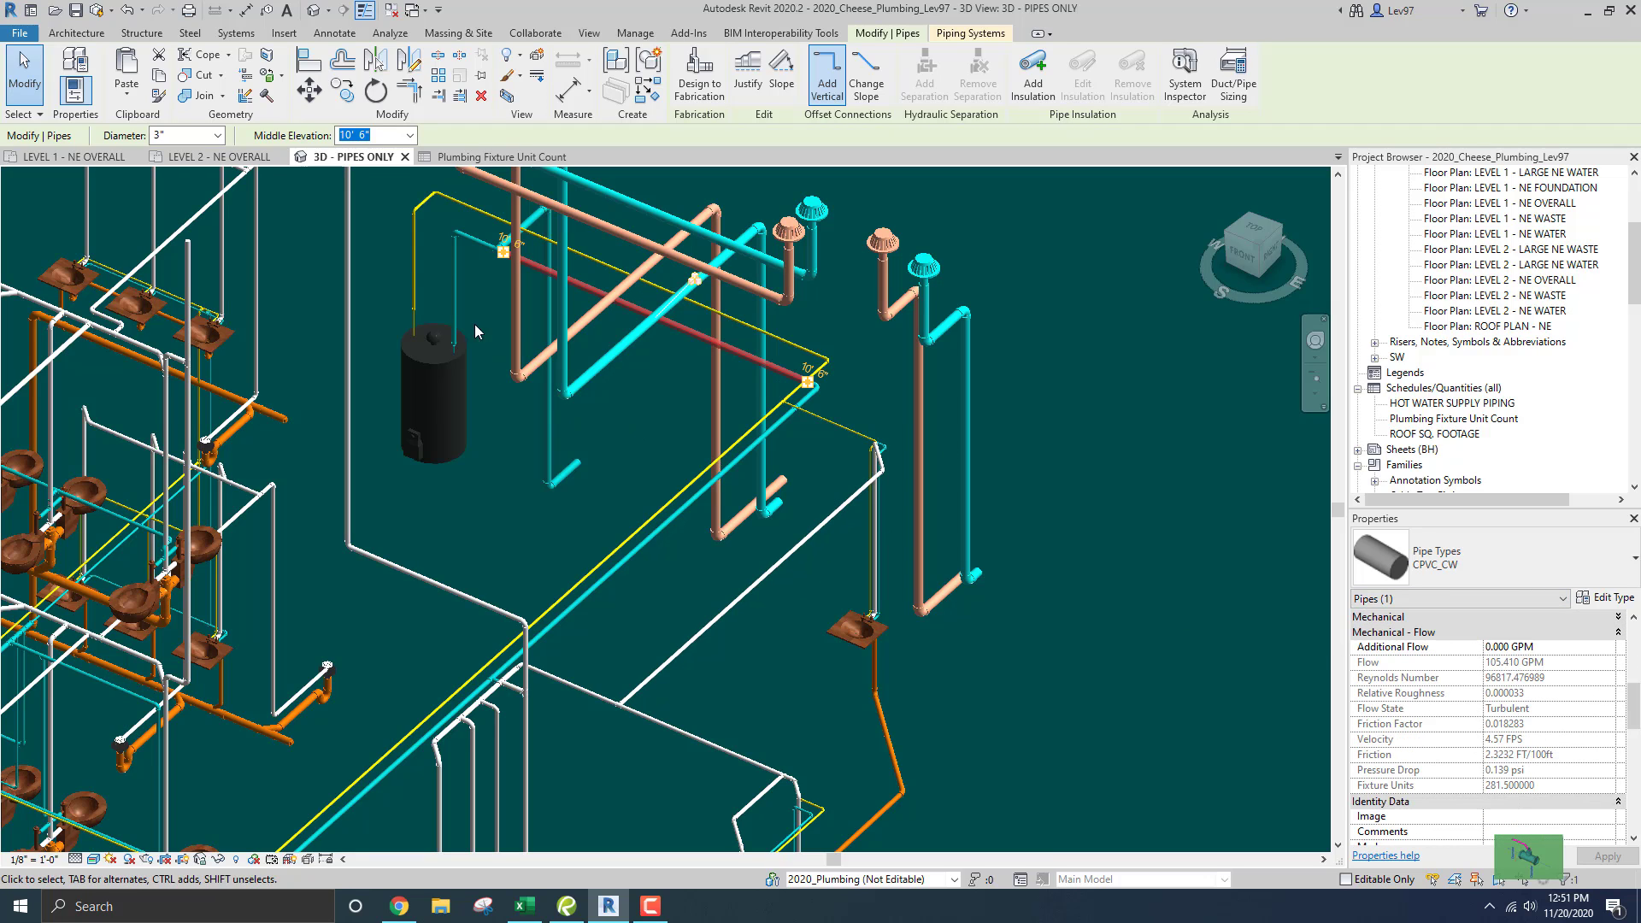
click(414, 274)
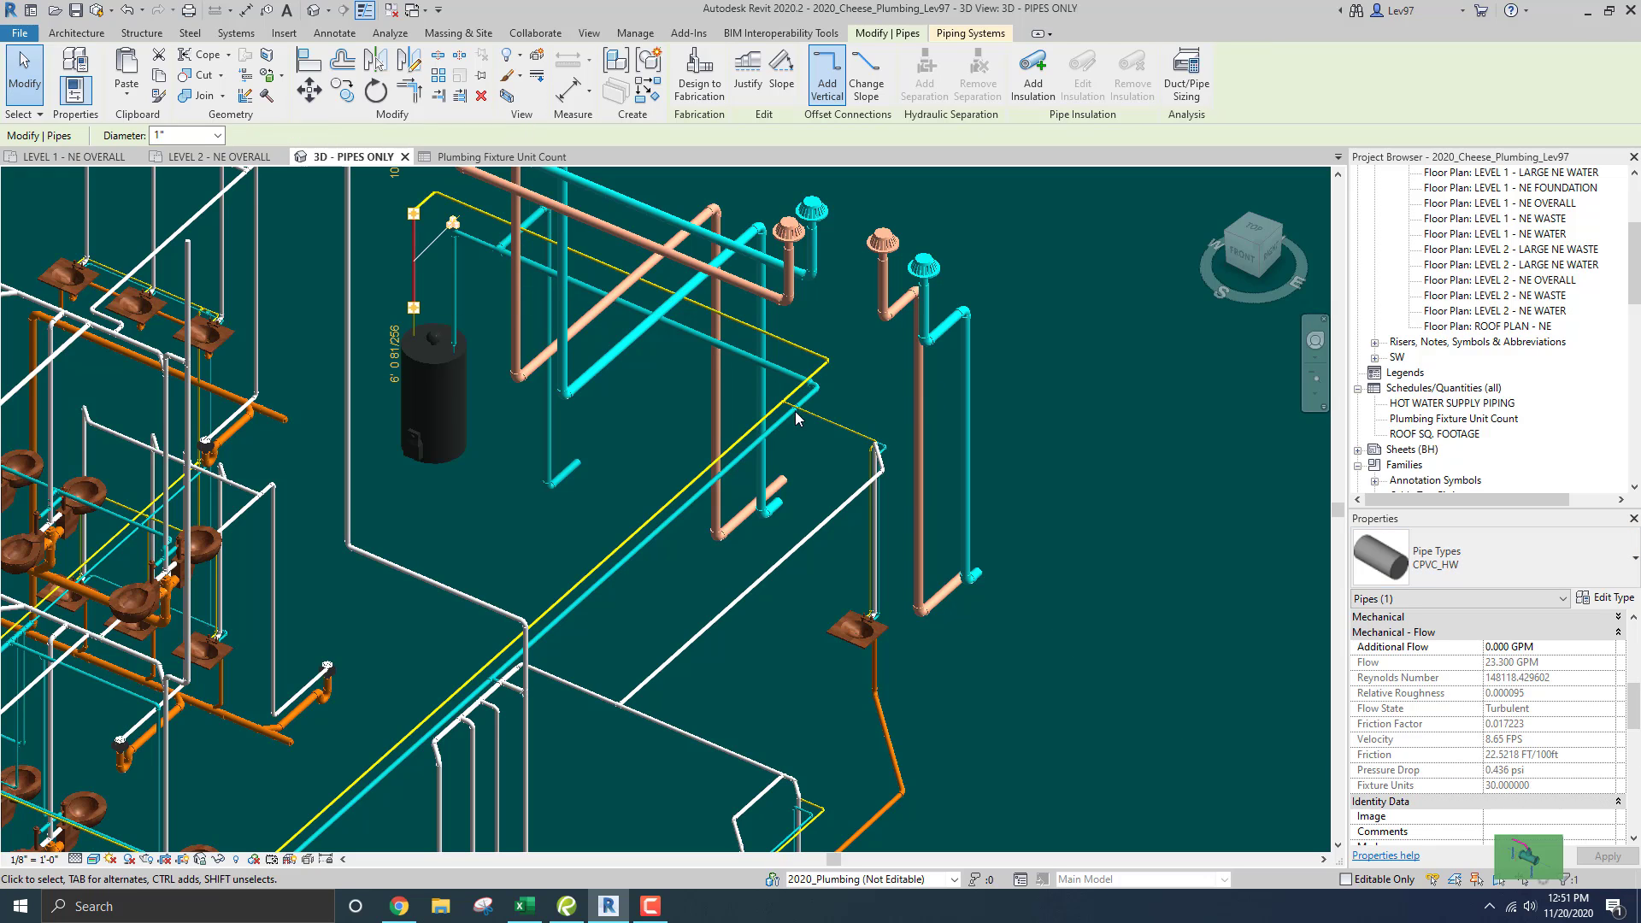
- Compare the drain, cold water and hot water totals in the Plumbing Fixture Unit Count schedule with the piping in 3D - PIPES ONLY
click(489, 159)
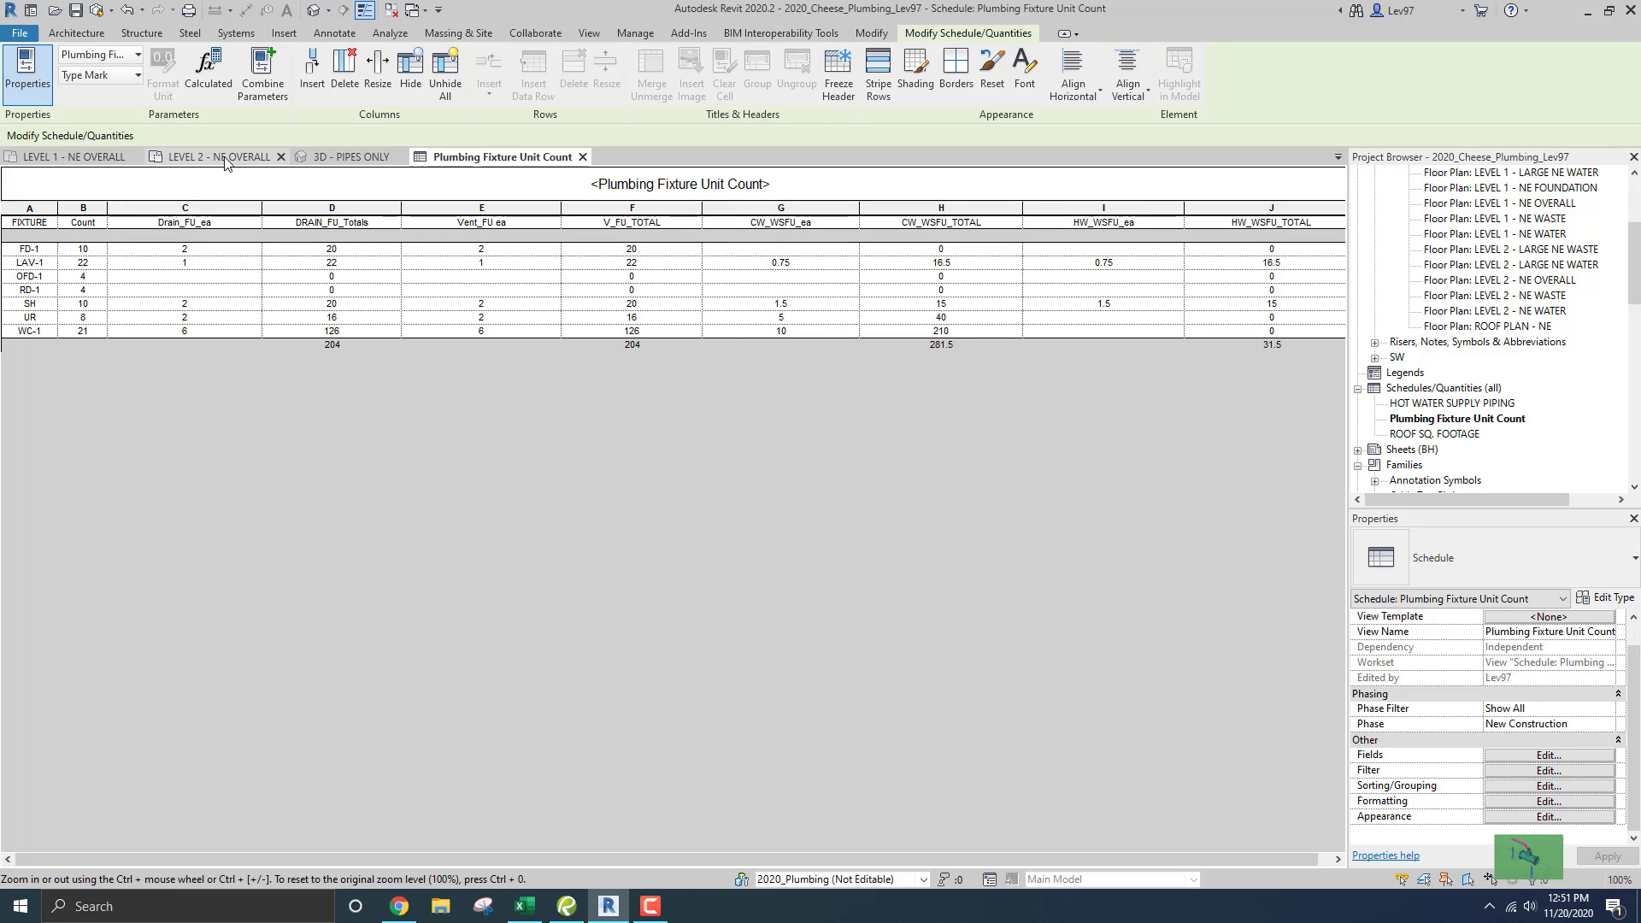
click(364, 158)
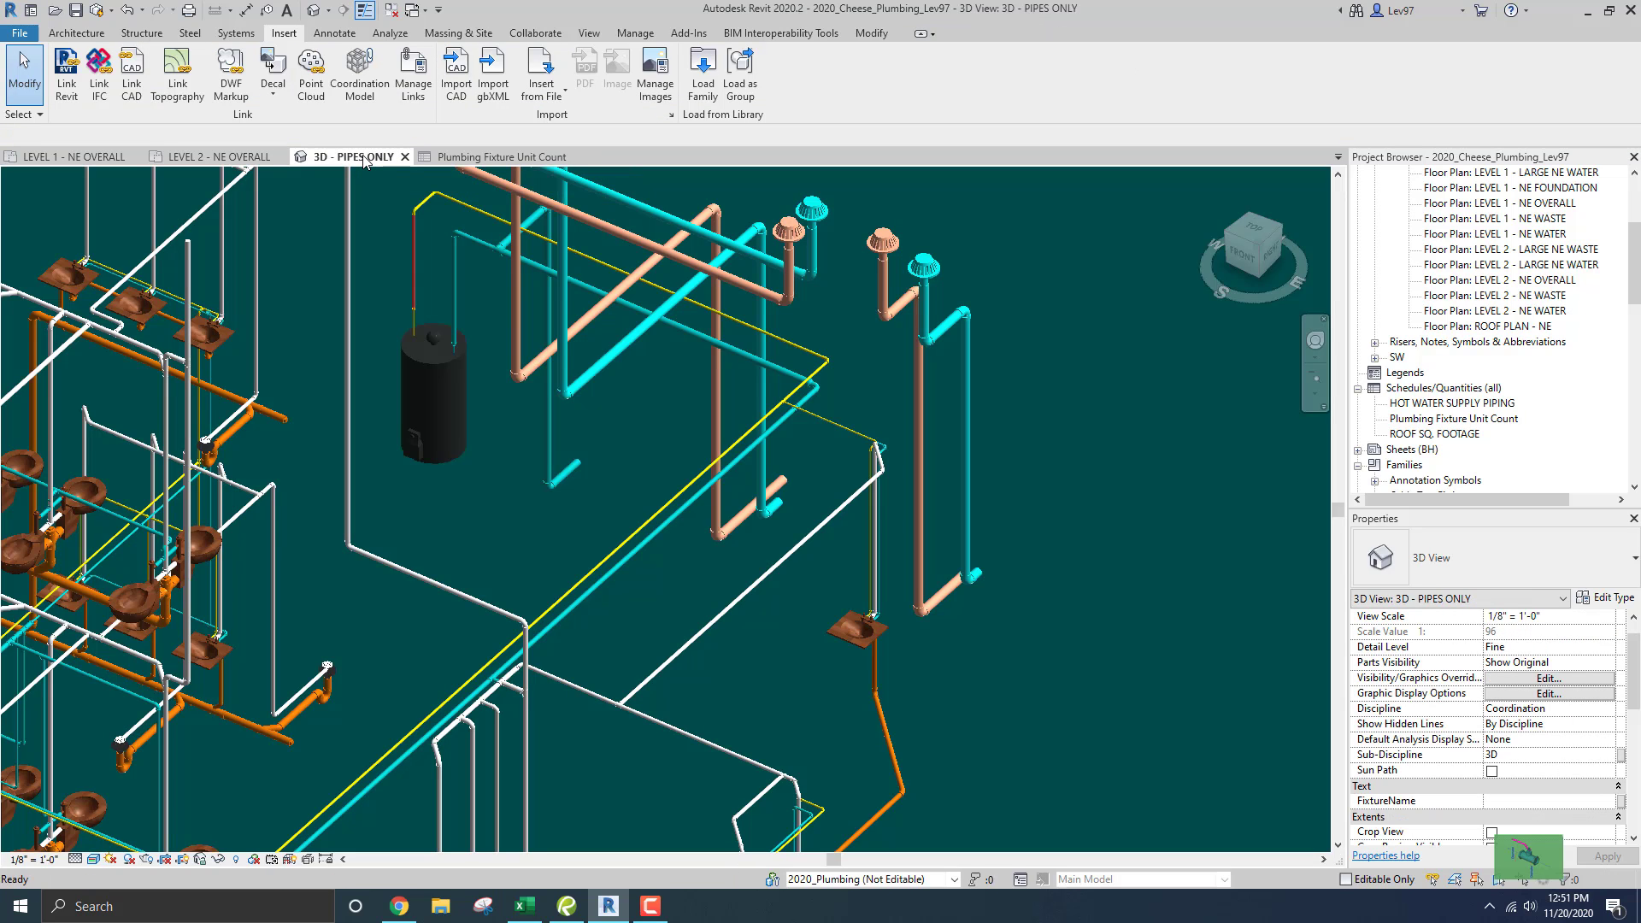
click(470, 158)
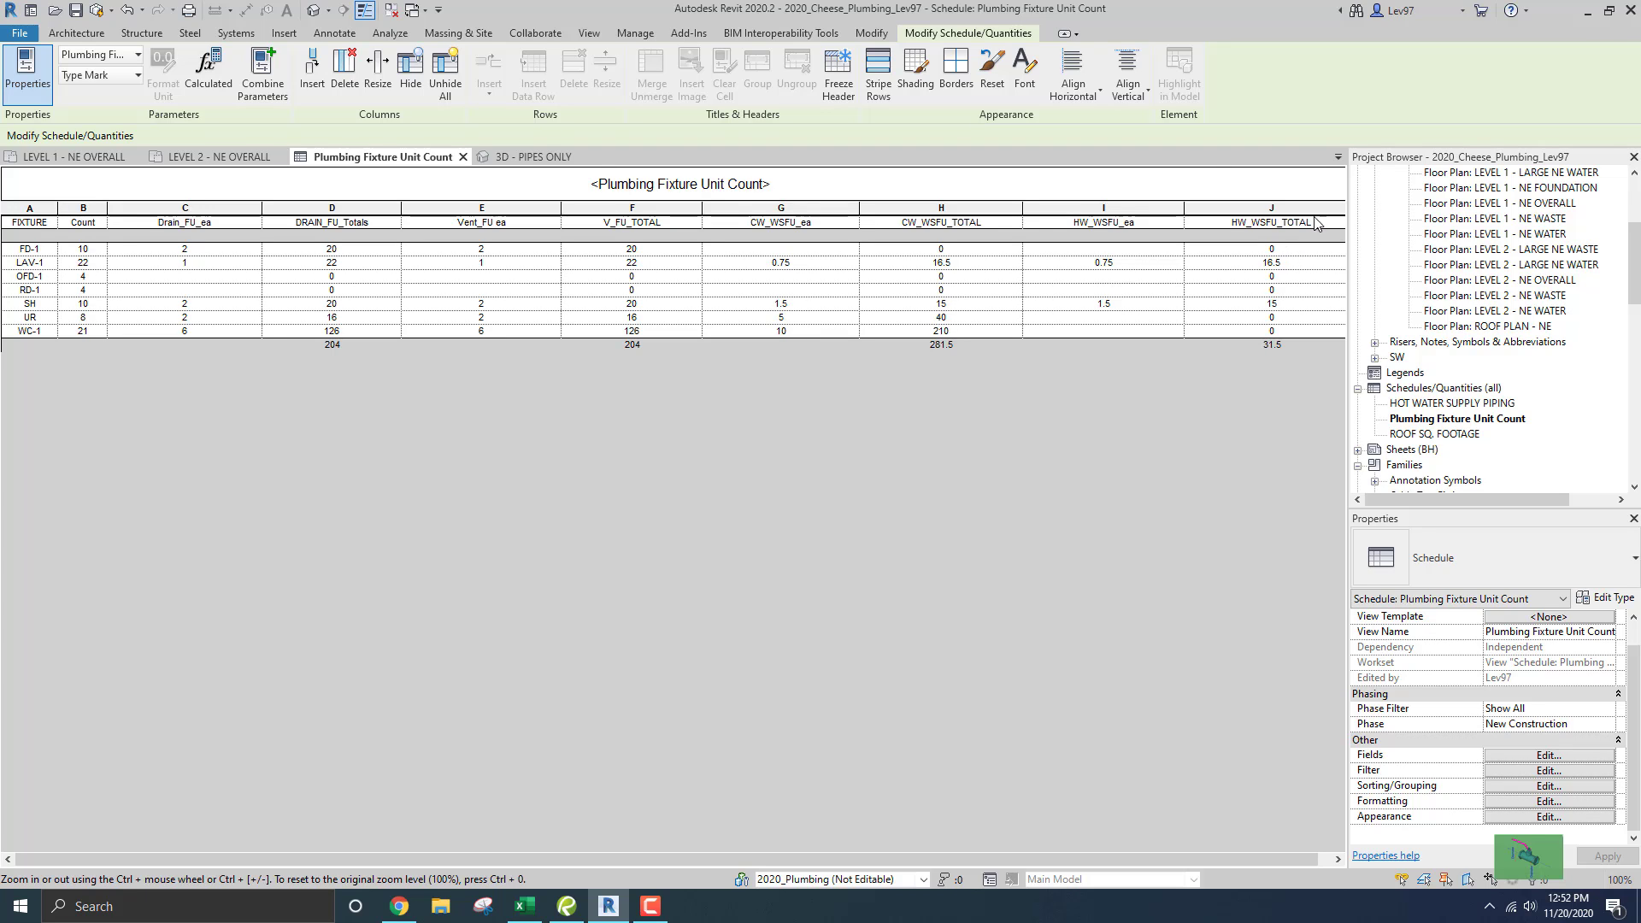
click(528, 158)
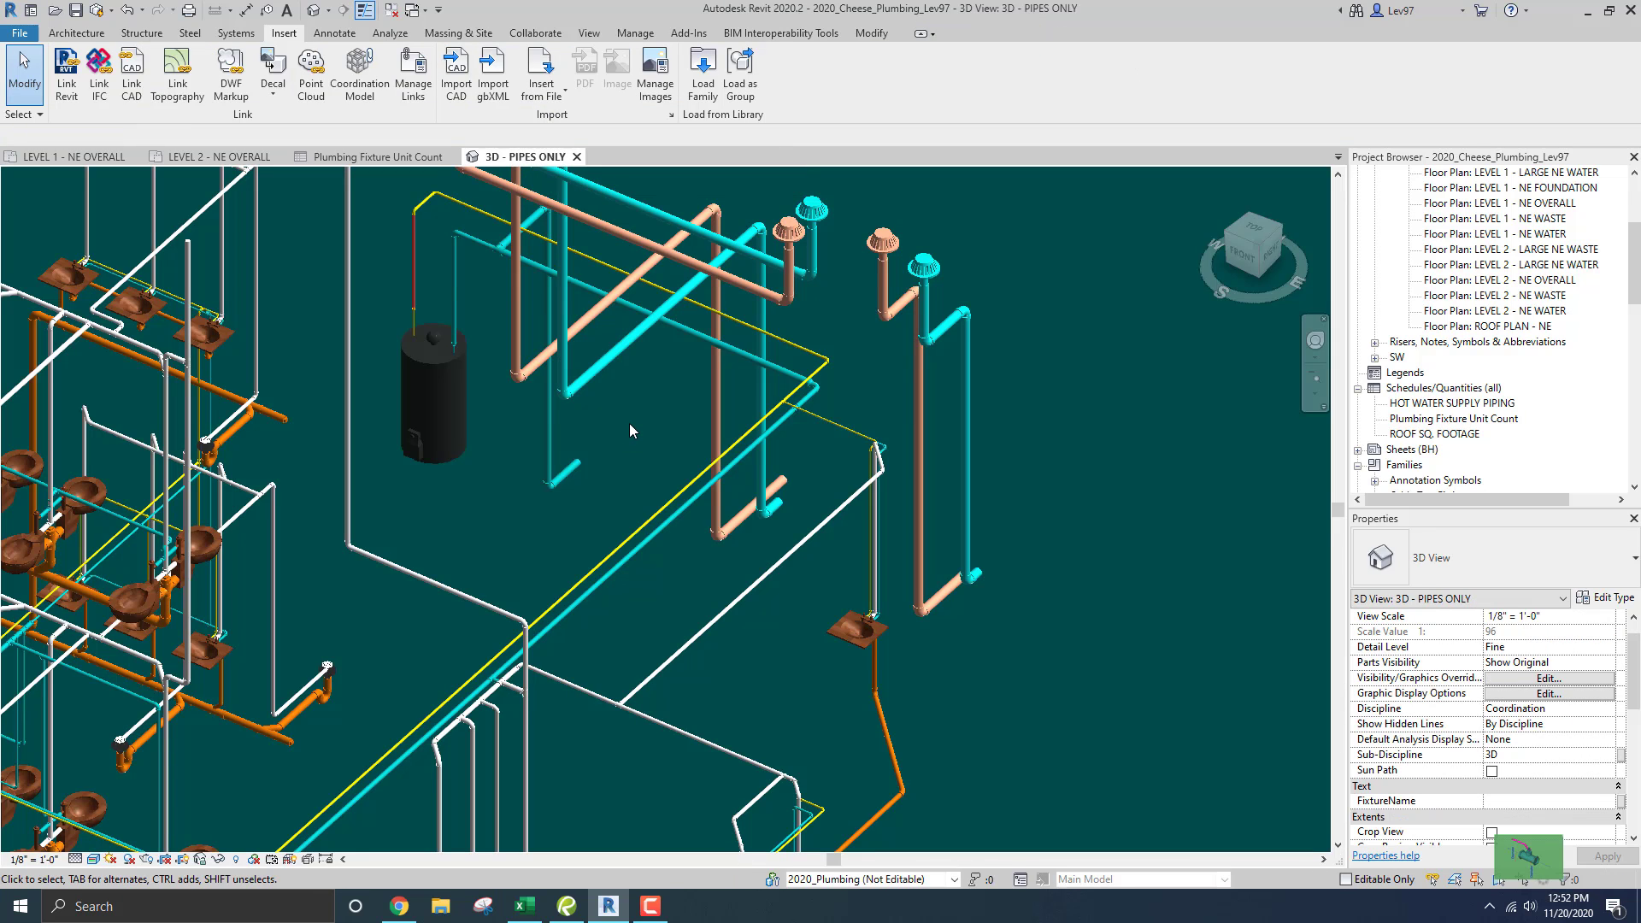
click(648, 908)
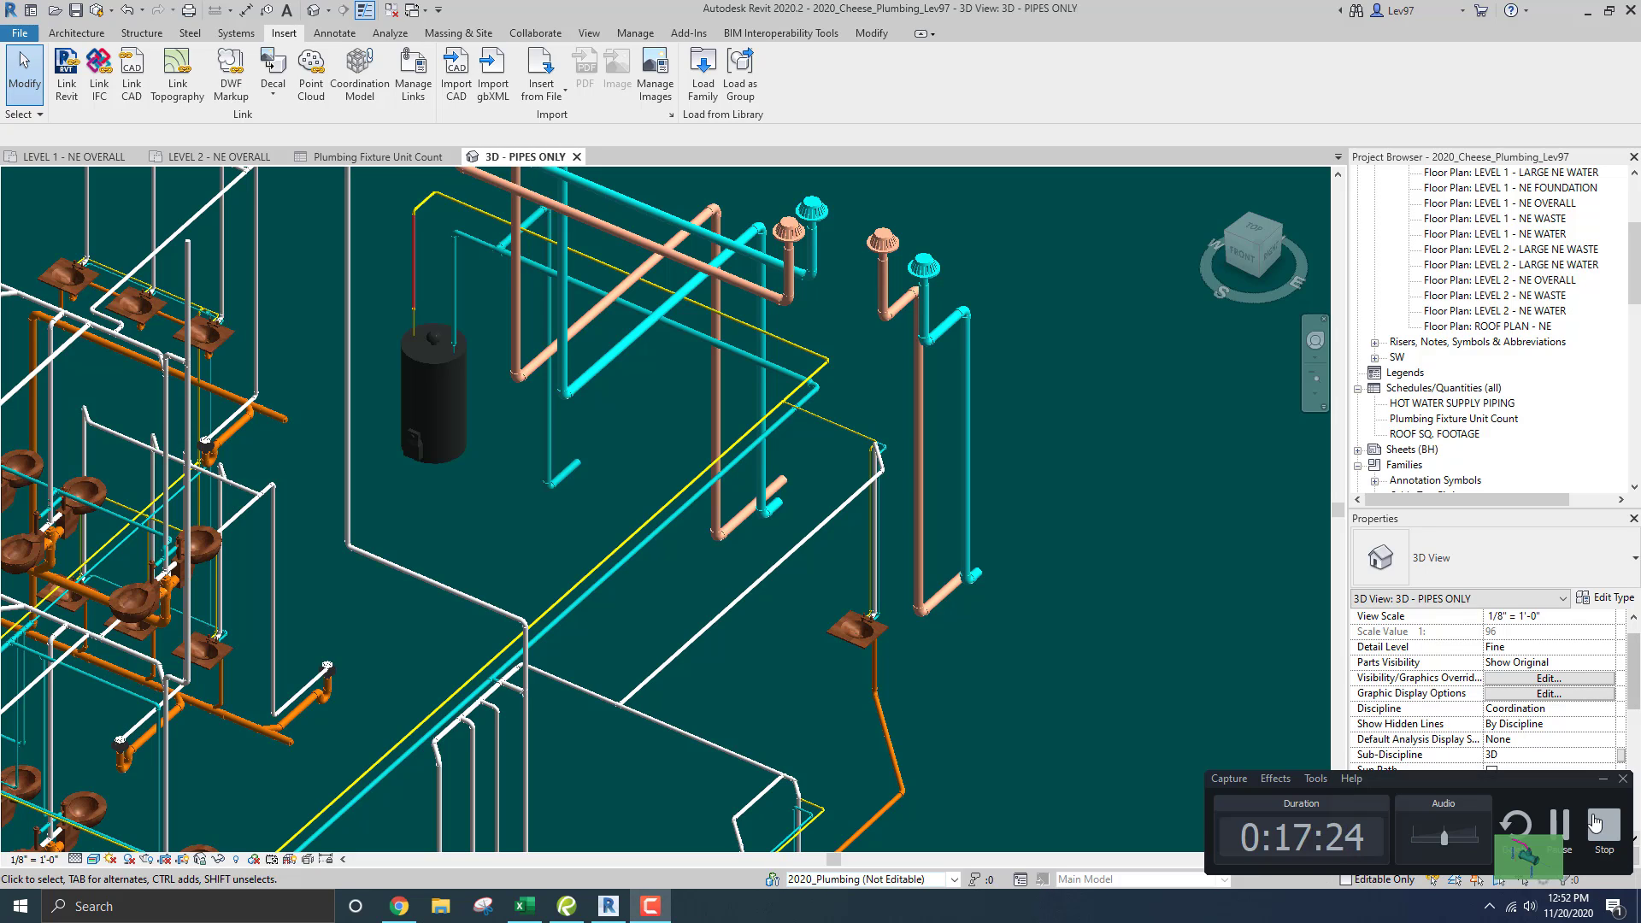
click(1603, 780)
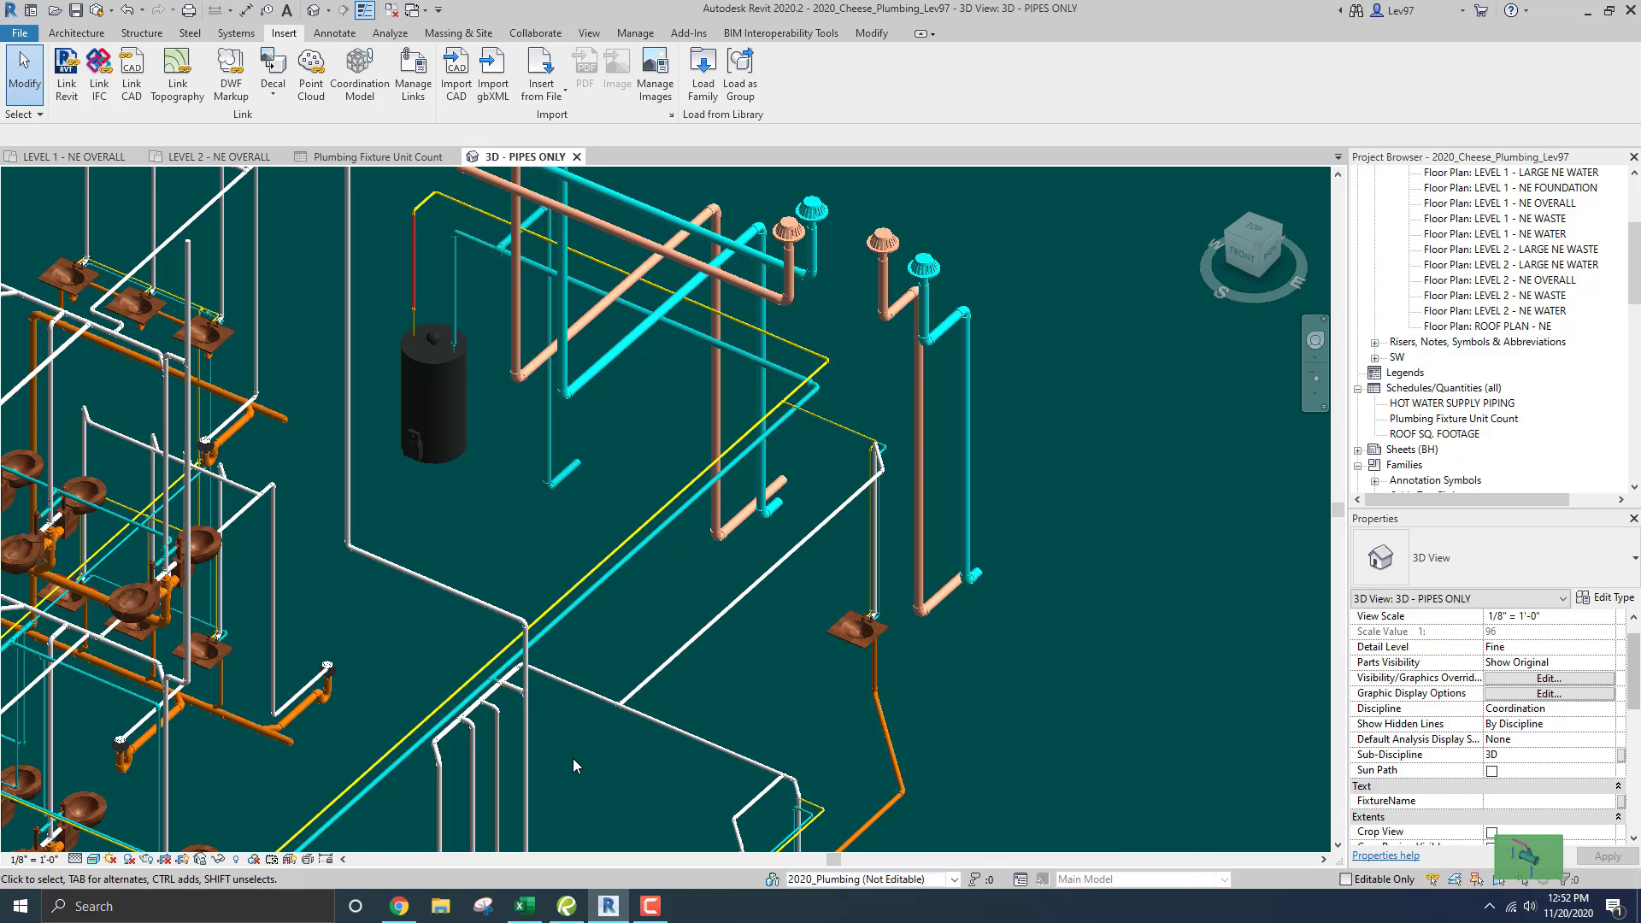
- Hide the Sanitary, OverFlow_Drain, Roof_Drain, Vent and Cold Water filters in 3D - PIPES ONLY, keeping Hot Water visible
middle_drag(705, 695, 745, 694)
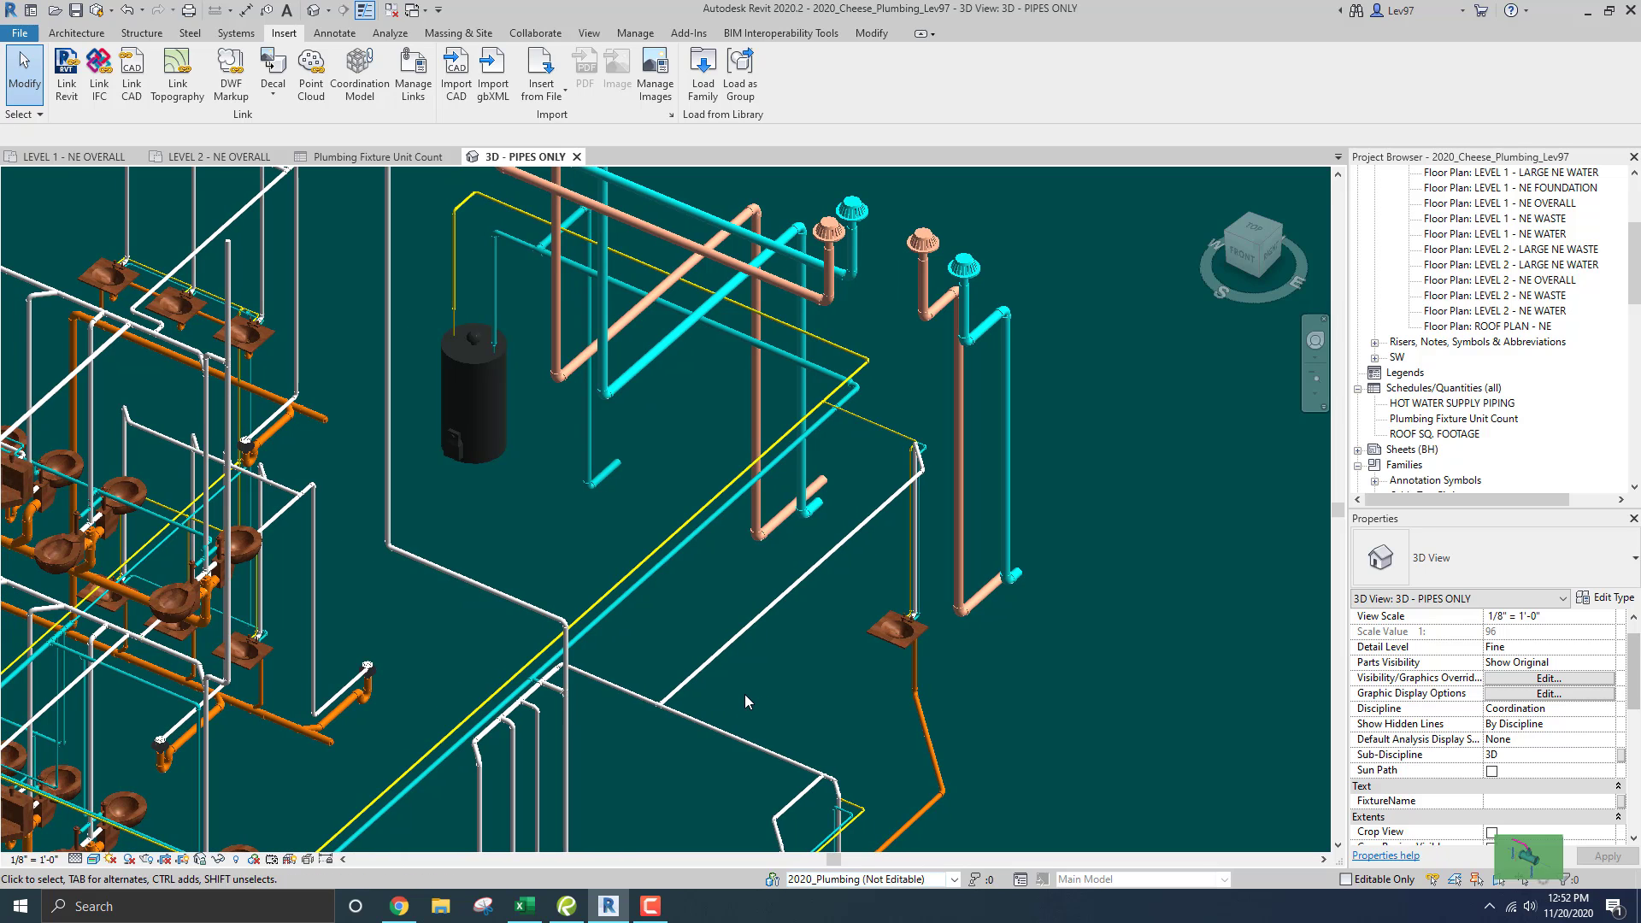
key(v)
key(v)
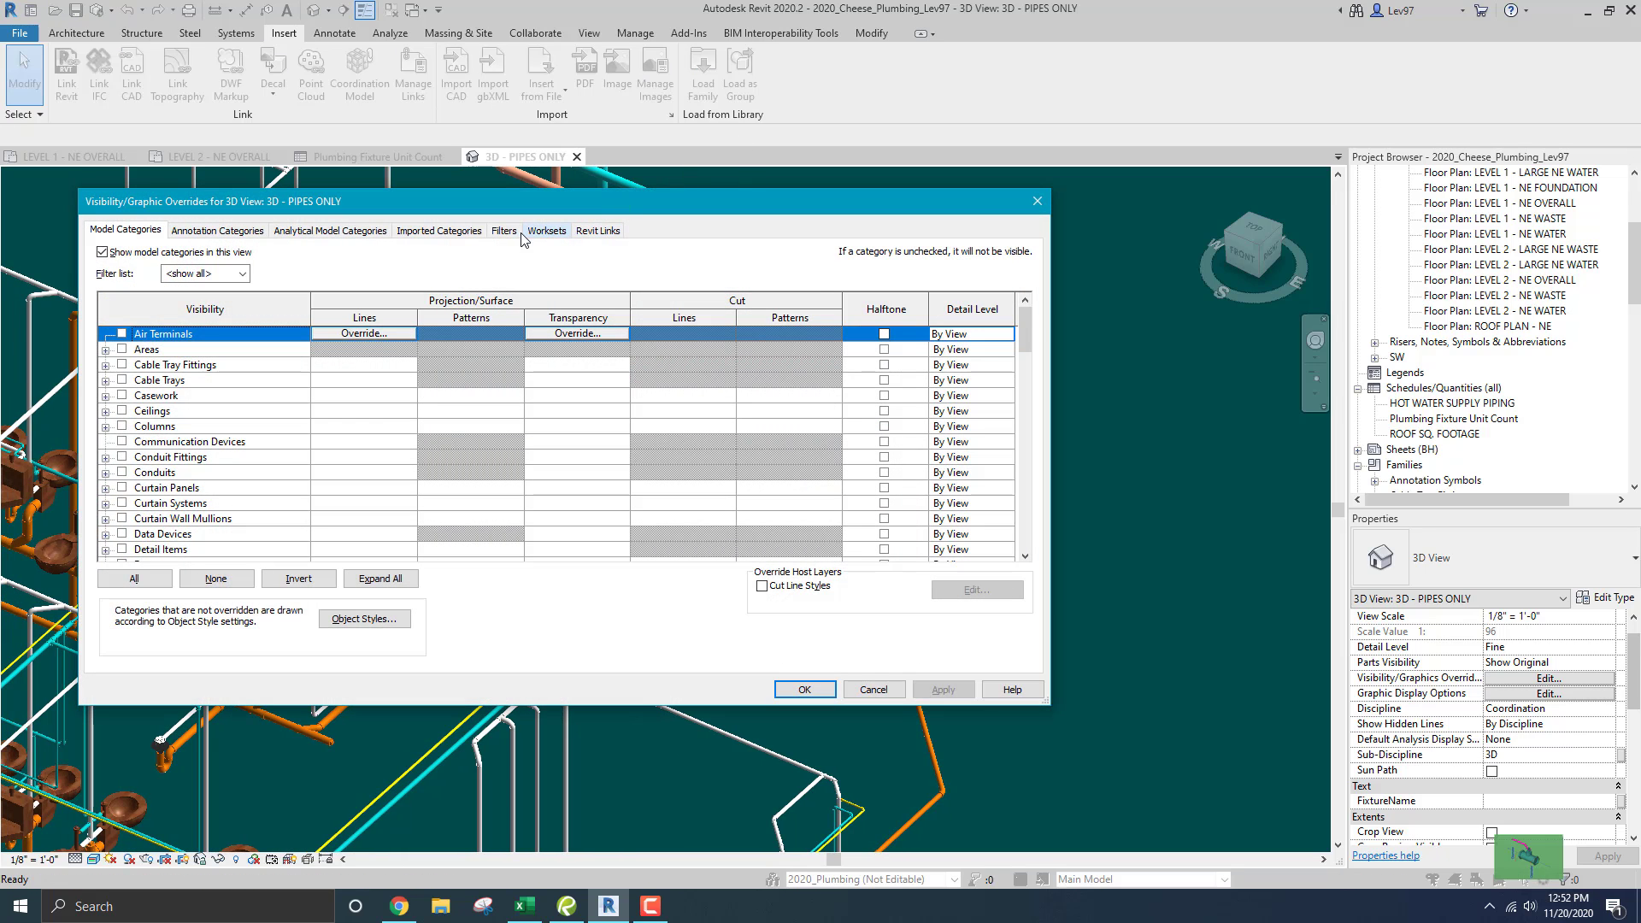
click(505, 231)
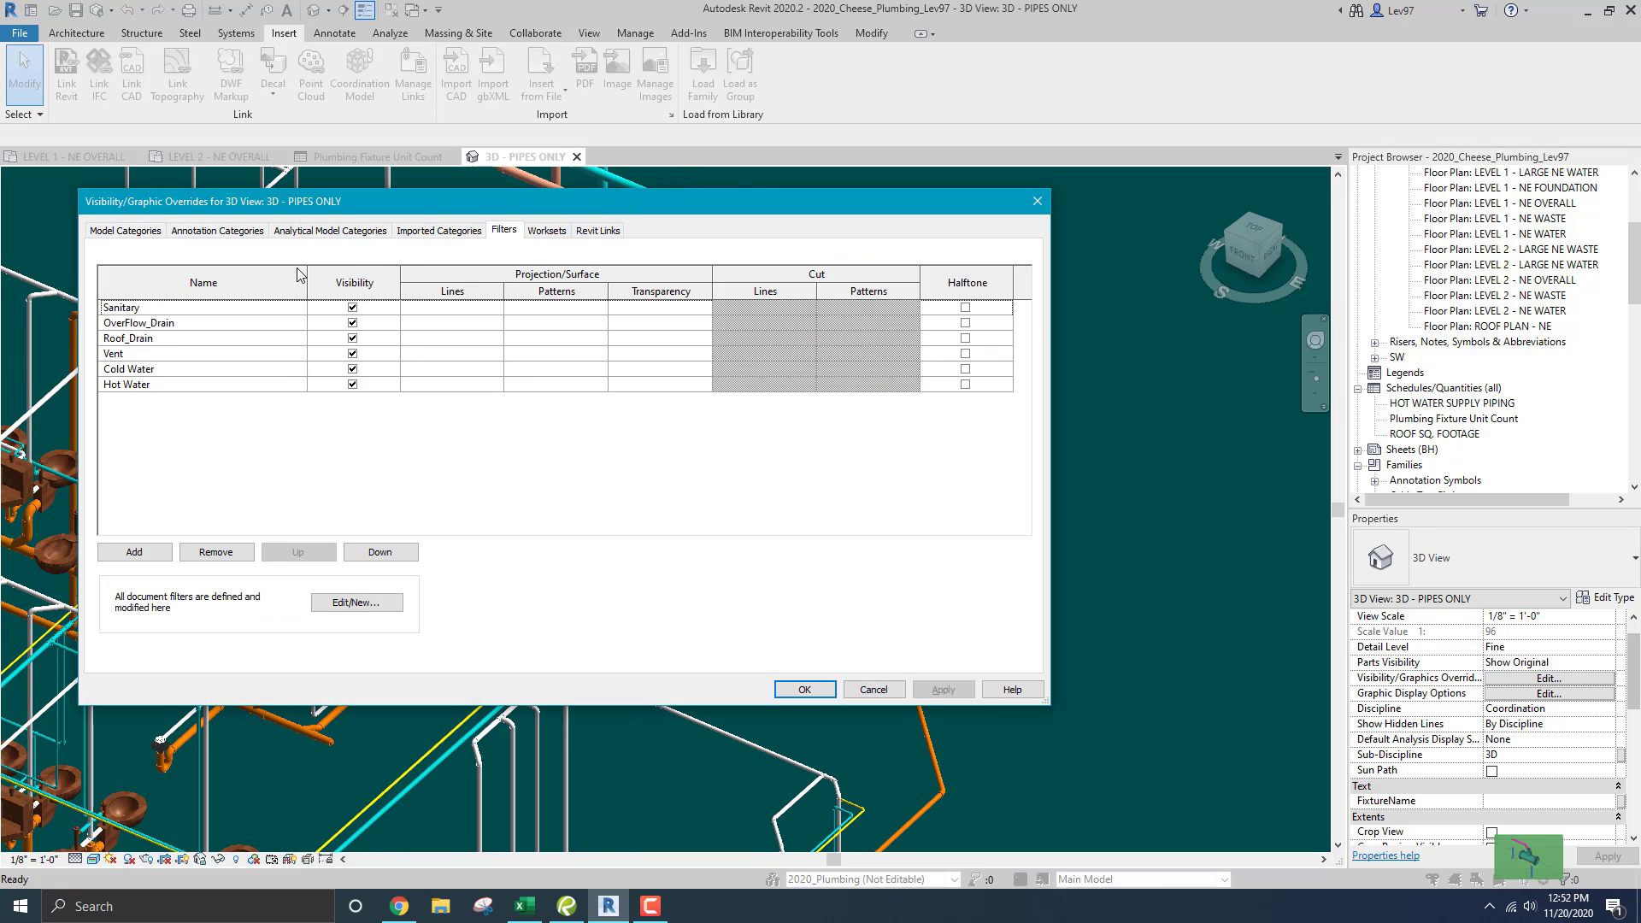
click(352, 308)
click(352, 307)
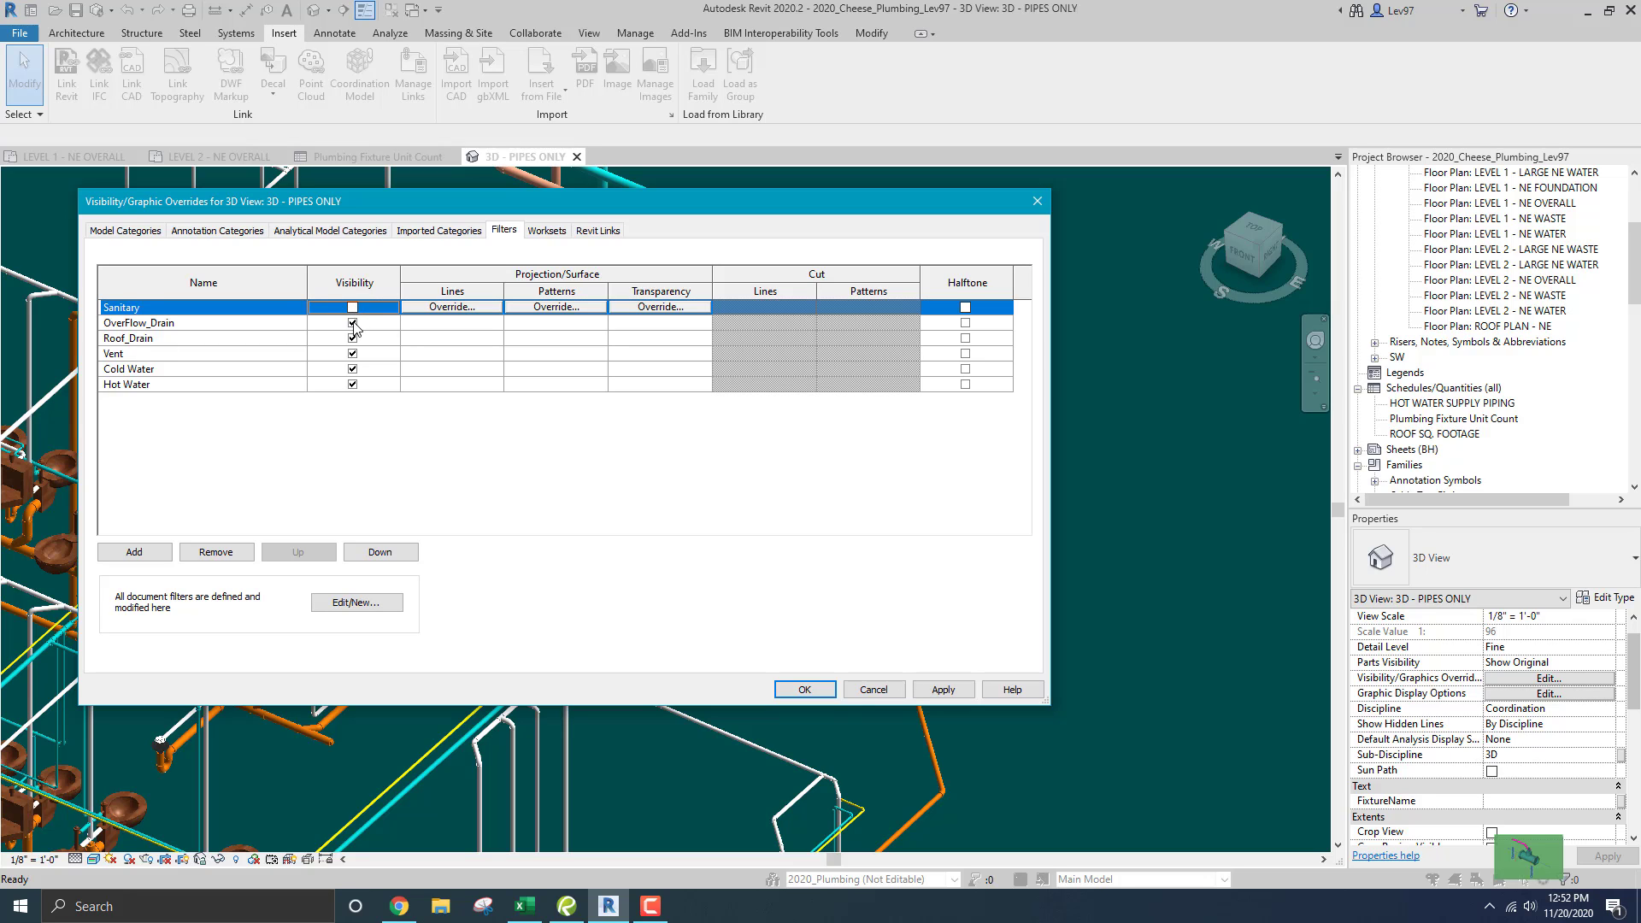
click(352, 323)
click(352, 340)
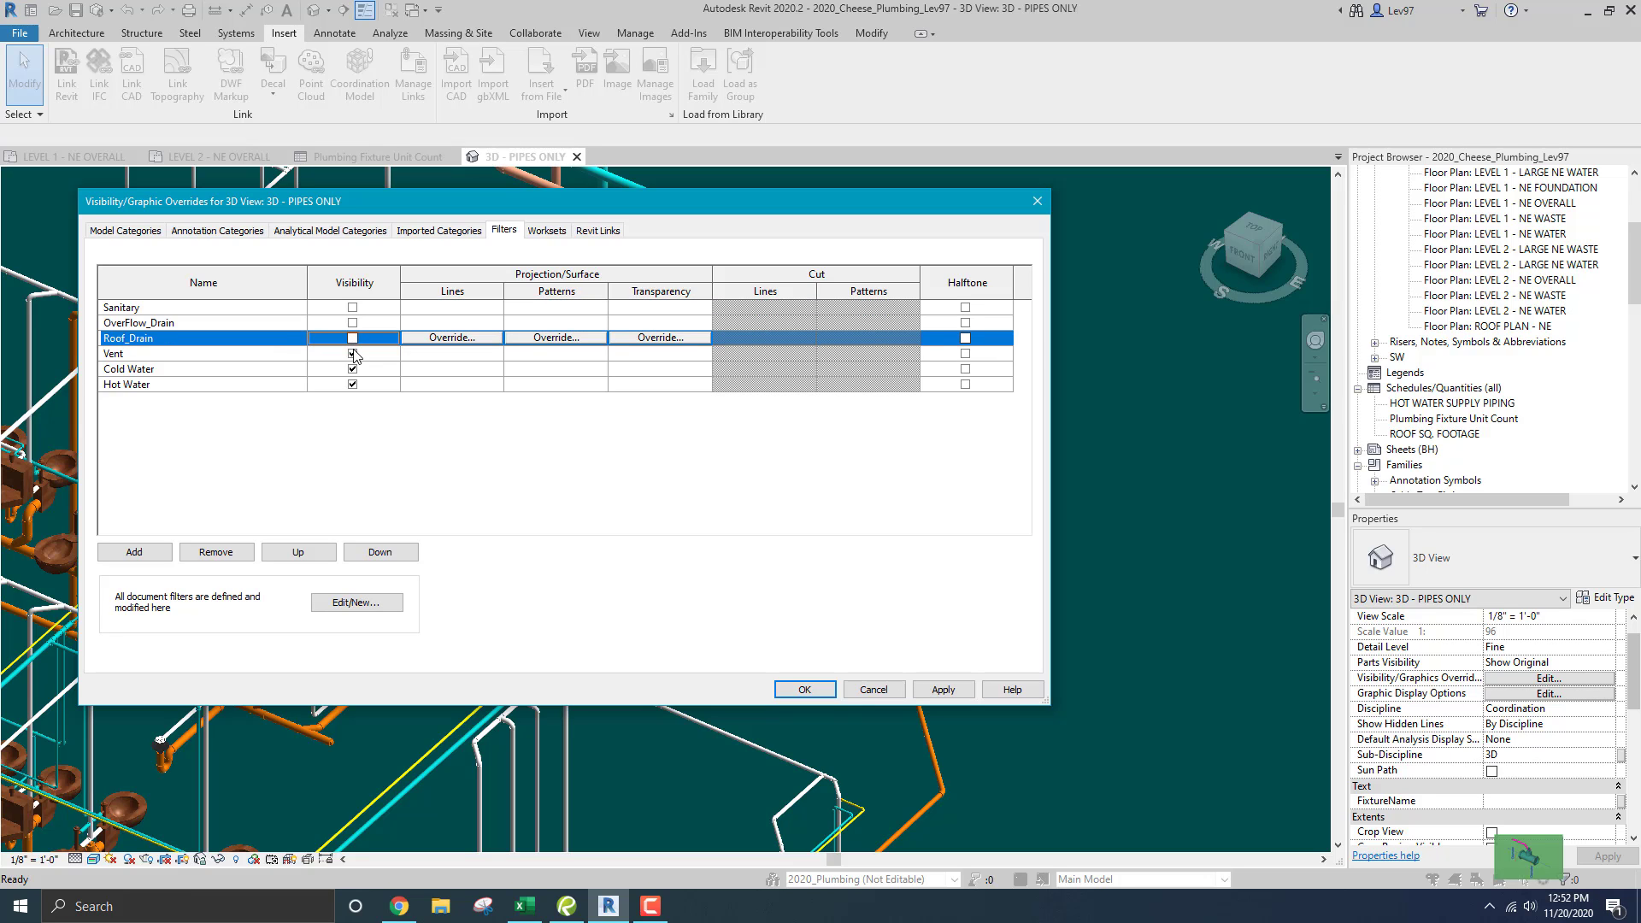
click(352, 354)
click(352, 370)
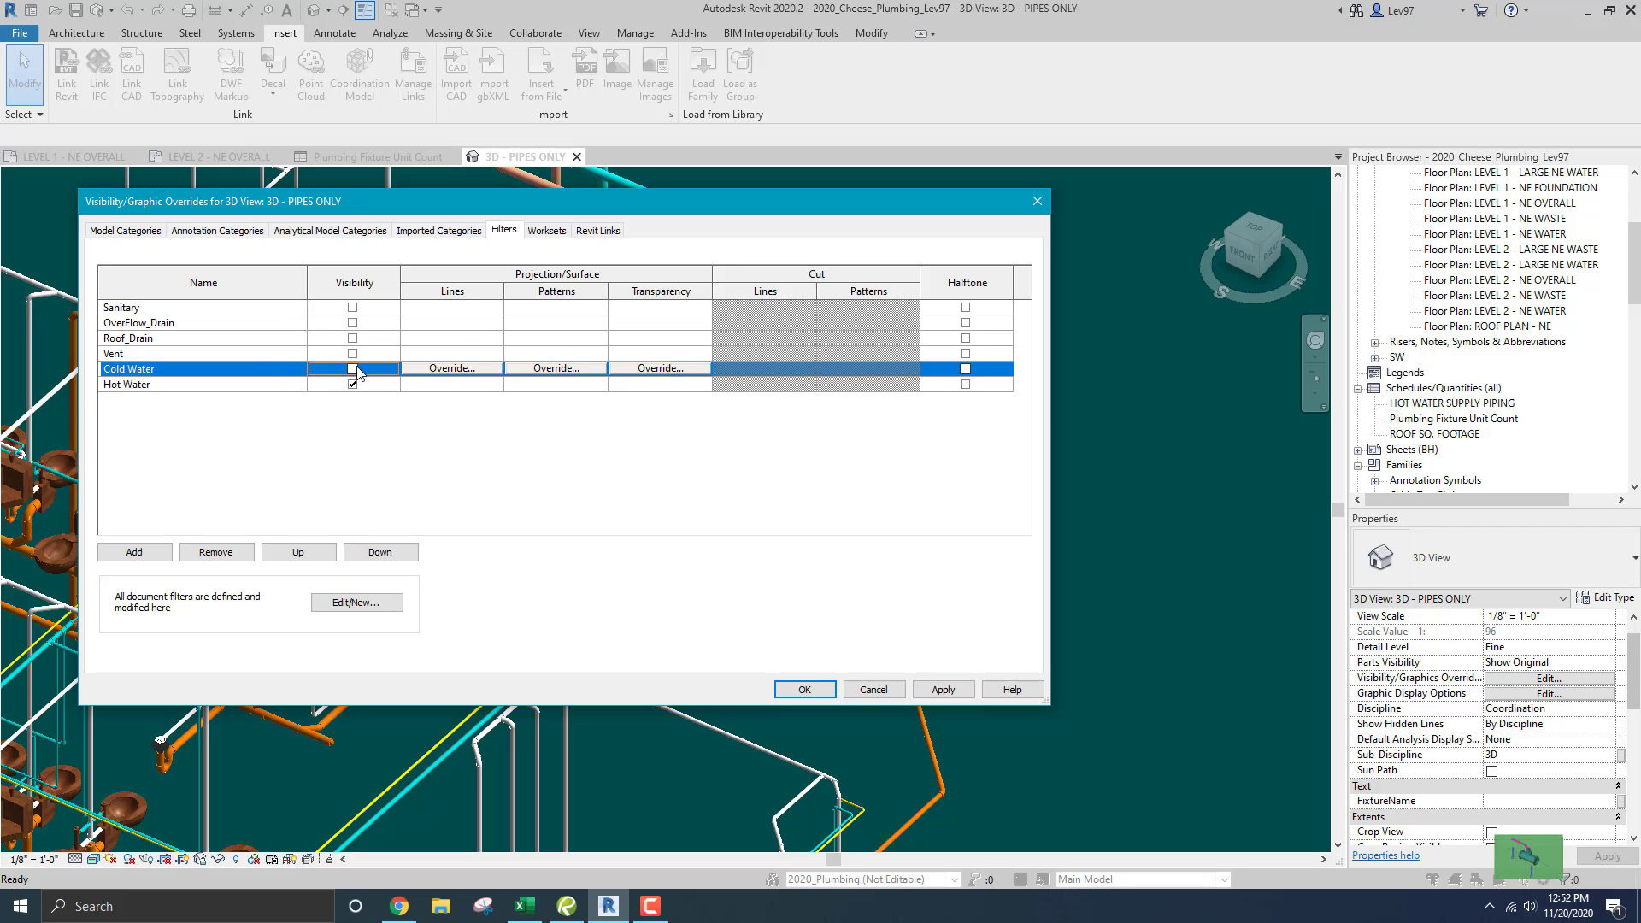
click(803, 690)
- Compare the fixture units of the hot water main leaving the water heater with the hot water total in Plumbing Fixture Unit Count
scroll(728, 655, down, 2)
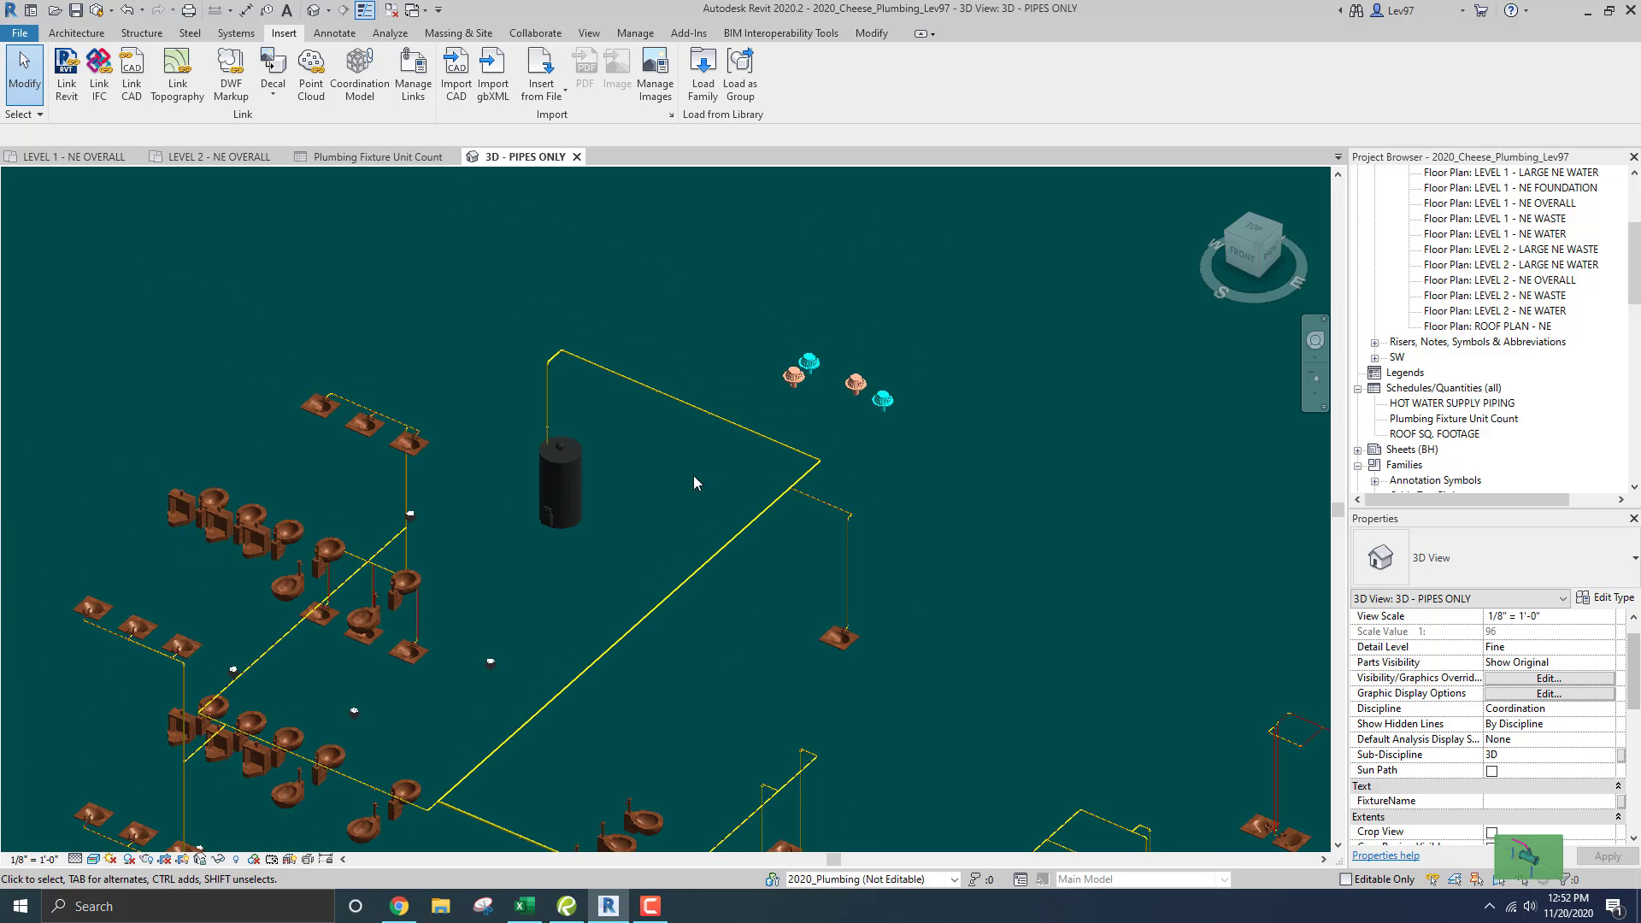
click(633, 384)
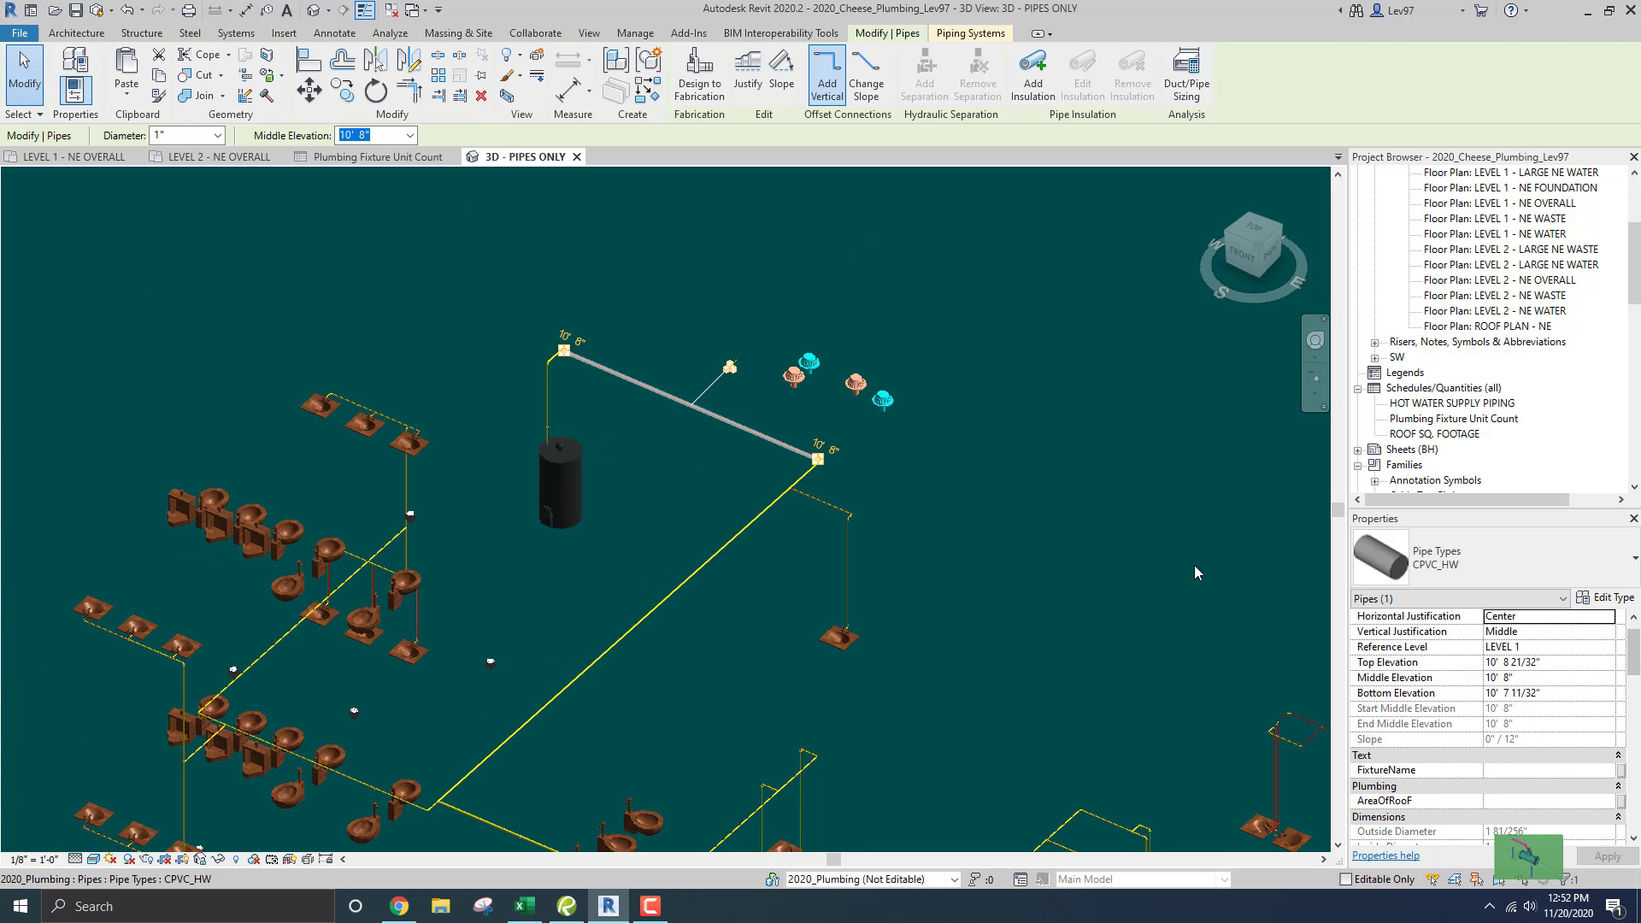
scroll(1504, 712, down, 5)
scroll(1504, 712, down, 2)
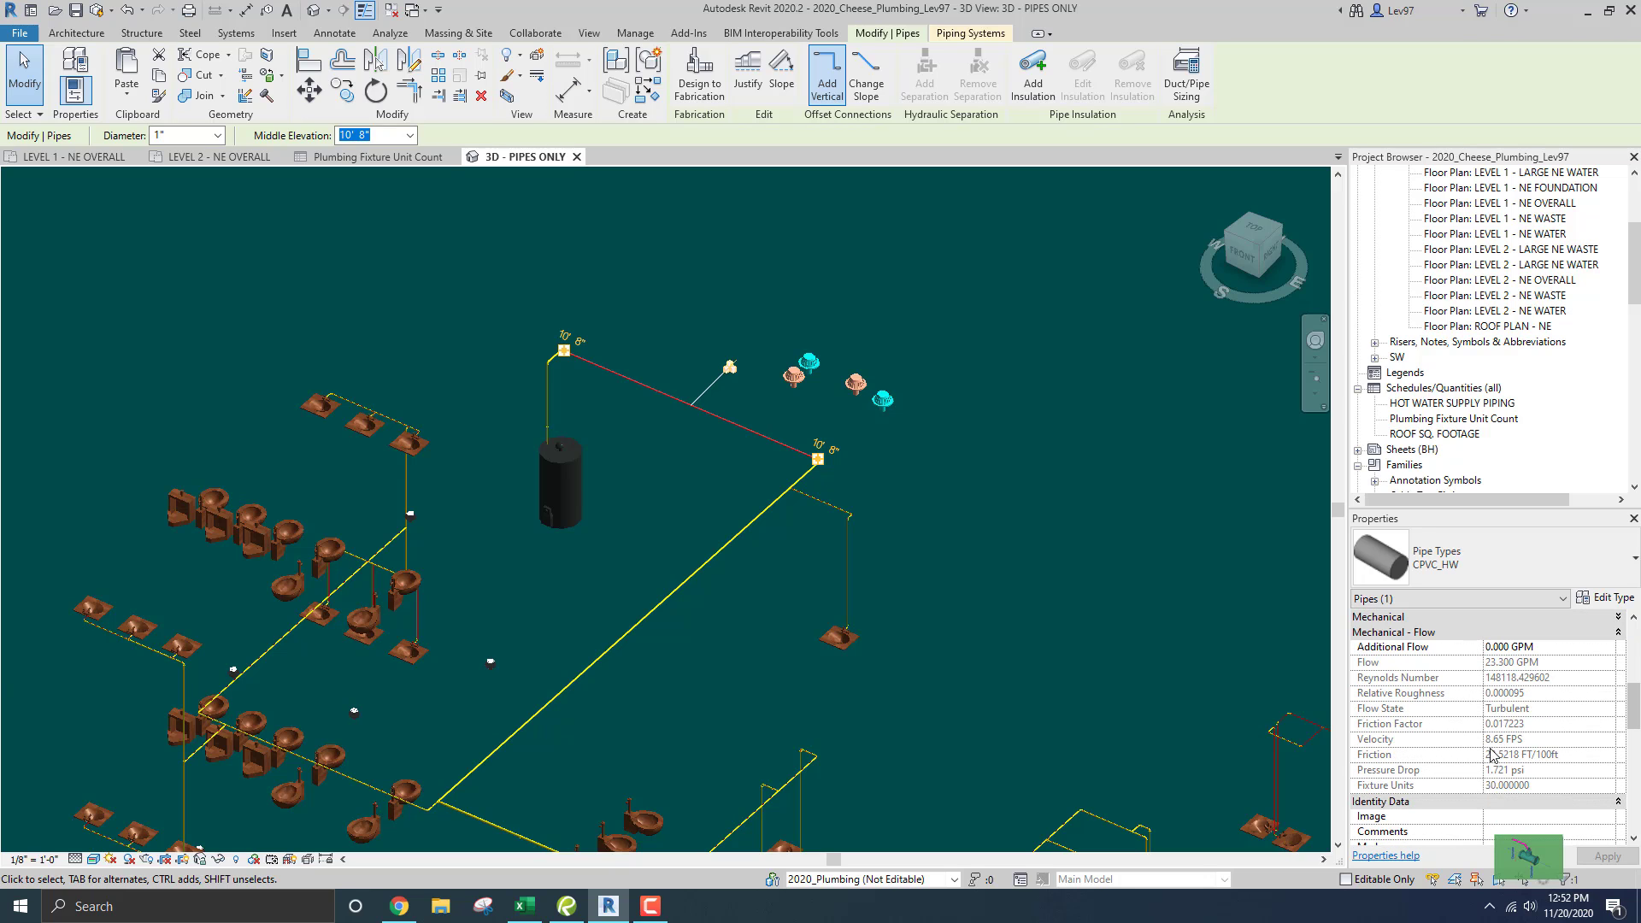
click(381, 158)
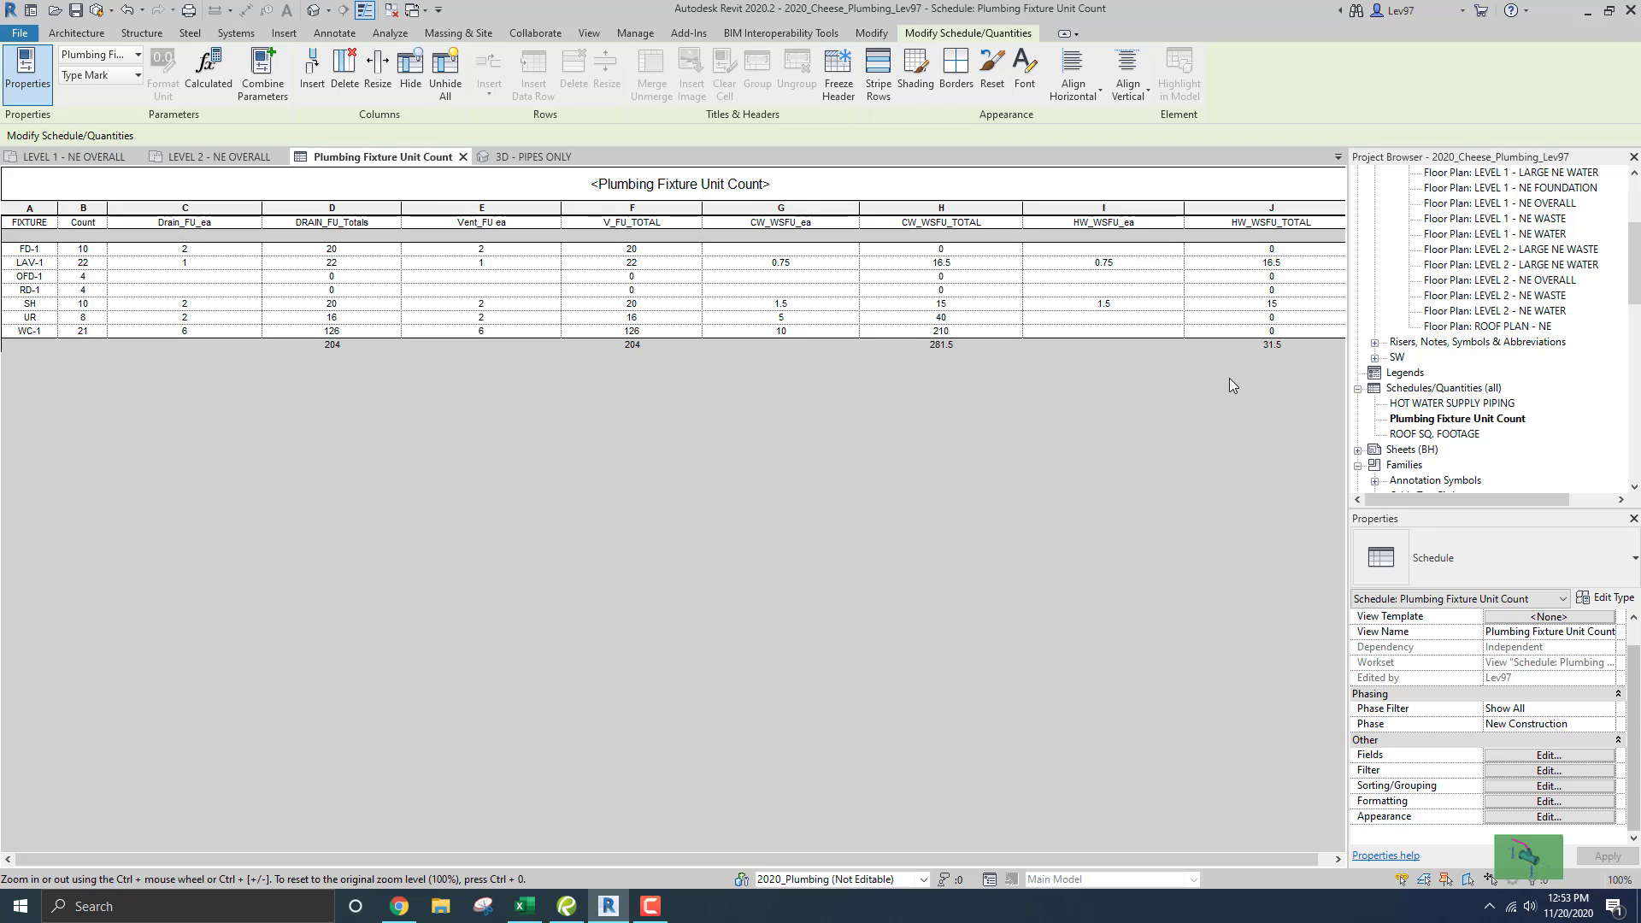
- Check the flow and fixture units of the level 2 lavatories' hot water branch and its riser in 3D - PIPES ONLY
click(525, 159)
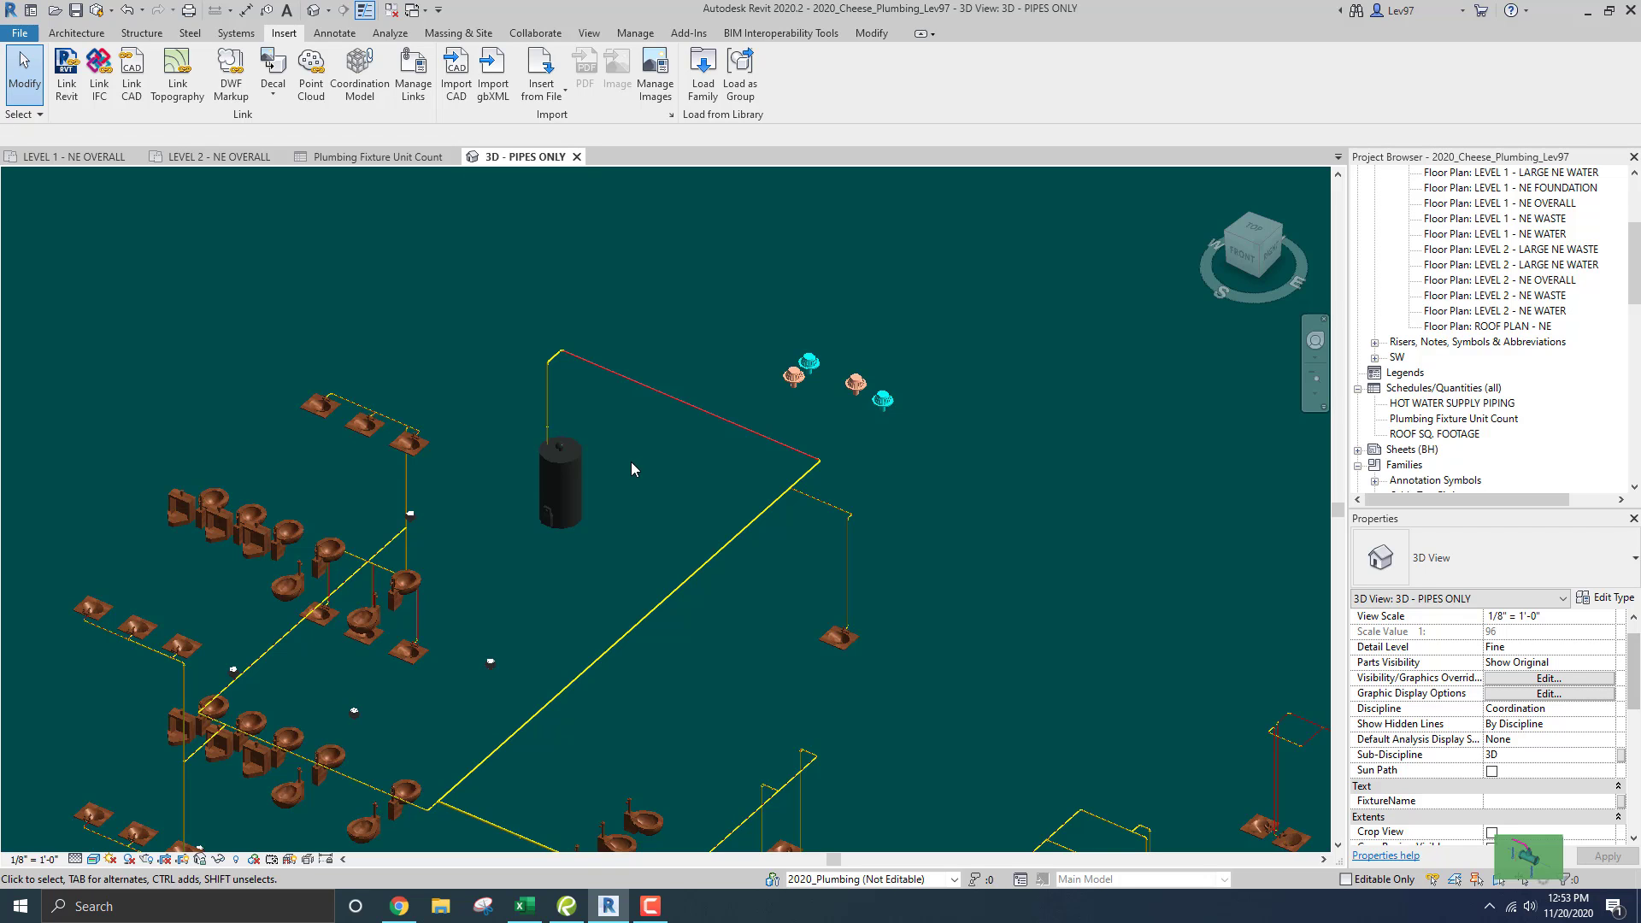
middle_drag(642, 466, 675, 420)
scroll(777, 435, up, 1)
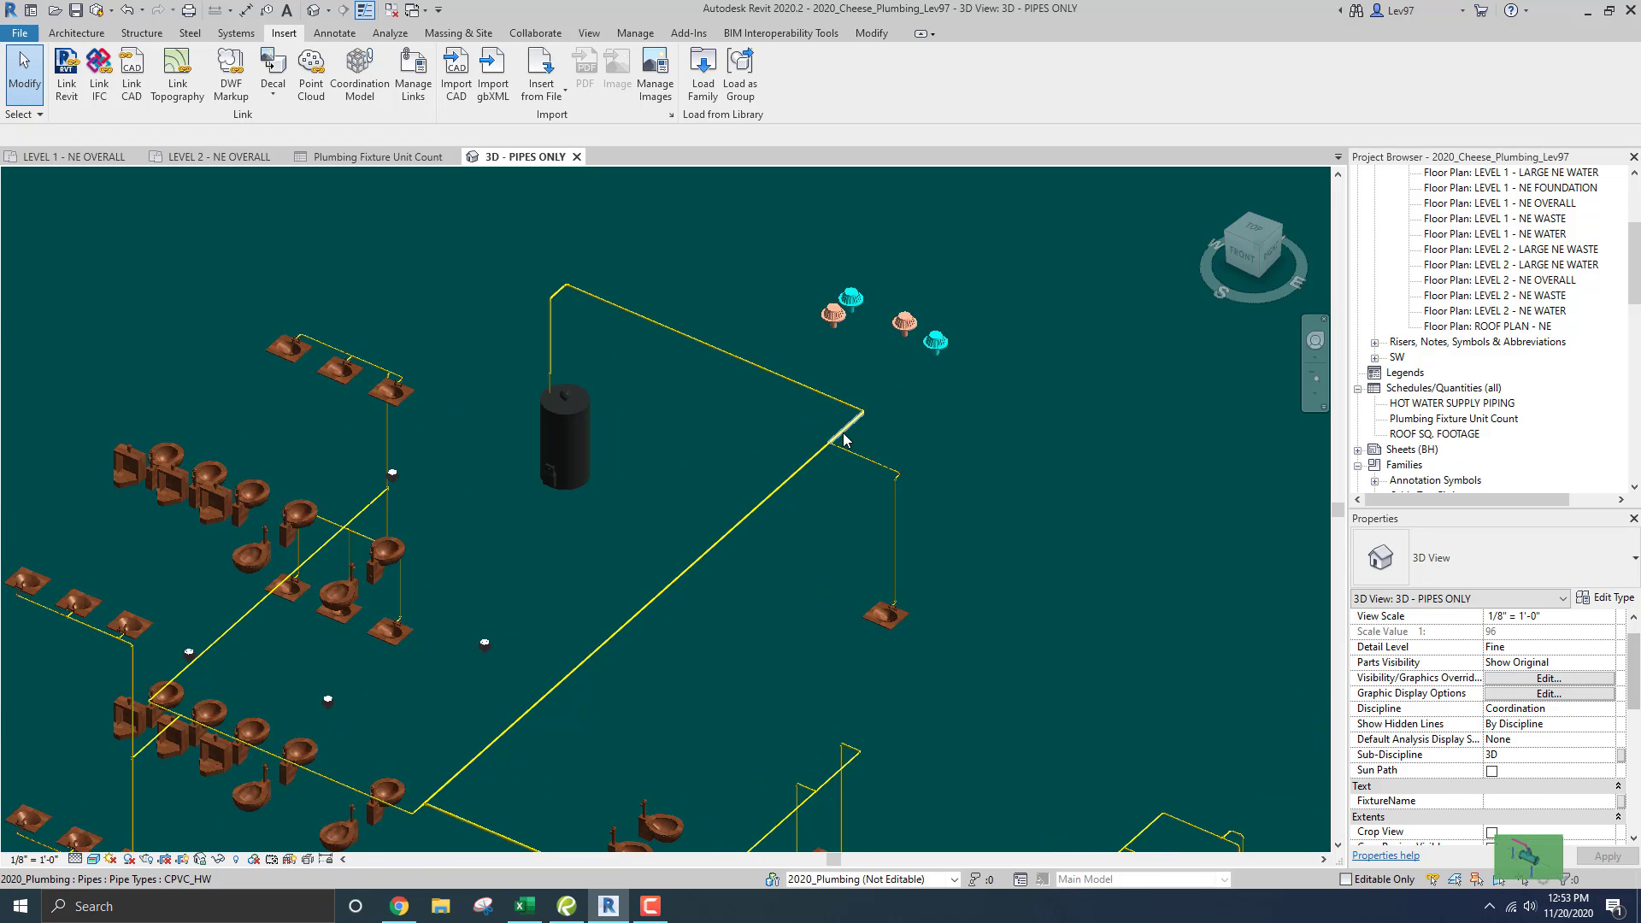
scroll(843, 440, up, 2)
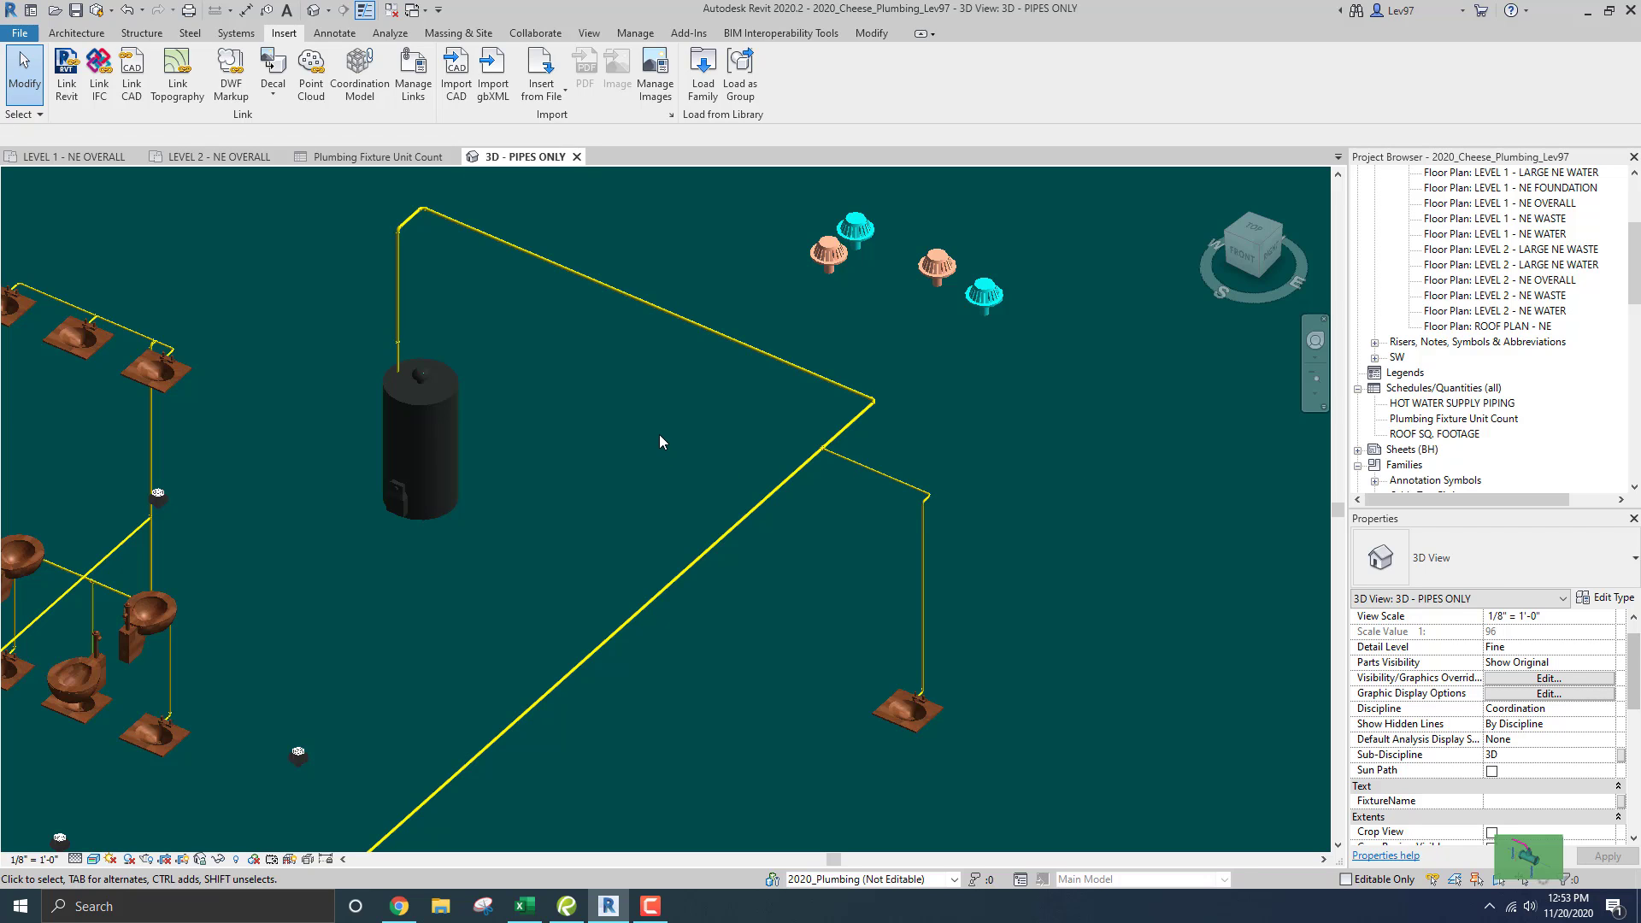
scroll(791, 438, down, 4)
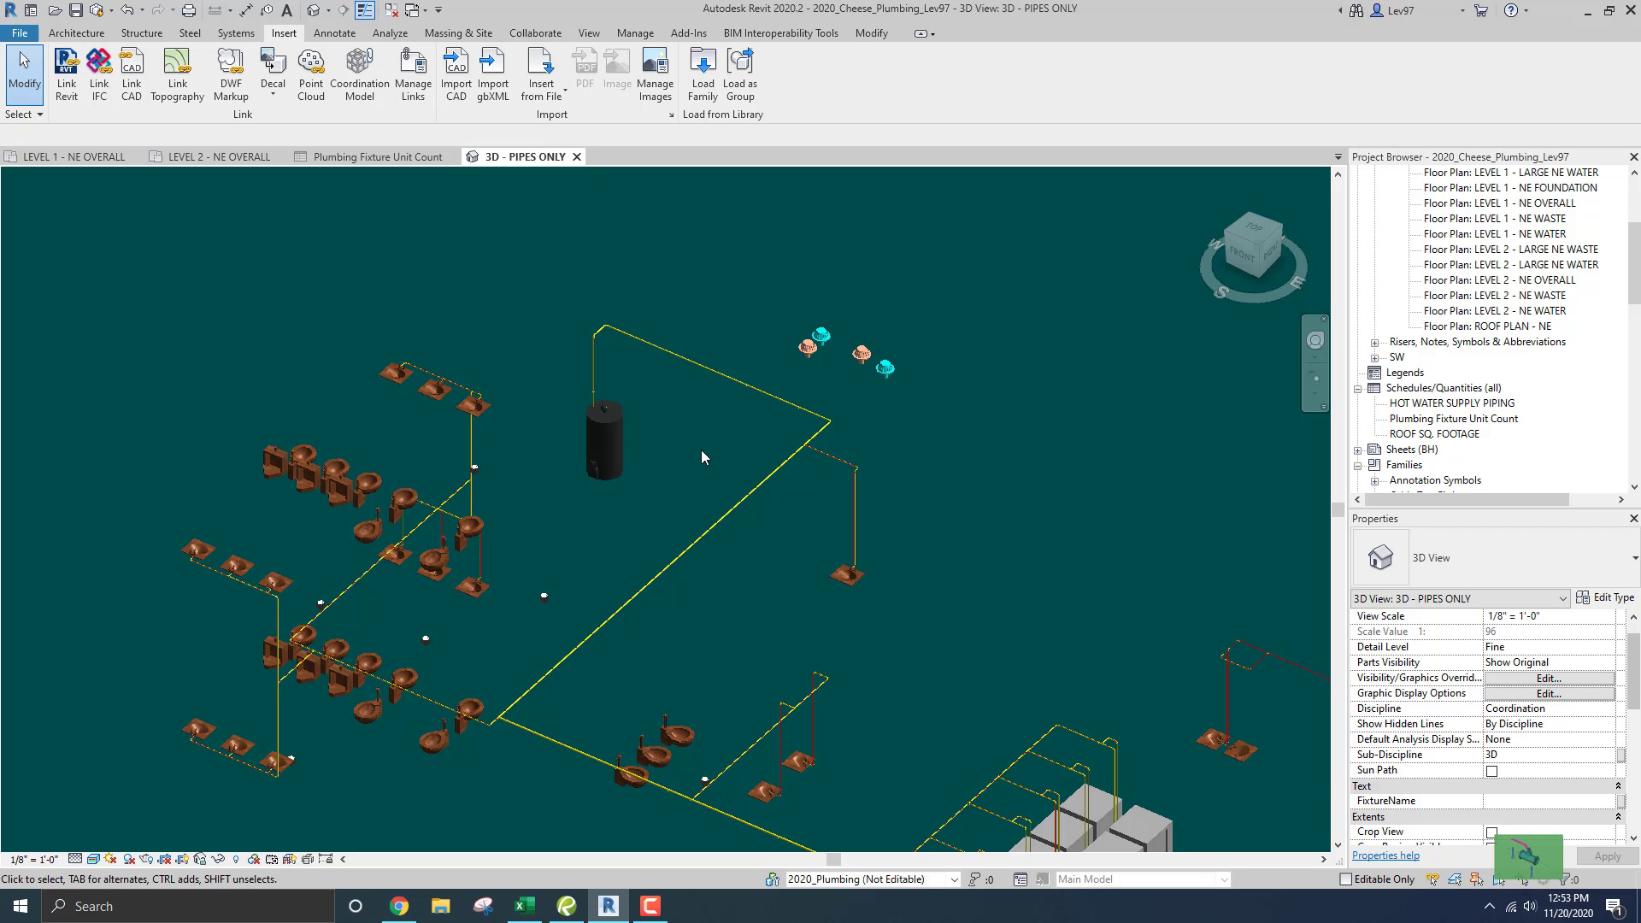
scroll(701, 449, up, 3)
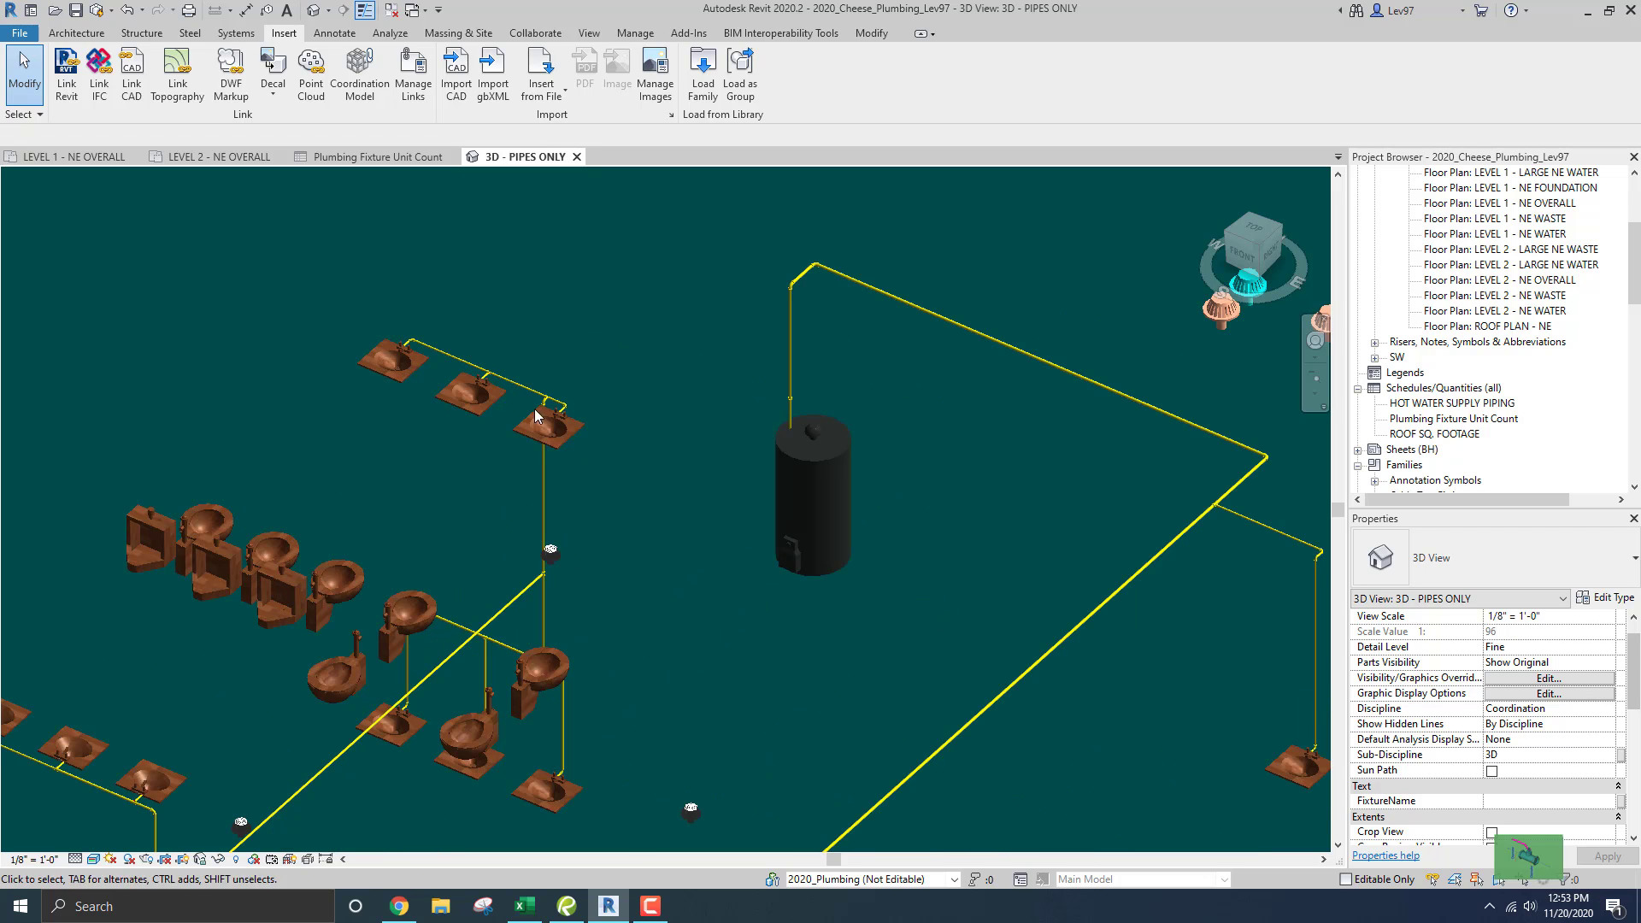
middle_drag(634, 432, 757, 450)
scroll(579, 389, up, 2)
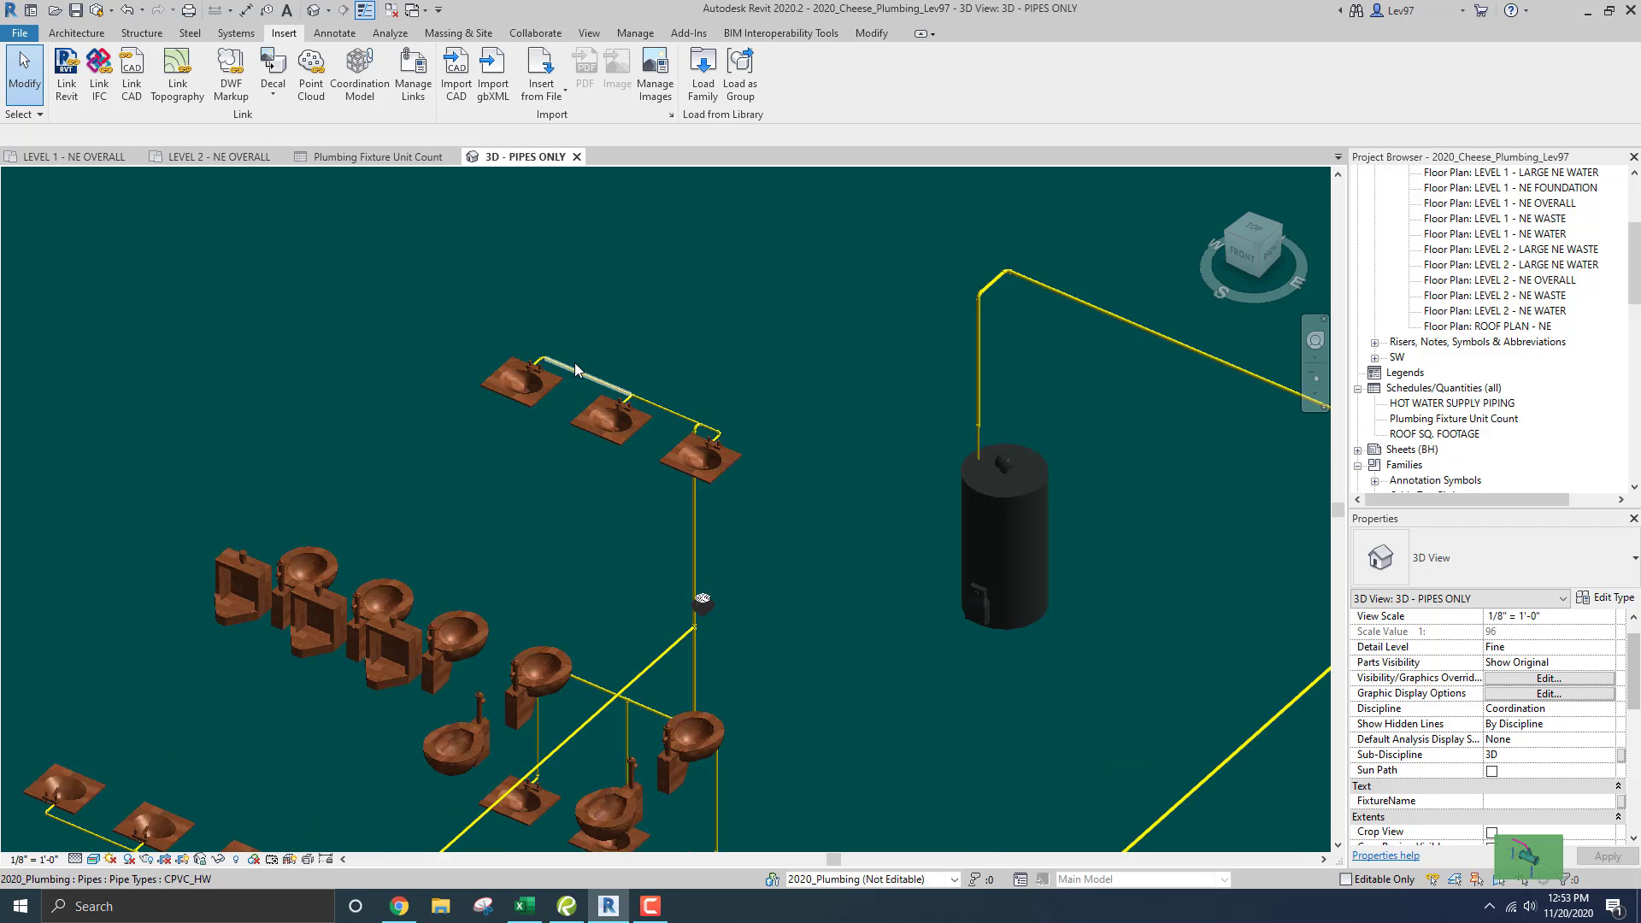
click(668, 410)
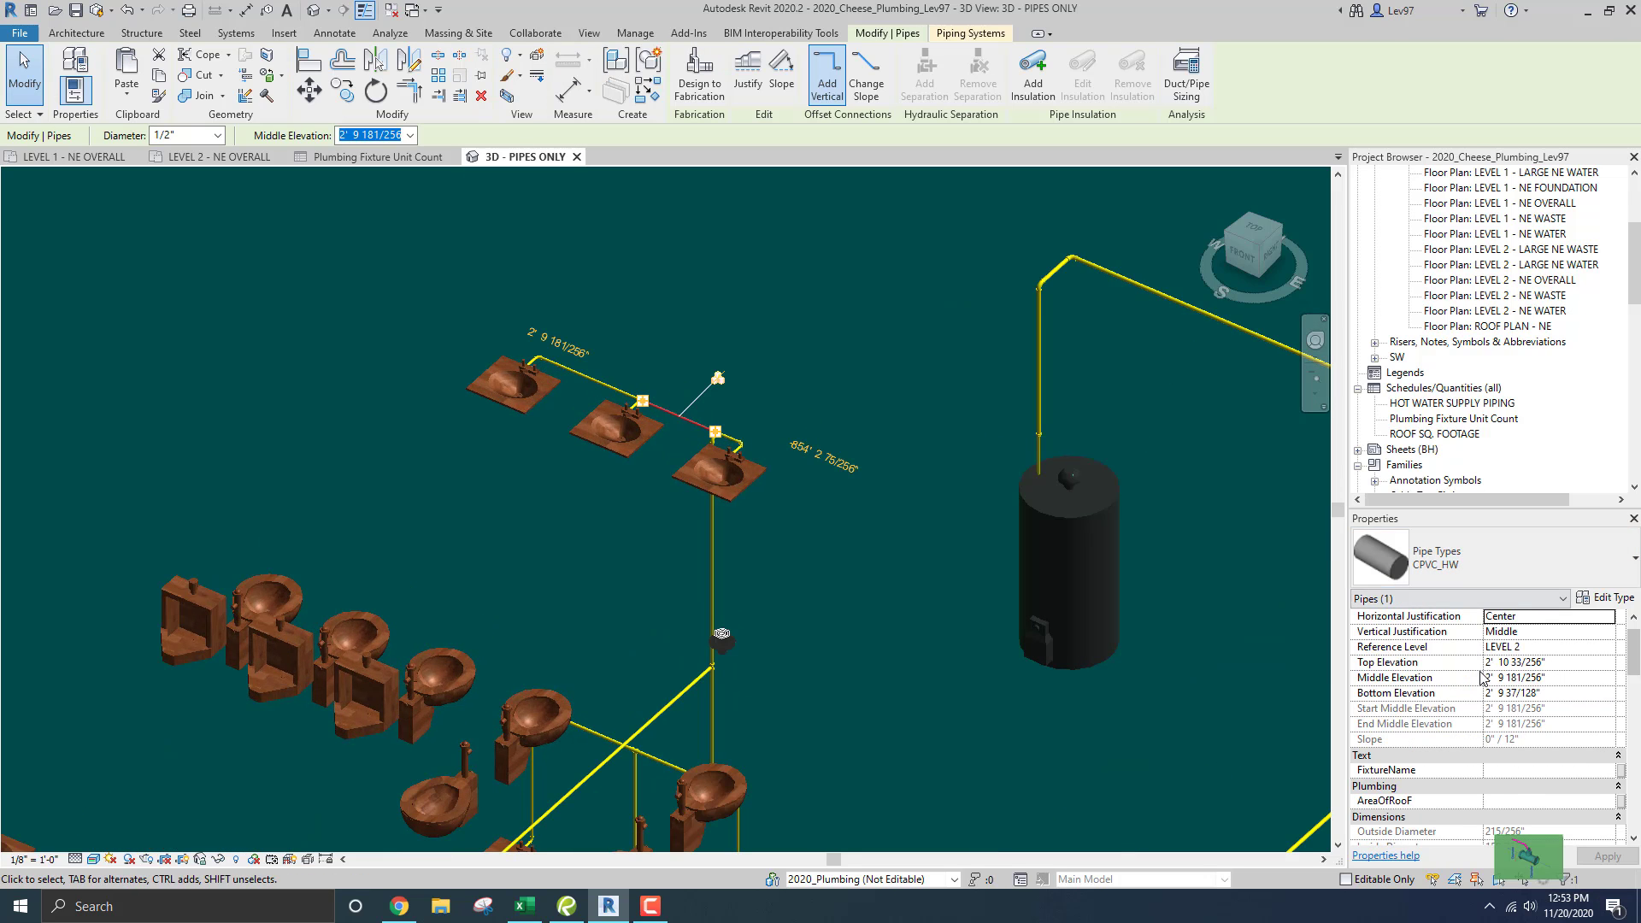
scroll(1484, 679, down, 5)
scroll(1473, 745, down, 2)
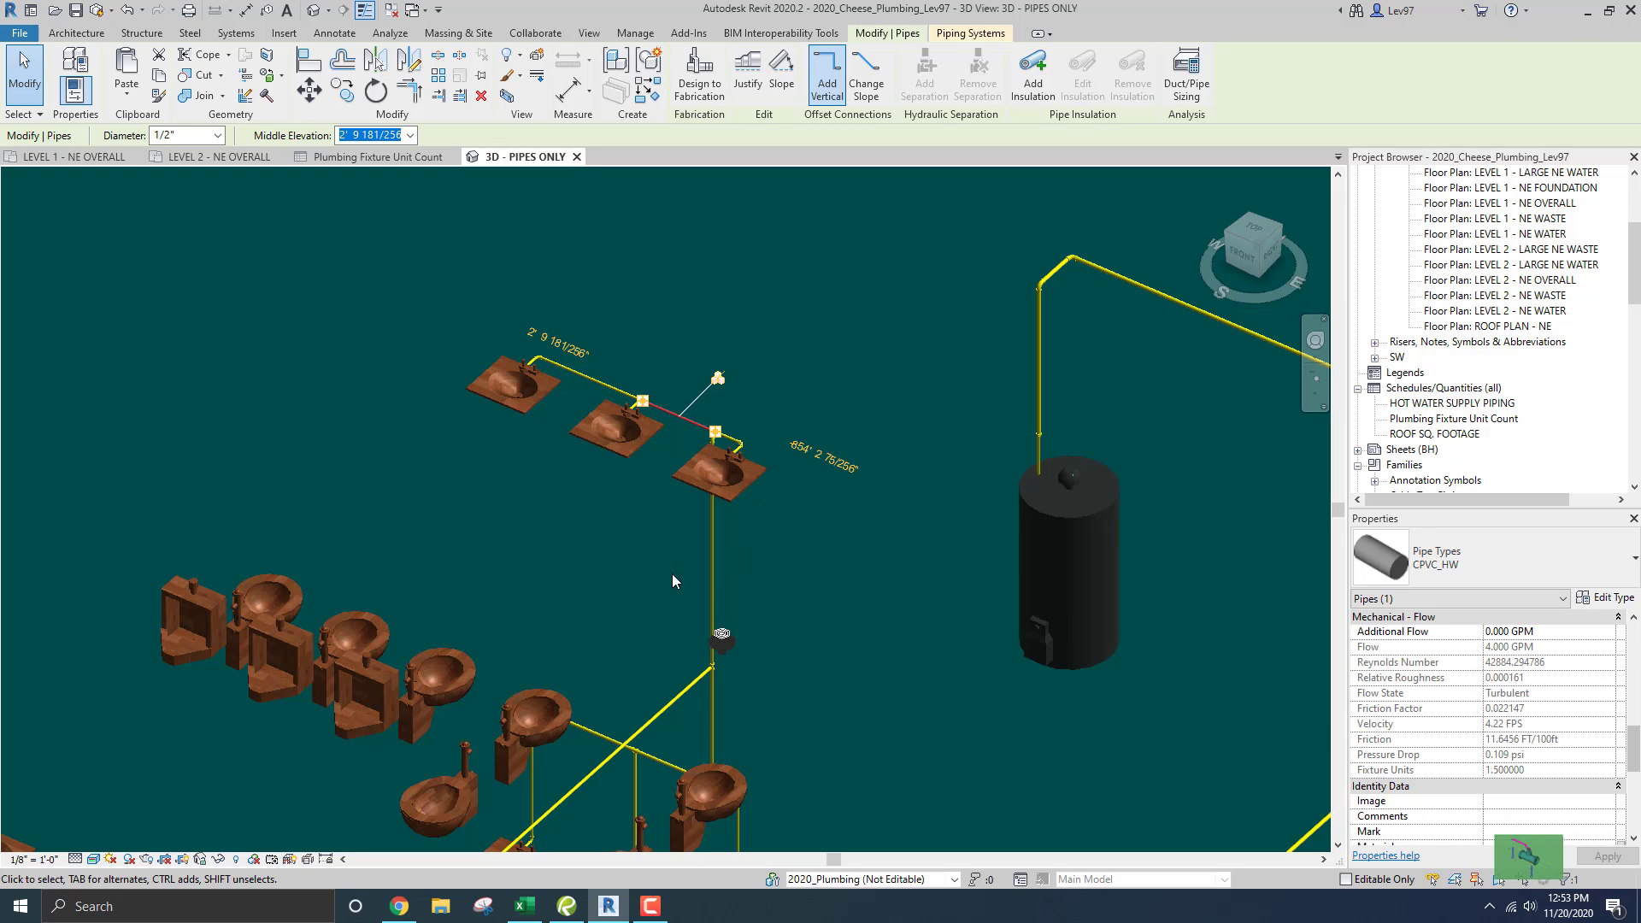
click(713, 589)
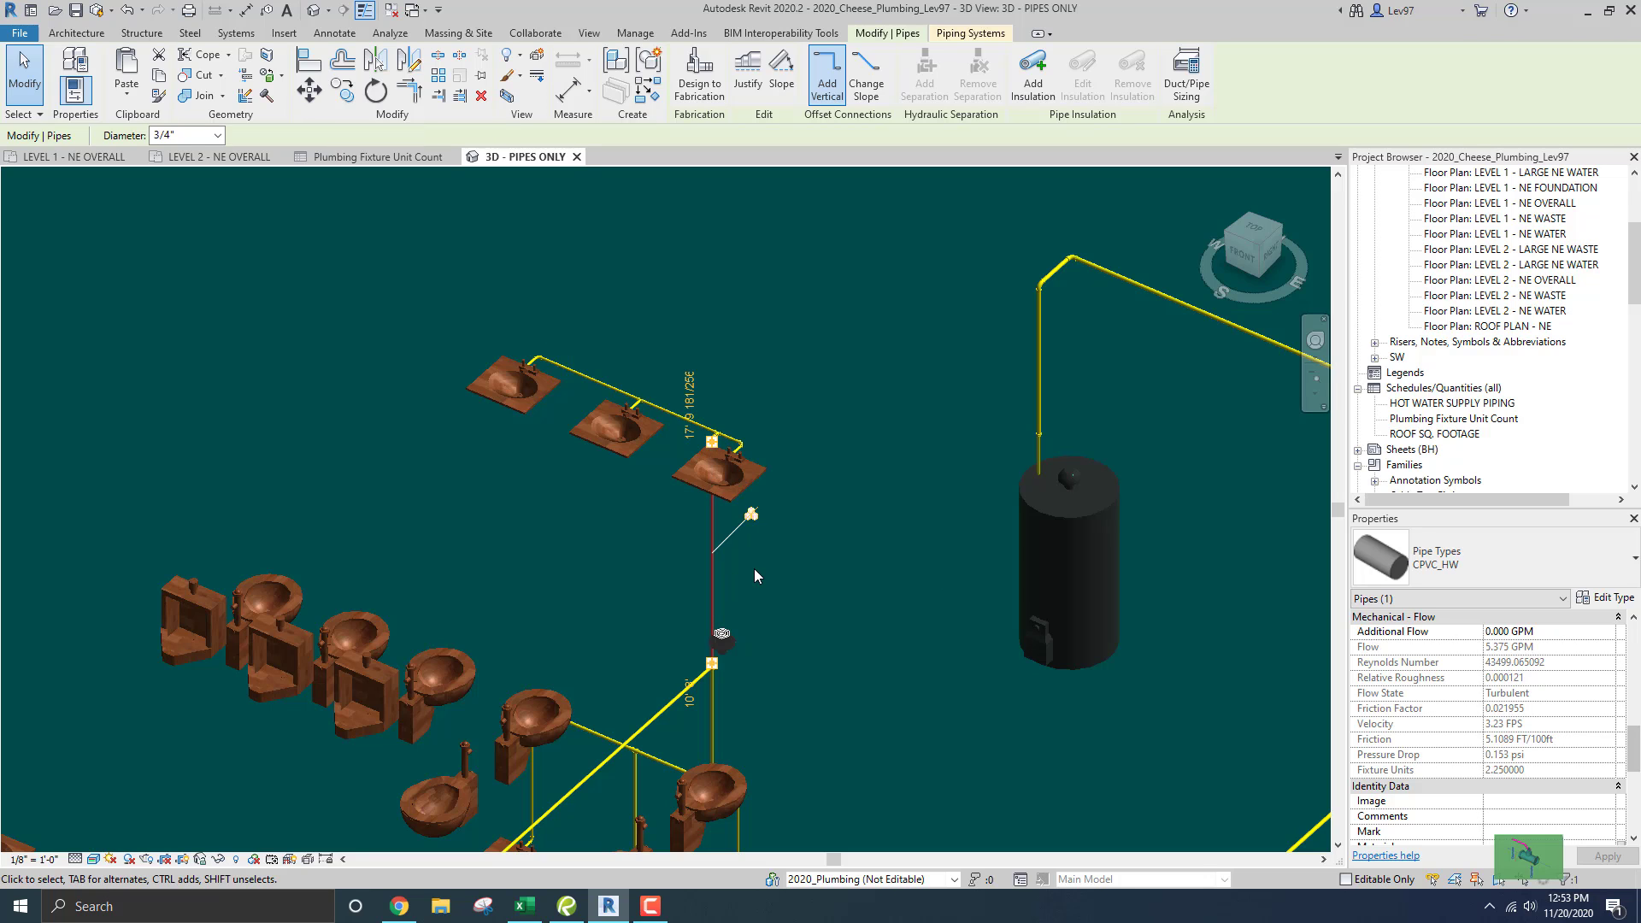
key(Escape)
- Examine the hot water piping layout from the water heater to the restroom fixtures on both levels
scroll(781, 561, down, 4)
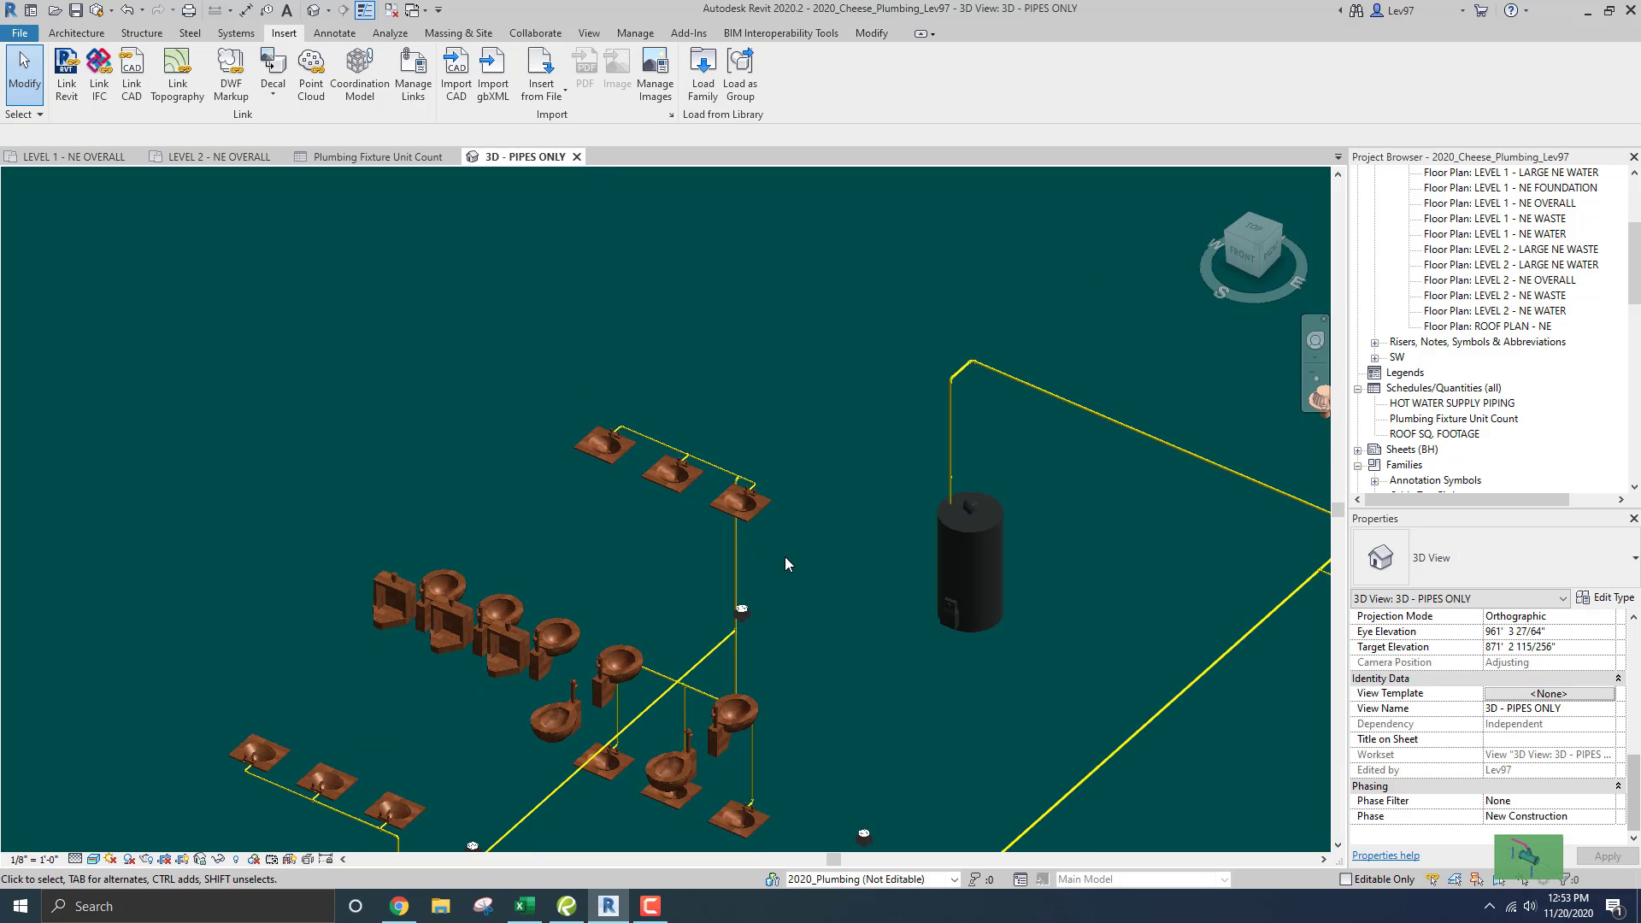
scroll(786, 561, down, 2)
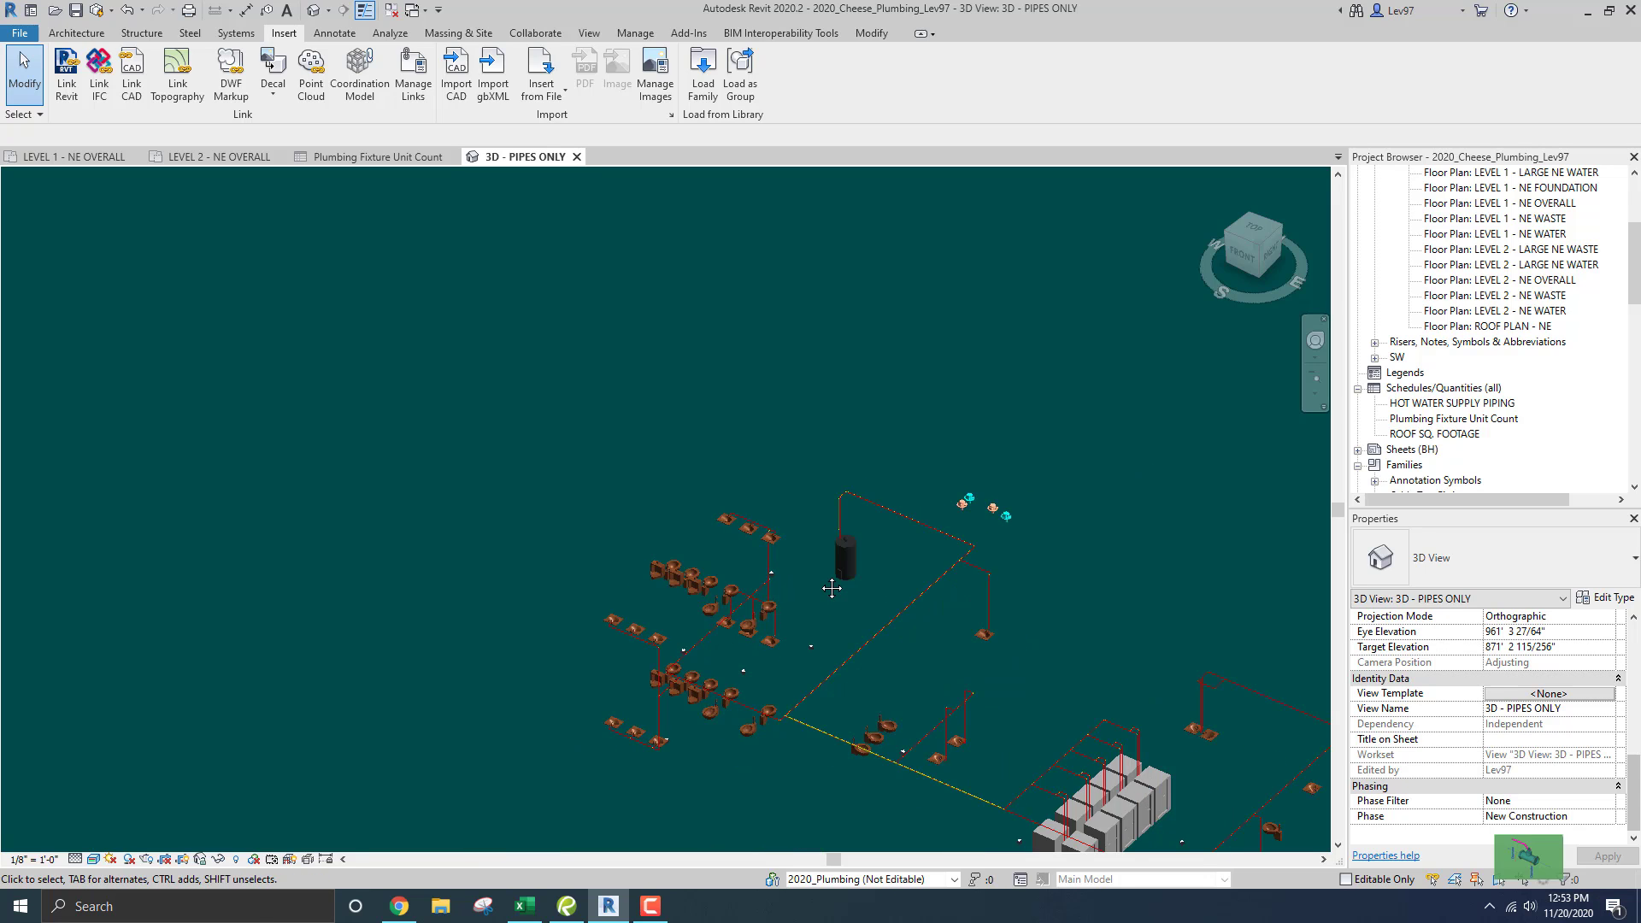
middle_drag(835, 586, 795, 432)
scroll(626, 483, up, 5)
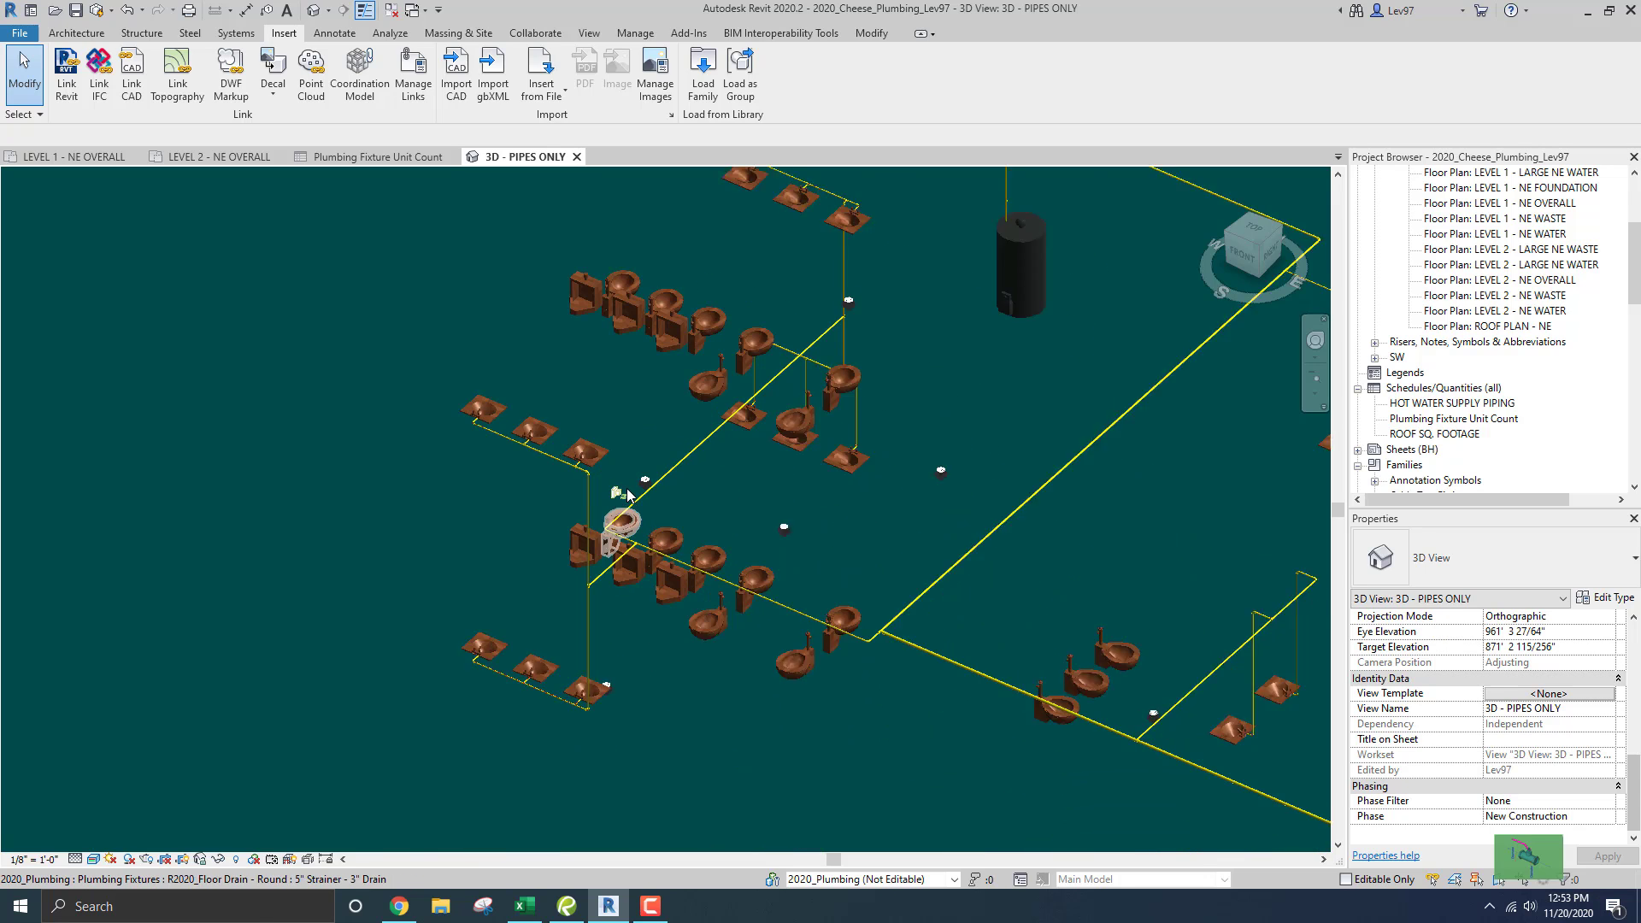
middle_drag(782, 496, 789, 626)
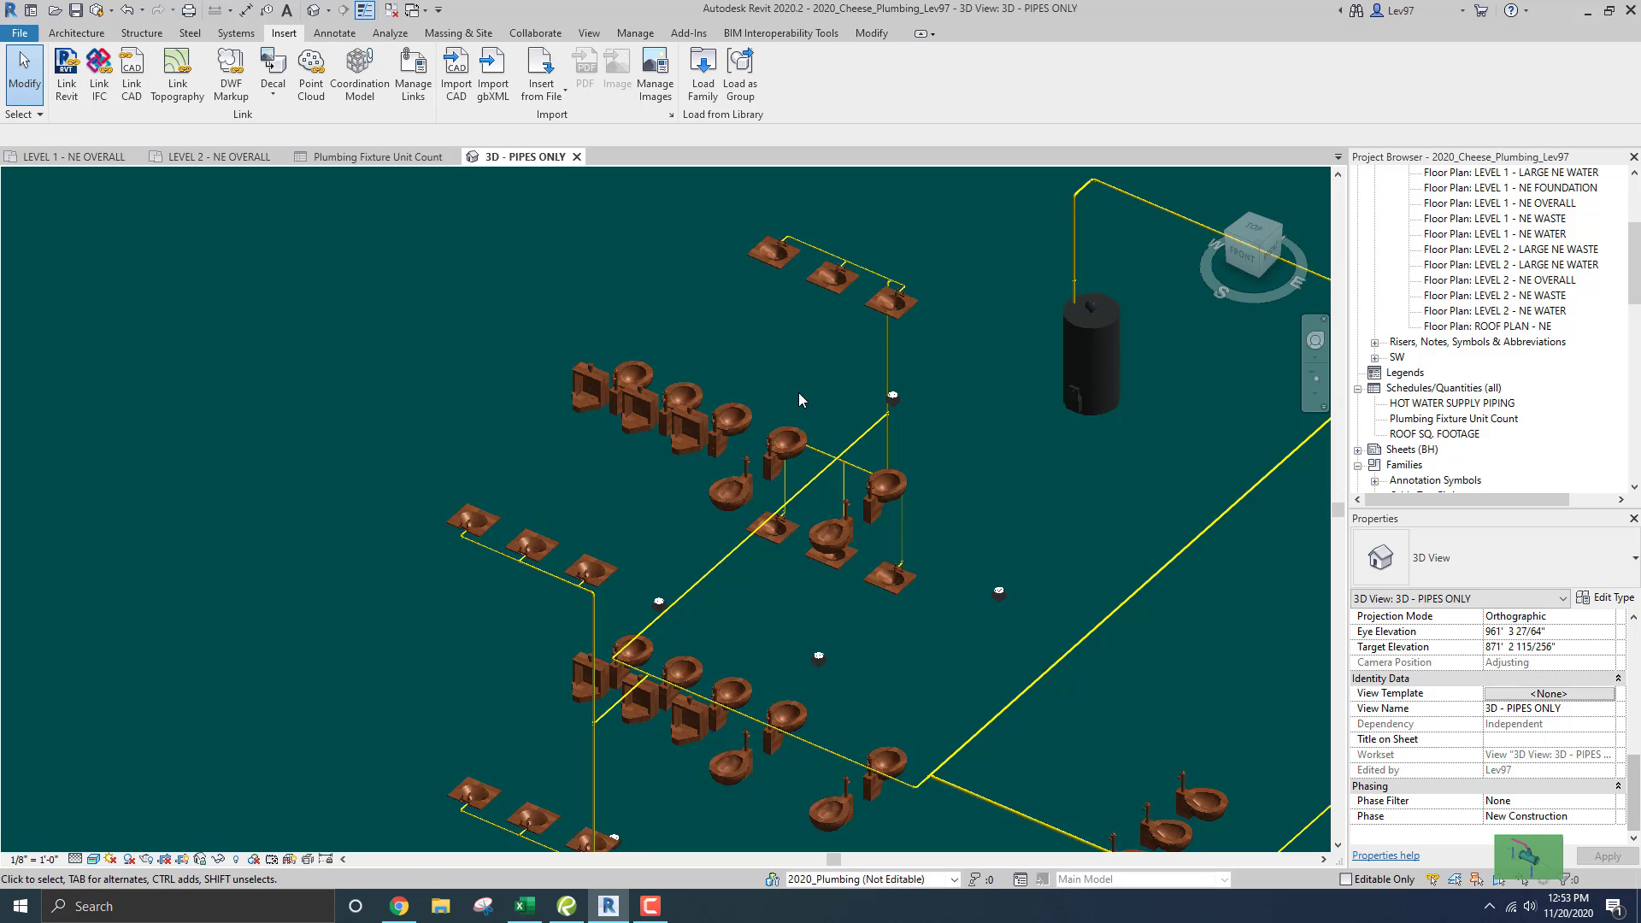
scroll(739, 491, up, 2)
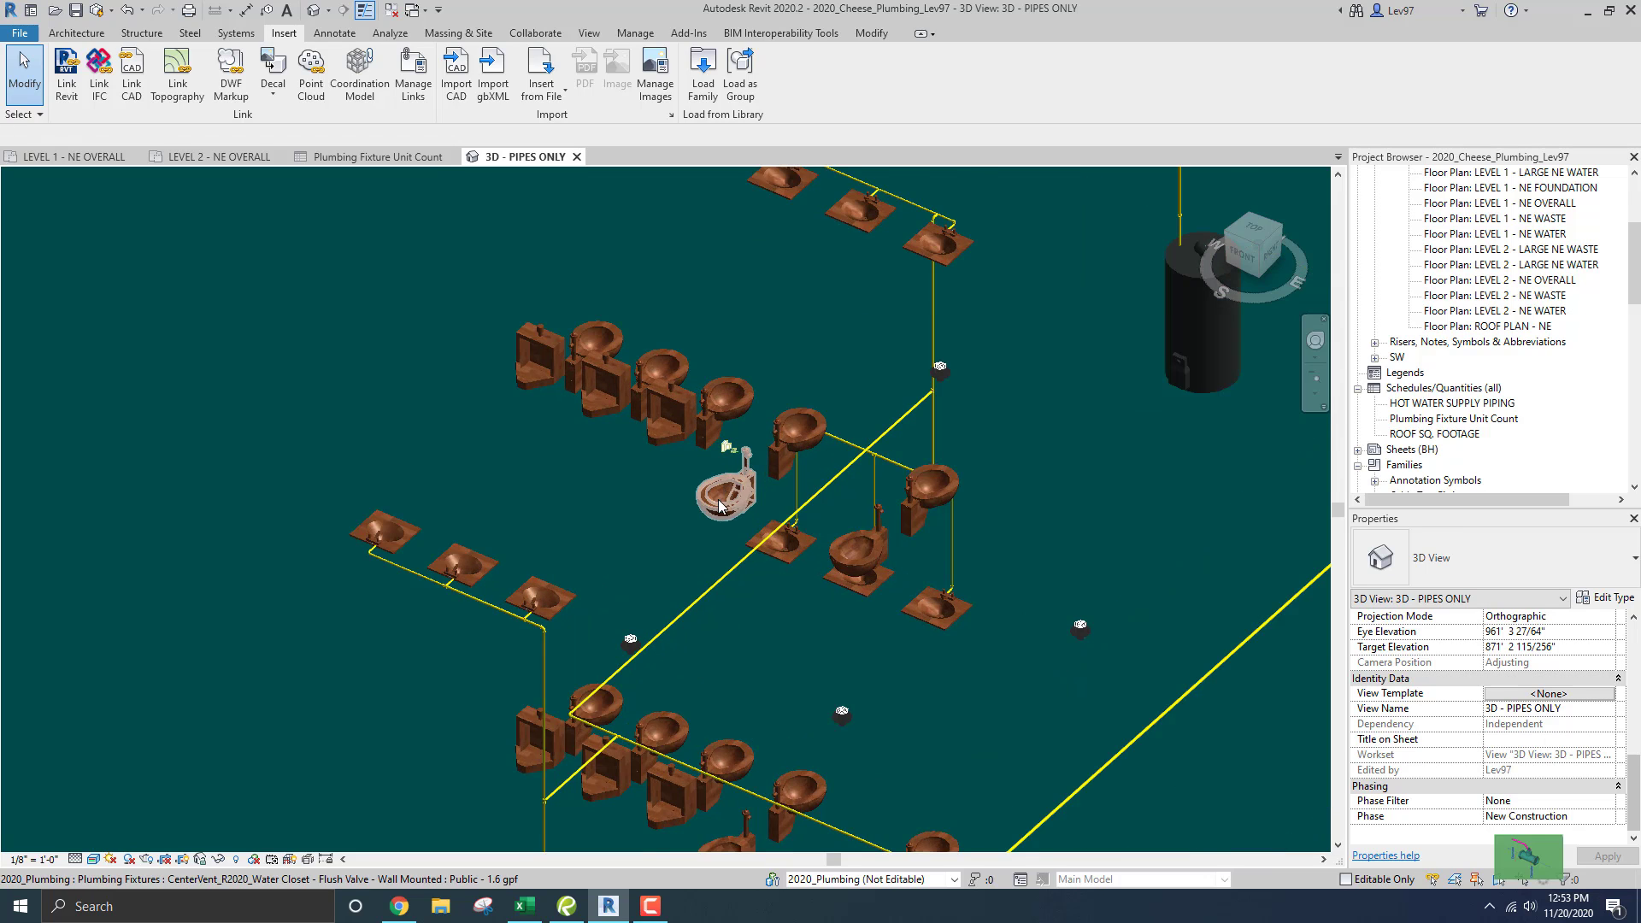
scroll(643, 511, down, 3)
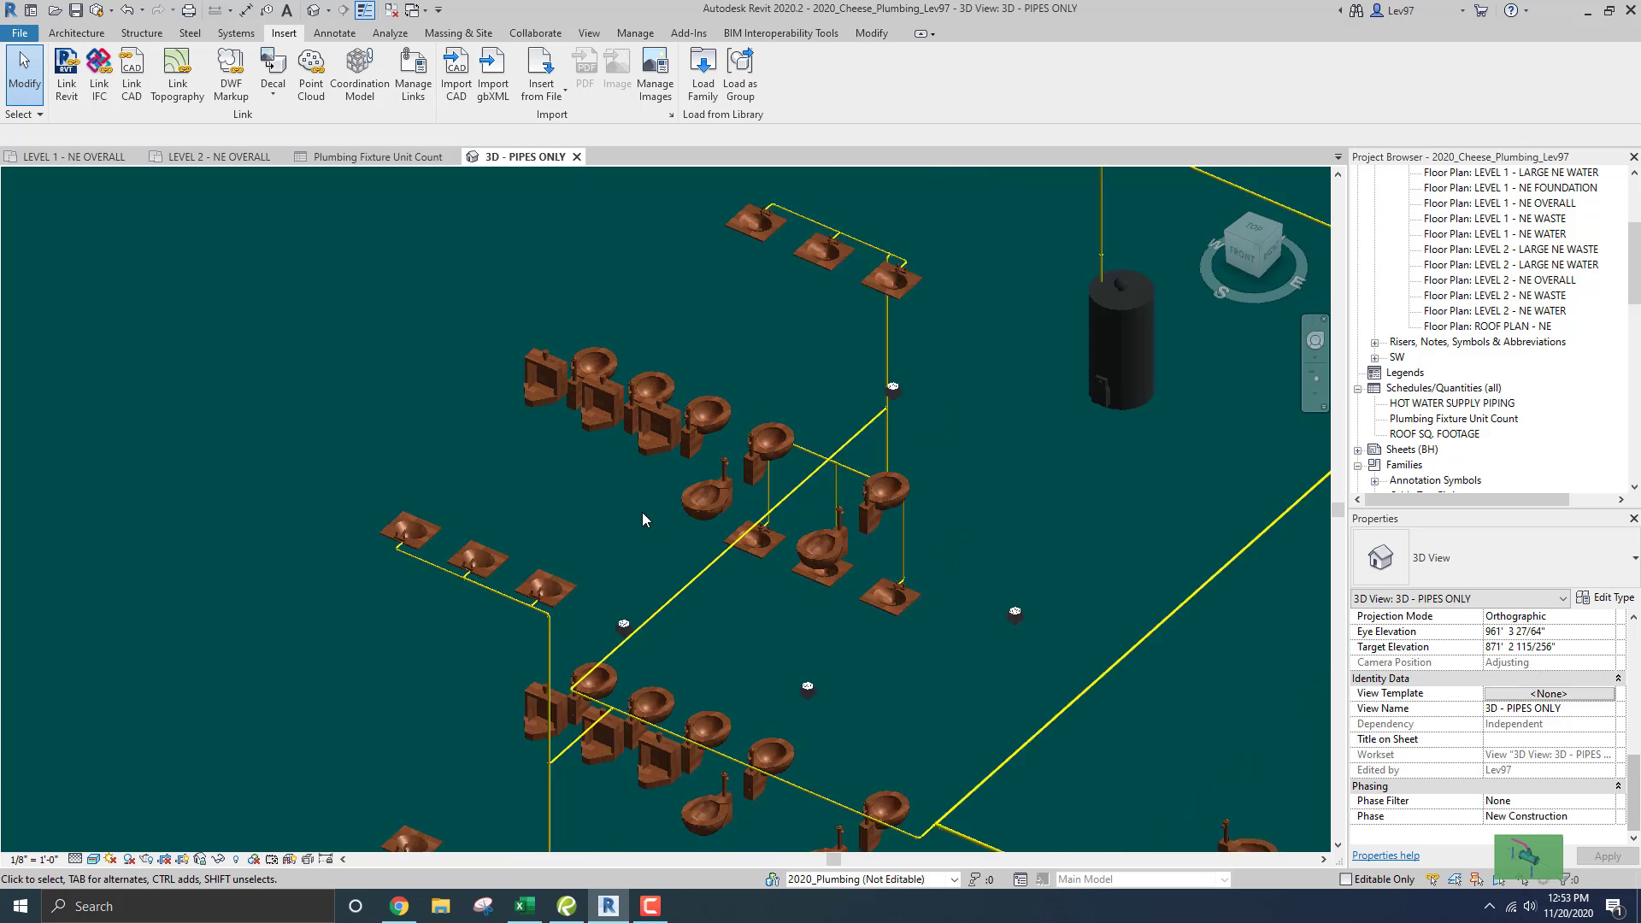
middle_drag(761, 593, 736, 526)
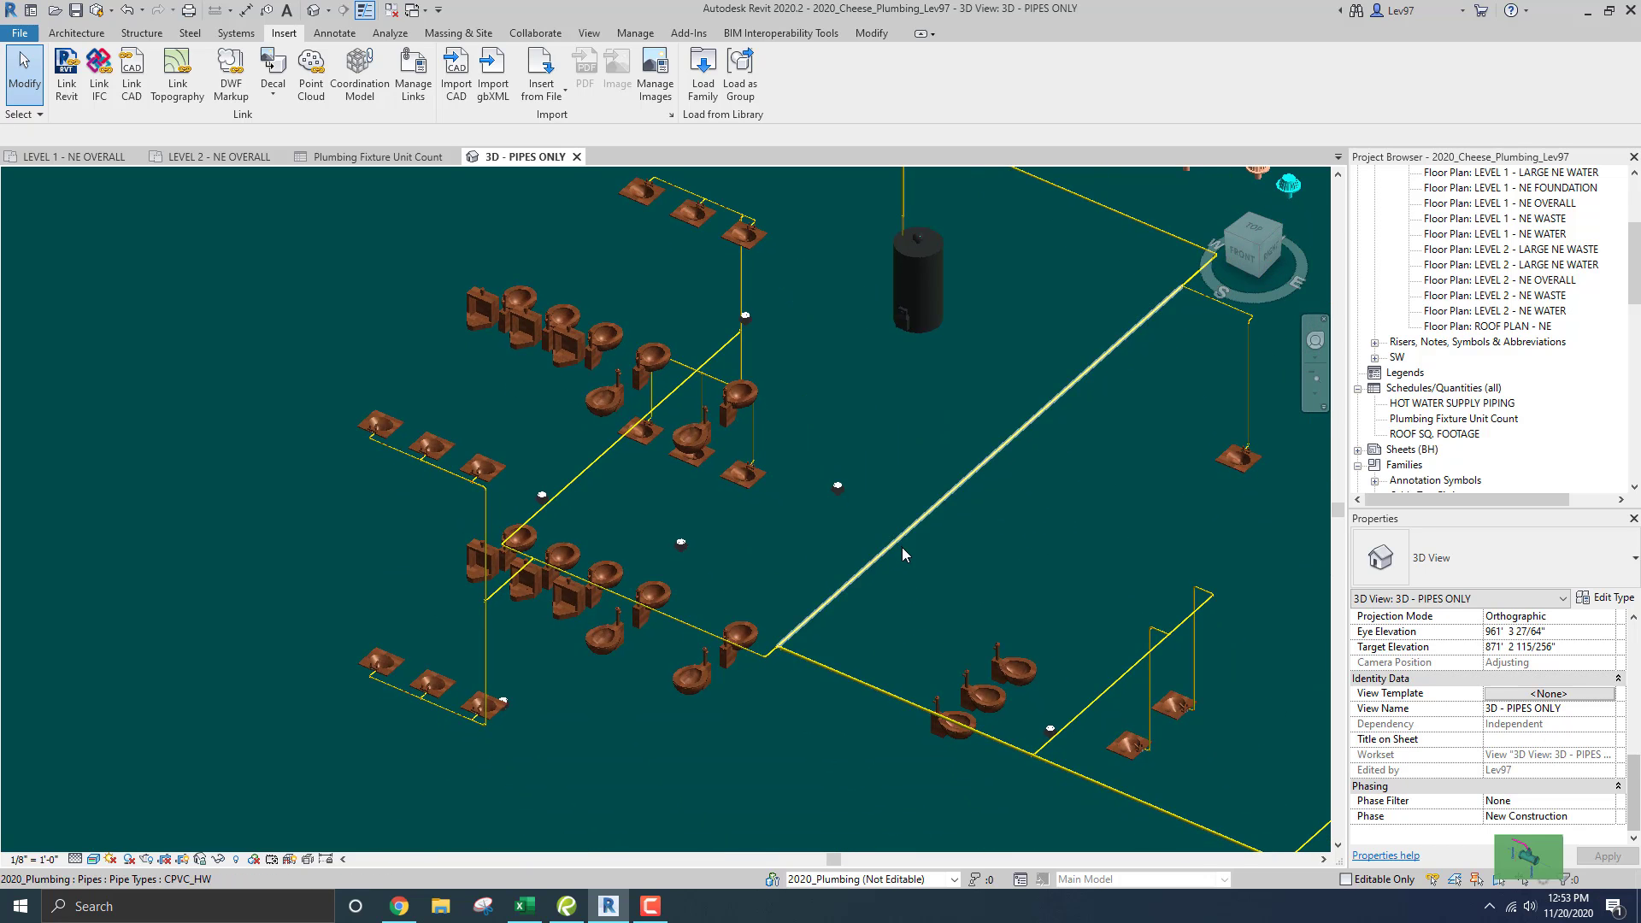
middle_drag(901, 547, 832, 506)
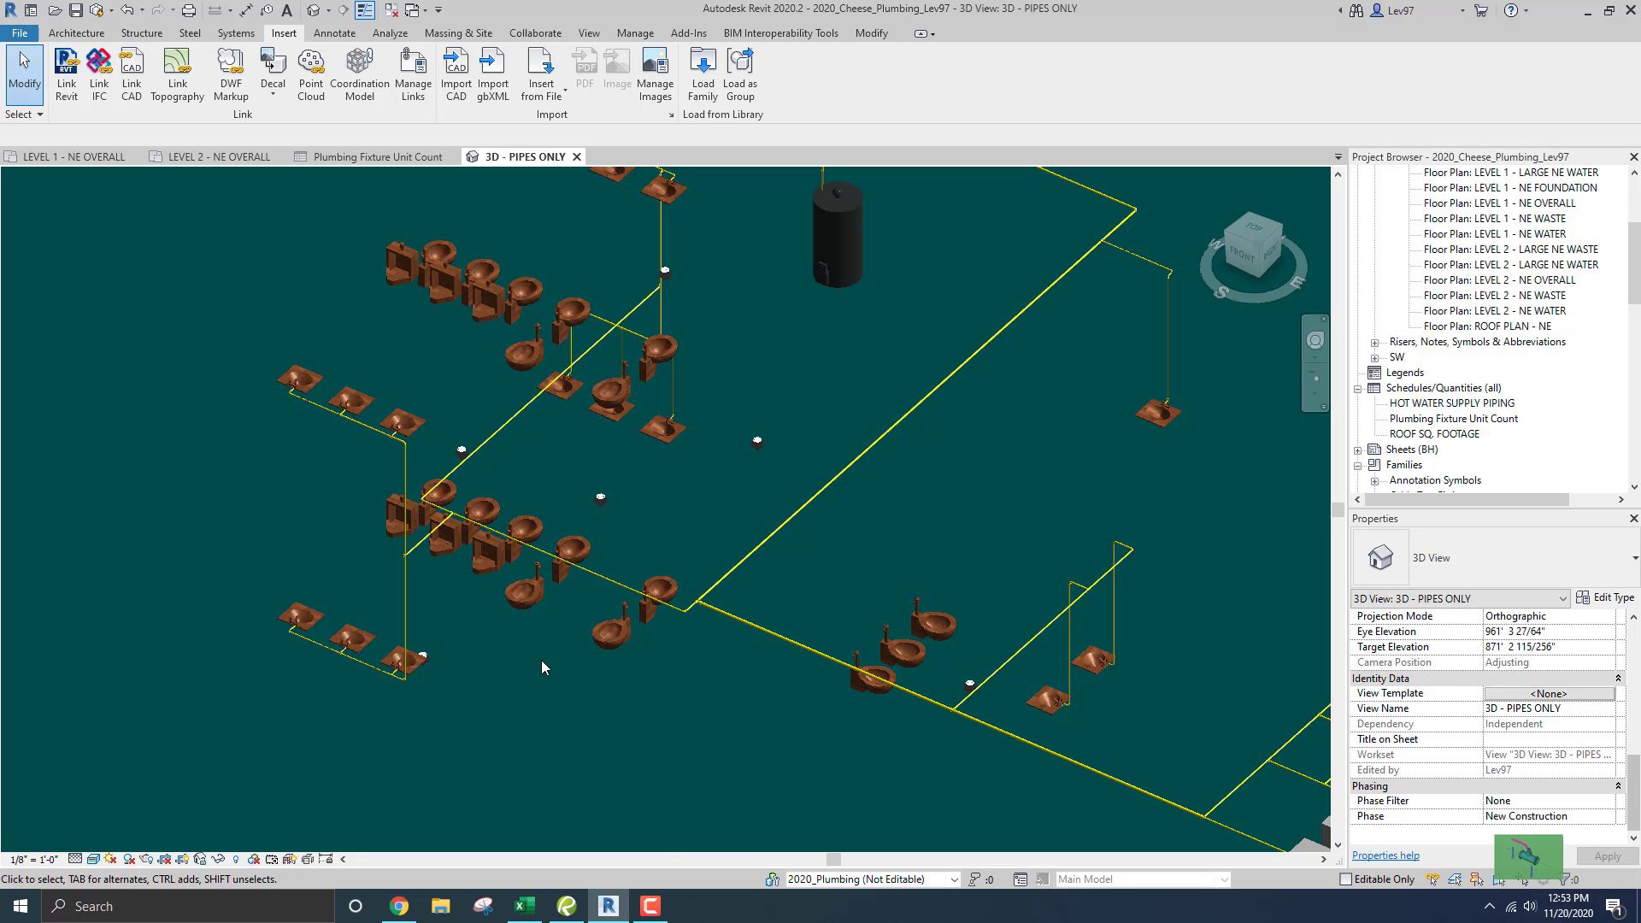
click(650, 906)
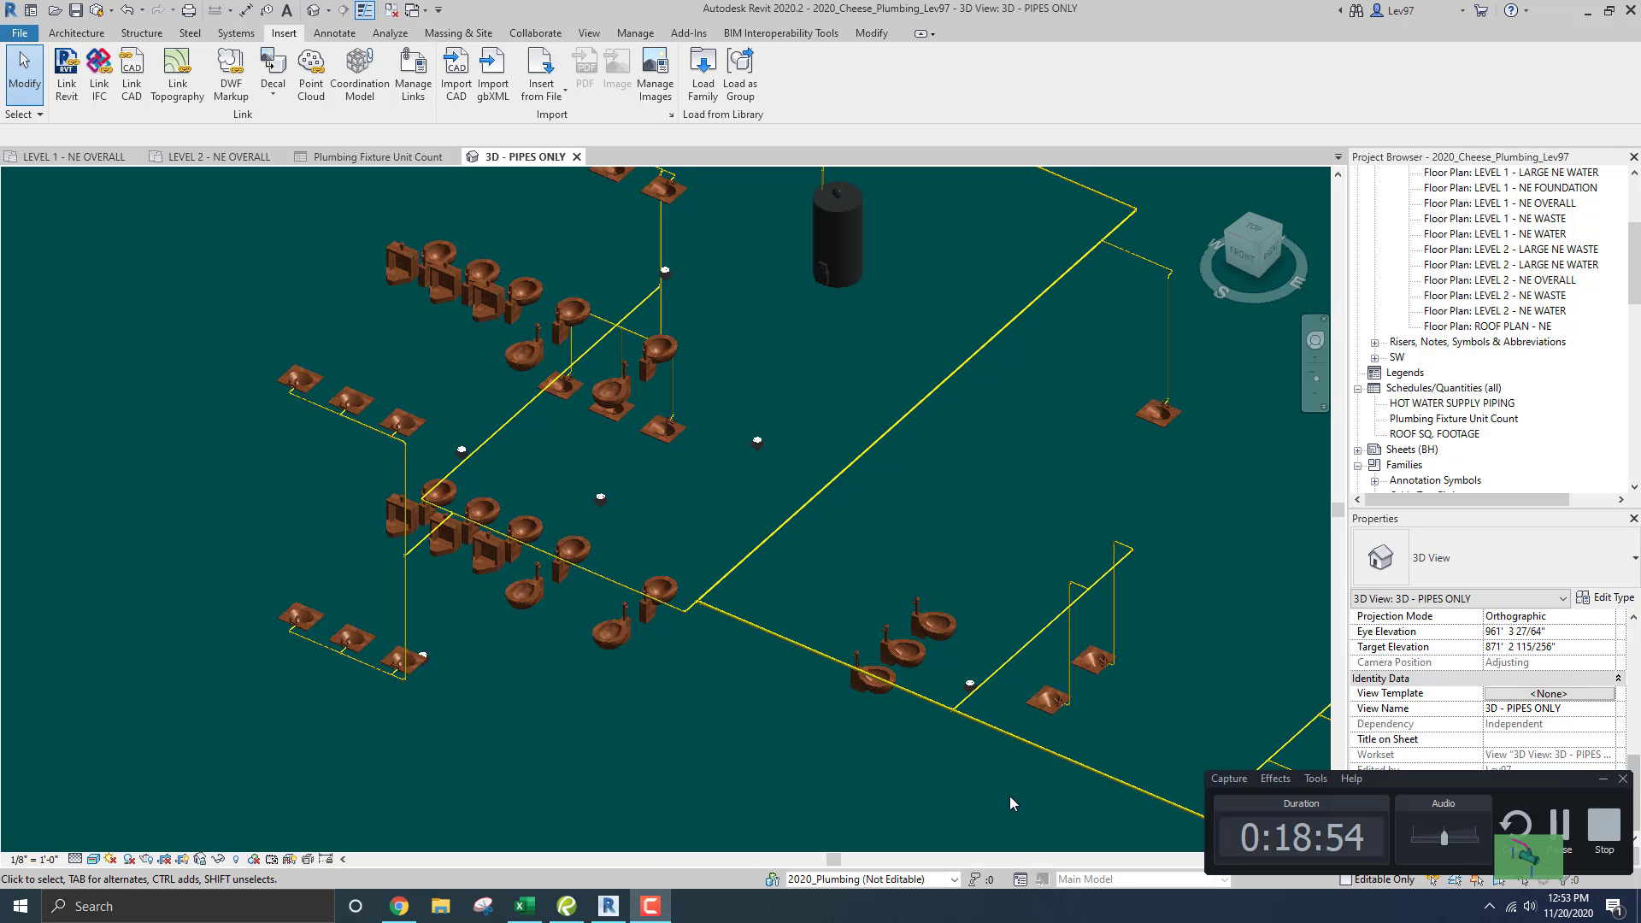